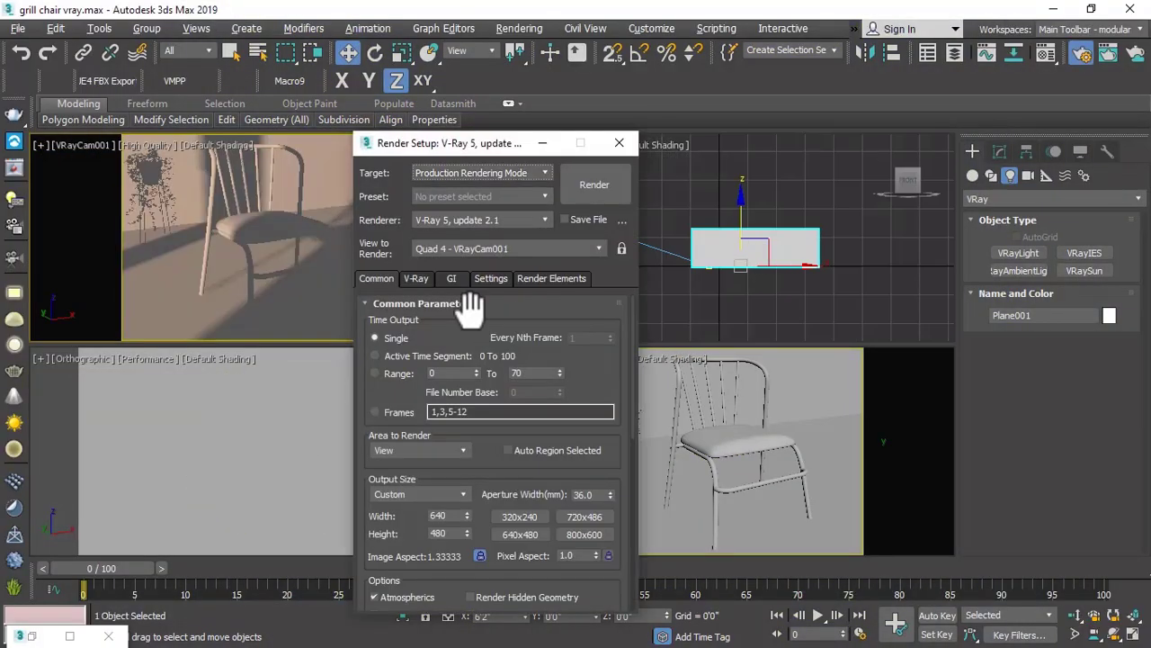
Close the render settings and reposition the VRaySun in the Top view.
left_click(617, 144)
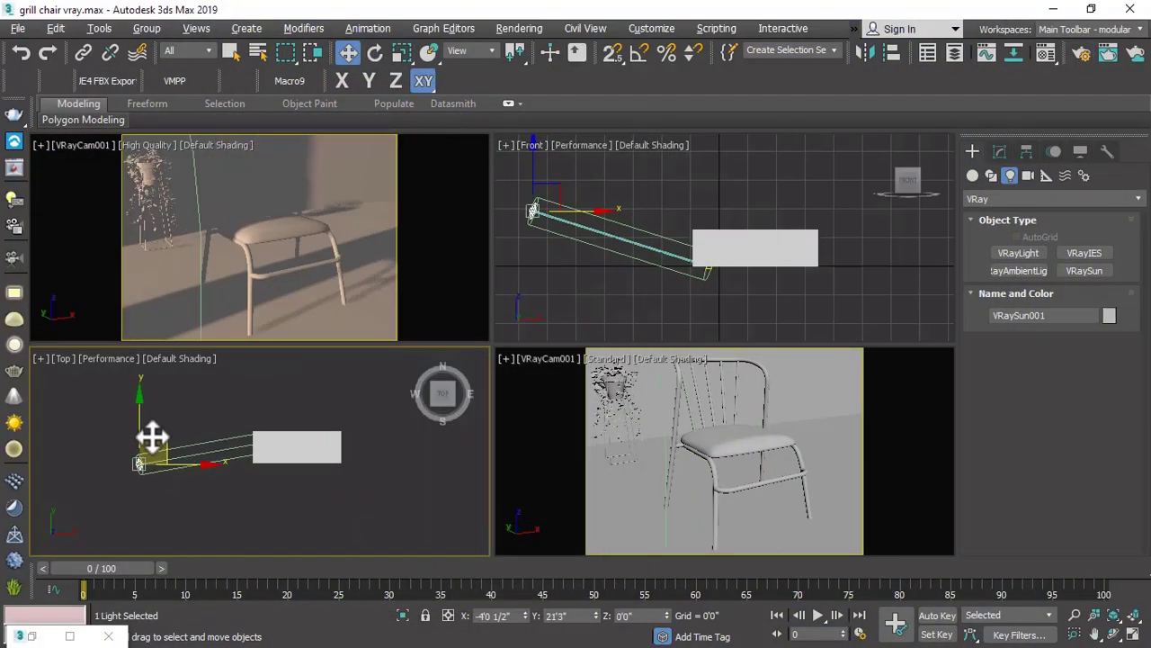
left_click_drag(162, 428, 182, 401)
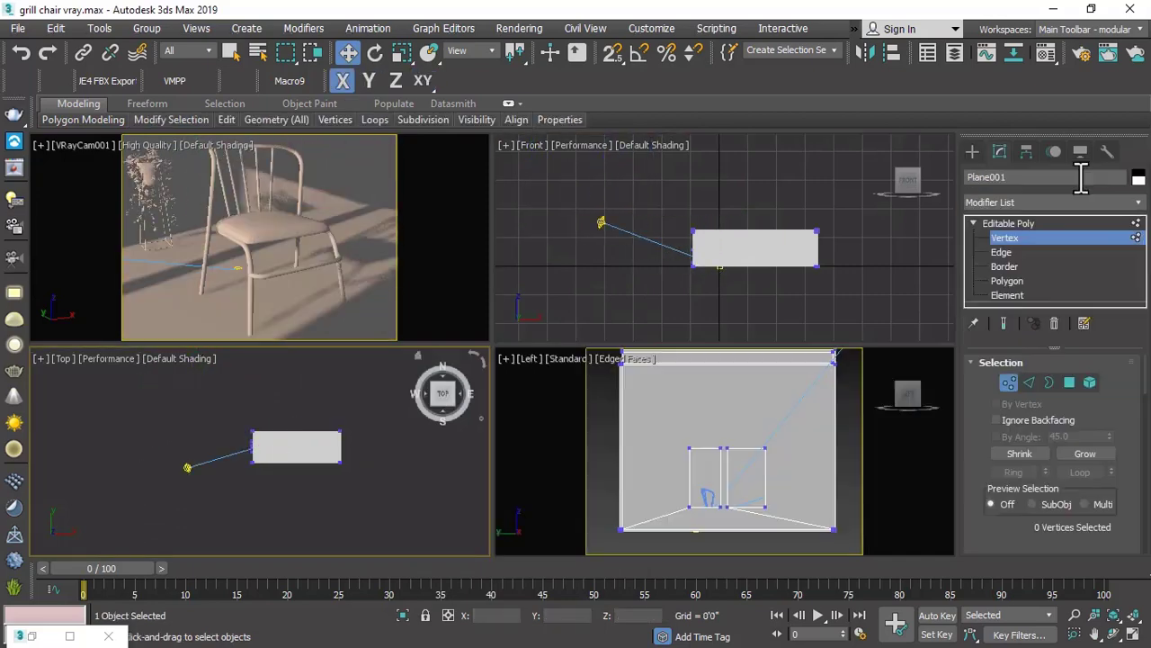
Create a rectangular VRayLight covering the room in the Top view, raise it in the Front view, and render the scene.
left_click(972, 152)
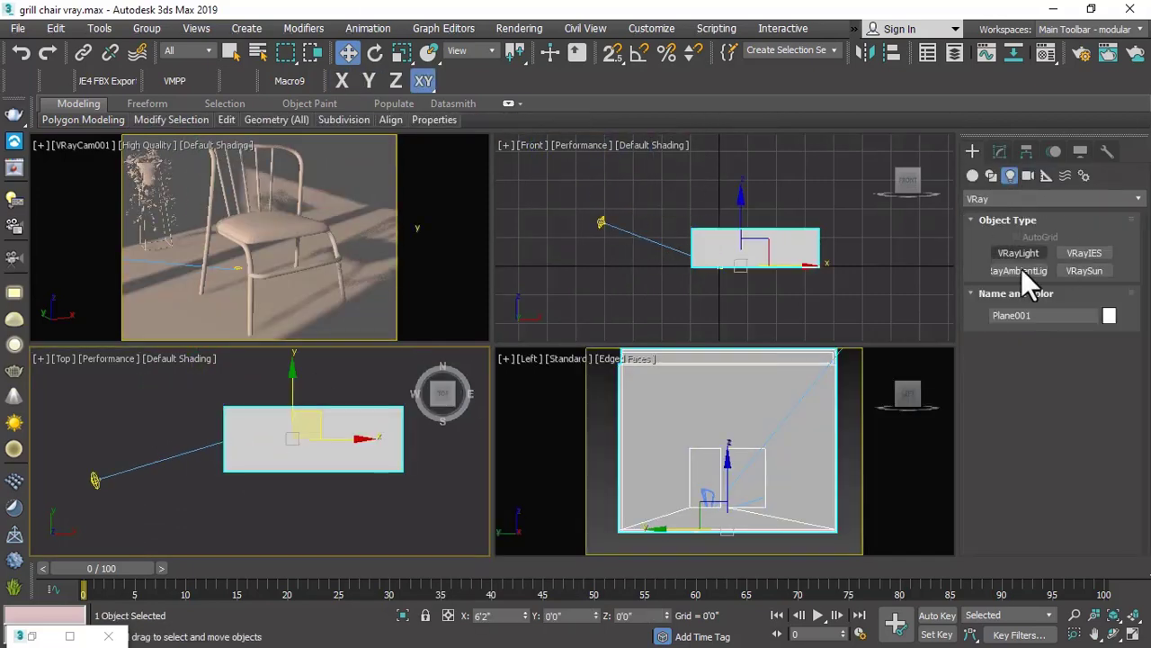
left_click(1018, 252)
left_click_drag(235, 407, 362, 464)
scroll(341, 377, "down", 2)
right_click(759, 221)
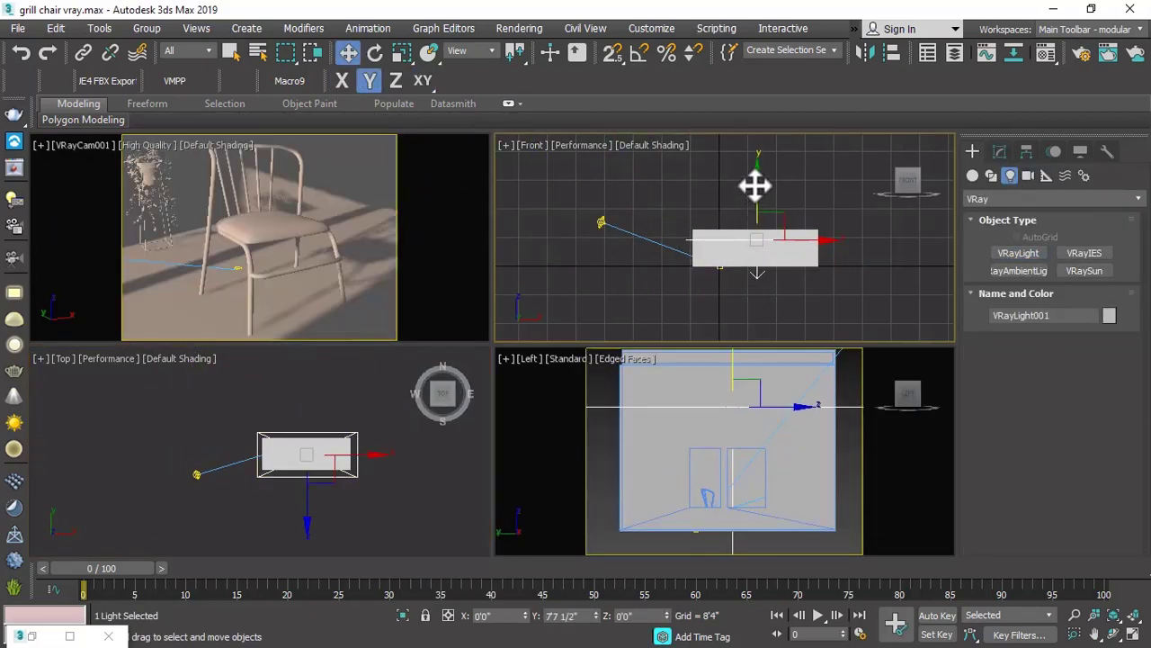
key("shift+q")
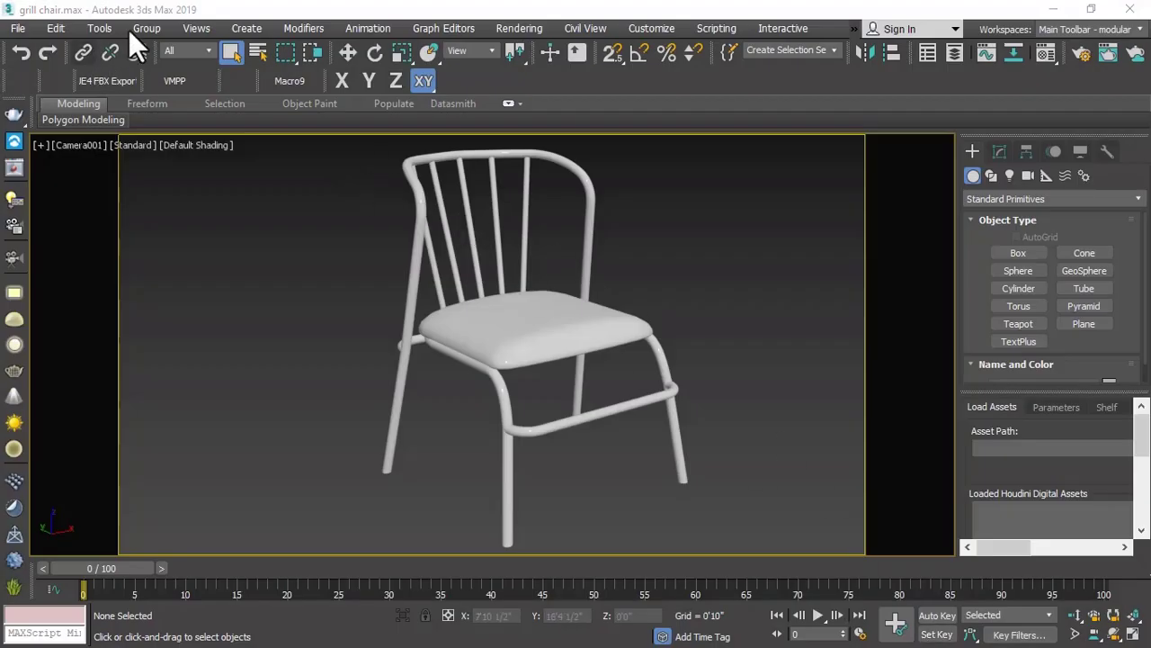
Open the render settings, choose V-Ray 5, update 2.1 as renderer, and set the time output to Single.
left_click(518, 28)
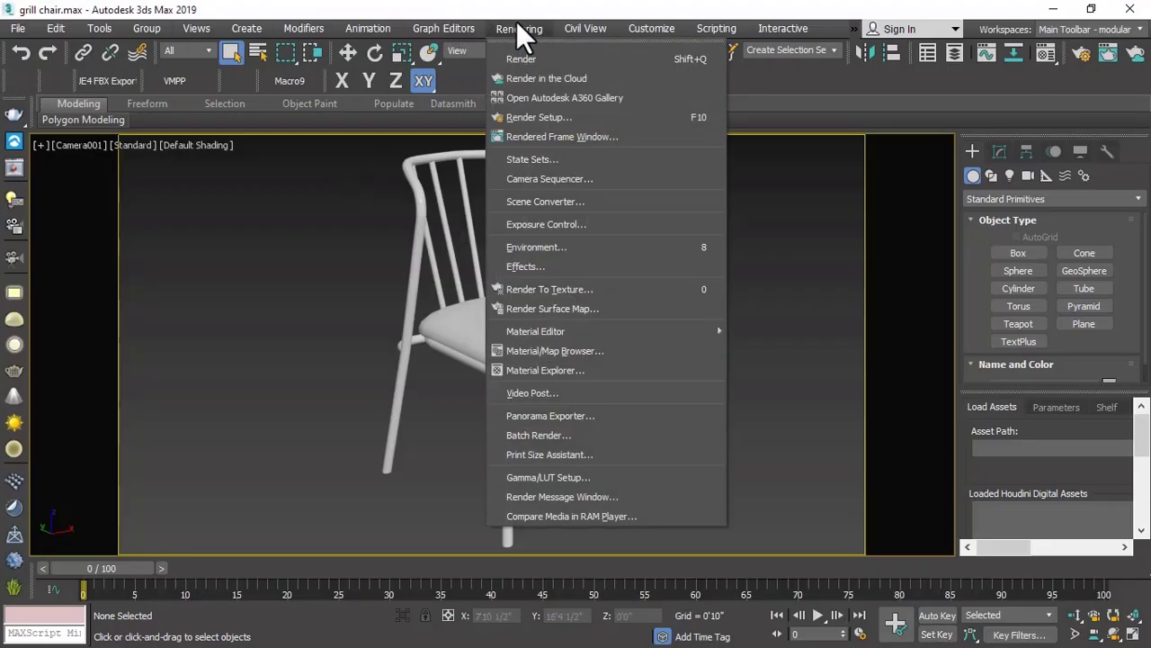
left_click(526, 117)
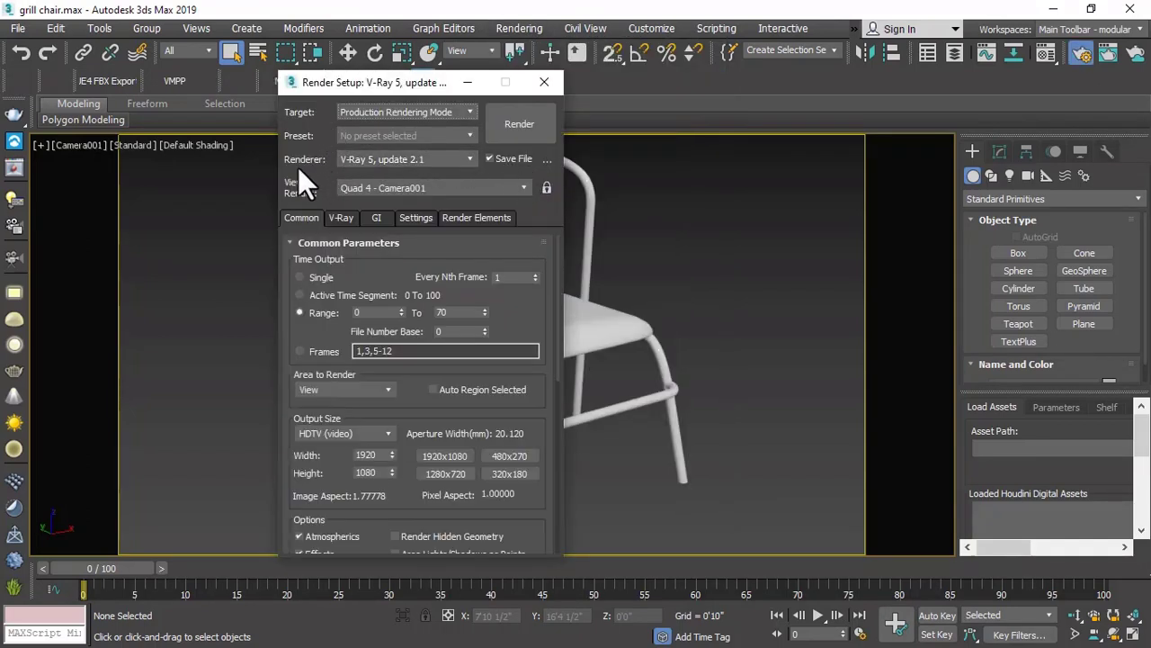
left_click(388, 158)
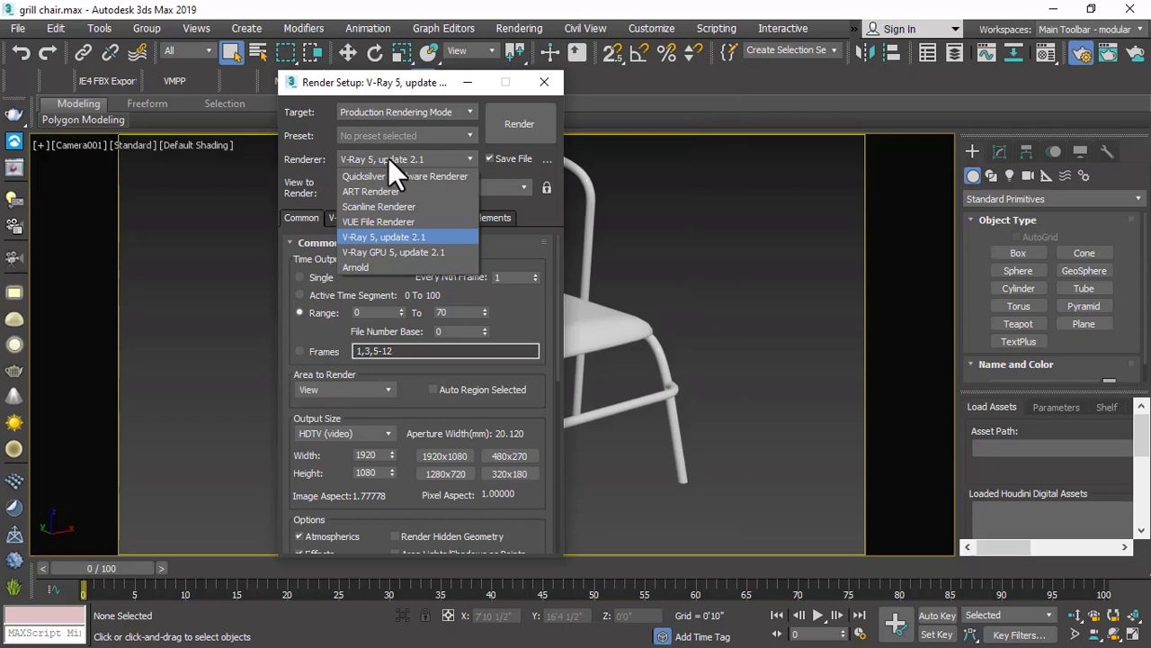
left_click(387, 237)
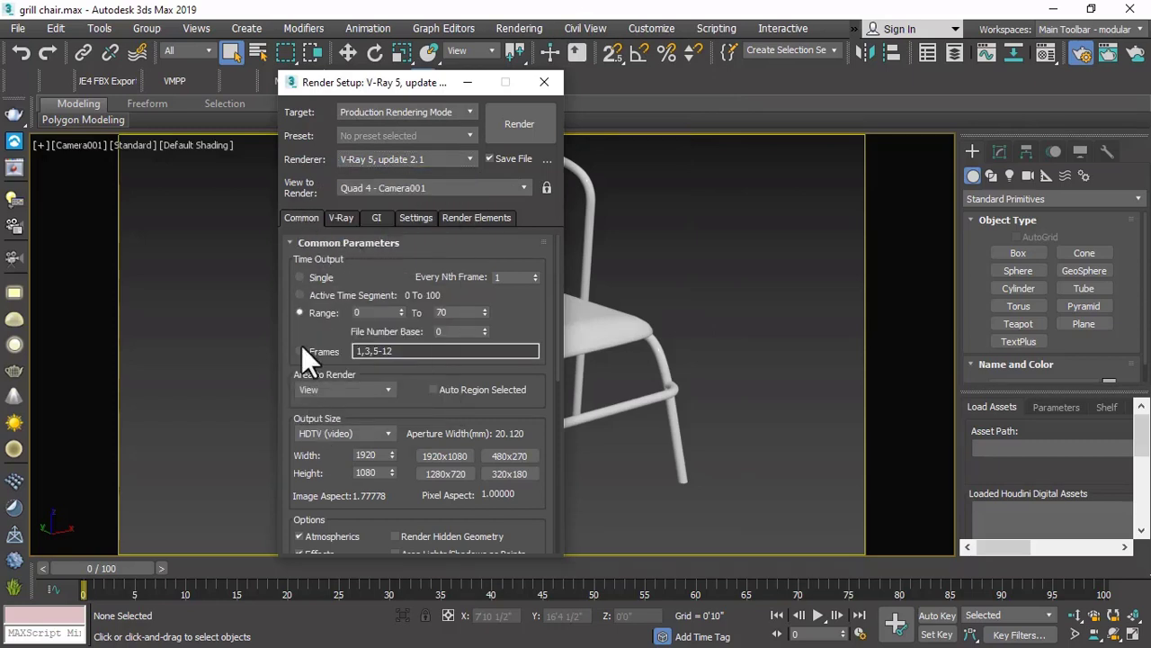
left_click(311, 281)
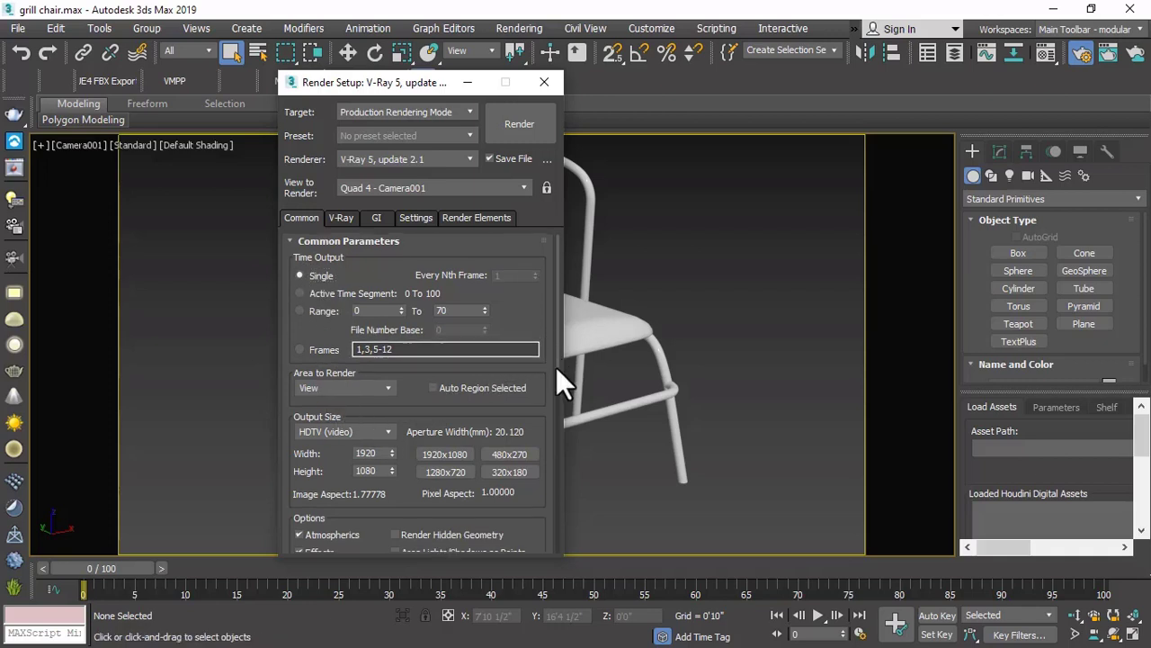
Set the render output file to a JPEG named "chair render" in the Downloads folder, accepting the JPEG options.
scroll(546, 443, "down", 6)
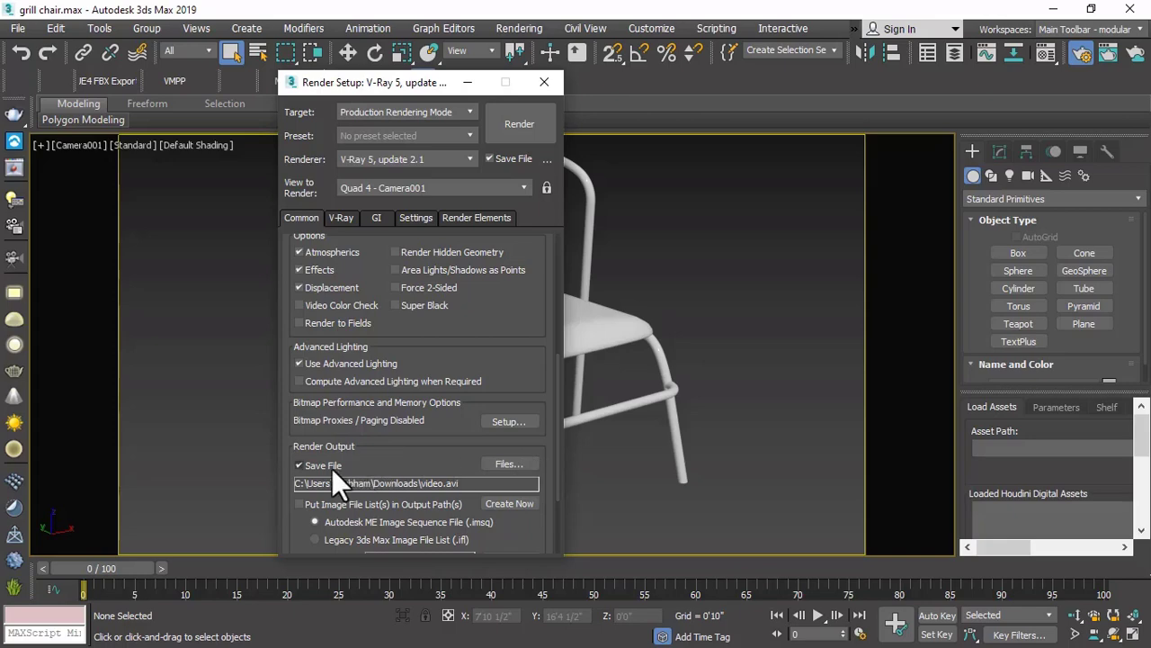
left_click(509, 464)
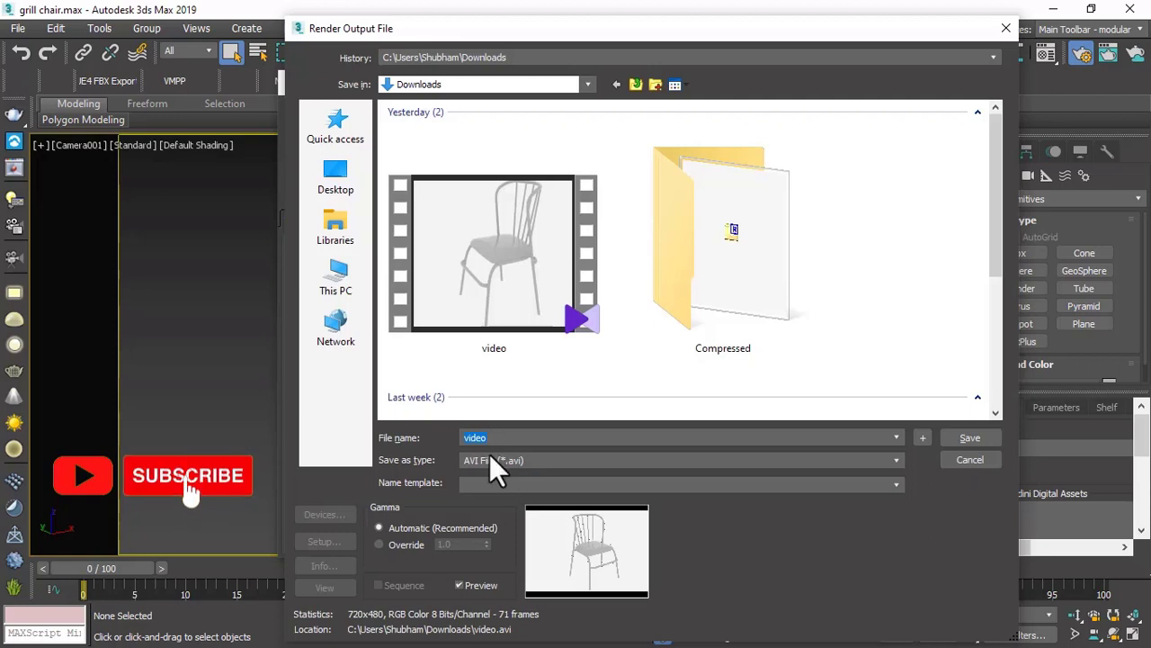
left_click(490, 459)
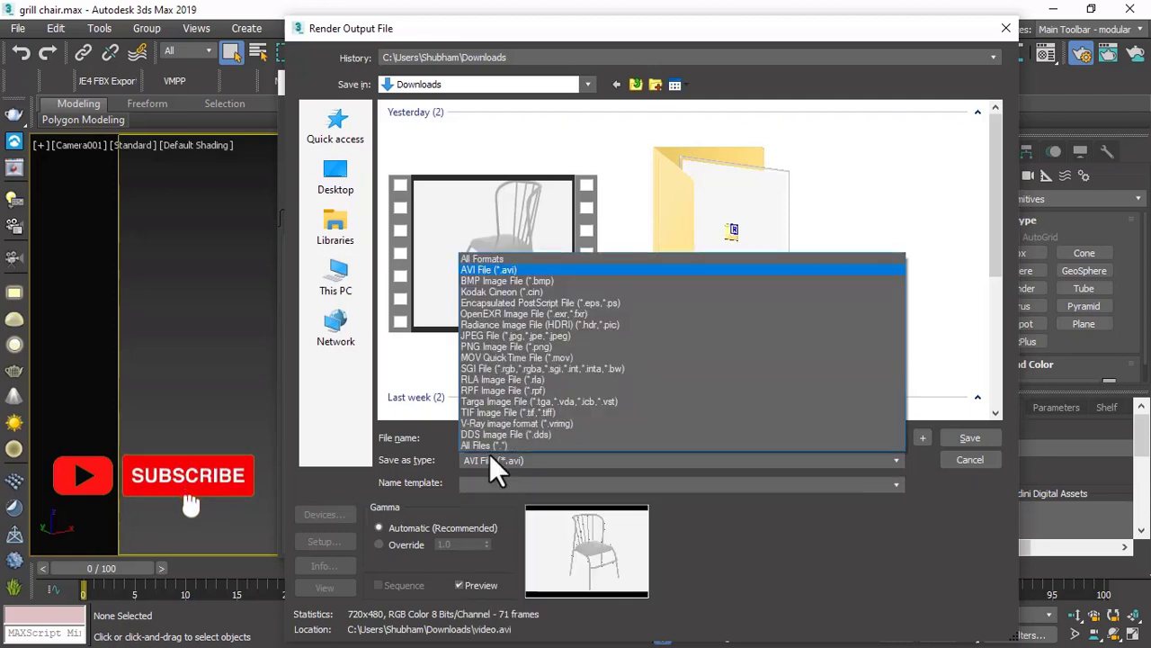
left_click(490, 333)
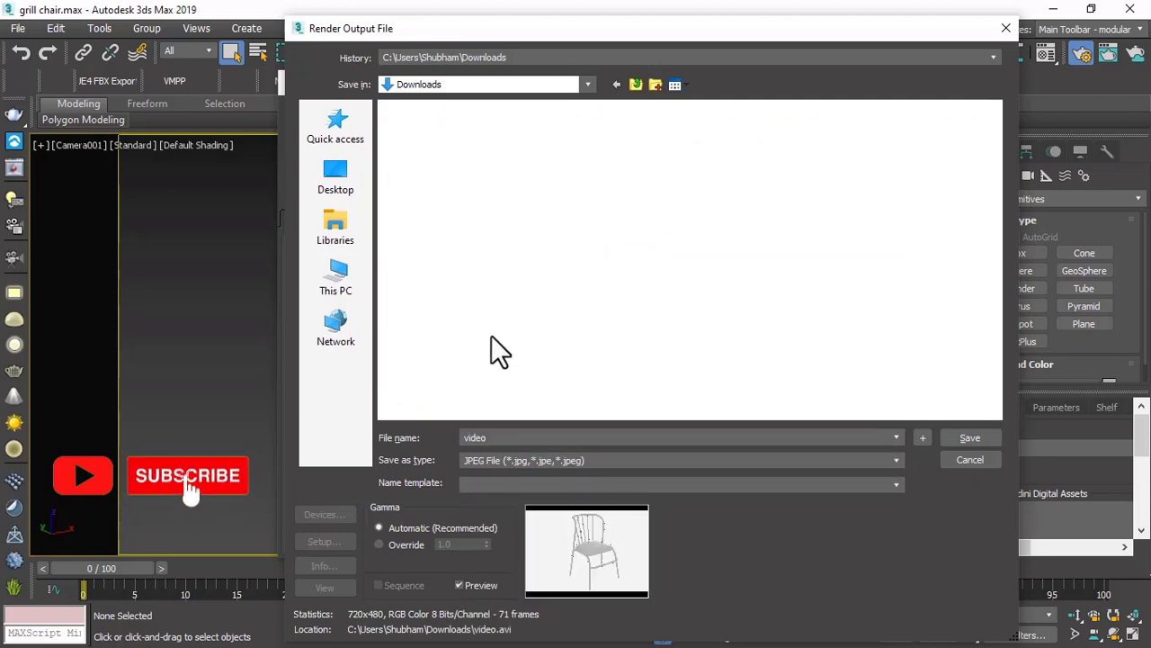
double_click(609, 437)
type("chair render")
left_click(963, 437)
left_click(583, 433)
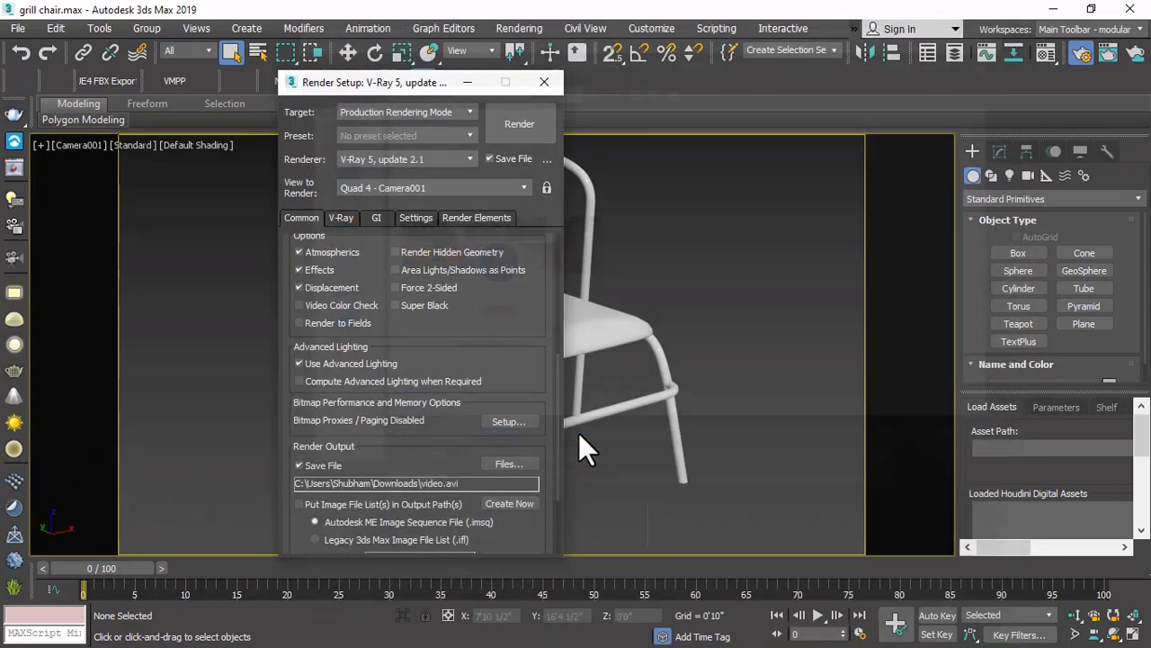
Examine the V-Ray Frame buffer and Global switches settings.
left_click_drag(557, 389, 558, 249)
left_click(348, 218)
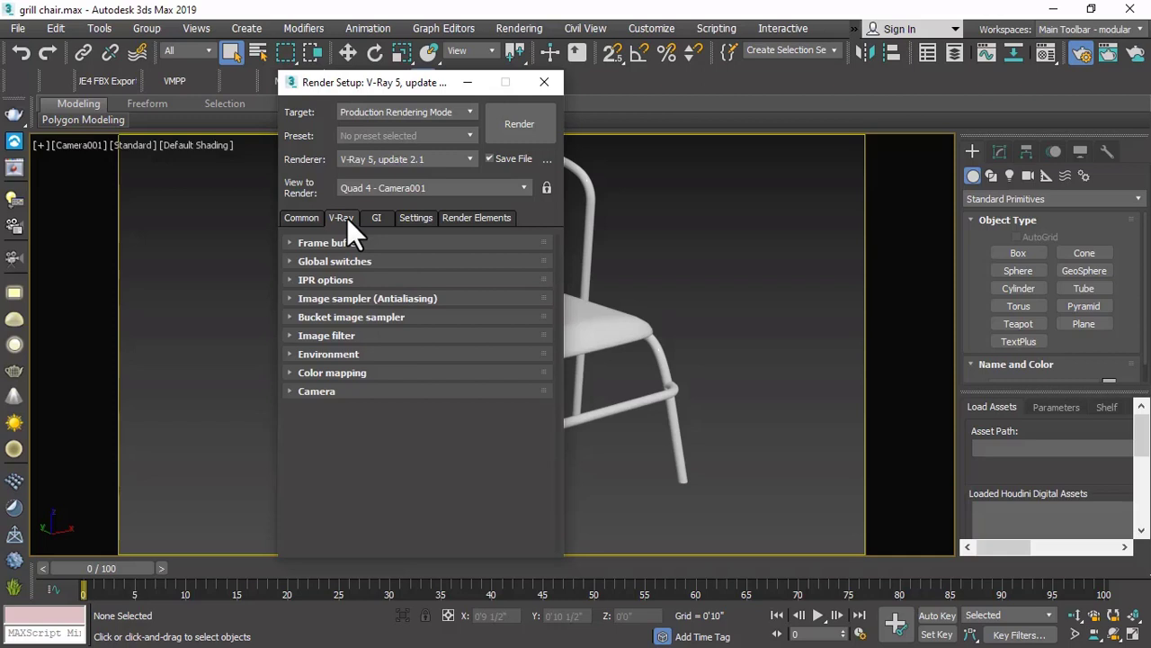
left_click(301, 262)
left_click(301, 263)
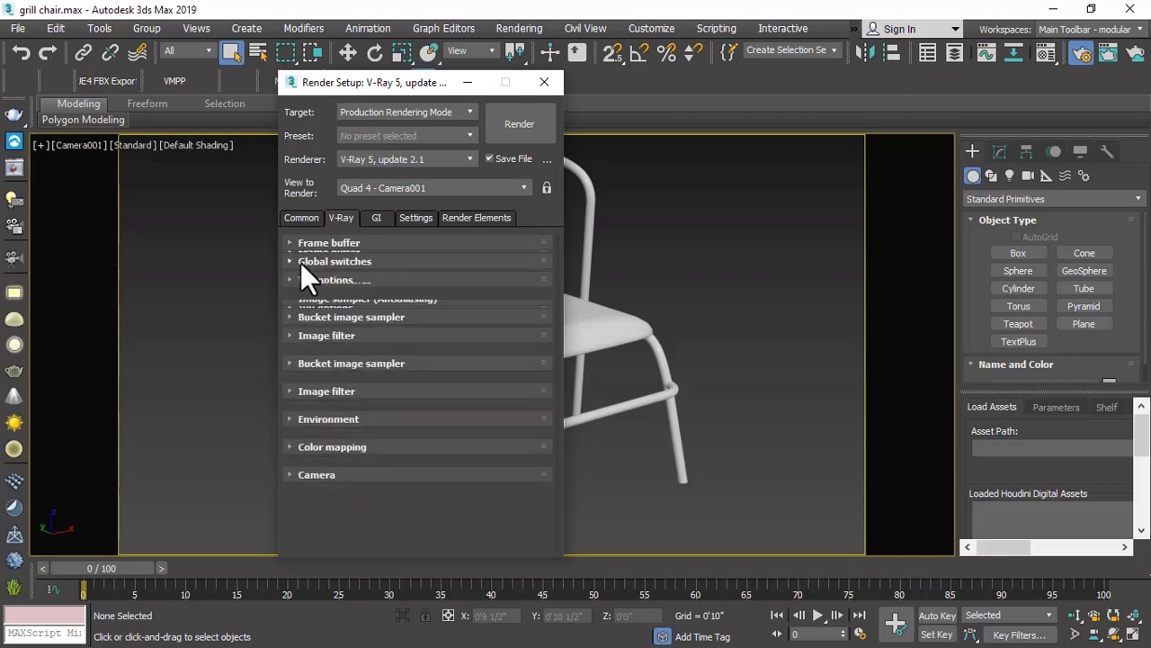
left_click(305, 241)
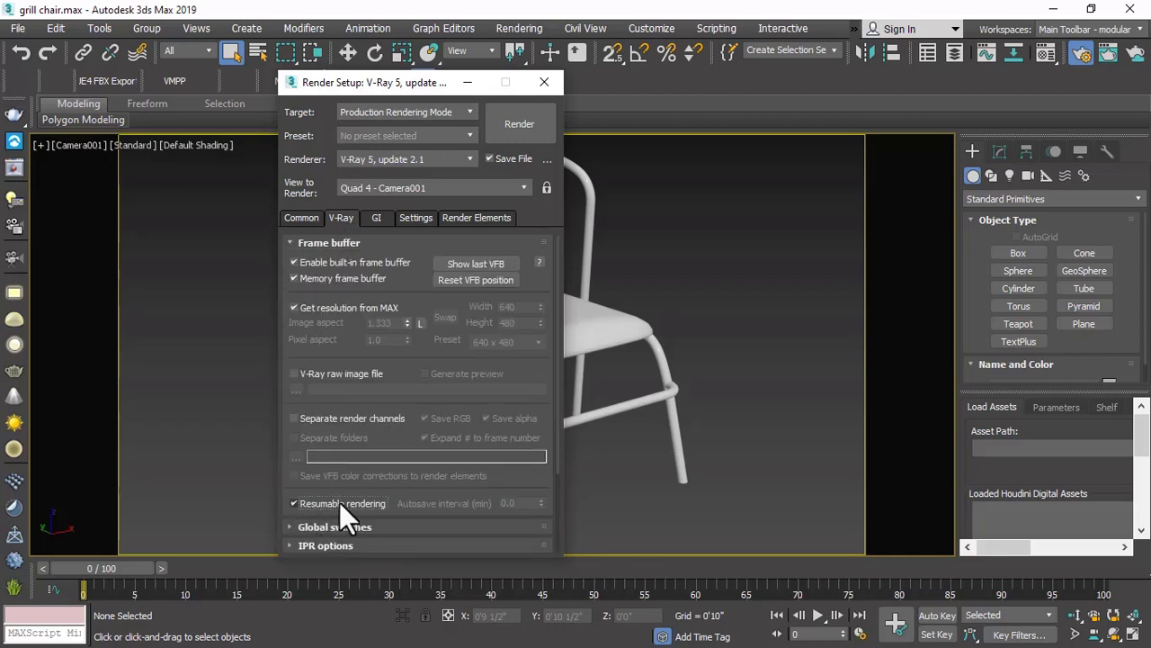
left_click(405, 526)
scroll(331, 454, "down", 5)
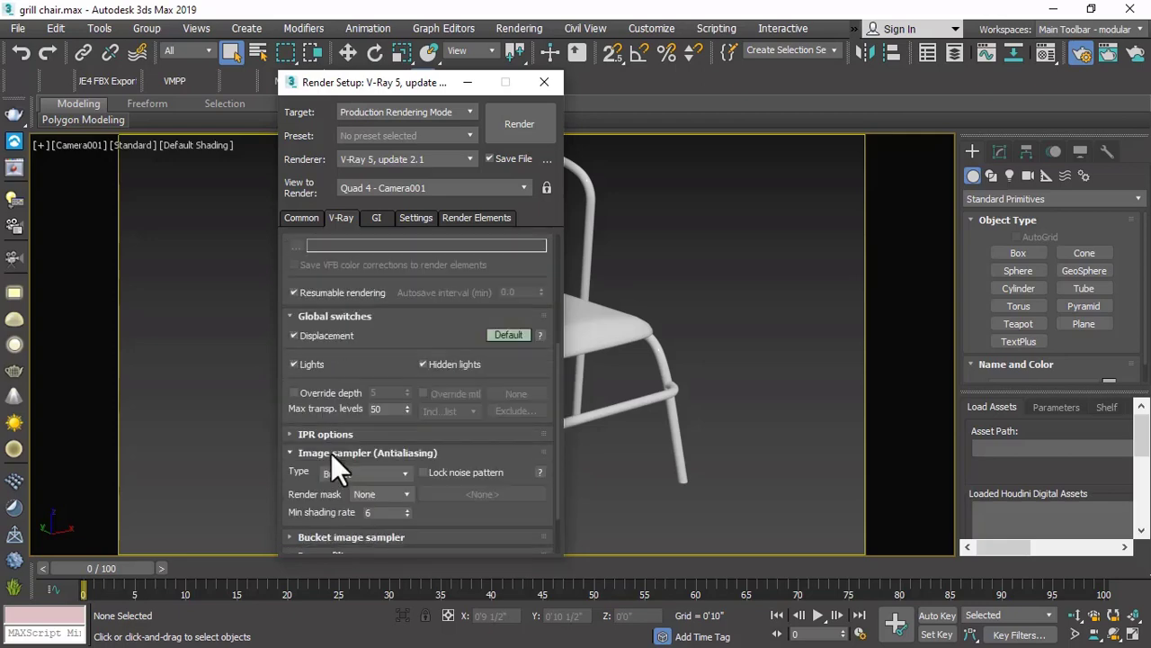
Set the image sampler type to Bucket and show the Bucket image sampler settings.
left_click(357, 473)
left_click(350, 488)
scroll(527, 469, "down", 3)
scroll(559, 438, "down", 1)
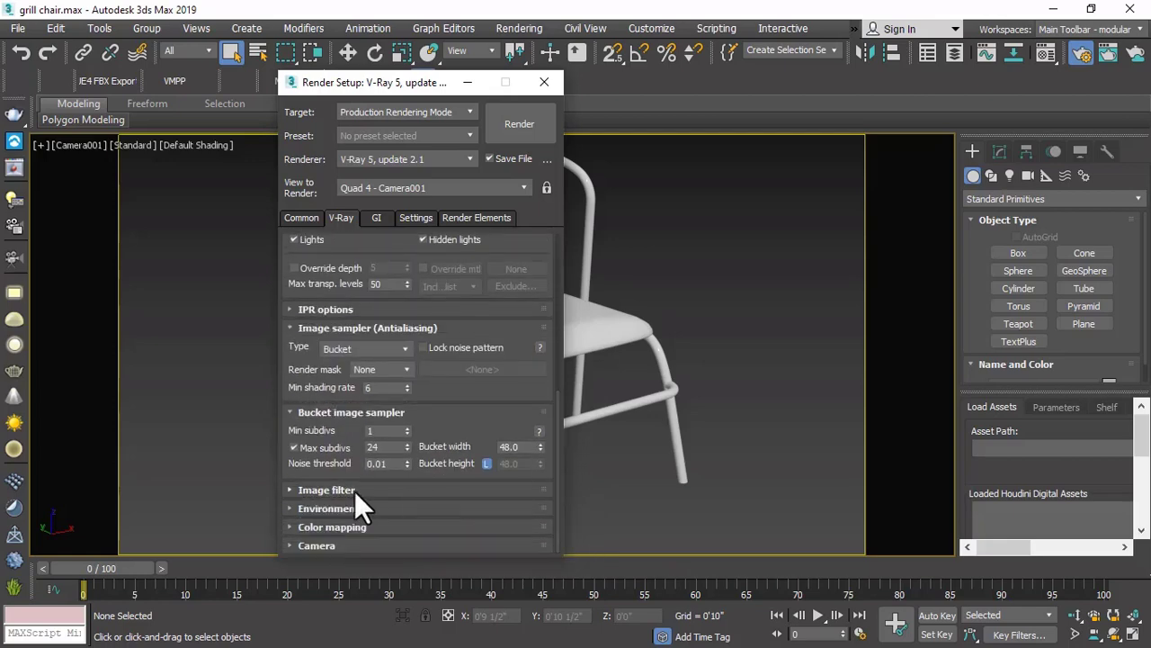
Add a VRayDenoiser render element and close the render settings.
left_click(416, 218)
left_click(476, 218)
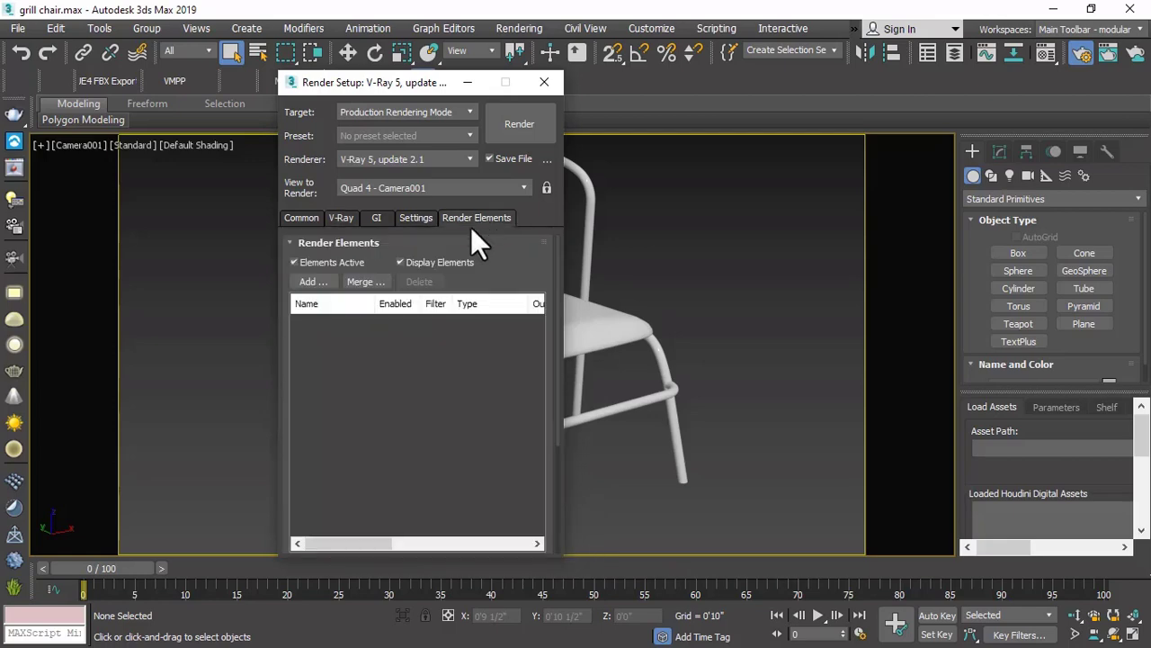
left_click(316, 277)
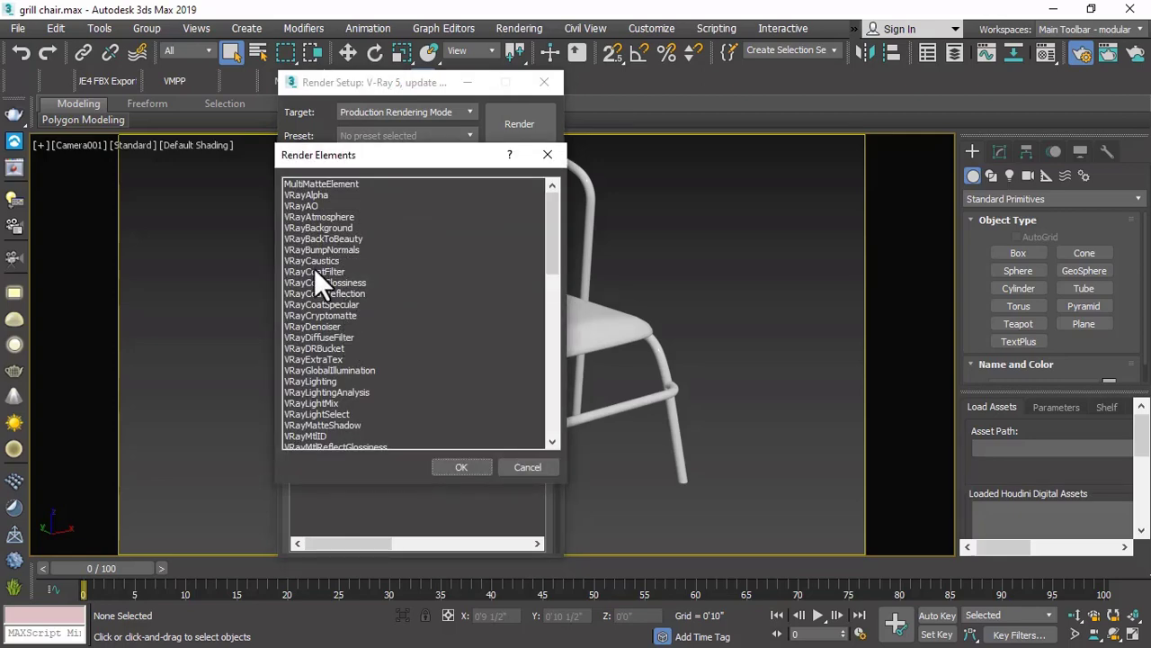
double_click(319, 327)
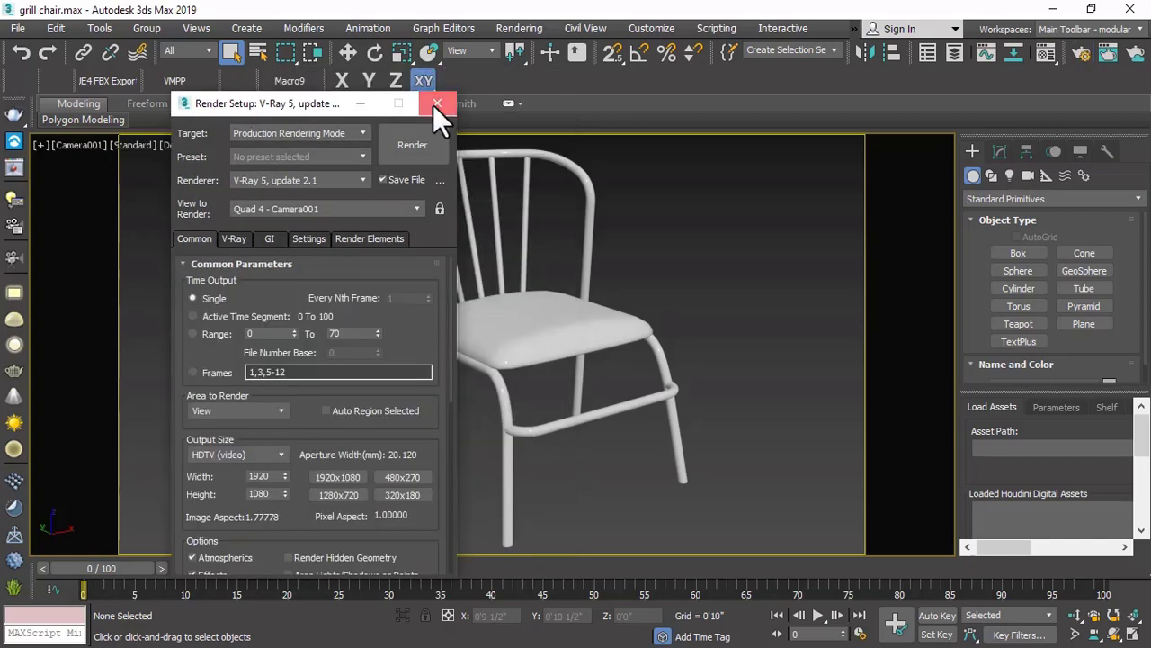
left_click(435, 101)
Change the first material slot to a VRayMtl and assign it to the chair group.
left_click(1045, 55)
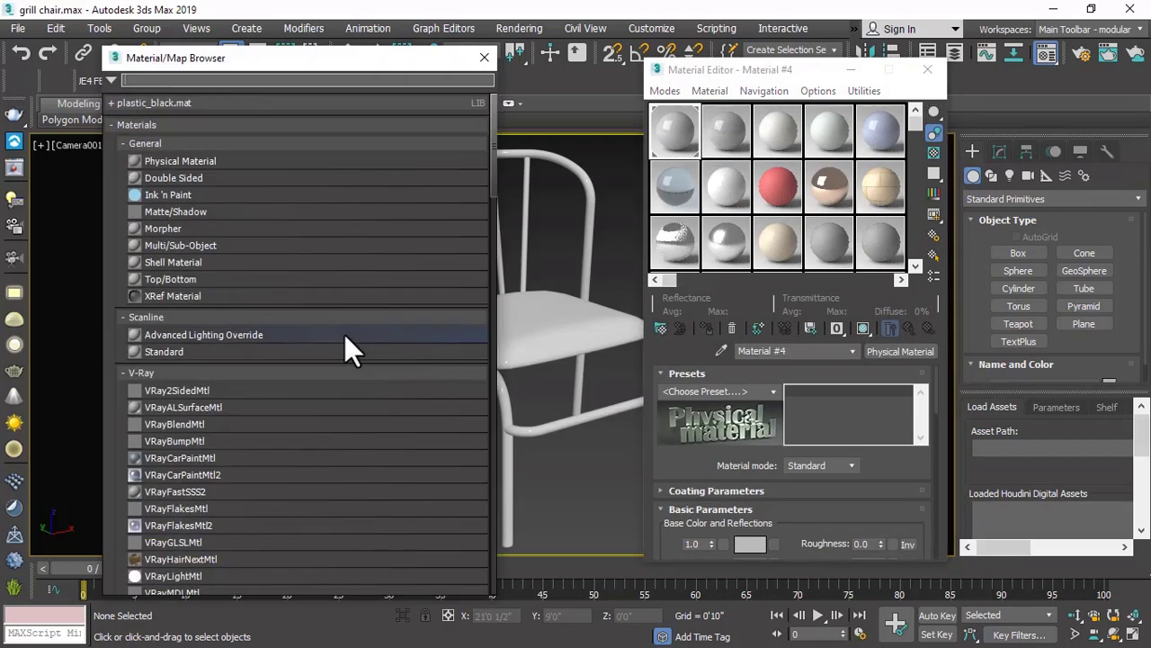
scroll(213, 358, "down", 3)
double_click(174, 486)
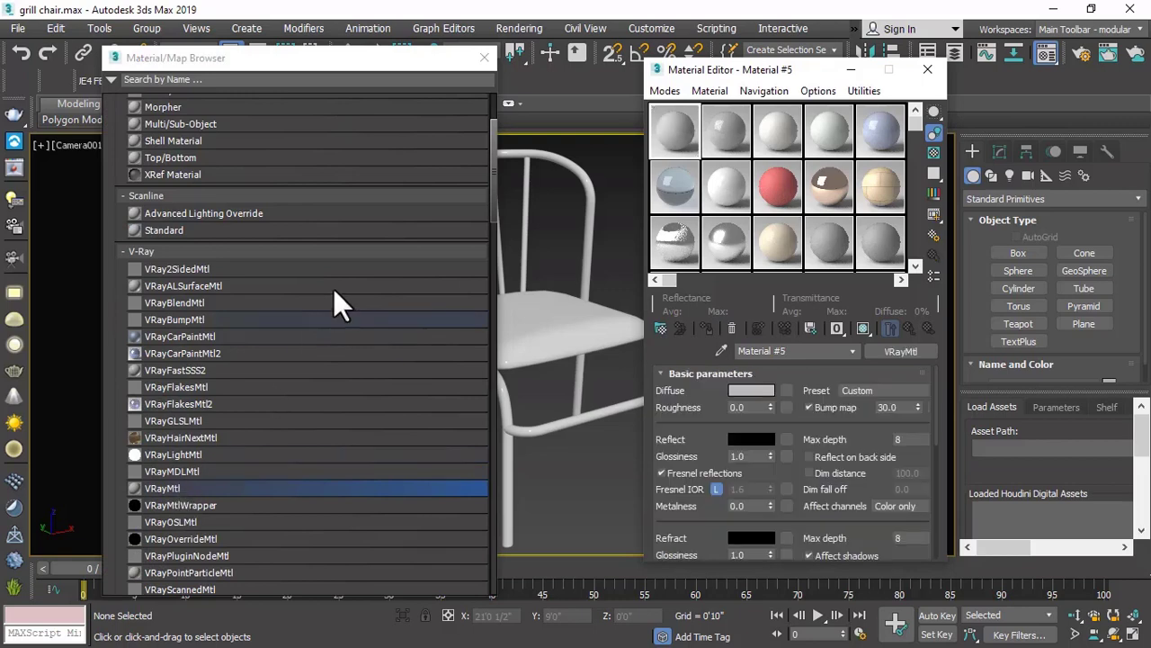
left_click(484, 58)
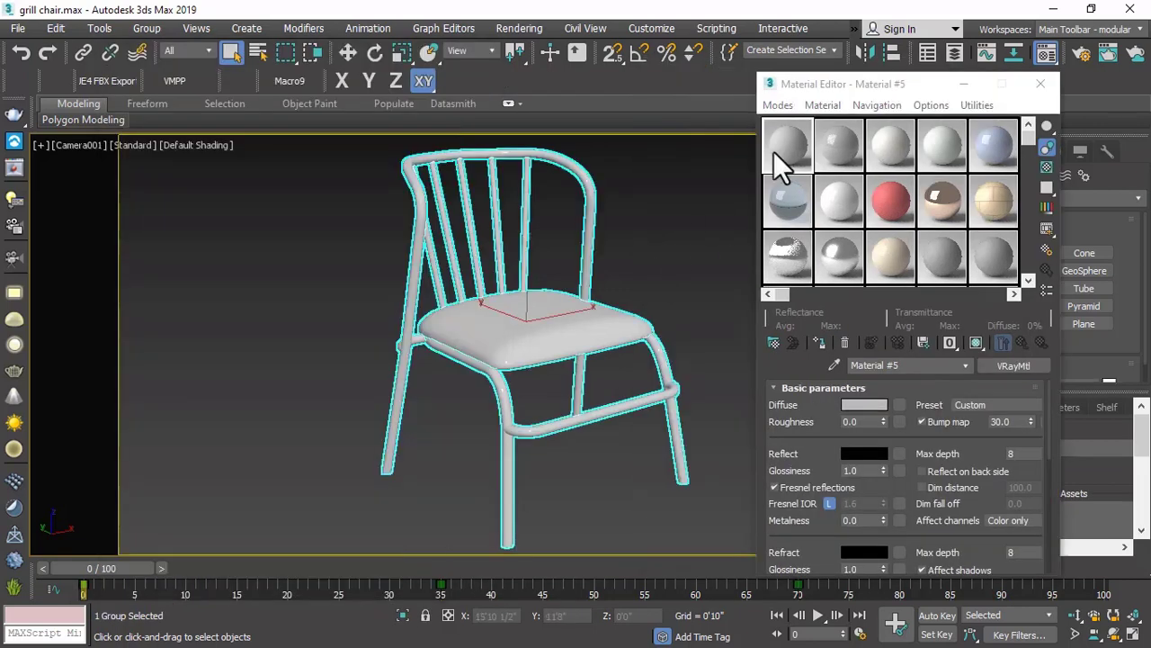
left_click(818, 342)
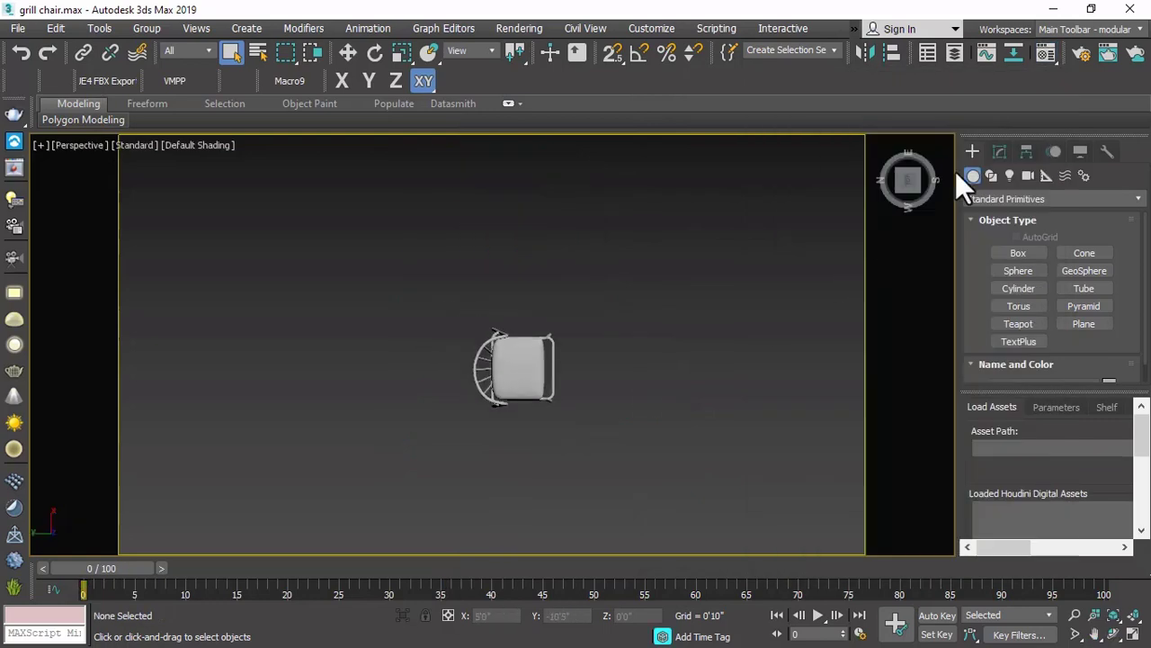
Create a VRayPhysicalCamera in front of the chair, offset to one side and aimed at its seat.
left_click(1029, 174)
left_click(1025, 196)
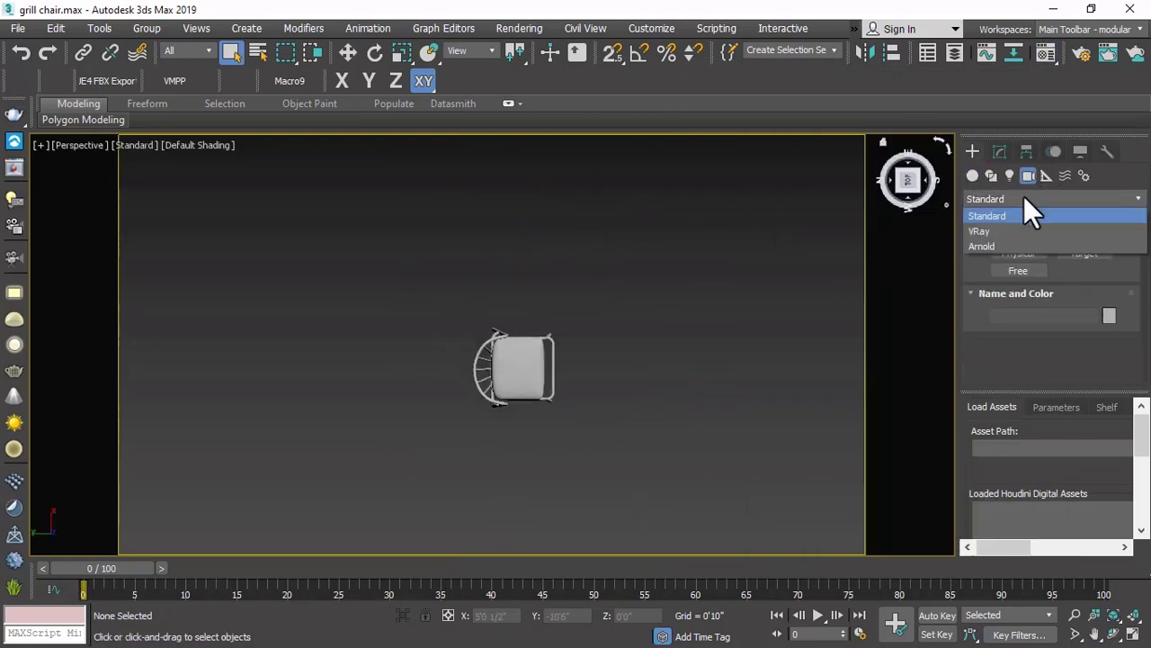
left_click(1008, 232)
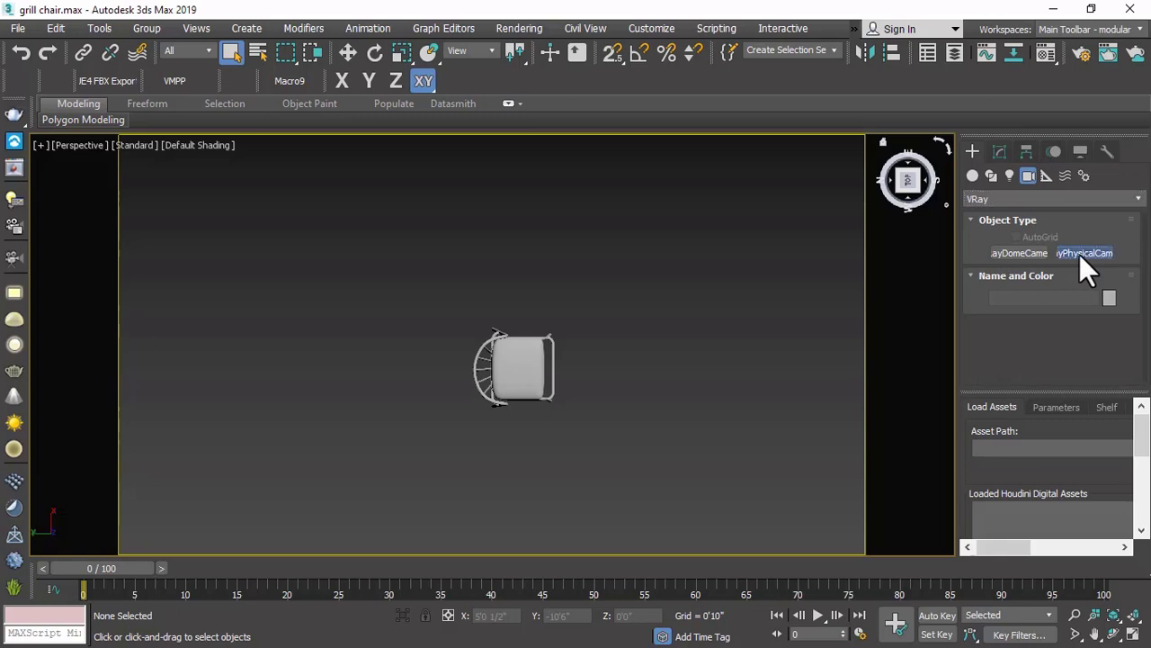
left_click(655, 456)
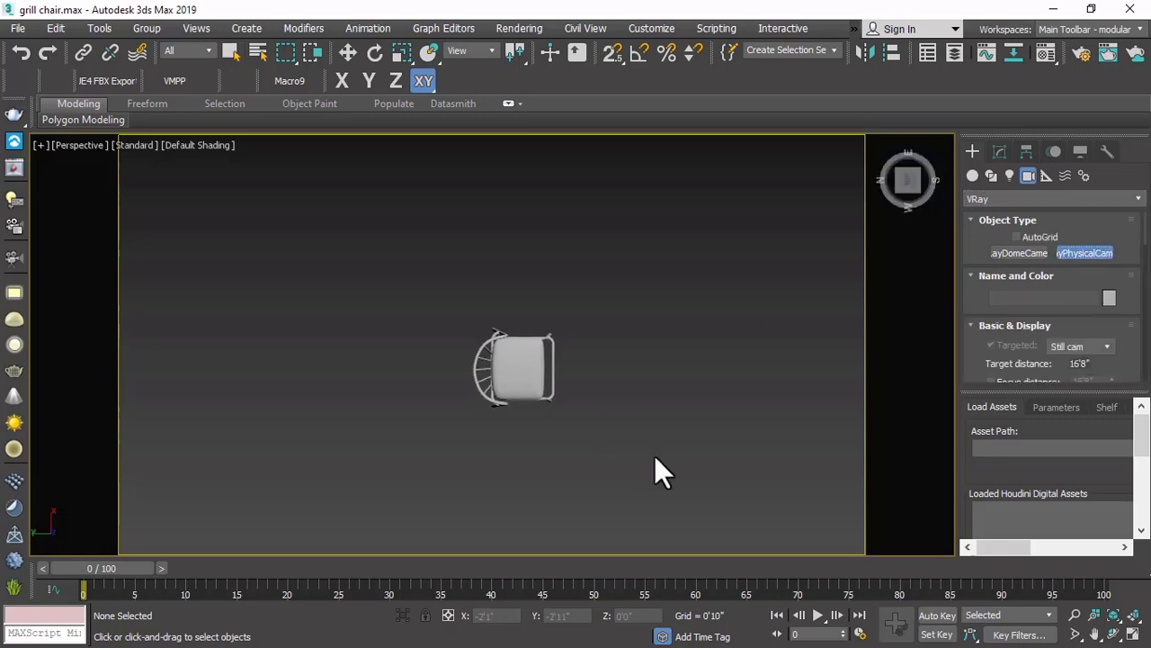
left_click_drag(663, 465, 520, 358)
right_click(373, 280)
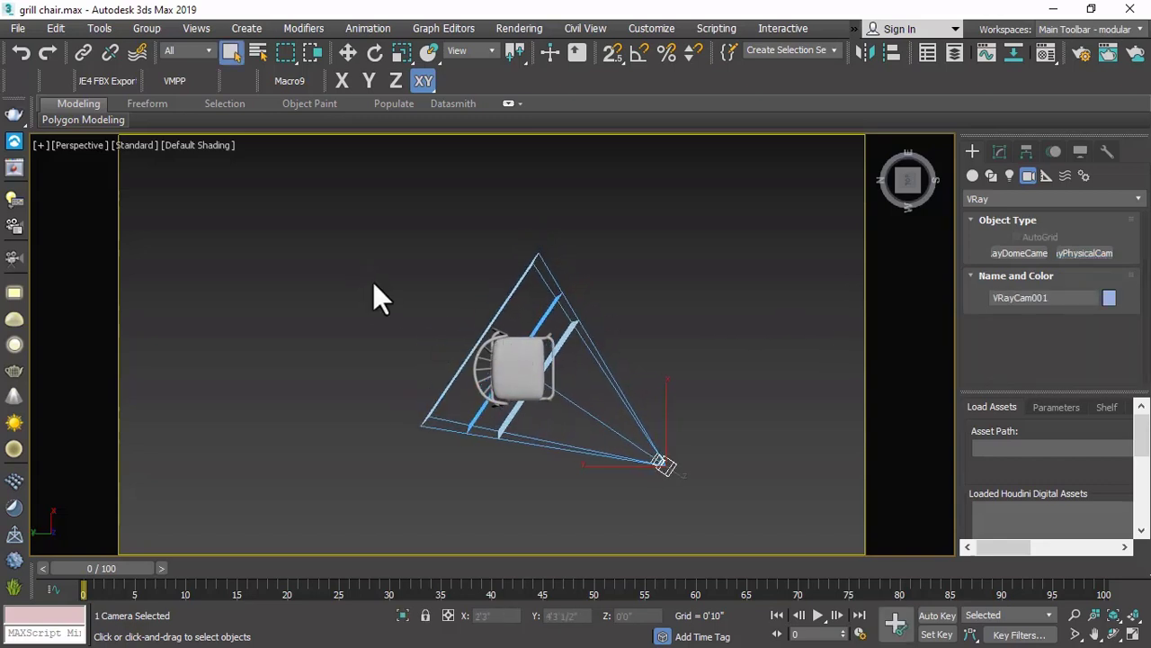
Switch the viewport to the VRayCam001 view and pan the camera to reframe the chair.
left_click(75, 146)
mouse_move(295, 164)
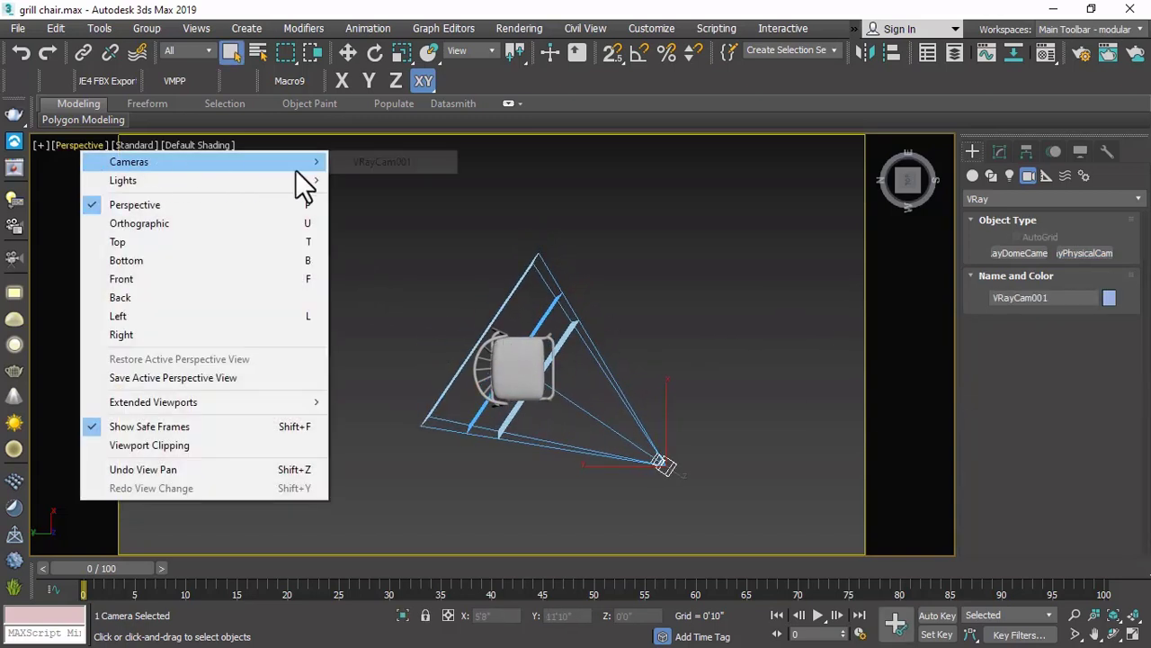
left_click(391, 167)
middle_click_drag(450, 260, 434, 423)
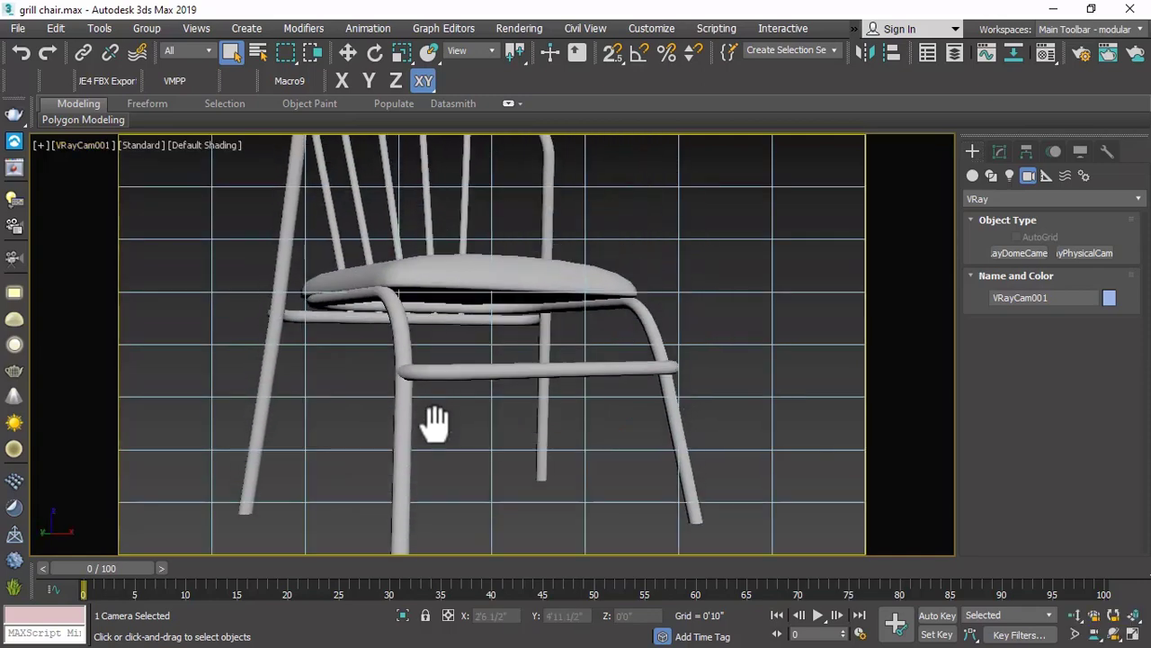
middle_click_drag(483, 360, 506, 329)
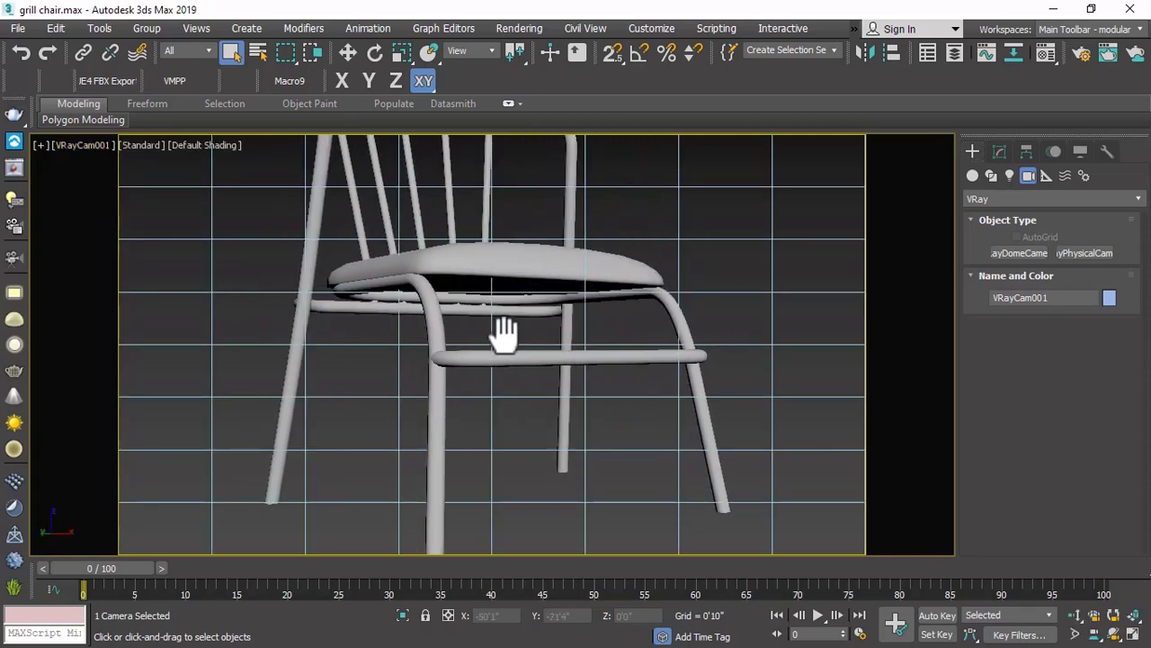
Open the royal grey-and-gold chair reference image from the Downloads folder and place its window beside the camera view.
left_click(15, 26)
left_click(41, 135)
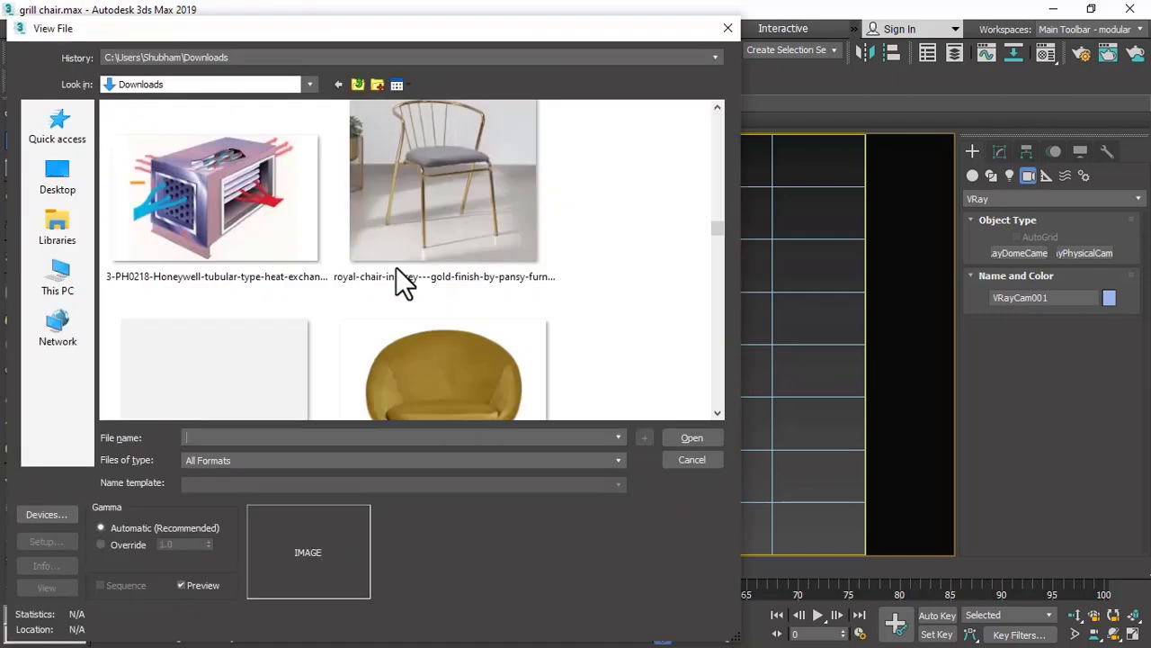
left_click(411, 210)
double_click(411, 209)
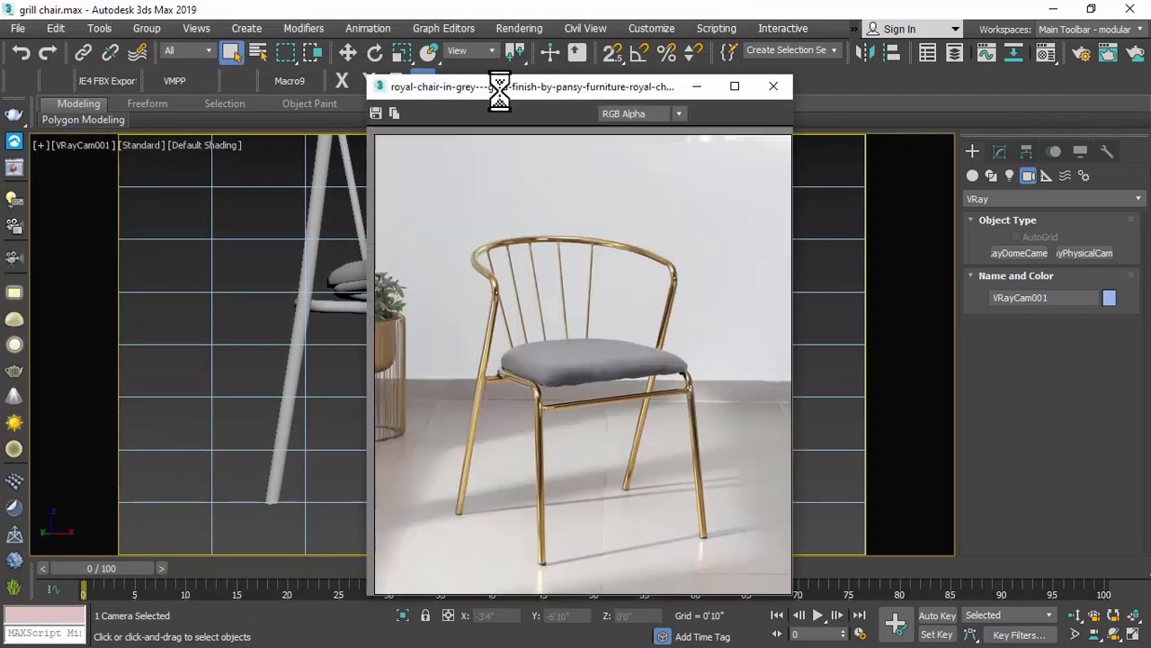
left_click_drag(496, 82, 4, 101)
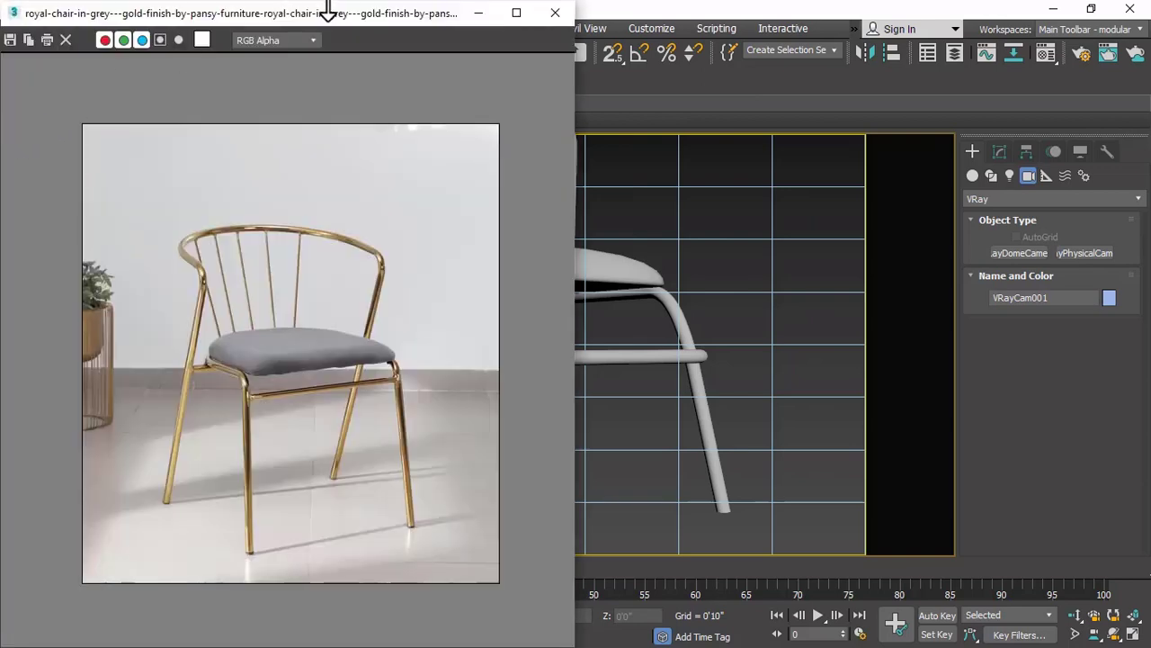
left_click_drag(347, 25, 149, 144)
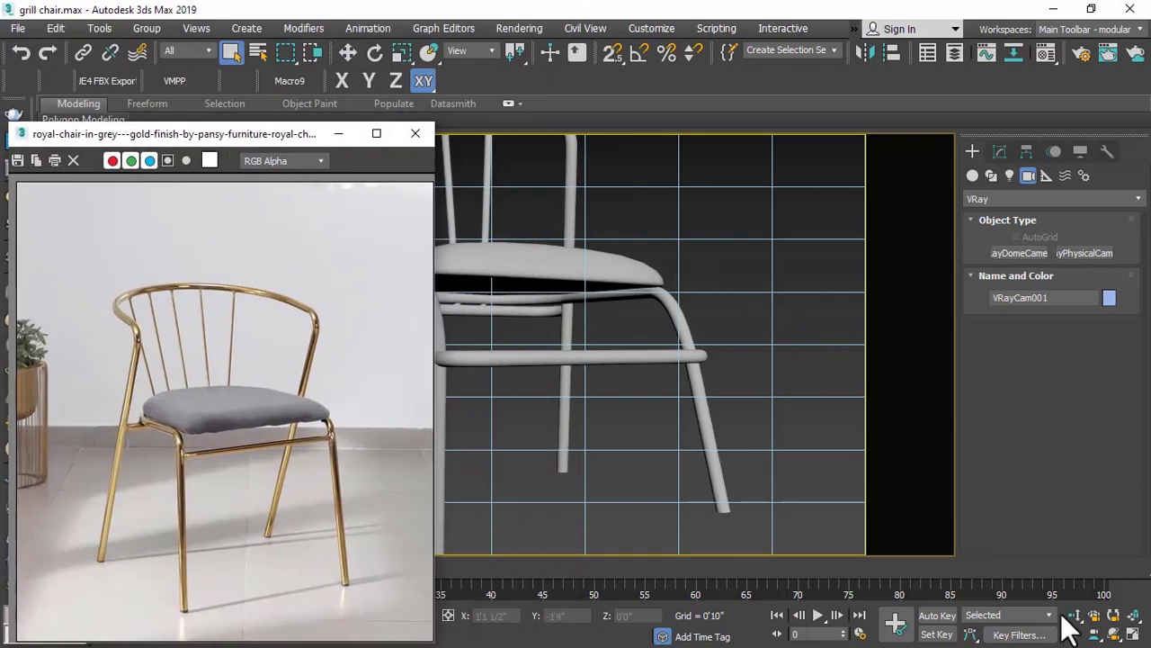
Orbit and dolly the VRayCam001 camera to frame the whole chair at an angle similar to the reference, and toggle safe frames.
left_click(1113, 634)
left_click_drag(649, 356, 642, 386)
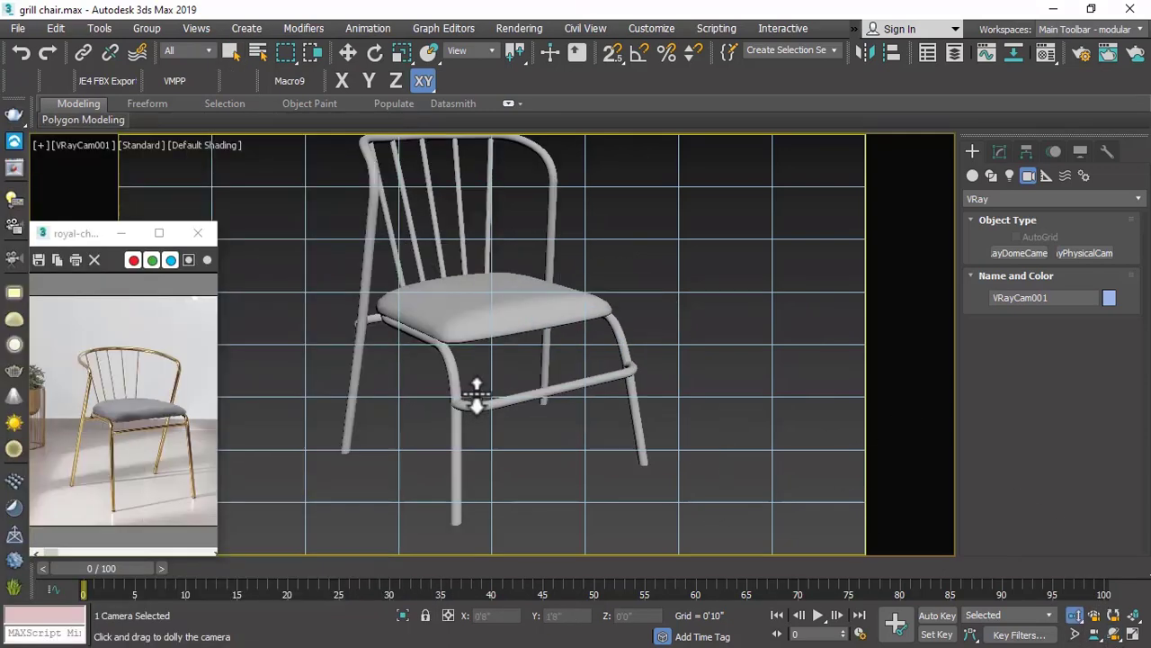
left_click_drag(475, 393, 482, 410)
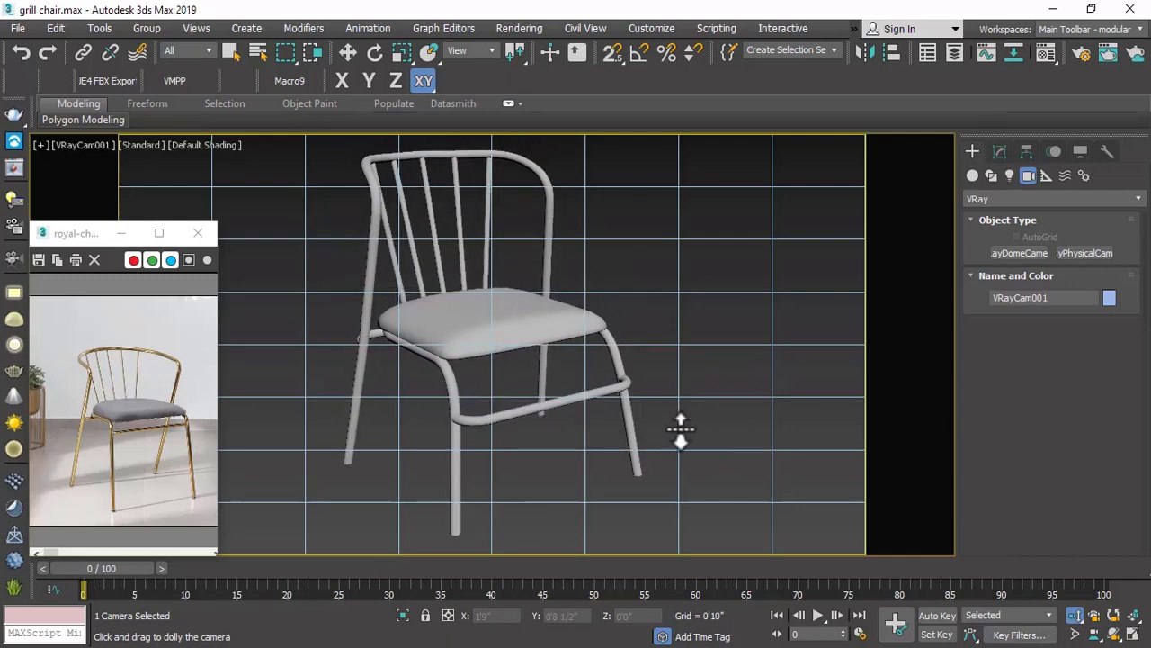
middle_click_drag(508, 409, 483, 432, "alt")
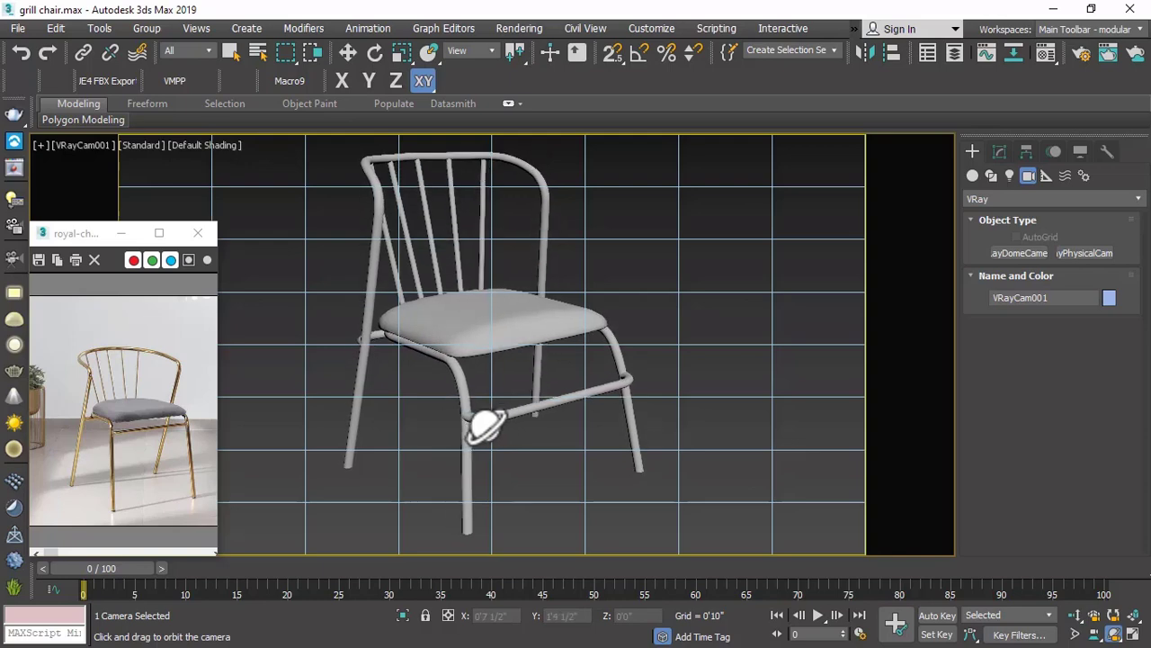
left_click(75, 153)
left_click(75, 149)
left_click(131, 428)
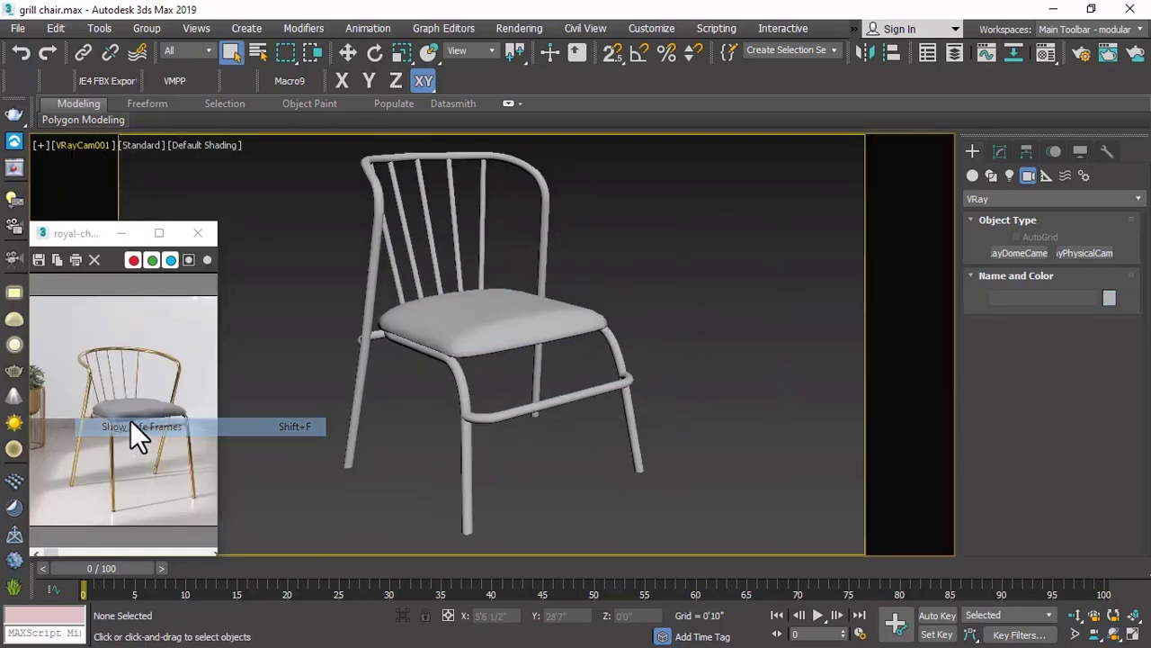
Place the reference image next to the modelled chair to compare them, and minimize the image window.
left_click_drag(104, 234, 251, 217)
scroll(265, 353, "down", 2)
scroll(240, 403, "up", 3)
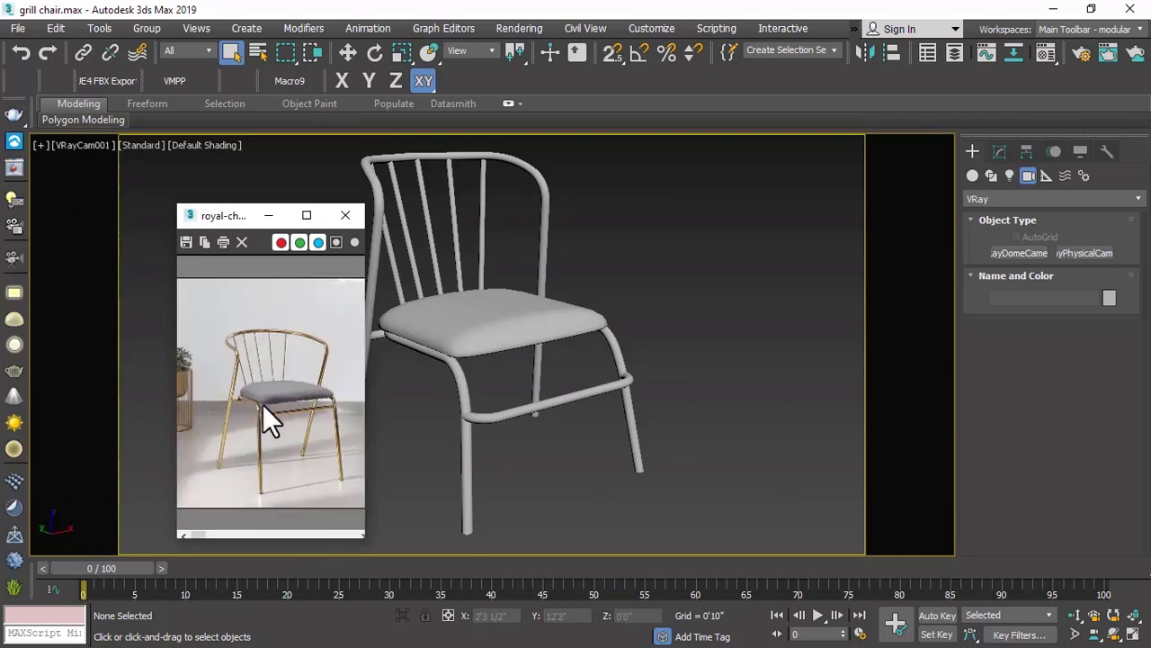
left_click(268, 216)
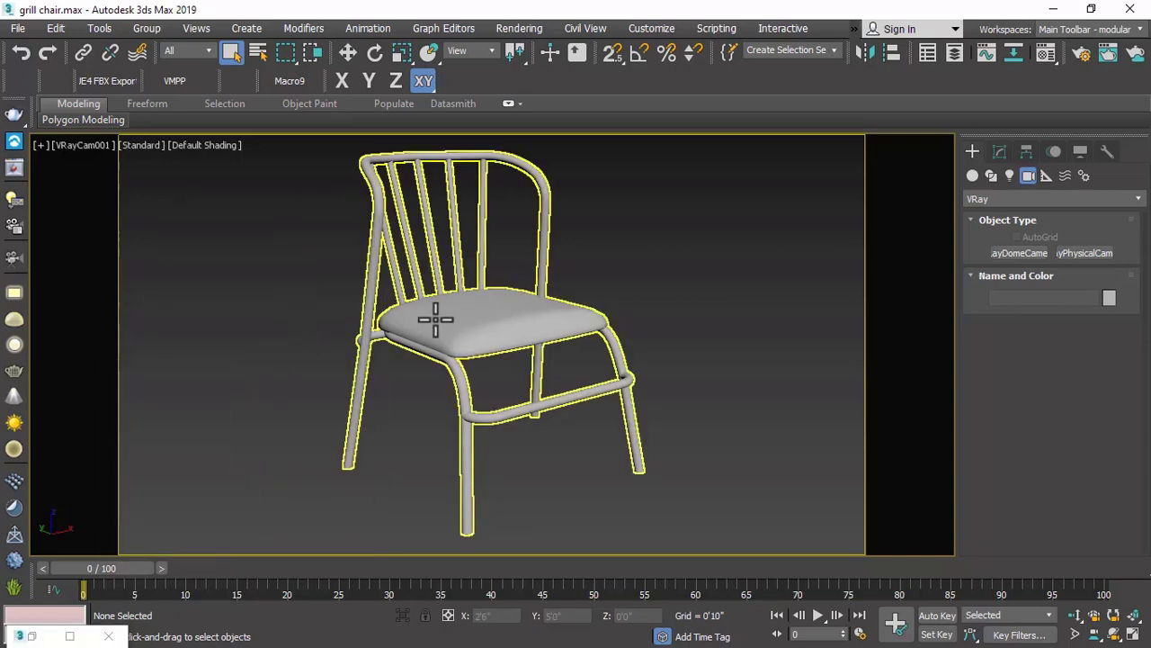
In the Top view, draw a floor plane about 13'0" by 19'8 1/2" around the chair and camera.
key("t")
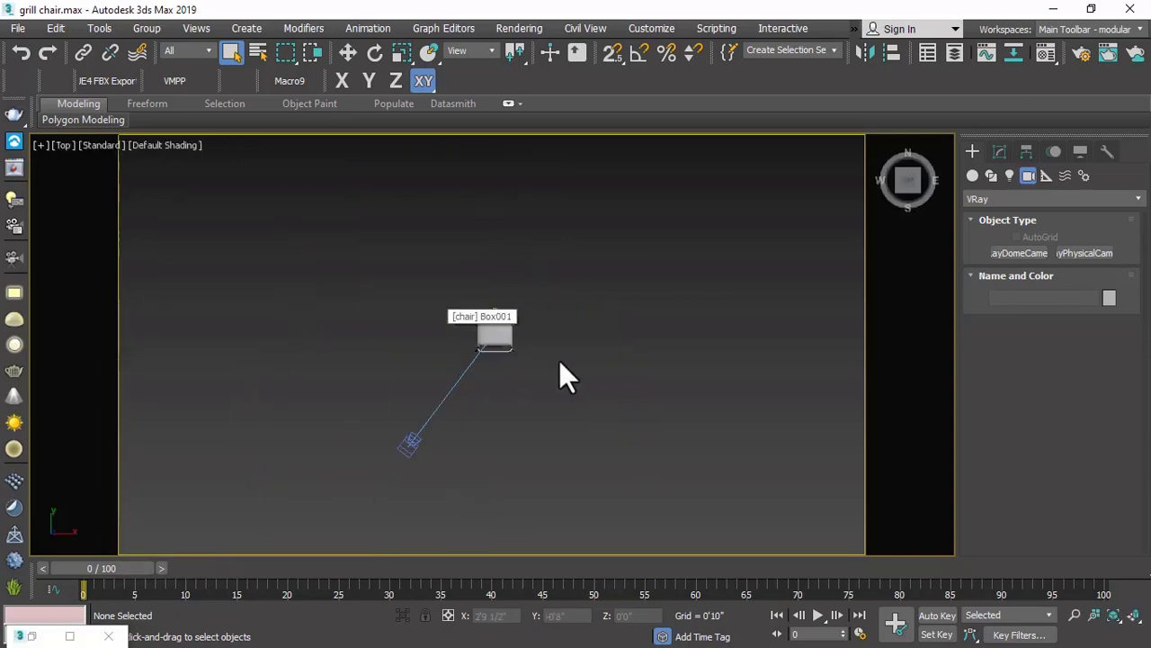
left_click(972, 175)
left_click(1084, 324)
left_click_drag(294, 227, 739, 521)
right_click(814, 421)
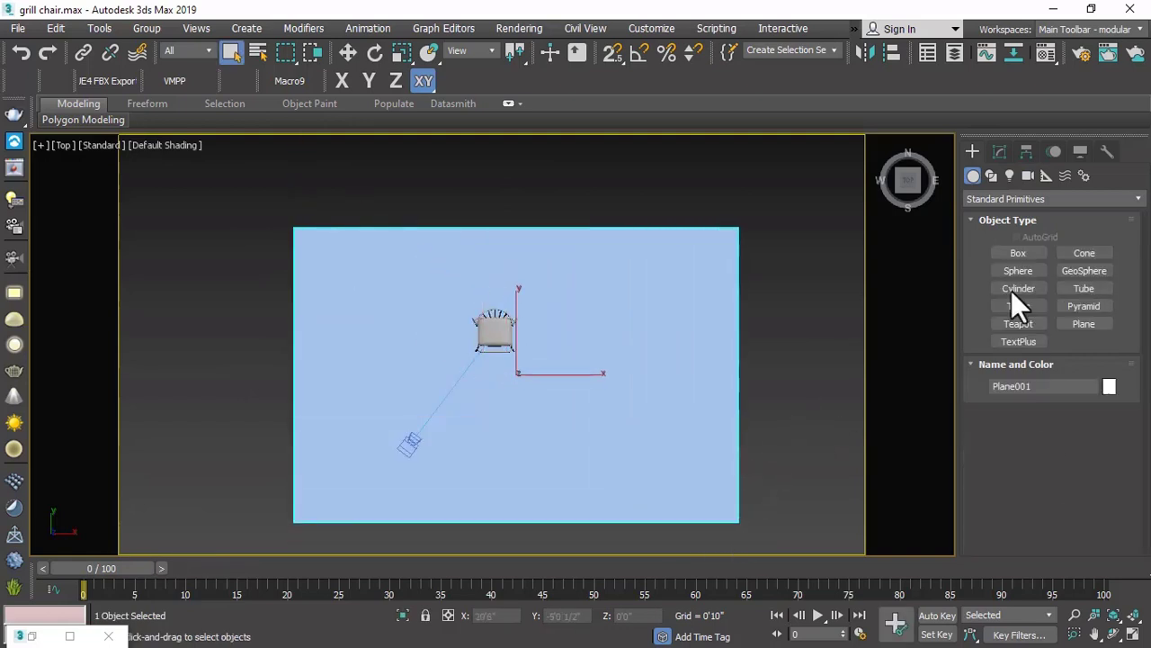
Set the floor plane's length and width segments to 1 and deselect it.
left_click(1001, 153)
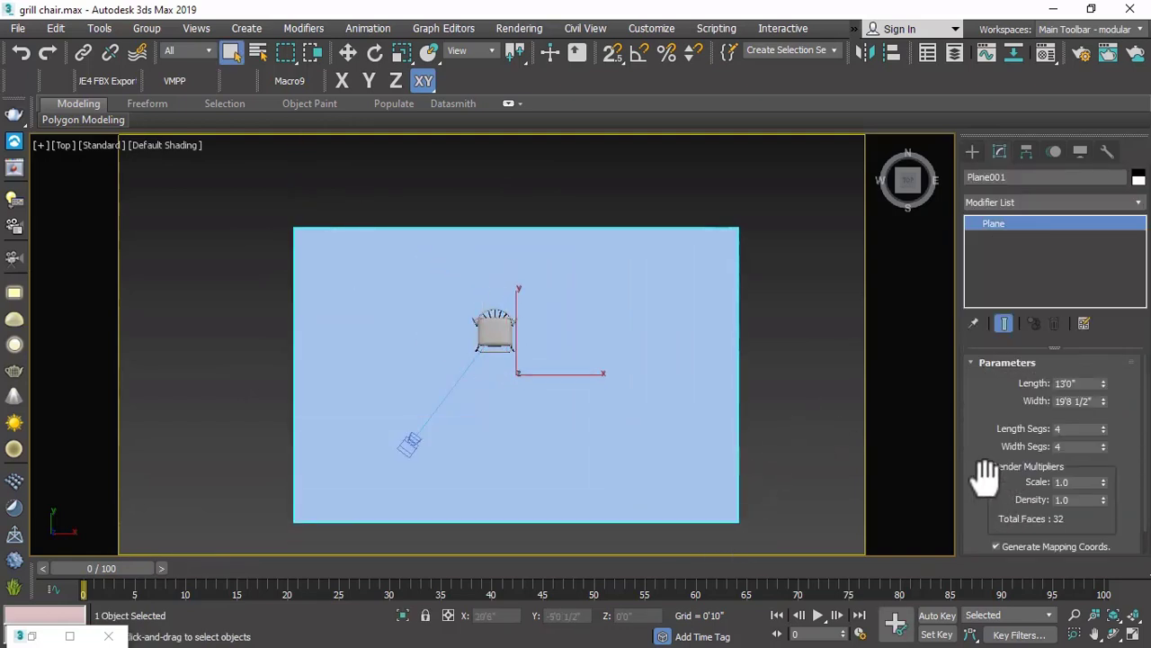
scroll(983, 474, "down", 1)
scroll(989, 414, "up", 1)
right_click(1103, 430)
left_click(777, 357)
Add a Shell modifier to the floor plane.
left_click_drag(882, 210, 906, 197)
key("f")
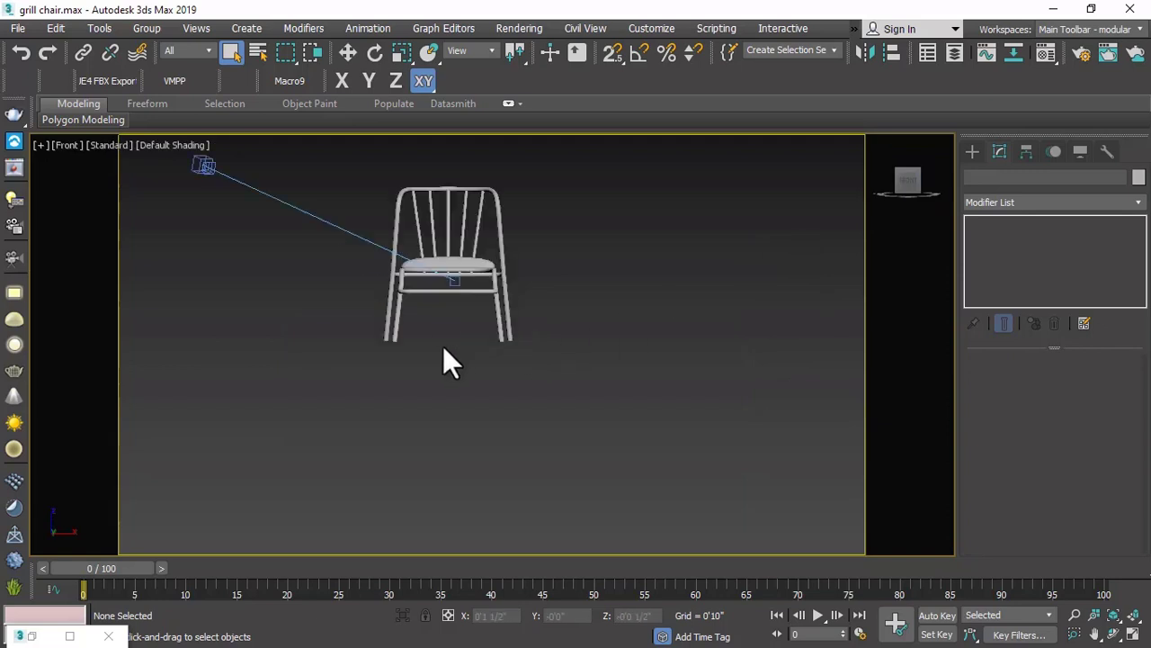
scroll(475, 431, "down", 5)
middle_click_drag(475, 431, 480, 354, "alt")
left_click(480, 354)
left_click(1135, 202)
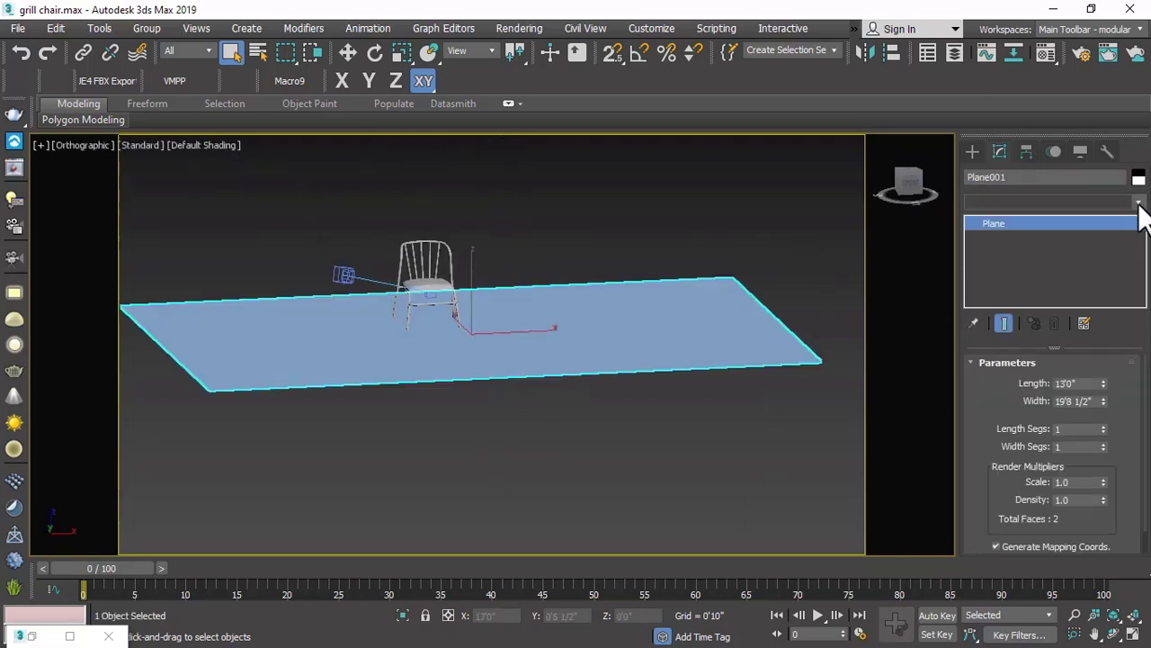
left_click(1139, 203)
left_click(1138, 203)
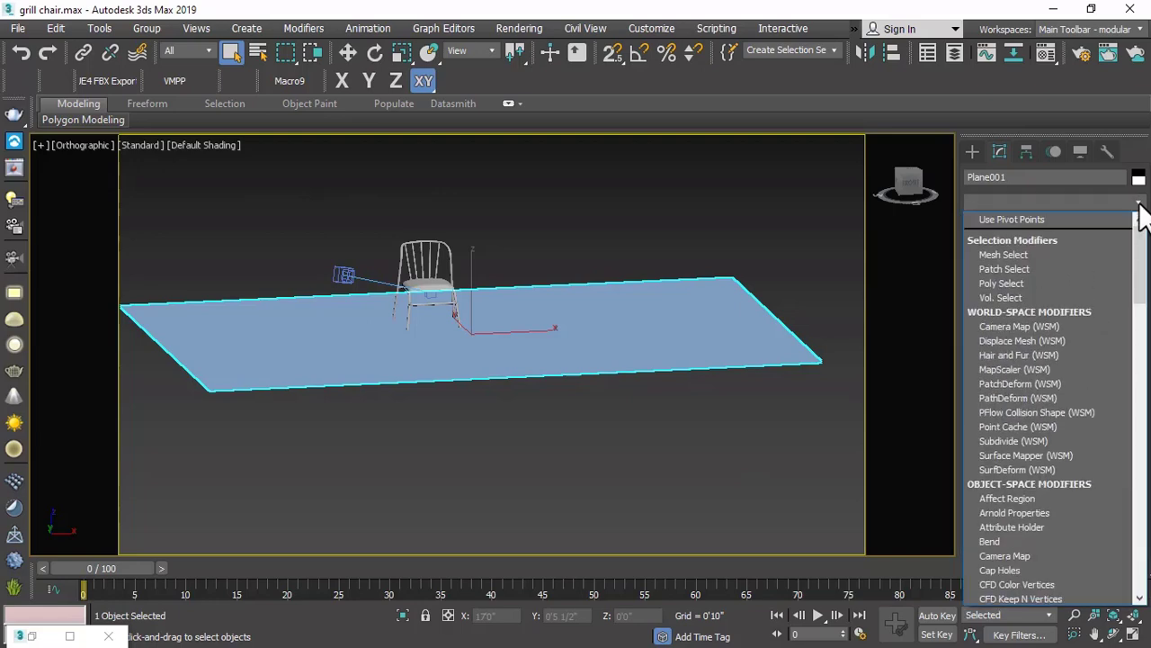
left_click(1139, 203)
left_click(1138, 203)
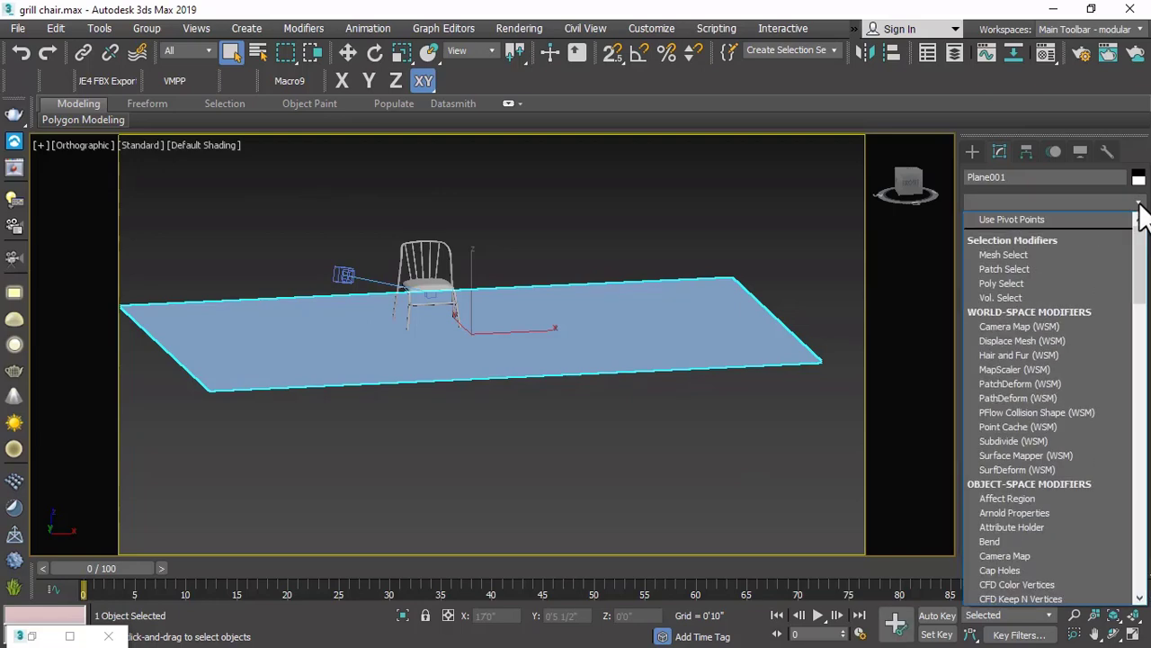
type("sh")
left_click(1037, 217)
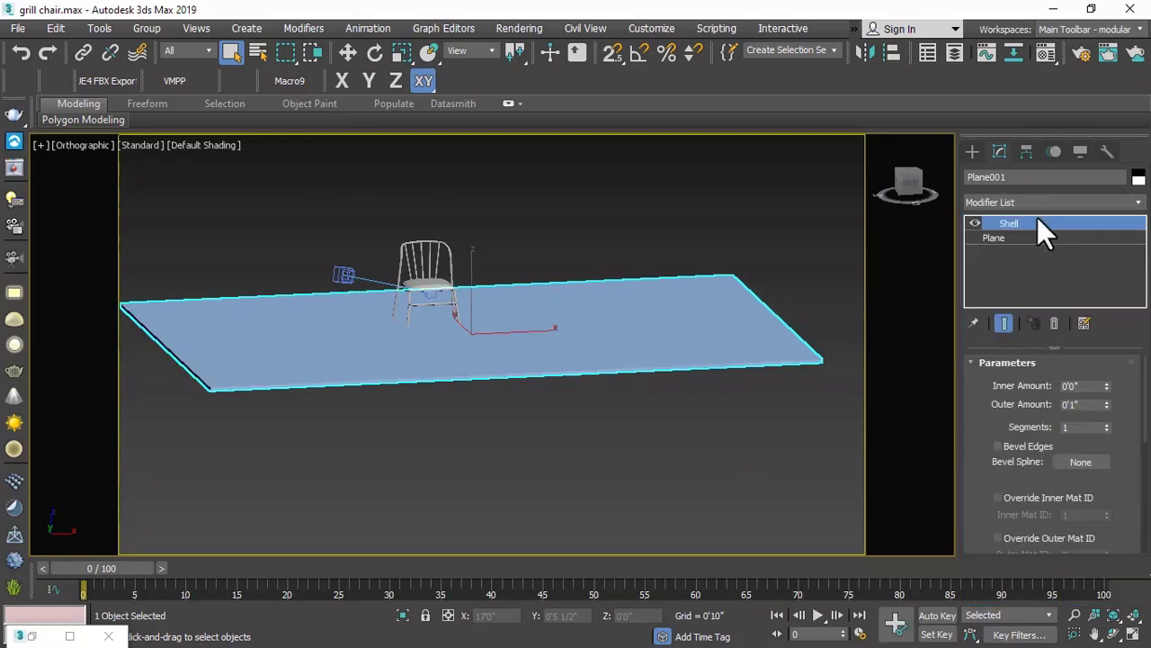
Set the Shell's inner amount to 0'1" and outer amount to 0'0", and raise the floor to meet the chair legs.
left_click(910, 185)
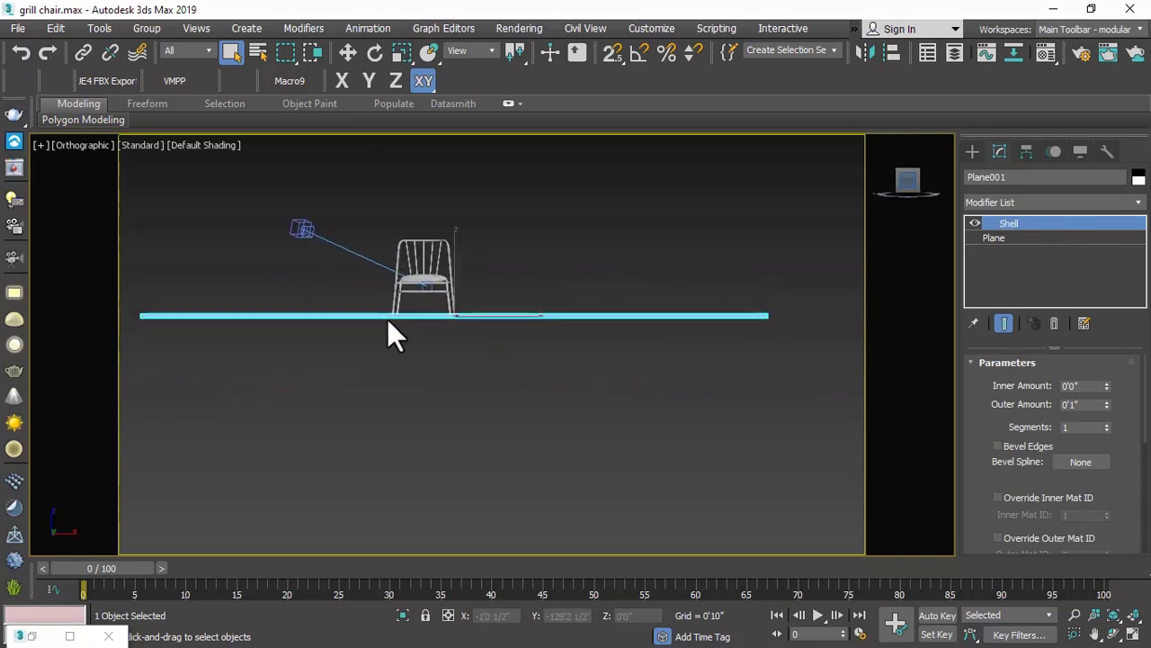
scroll(413, 319, "up", 5)
middle_click_drag(447, 309, 985, 351)
scroll(663, 375, "up", 2)
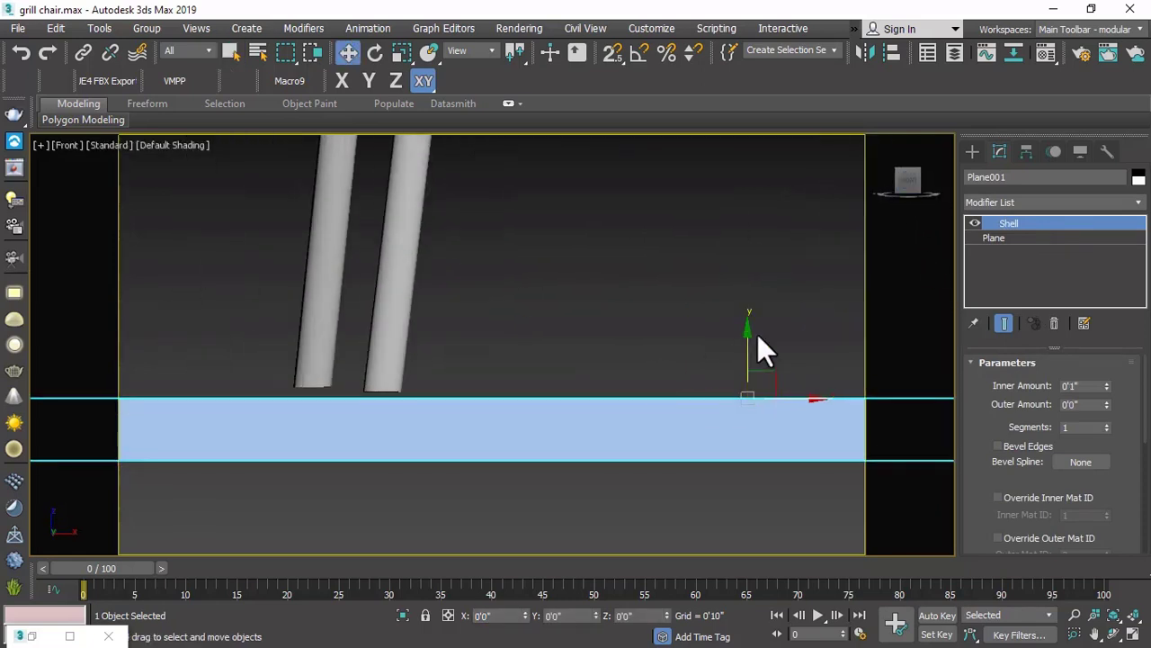
left_click_drag(748, 341, 747, 329)
scroll(589, 343, "down", 3)
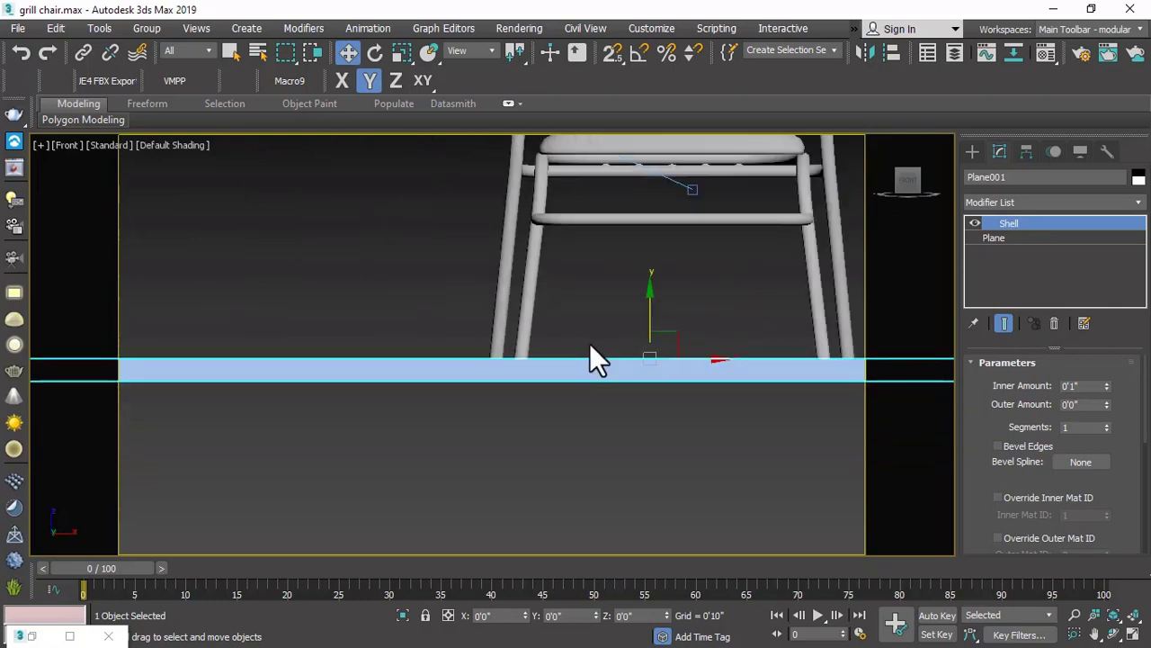
Convert the shelled floor plane to an Editable Poly.
middle_click_drag(589, 343, 572, 378, "alt")
scroll(572, 378, "down", 5)
left_click(494, 278)
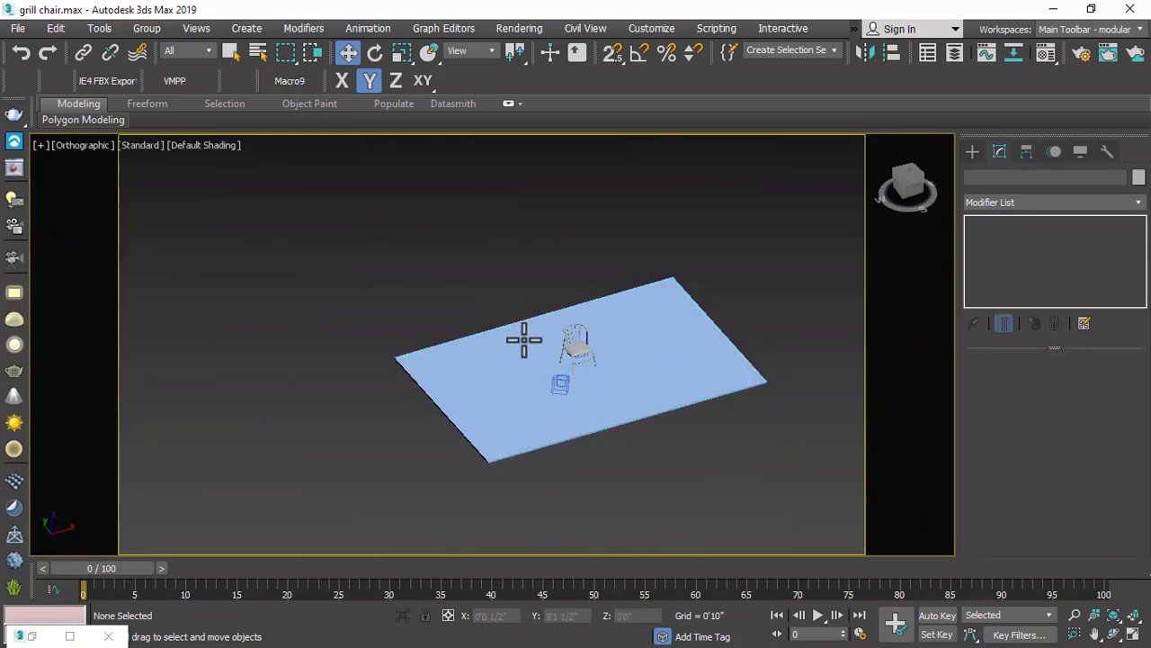
left_click(527, 333)
scroll(537, 342, "up", 3)
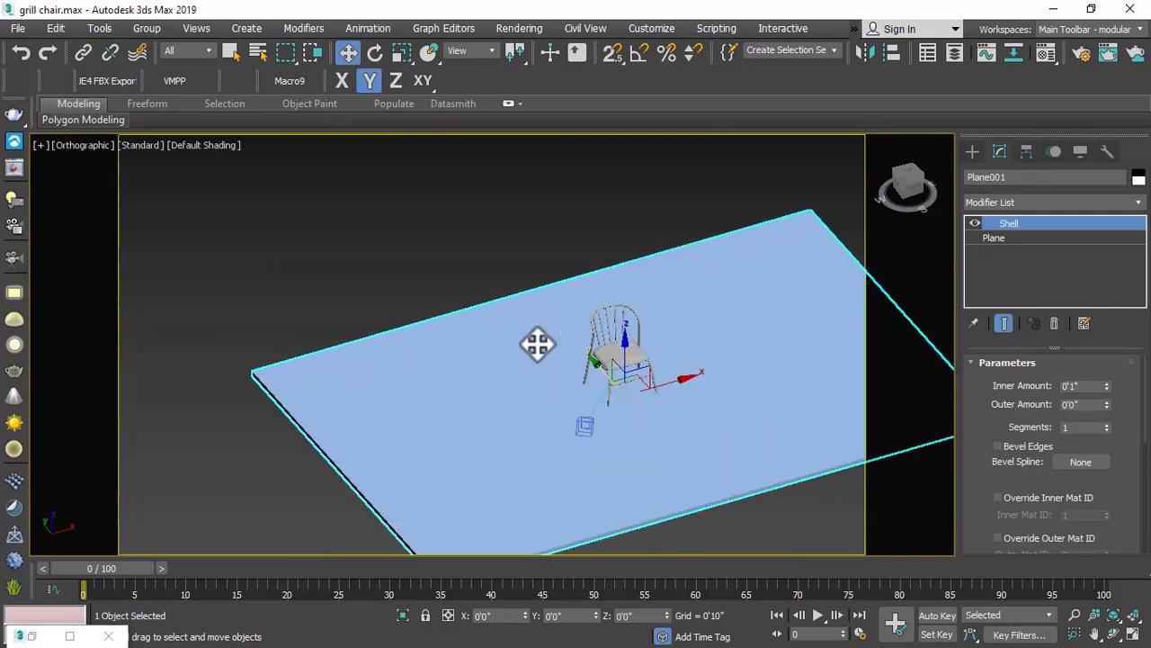
scroll(537, 342, "down", 3)
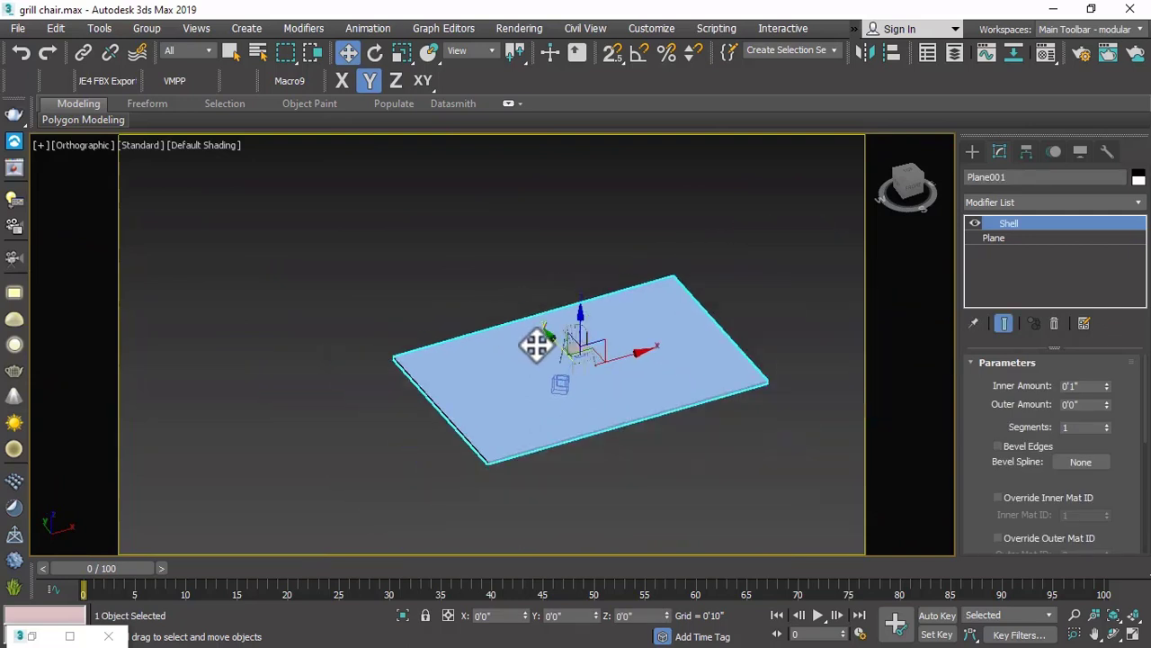
right_click(758, 261)
mouse_move(900, 441)
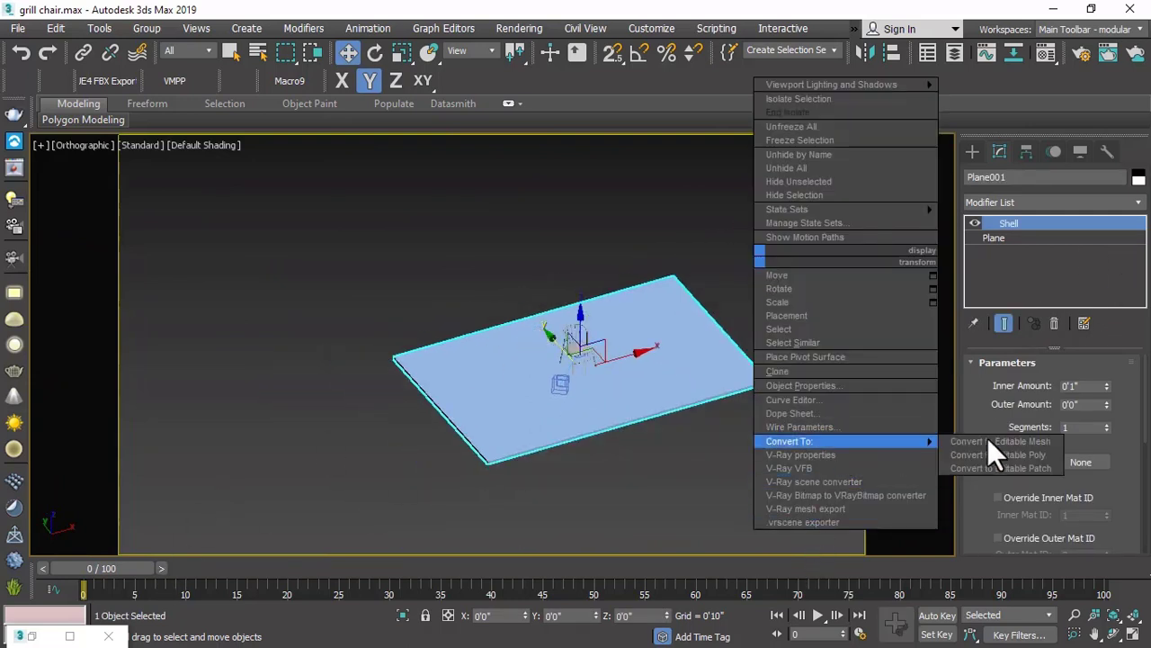
left_click(1025, 455)
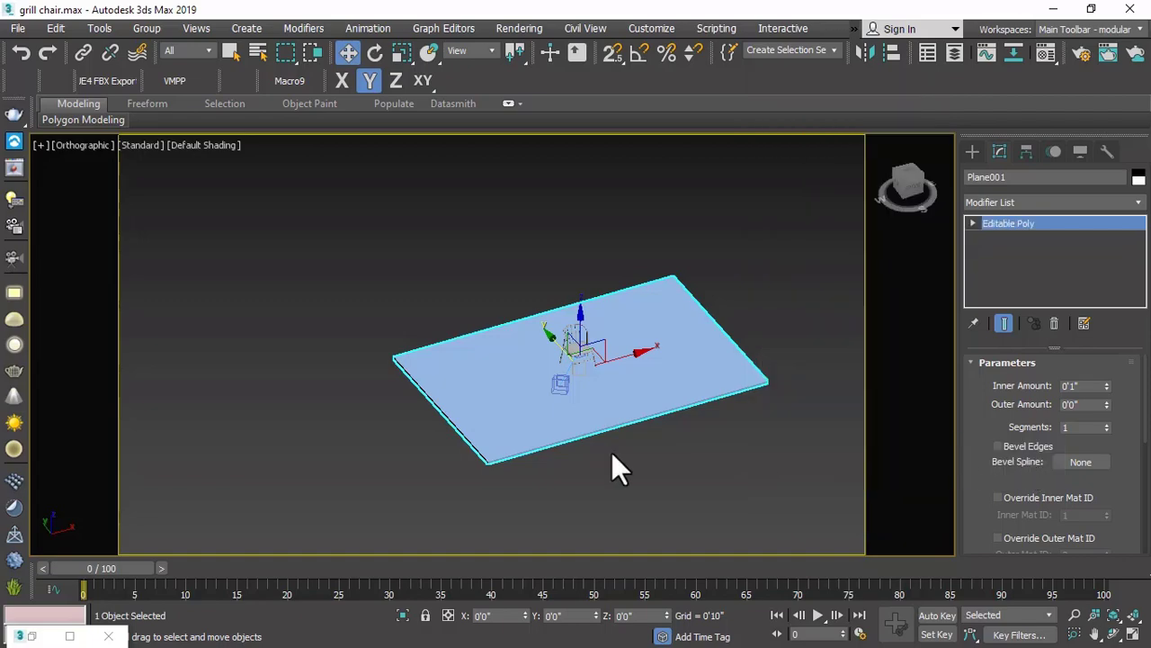
Check the wall and floor behind the chair in the maximized reference image, and minimize the image window.
left_click(69, 636)
scroll(627, 318, "up", 1)
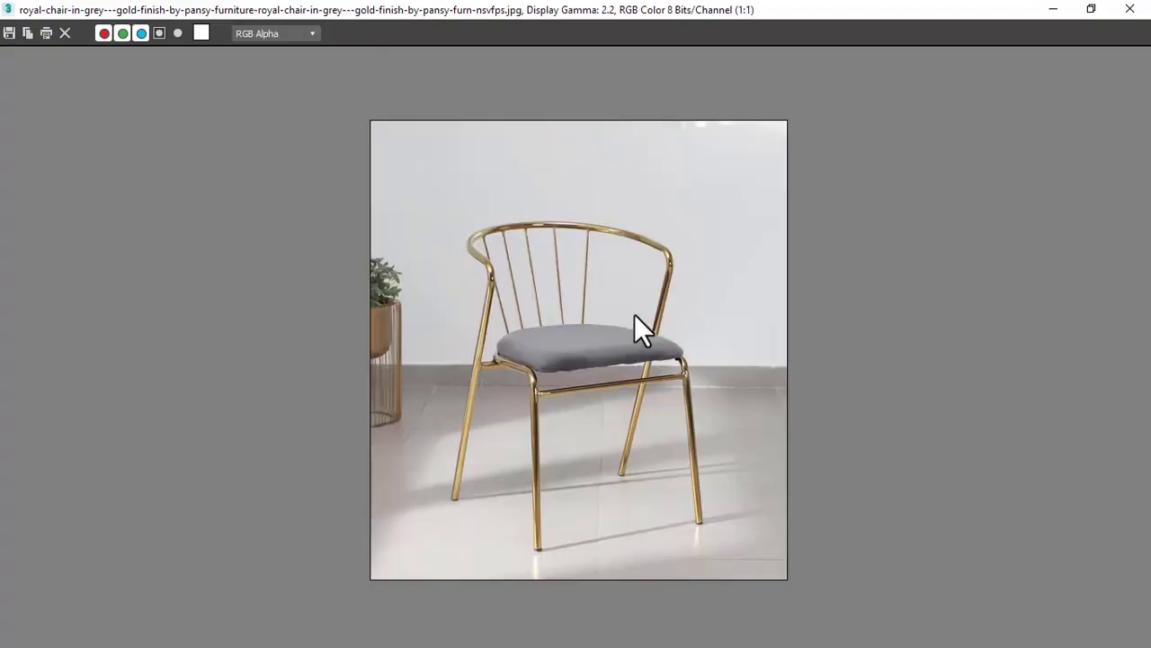
left_click(1053, 9)
Insert a SwiftLoop edge loop close to the floor's rear edge to form a narrow strip for the wall.
middle_click_drag(477, 395, 763, 334, "alt")
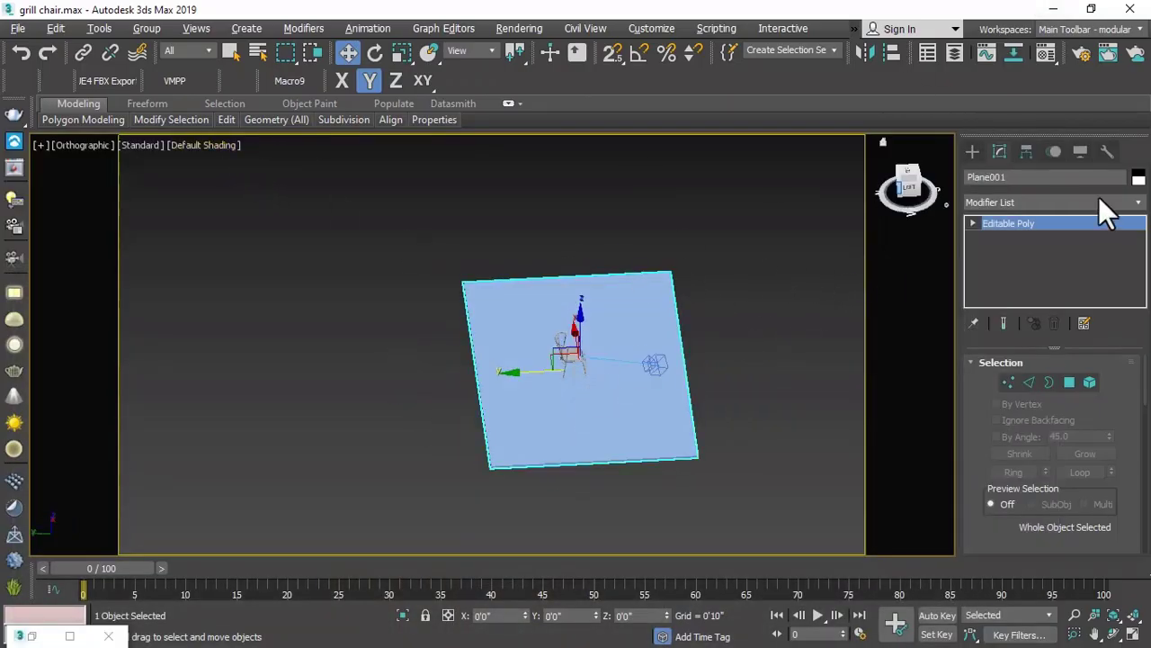
left_click(974, 224)
left_click(977, 238)
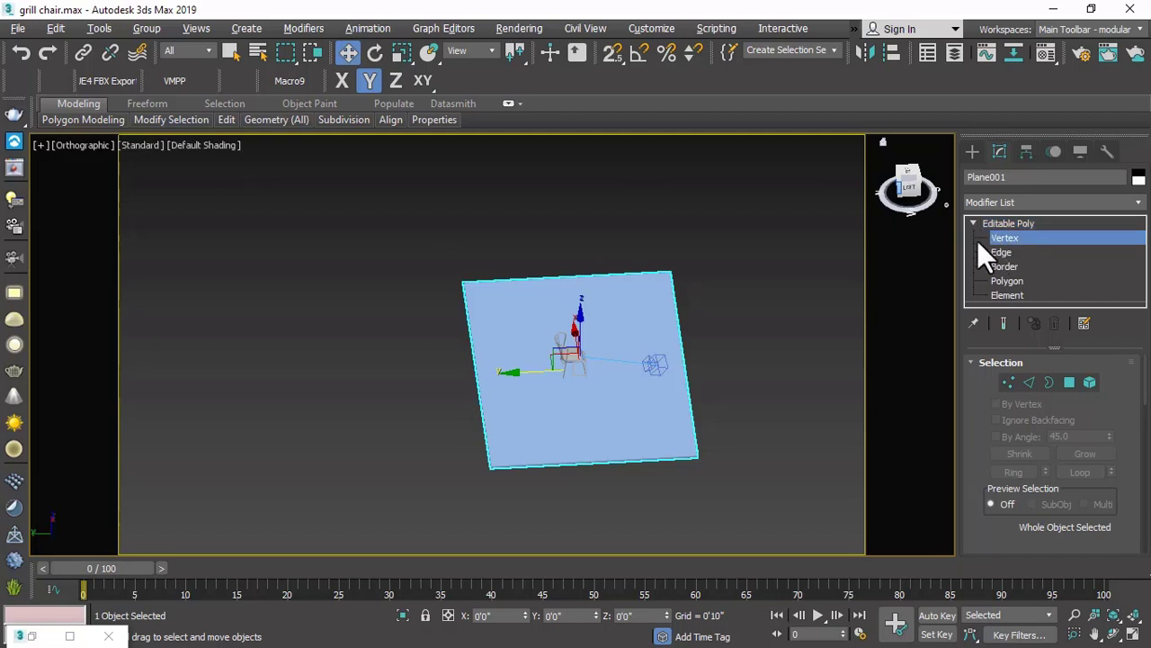
left_click(225, 120)
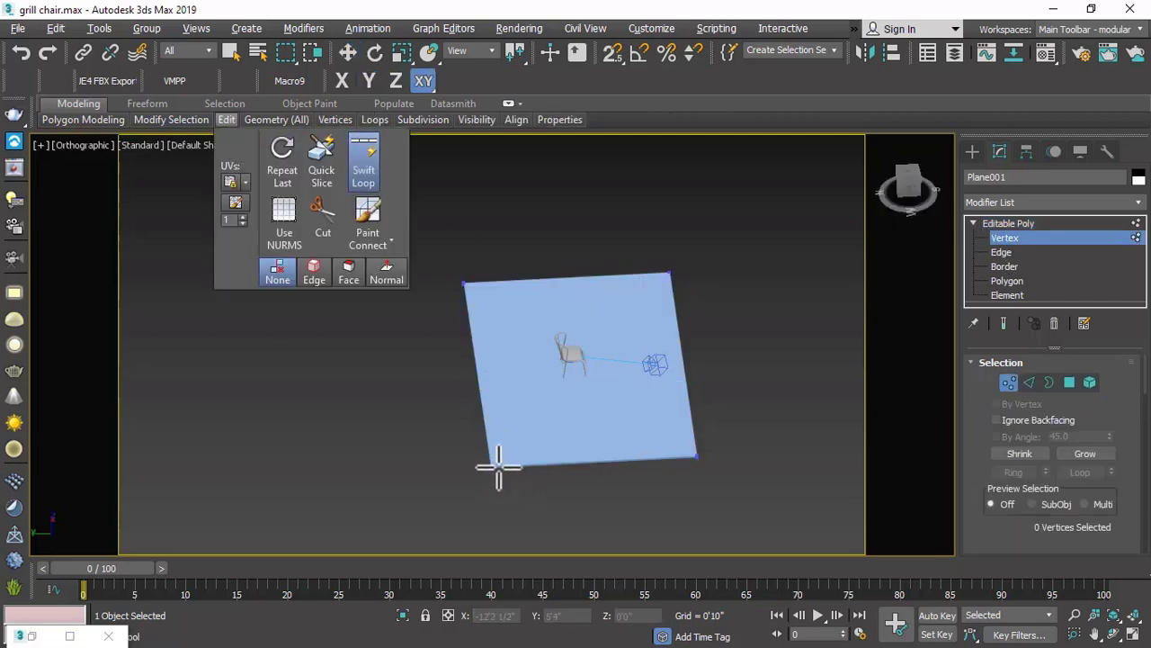
scroll(486, 449, "up", 5)
left_click(456, 437)
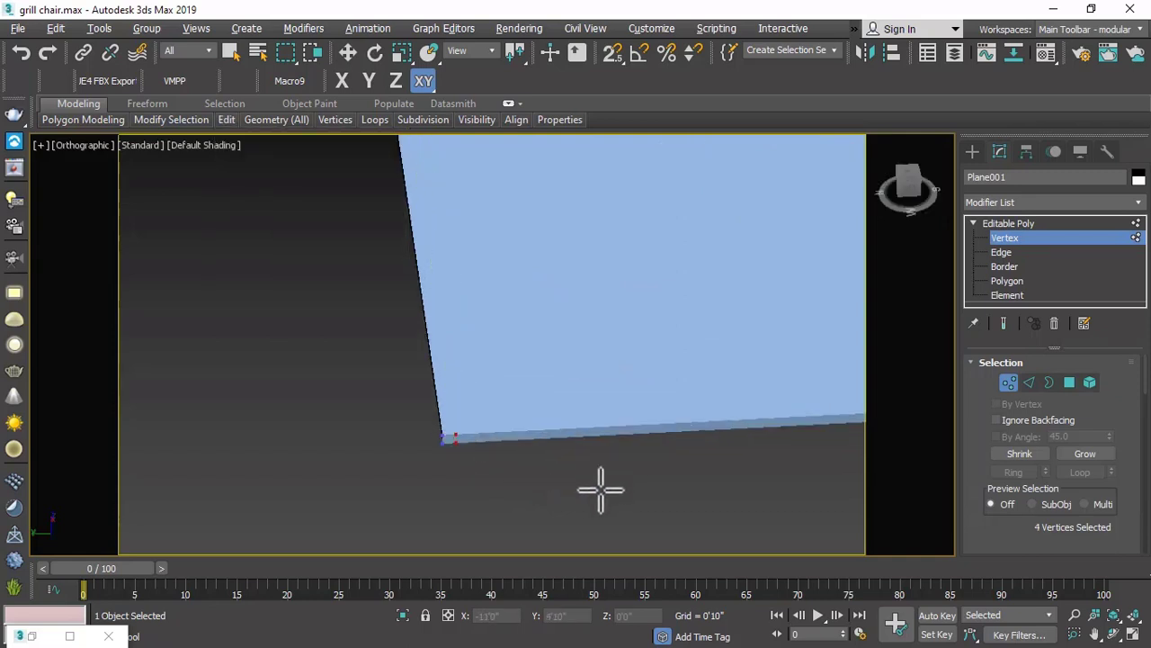
Extrude the narrow polygon strip along the floor's rear edge upward to form the back wall behind the chair.
left_click(1013, 281)
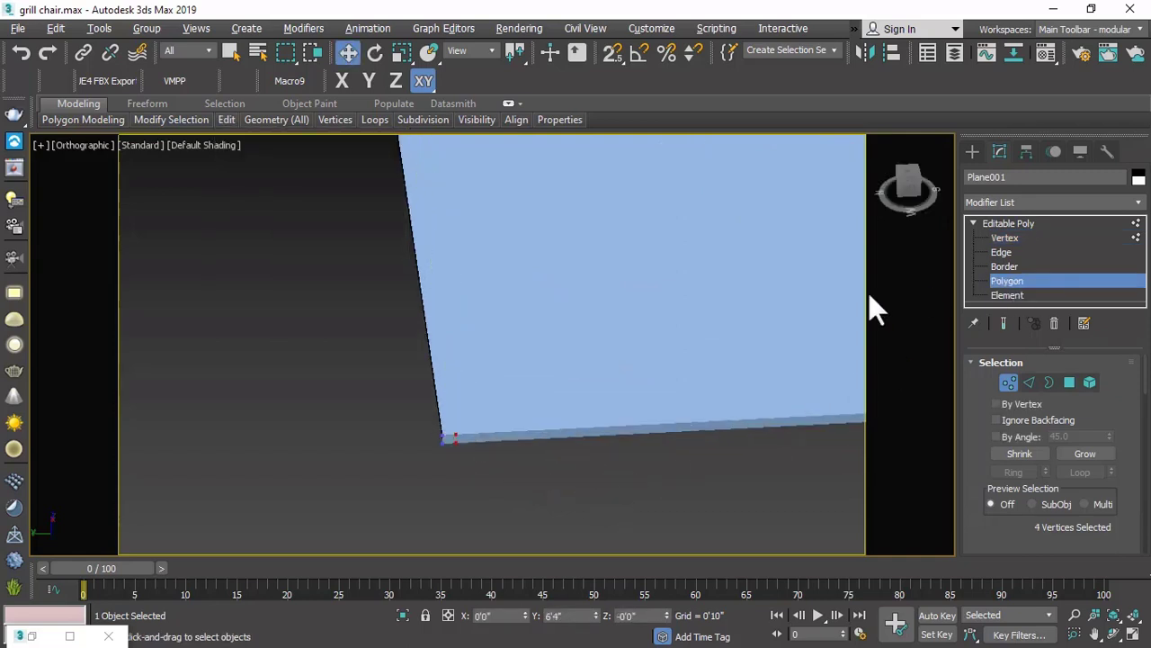
left_click(445, 417)
scroll(436, 473, "down", 3)
scroll(436, 473, "down", 3)
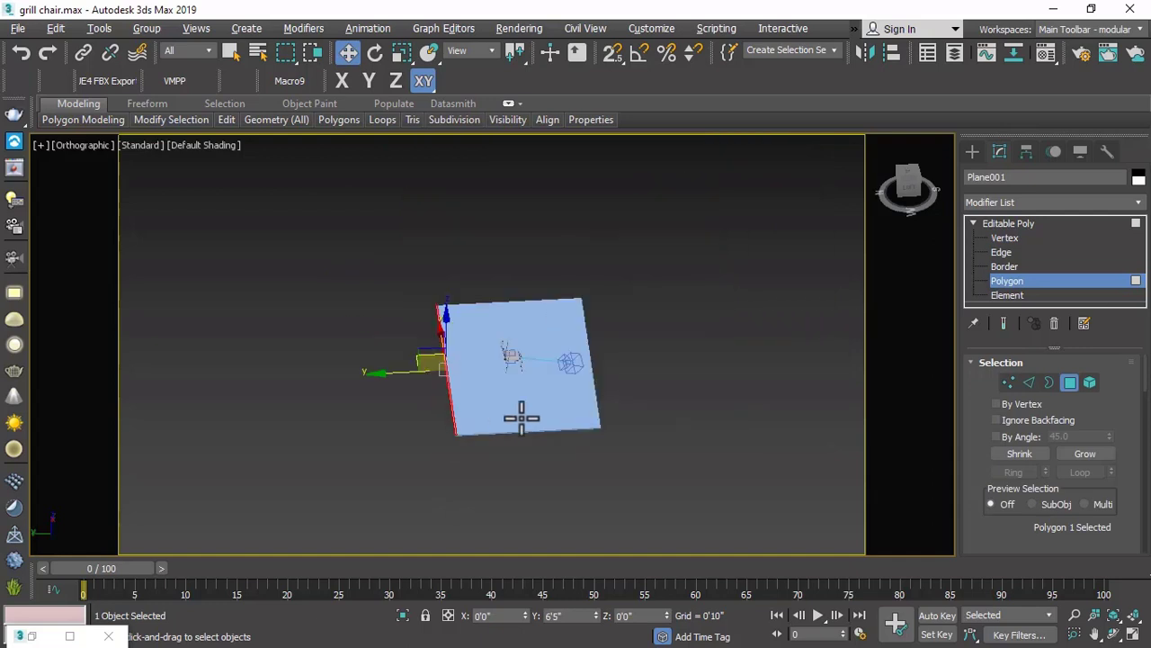
middle_click_drag(522, 418, 399, 325, "alt")
right_click(395, 302)
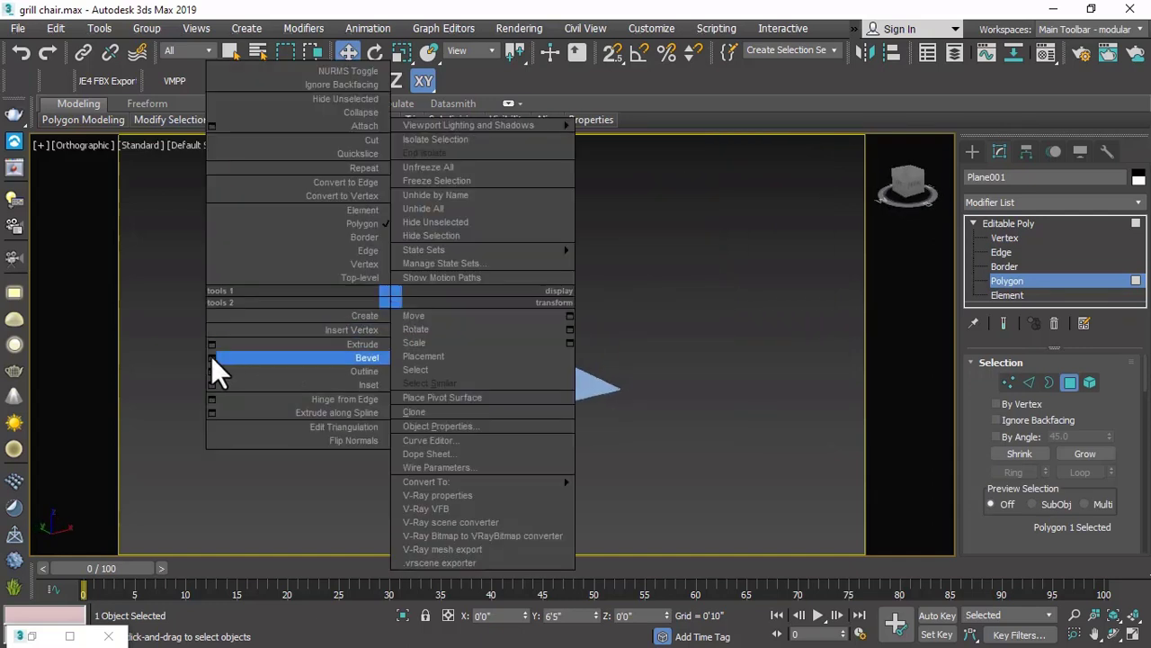
left_click(358, 341)
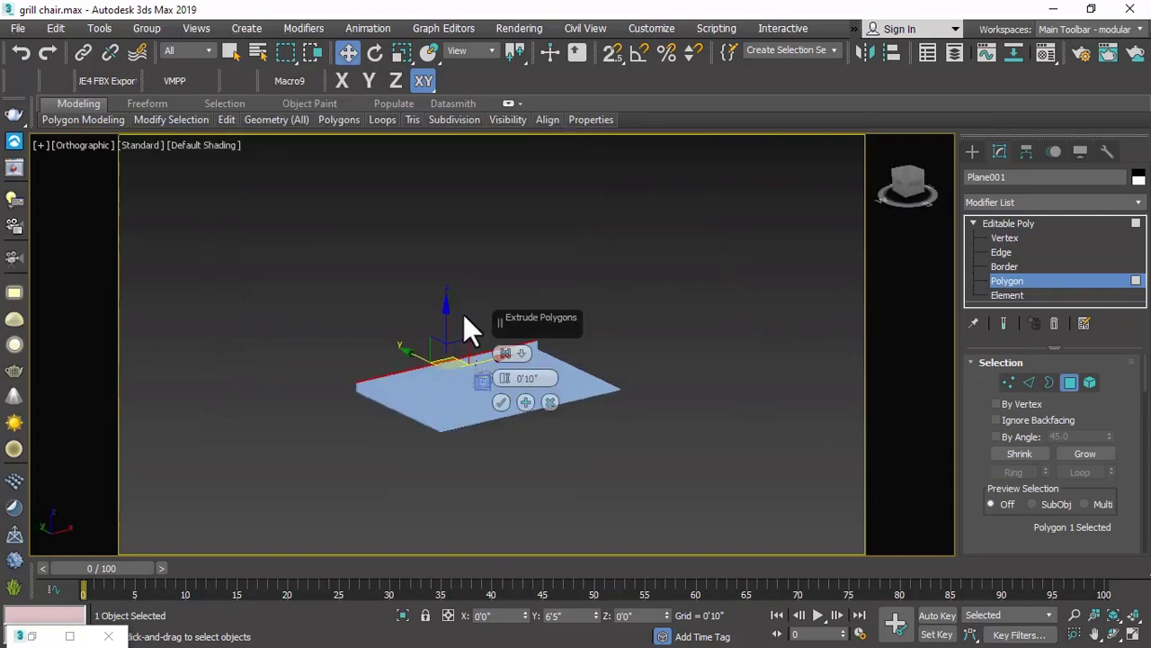
left_click_drag(503, 378, 489, 219)
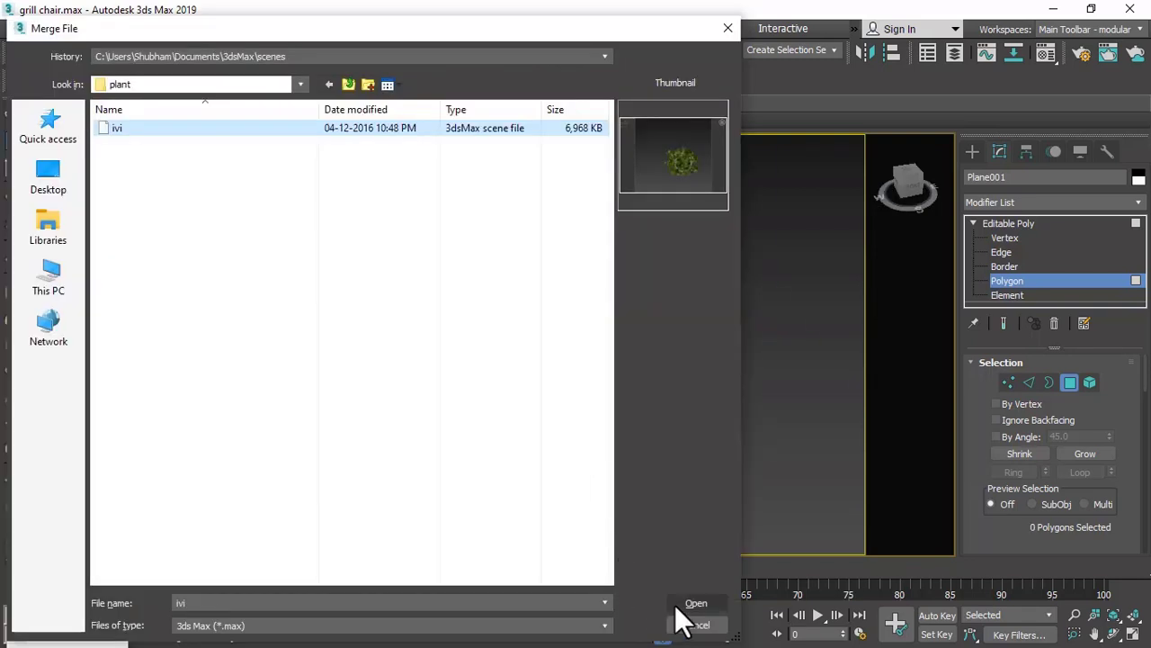
Merge the ivy group from ivi.max in the plant folder into the scene, accepting the missing DLLs.
left_click(675, 605)
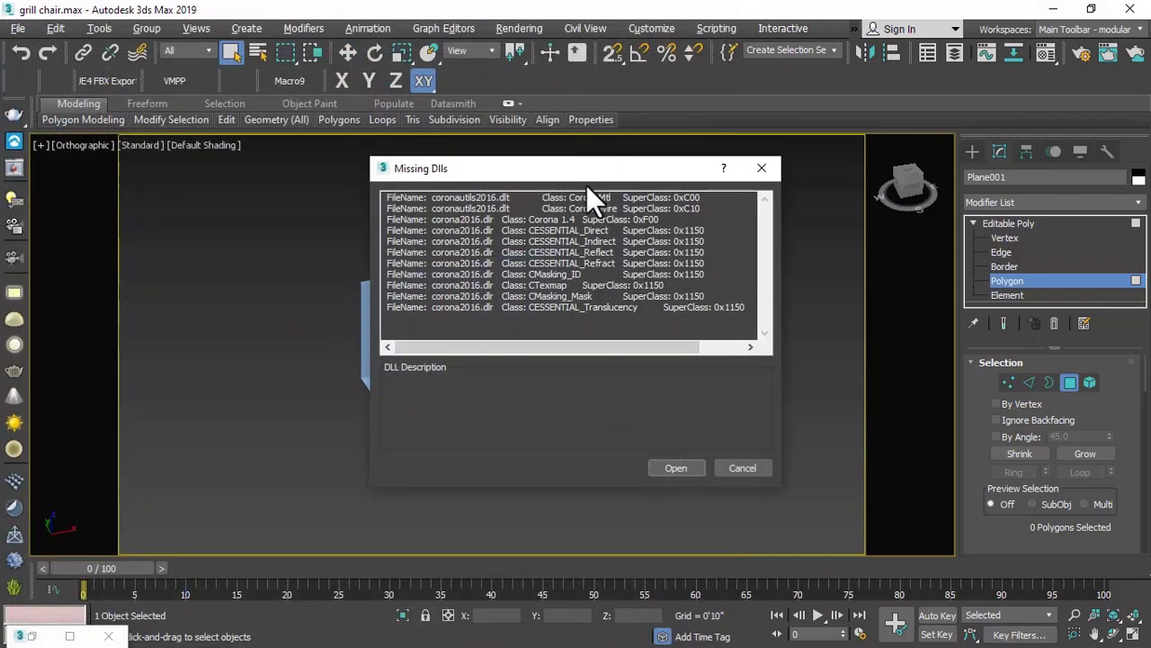
left_click(658, 466)
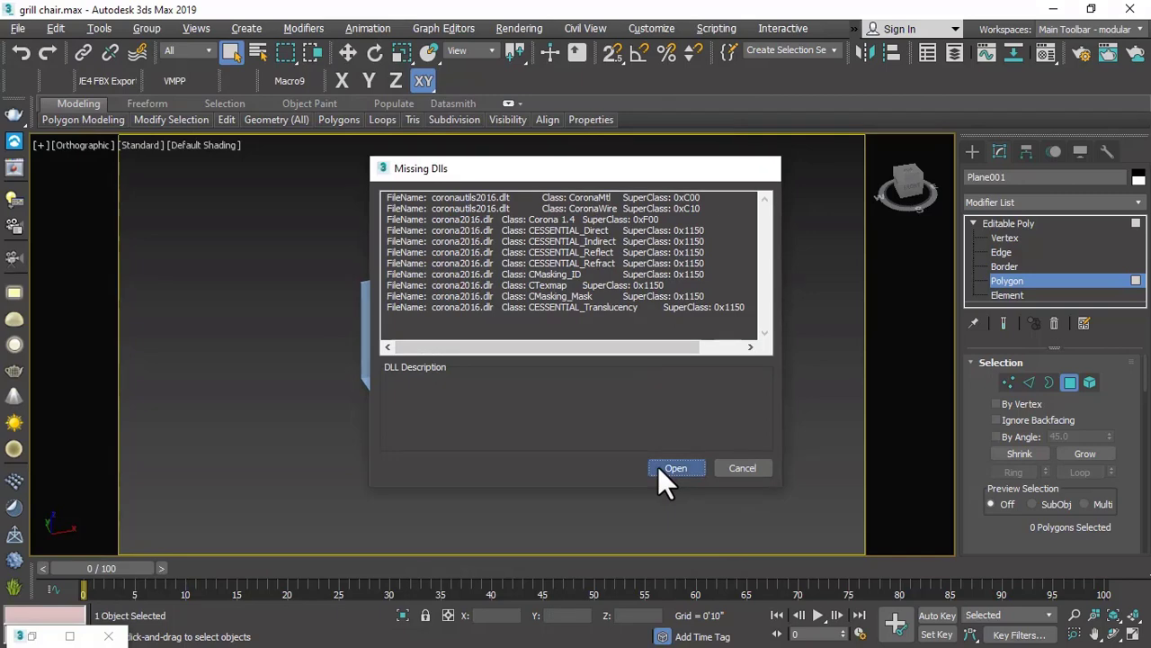
left_click(433, 182)
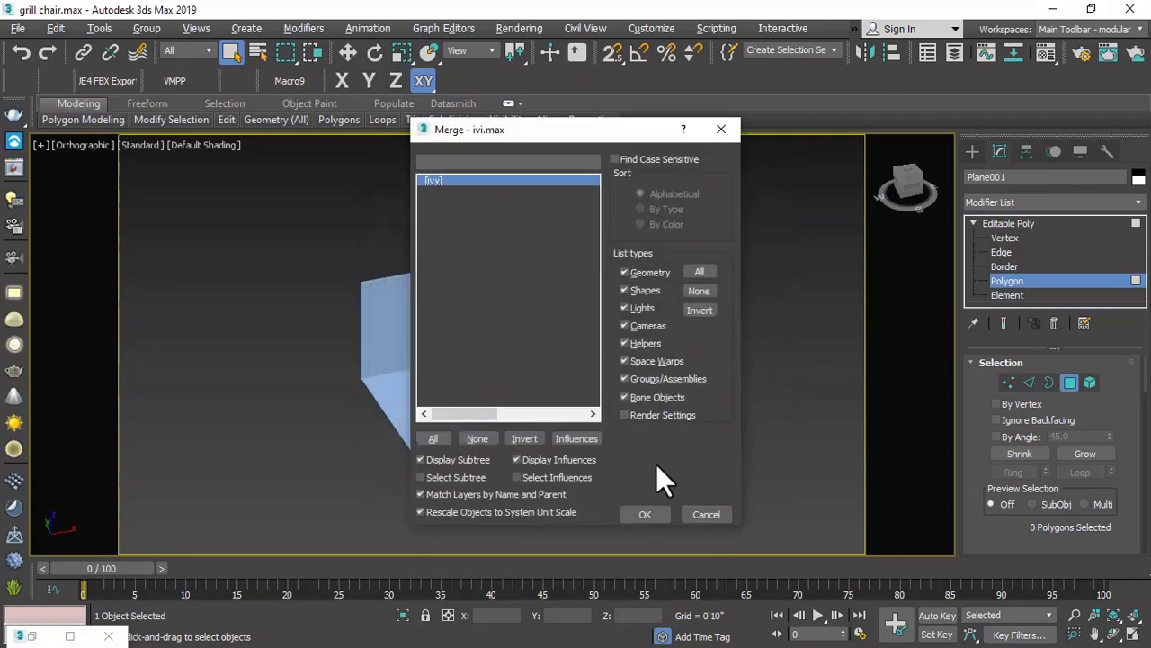
left_click(642, 514)
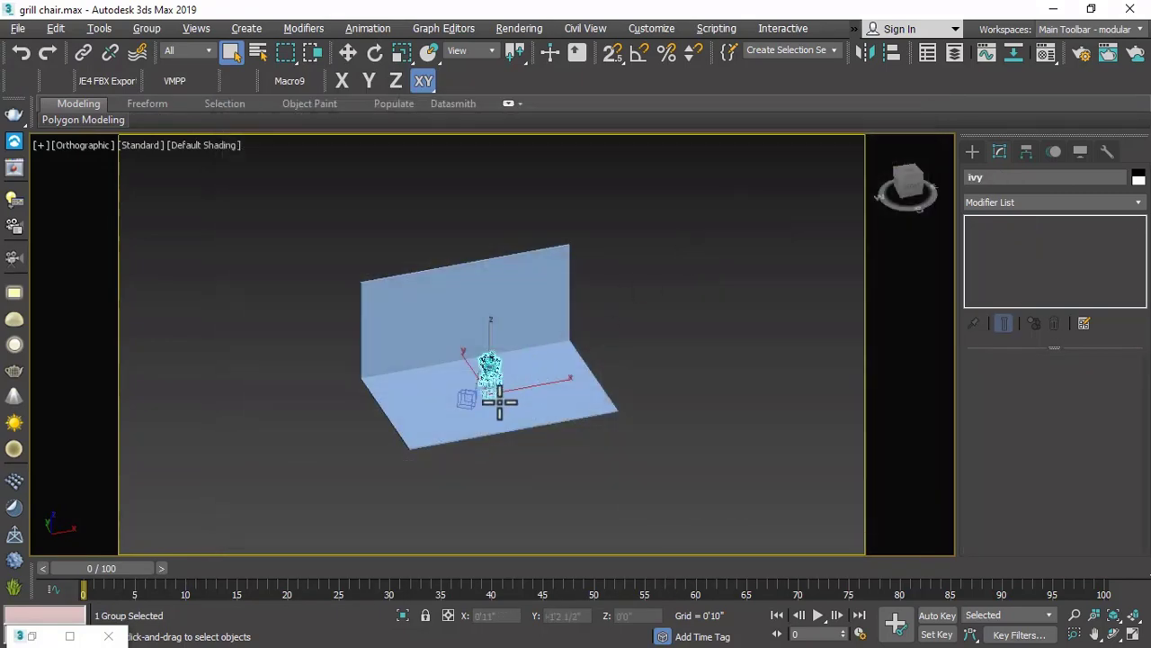
In the Front view, move the ivy plant along X to about -3'10 1/2", clear of the chair.
scroll(500, 396, "up", 5)
scroll(504, 387, "down", 5)
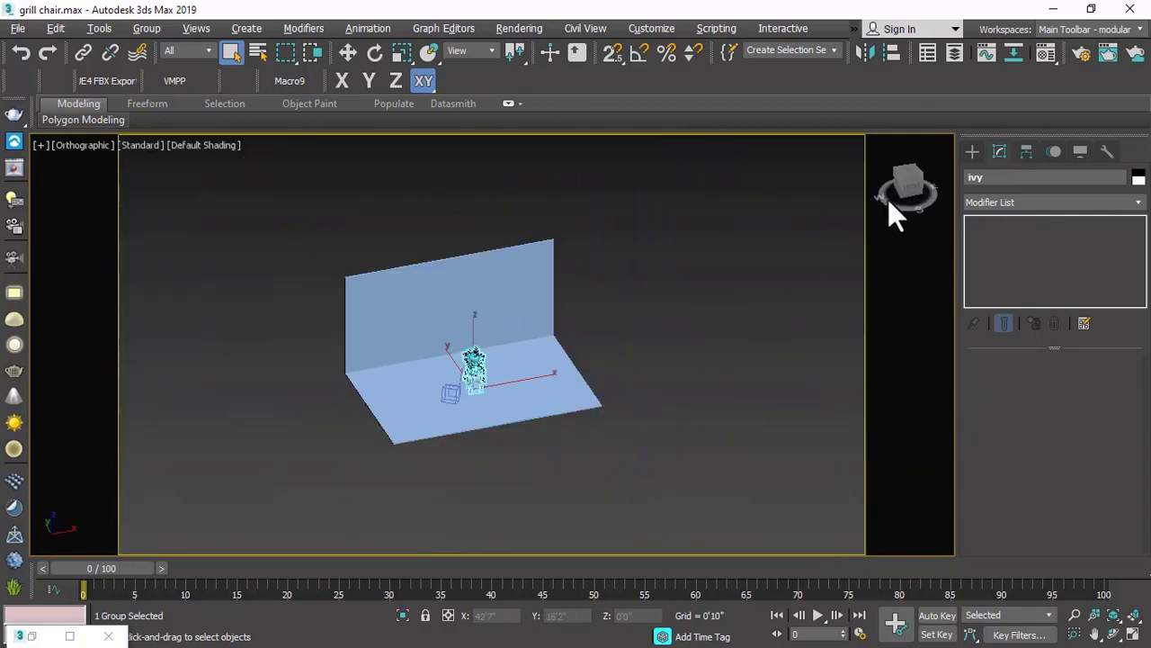
left_click(913, 190)
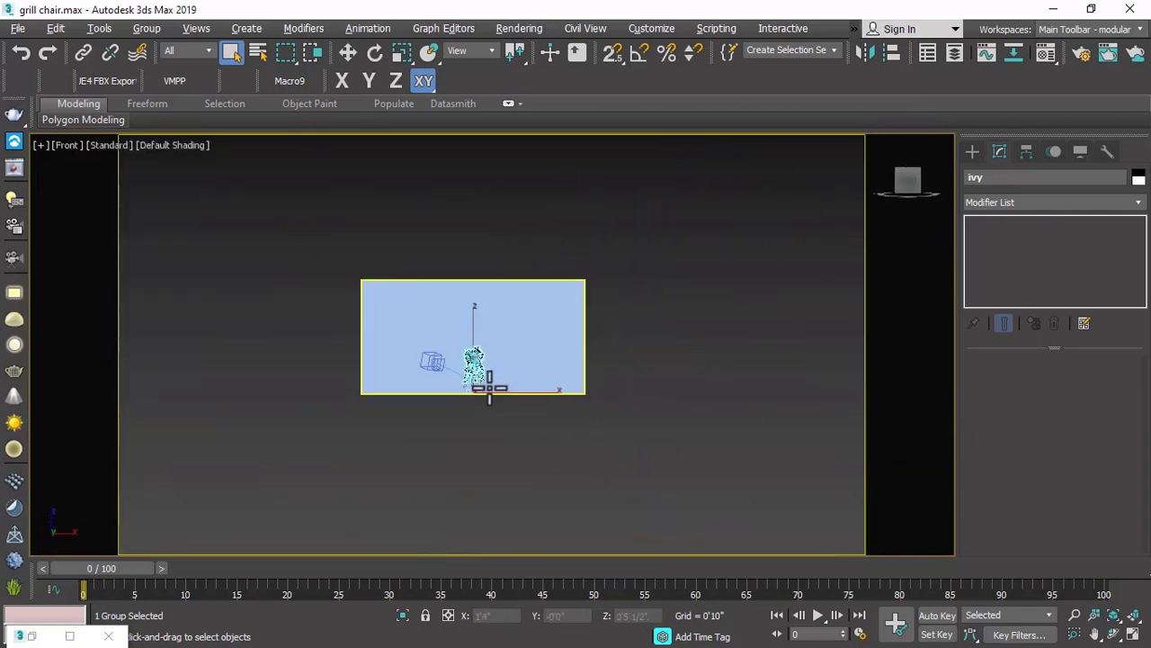
key("w")
scroll(473, 365, "up", 4)
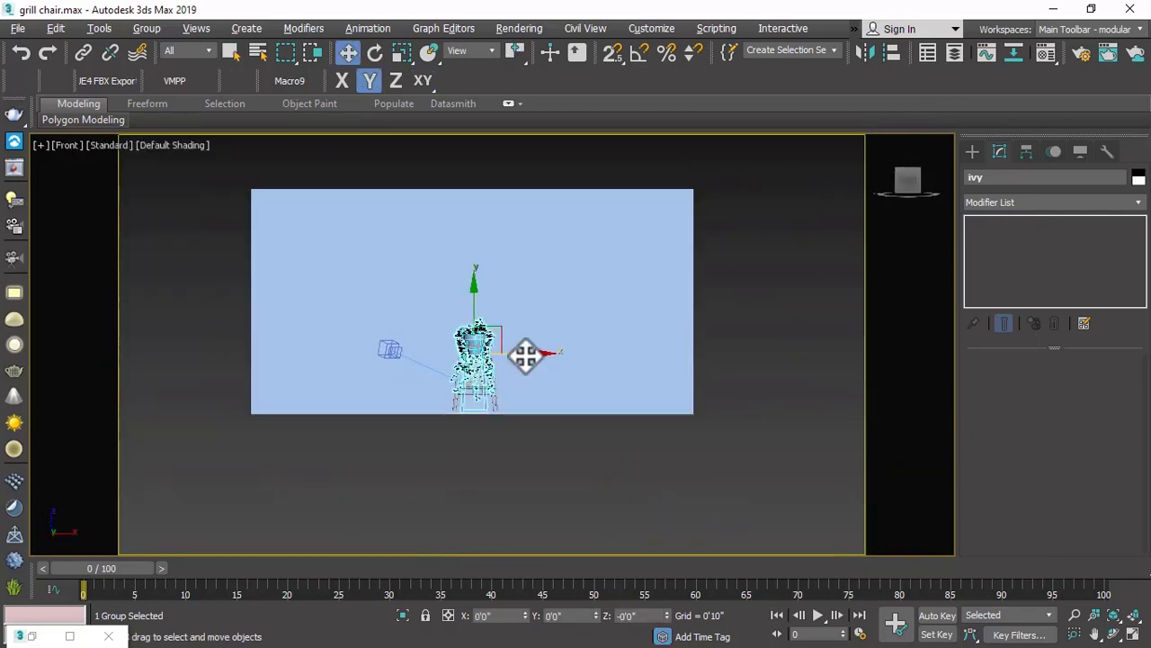
left_click_drag(526, 356, 438, 362)
scroll(384, 389, "up", 2)
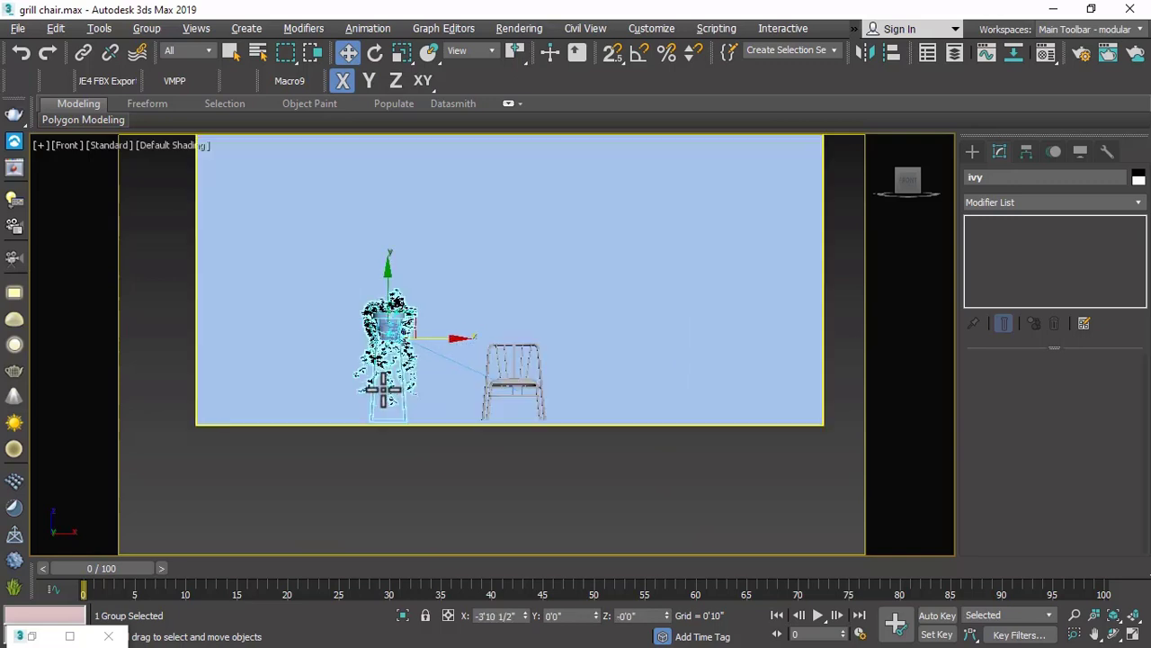
Scale the ivy plant down uniformly to about 58.6% and activate the Move tool.
scroll(384, 390, "up", 2)
scroll(354, 354, "down", 2)
left_click(399, 54)
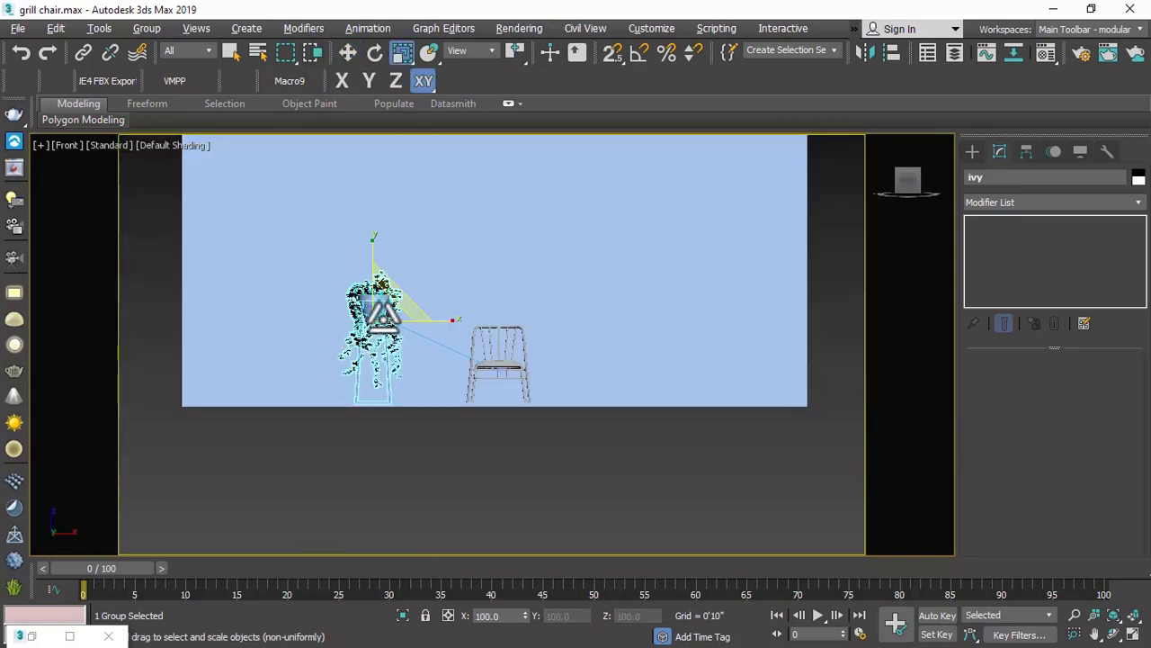
left_click_drag(375, 314, 414, 377)
scroll(369, 292, "up", 2)
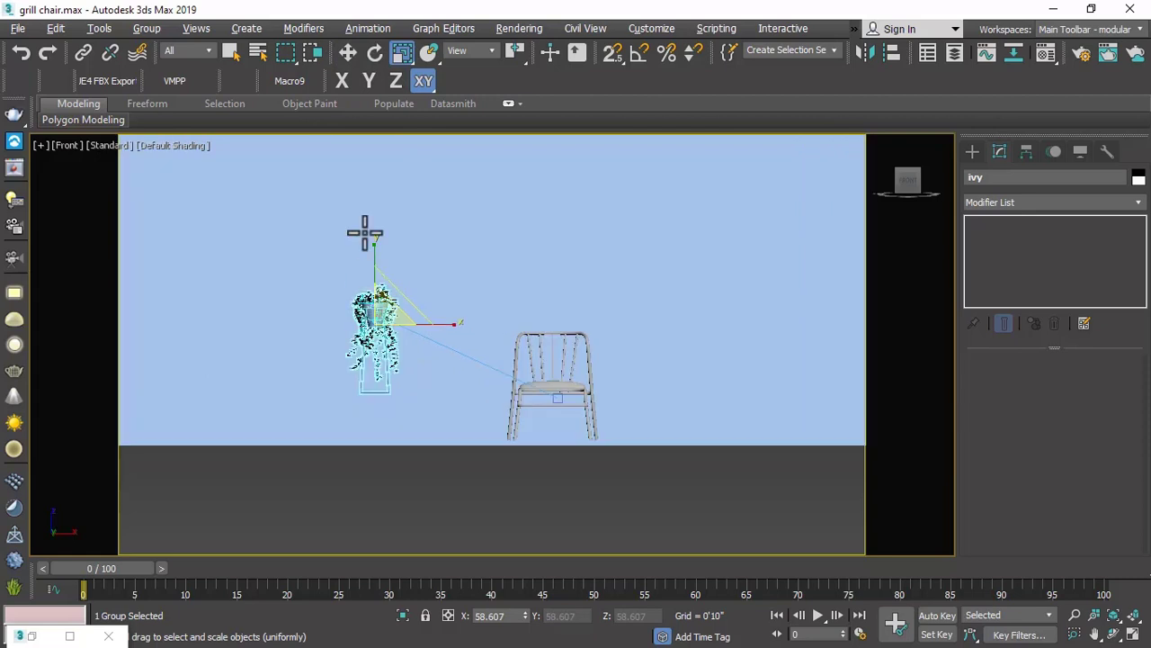
left_click(348, 54)
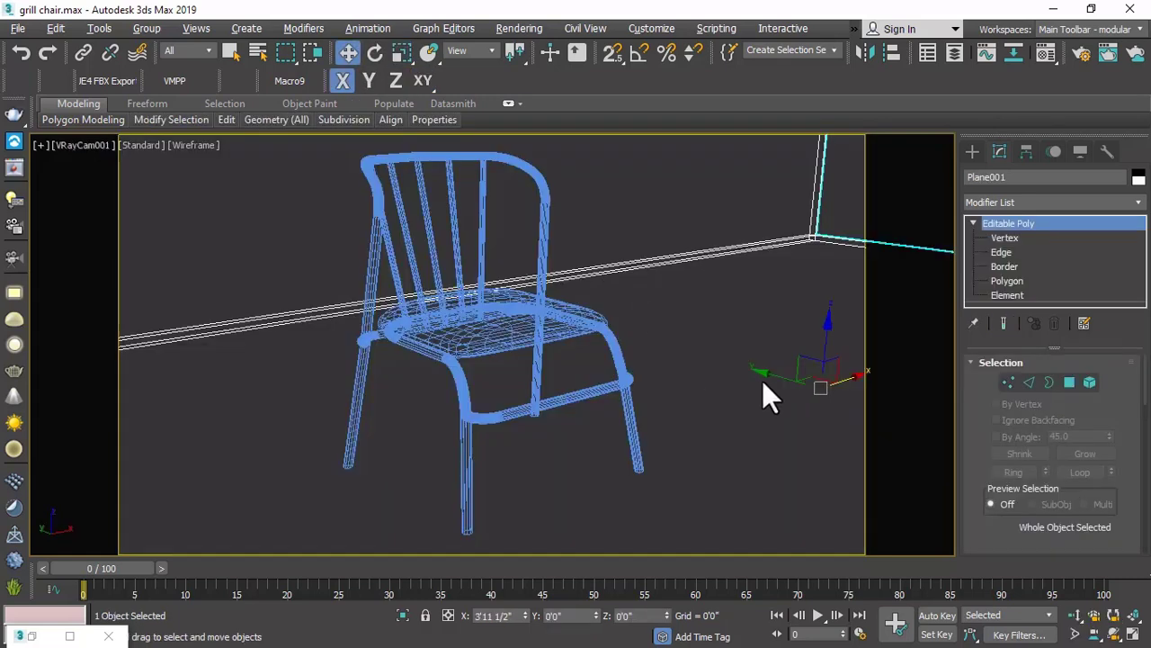
Shift the floor and wall along X to about 6'2", and stretch their +X end vertices to about 28'8 1/2".
left_click_drag(868, 361, 959, 303)
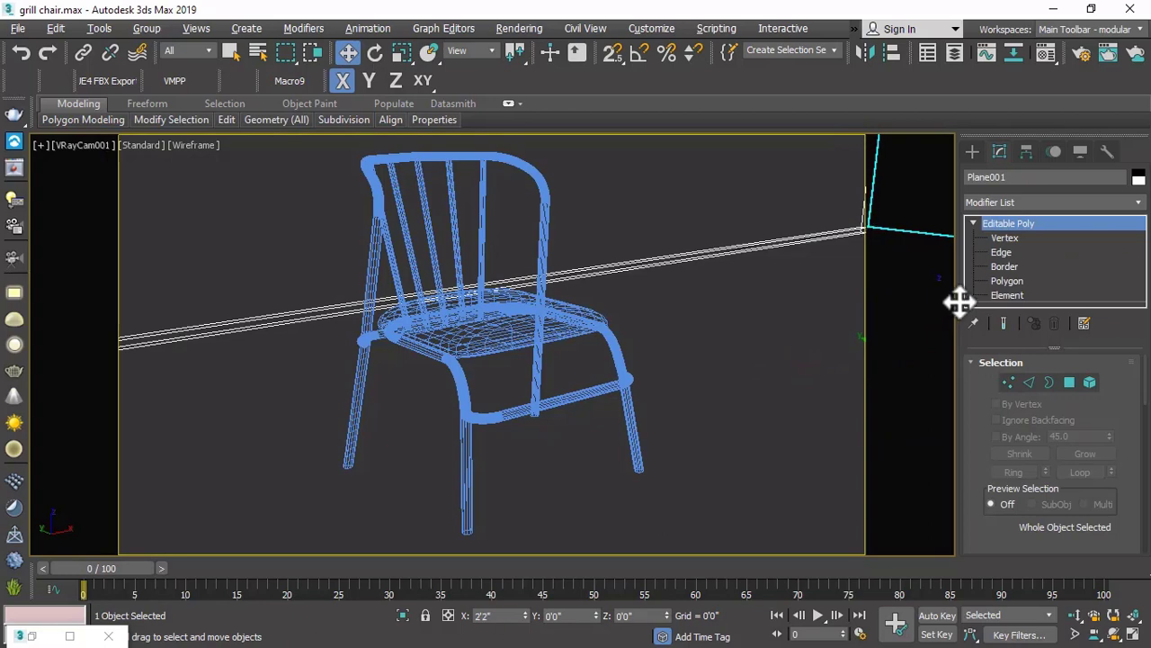
left_click(73, 147)
left_click(139, 207)
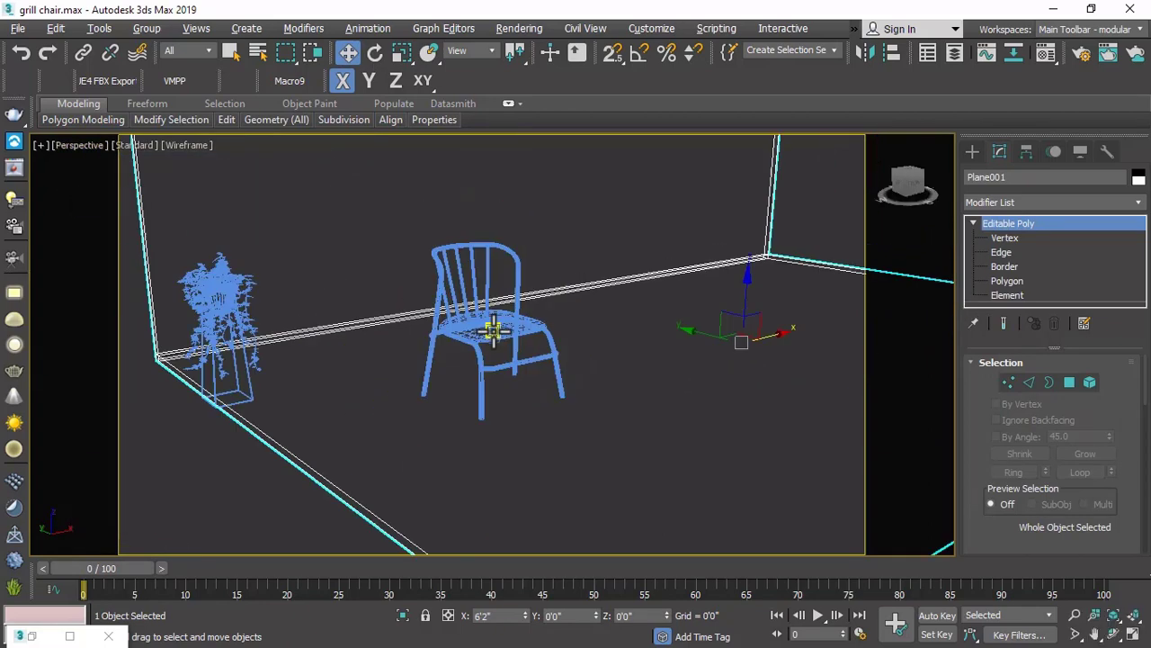
scroll(458, 404, "down", 10)
scroll(382, 411, "down", 2)
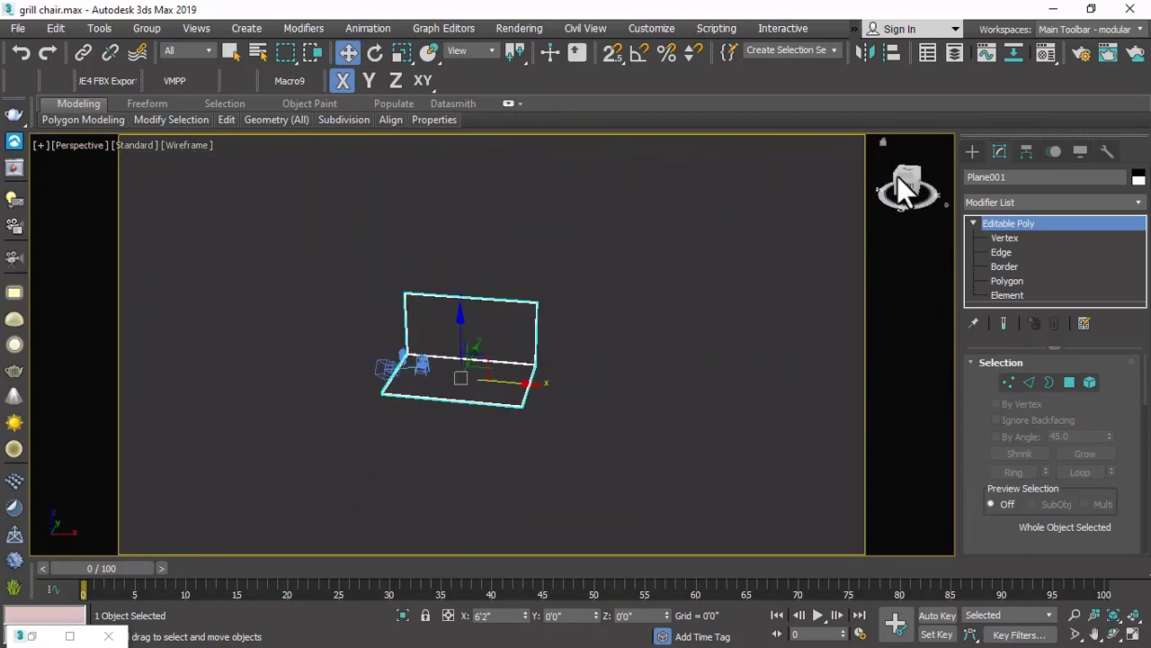
left_click(902, 184)
left_click(1003, 238)
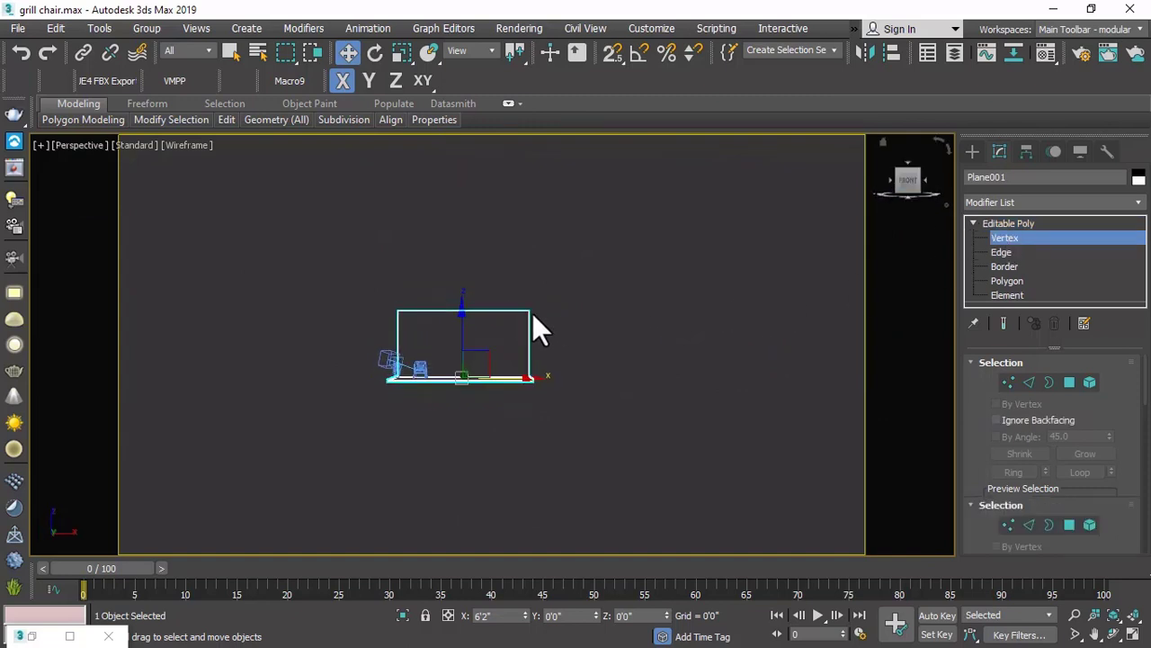
scroll(532, 313, "up", 2)
left_click_drag(508, 505, 513, 490)
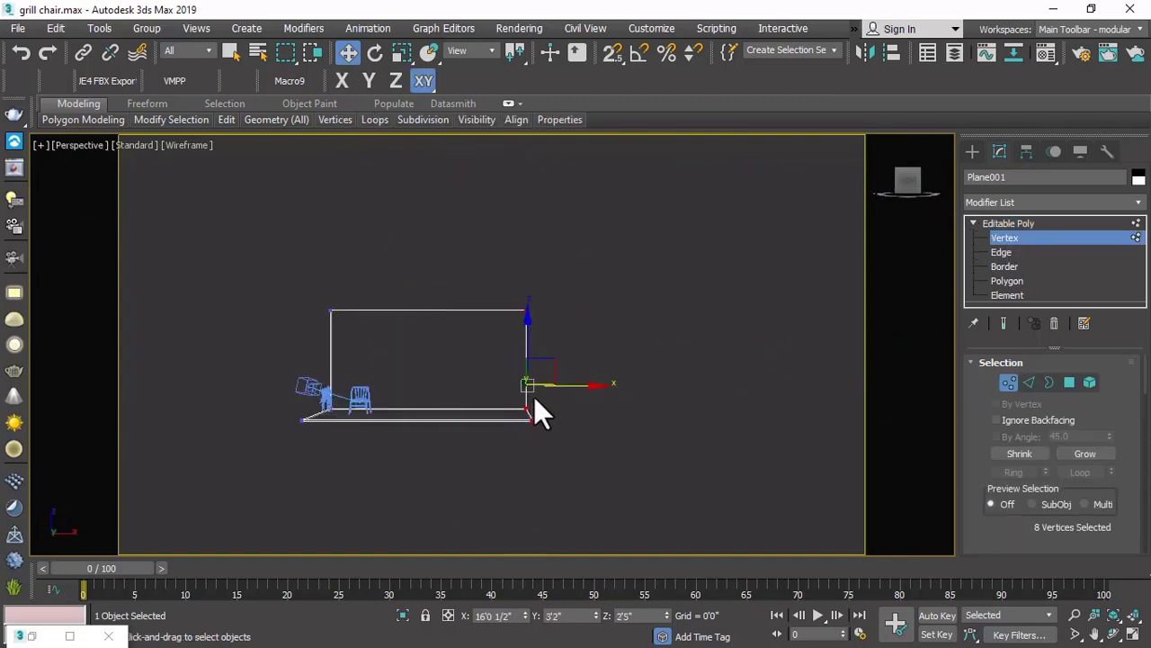
left_click_drag(586, 386, 711, 398)
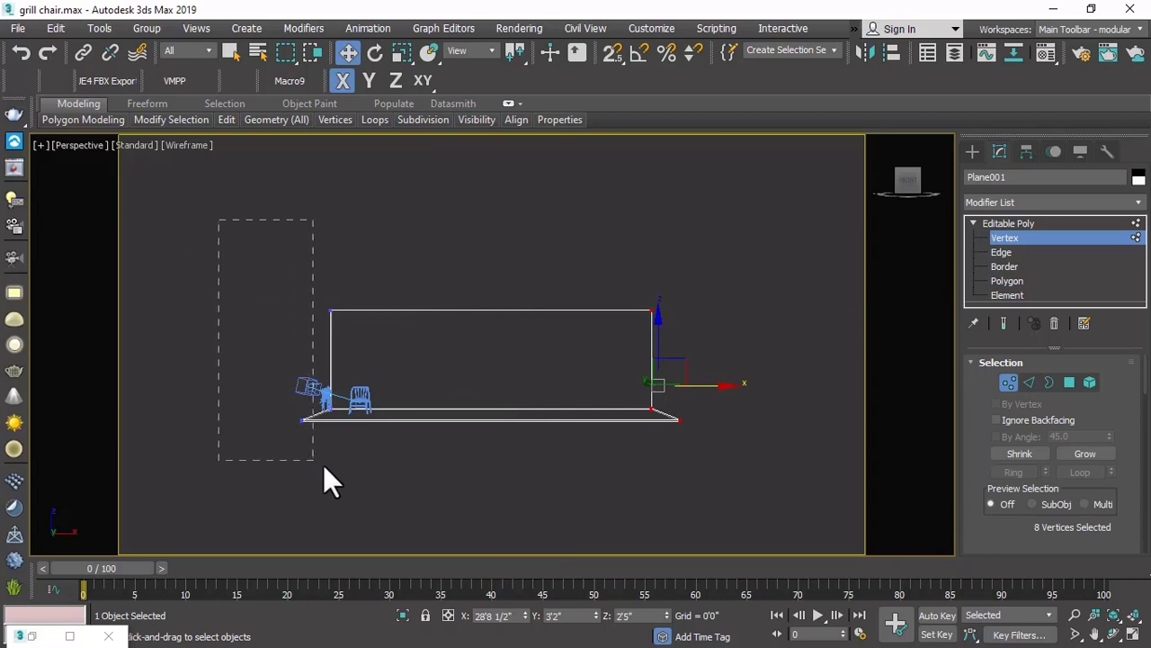
Stretch the floor and wall's opposite end by moving its vertices along X to about -7'8 1/2".
mouse_move(325, 468)
left_mouse_down()
mouse_move(355, 489)
mouse_move(308, 462)
left_mouse_up()
left_click_drag(368, 390, 226, 376)
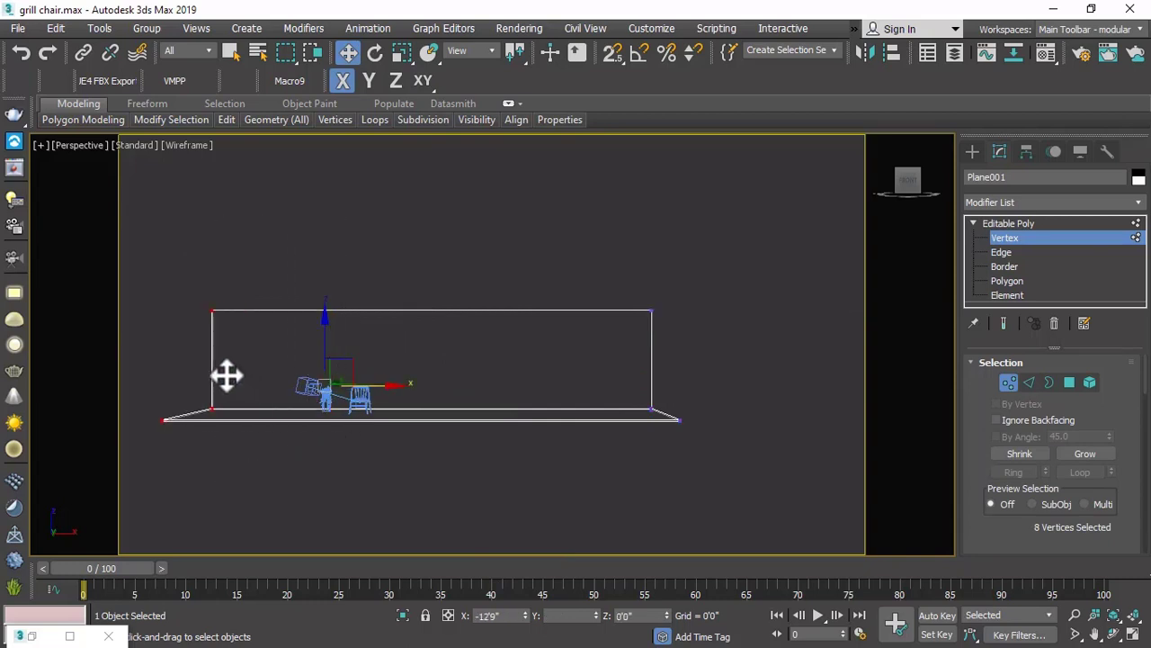
left_click(282, 226)
Show the scene through VRayCam001 in shaded display instead of wireframe.
left_click(80, 145)
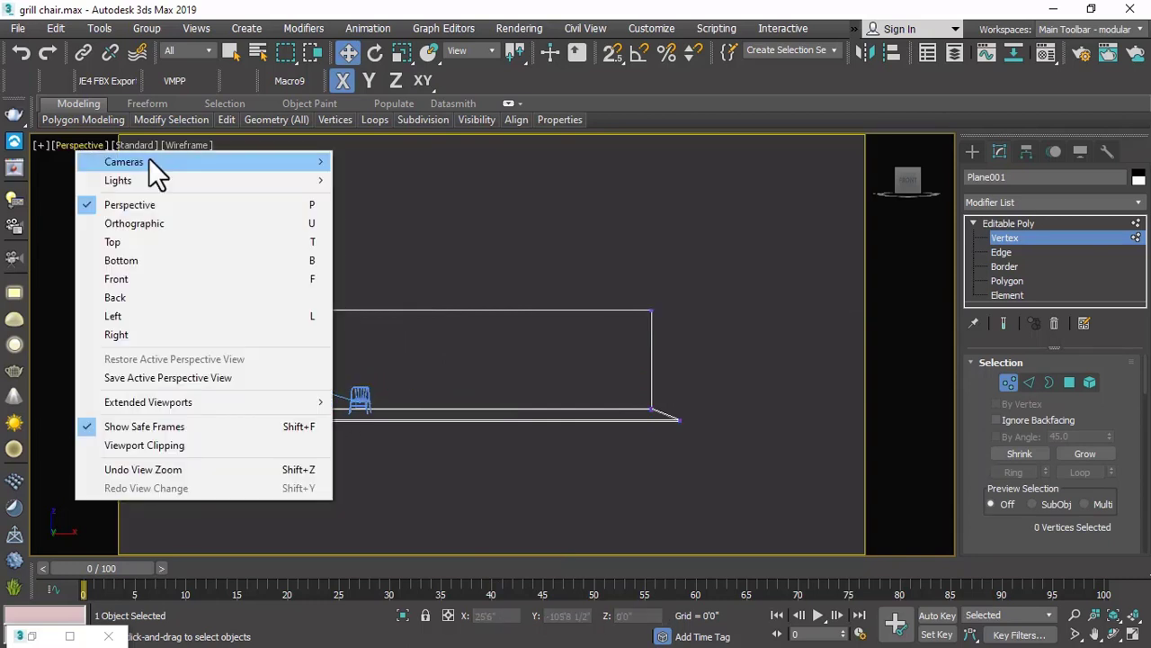
mouse_move(150, 162)
left_click(369, 165)
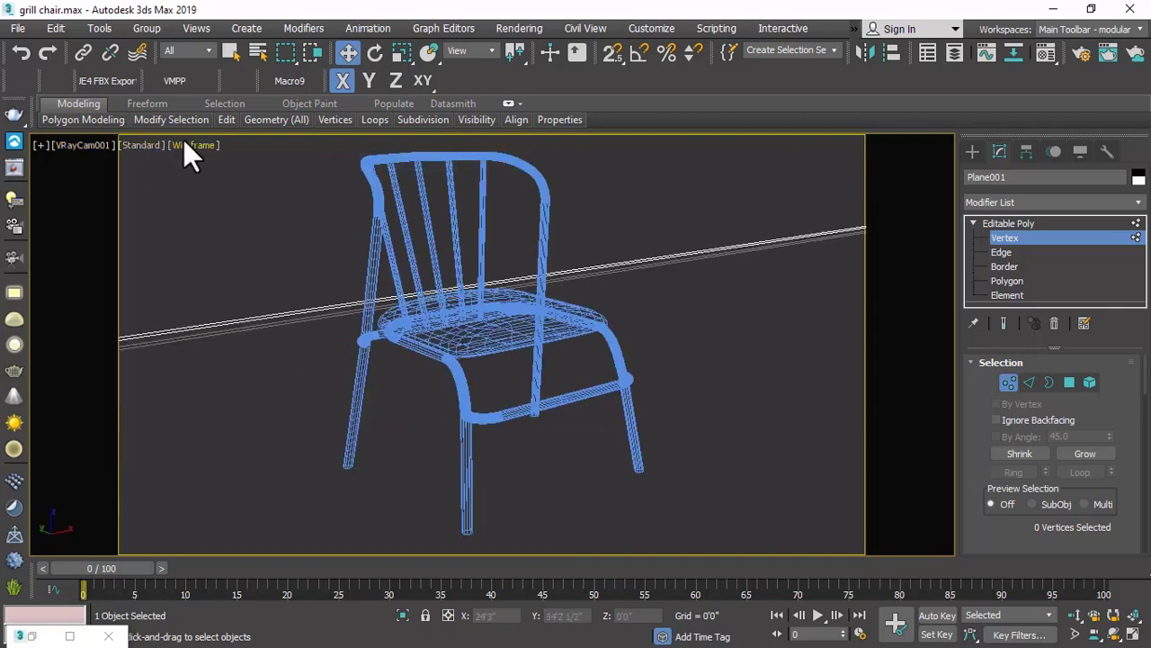
key("F3")
Set the render output size to Custom with an image aspect of 1 in Render Setup.
key("F10")
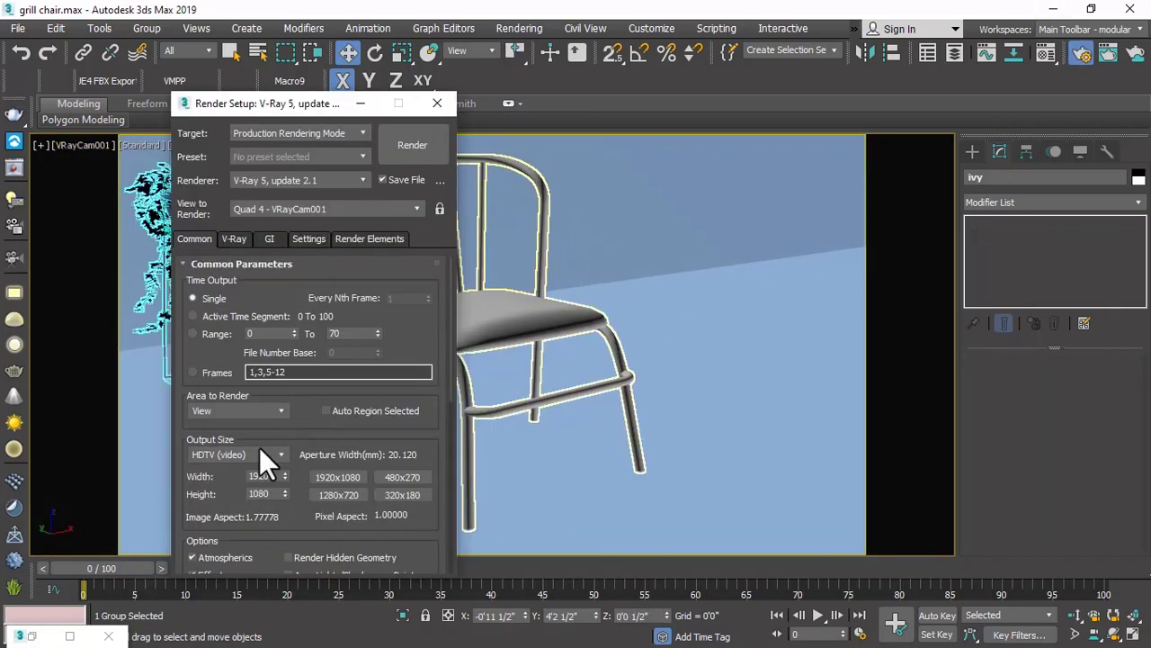
left_click(253, 454)
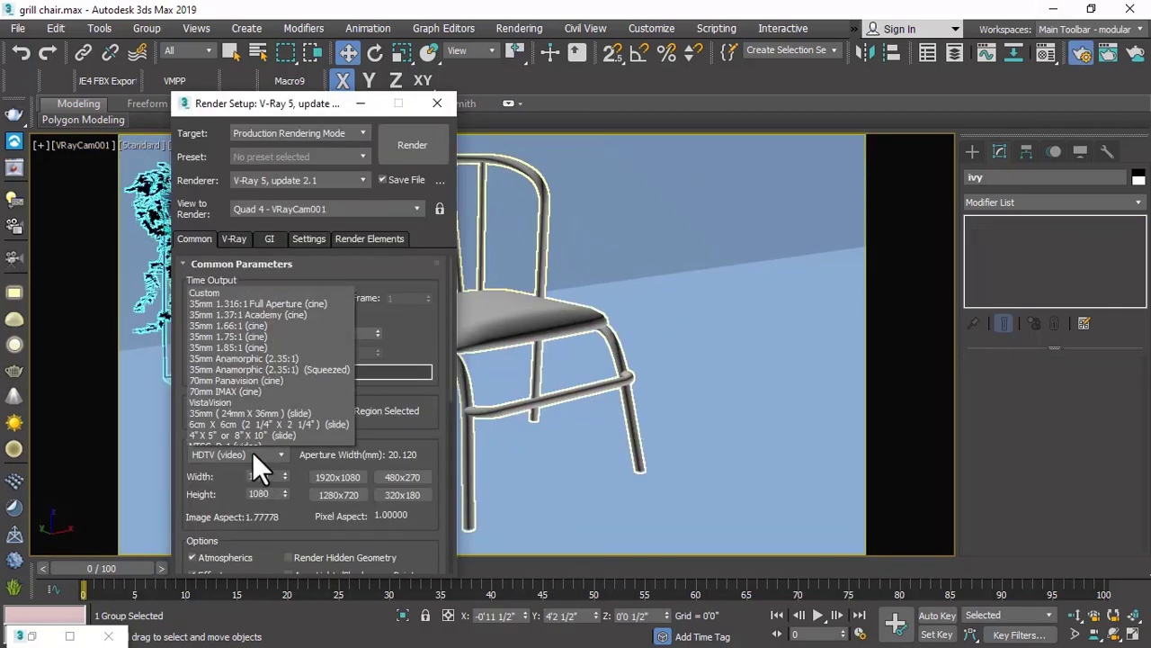
left_click(249, 240)
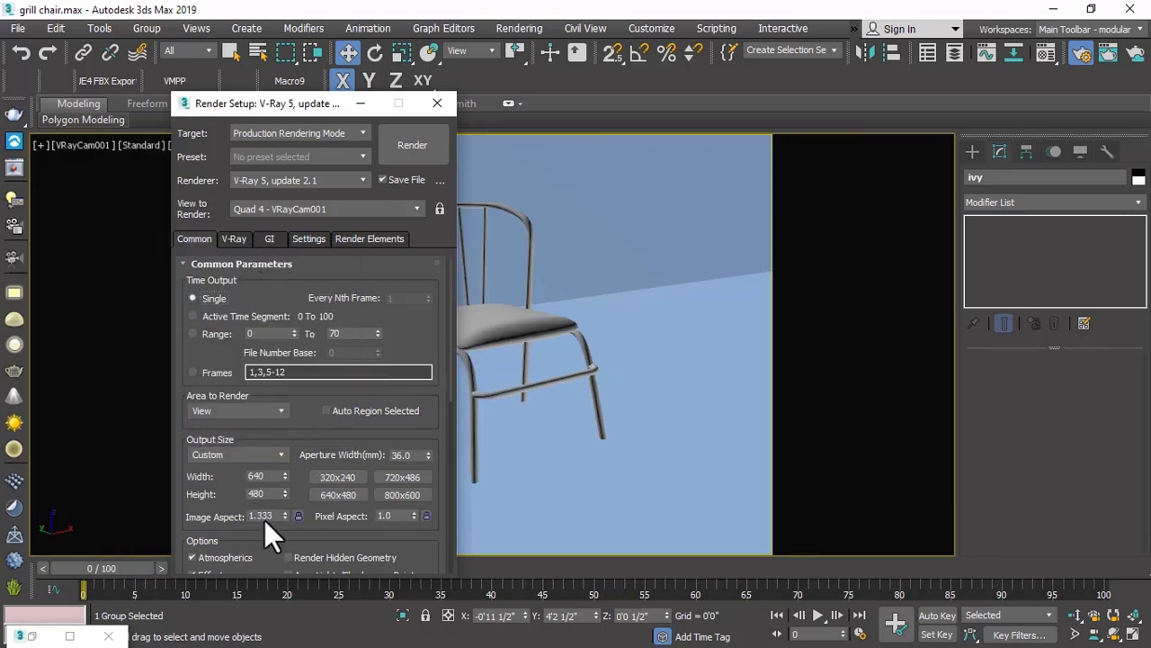
left_click_drag(268, 516, 218, 508)
type("1")
key("Return")
Set the render output width and height to 2000 by 2000 and close Render Setup.
double_click(266, 477)
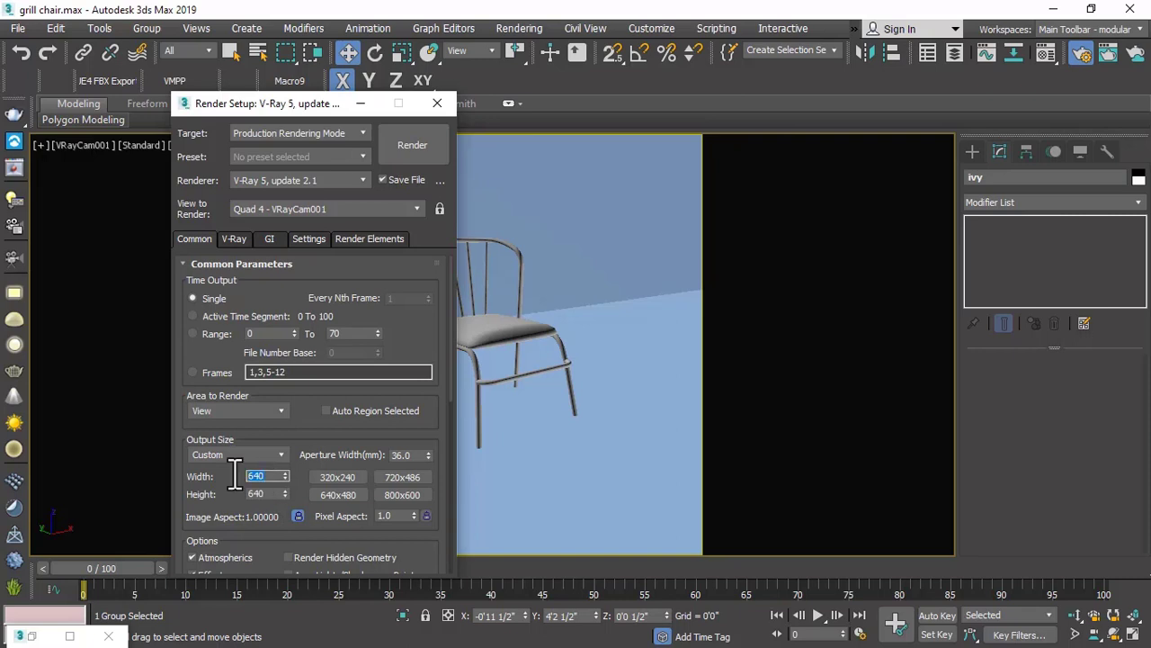
type("2000")
double_click(275, 493)
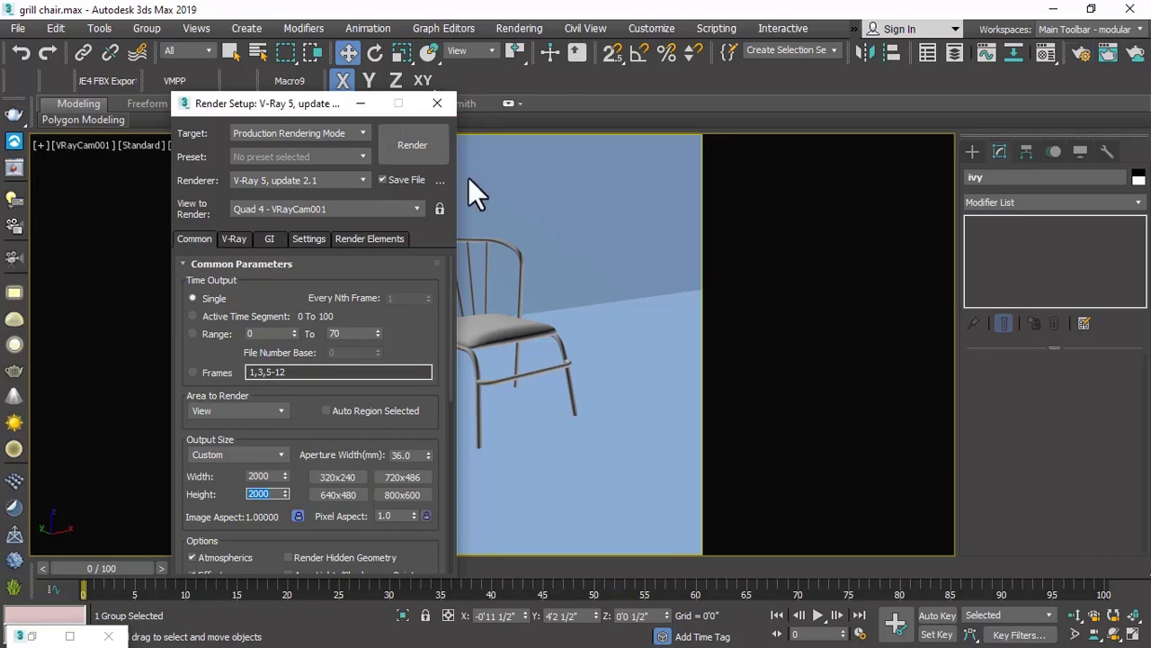
left_click(437, 104)
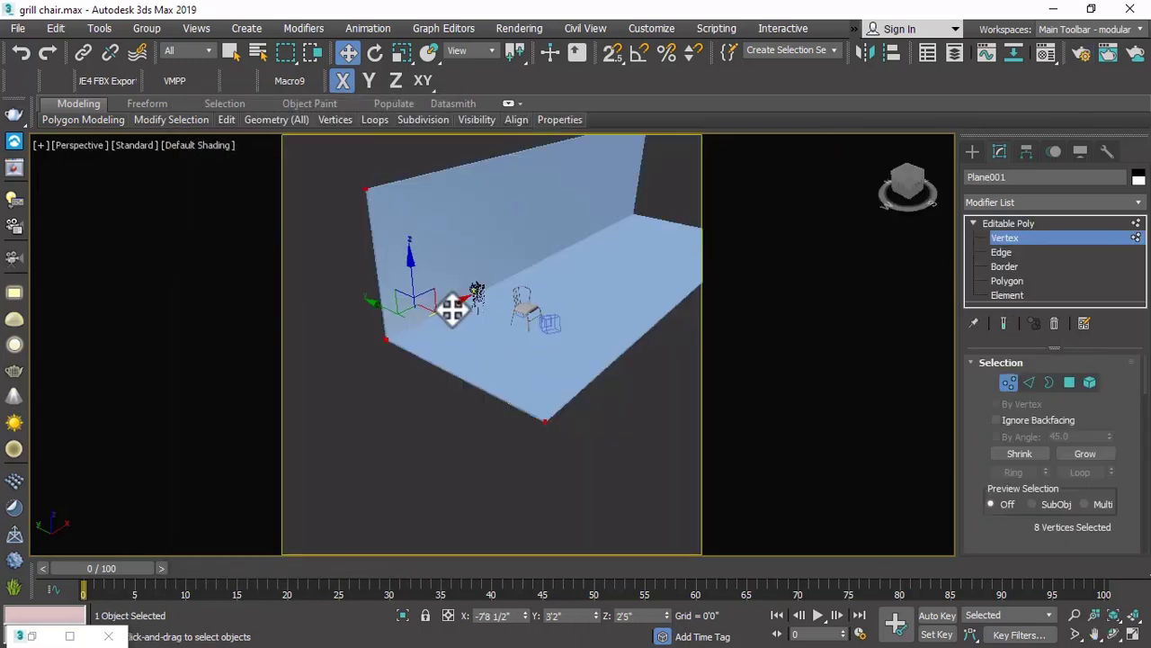
Insert a SwiftLoop edge loop close to the -X end of the floor and wall, and switch to polygon selection.
scroll(452, 309, "up", 2)
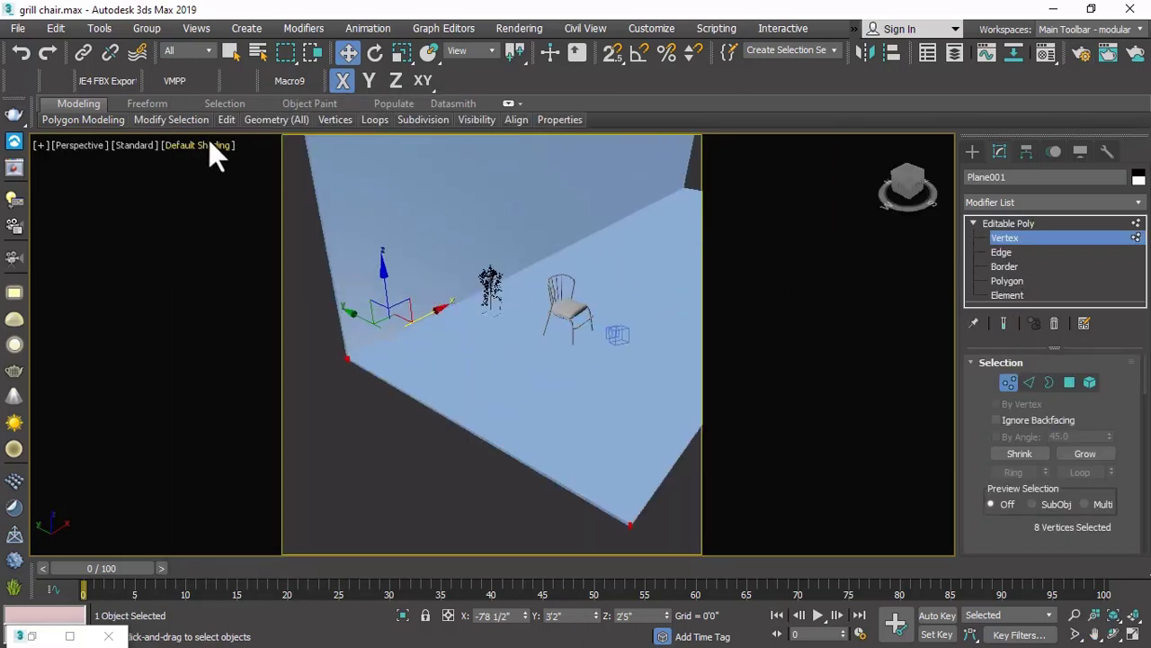
mouse_move(226, 127)
left_click(367, 163)
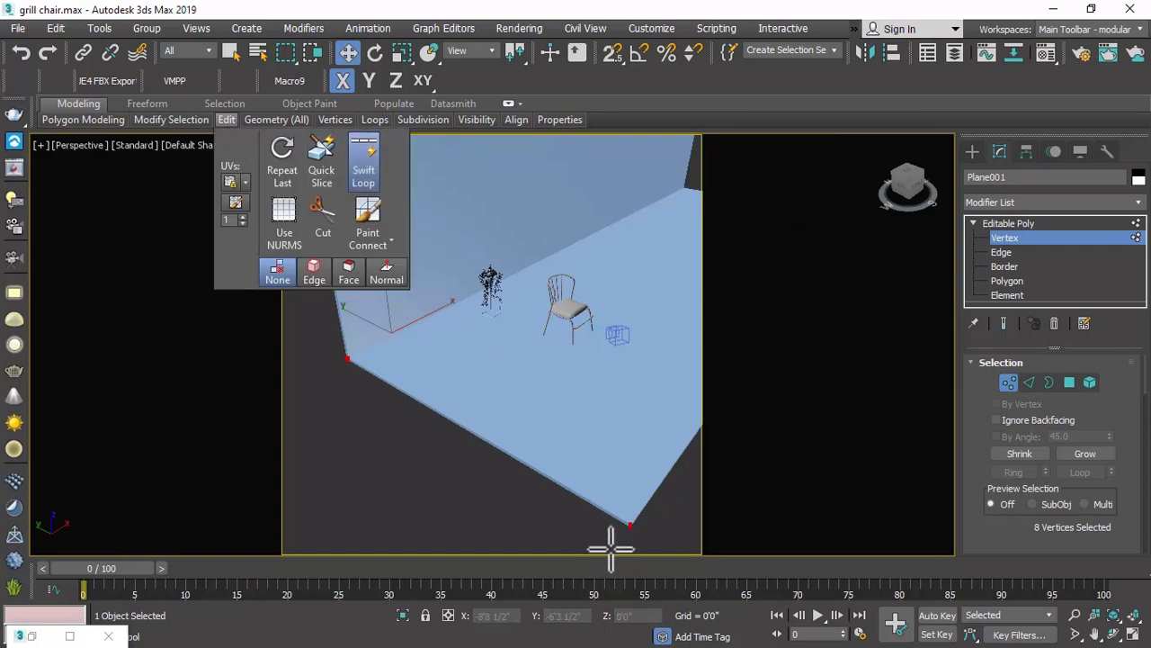
scroll(621, 530, "up", 3)
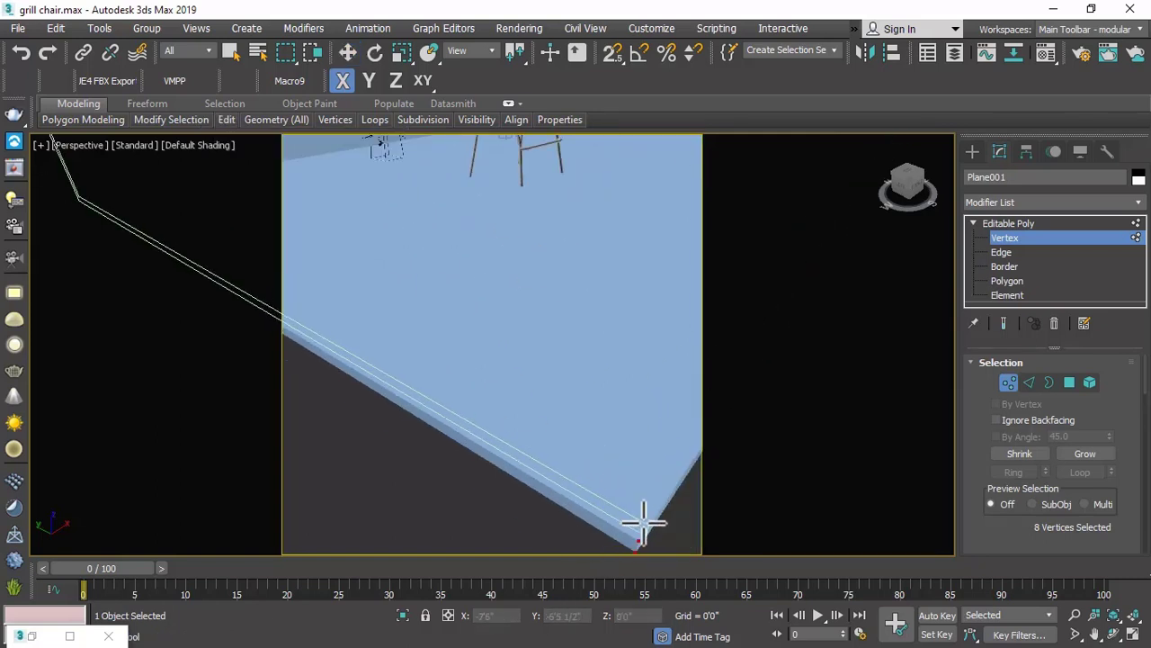
scroll(565, 417, "down", 6)
right_click(663, 465)
left_click(998, 281)
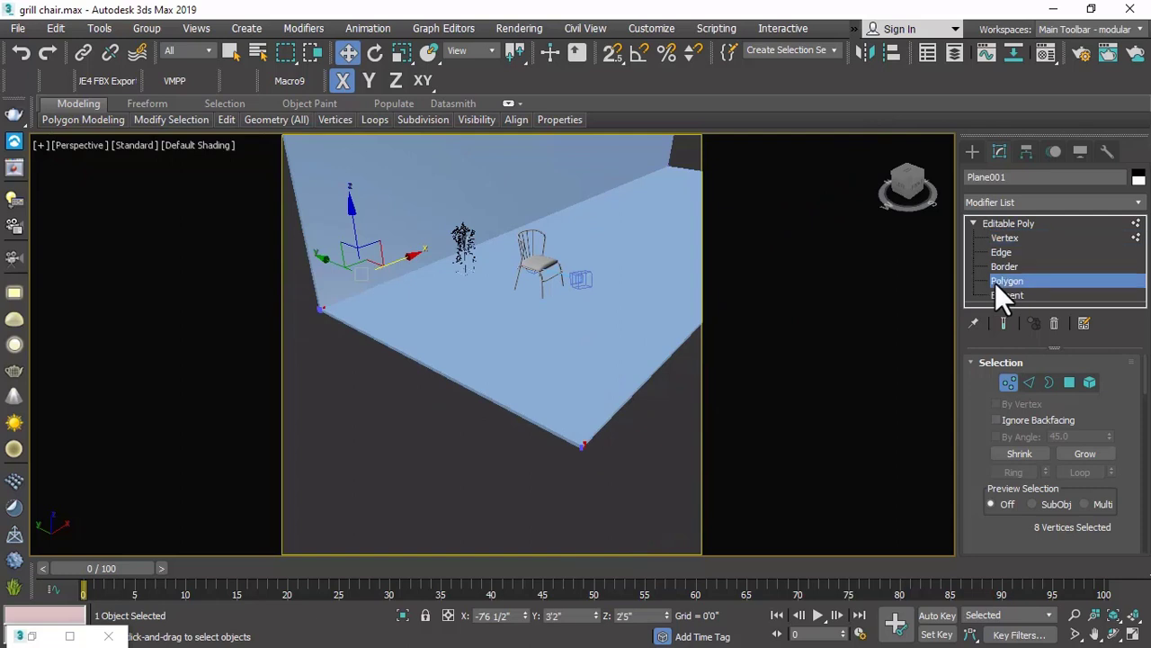
Extrude the narrow floor strip at the room's -X end upward by 9'10 1/2" to form an end wall.
key("ctrl+a")
scroll(567, 429, "up", 3)
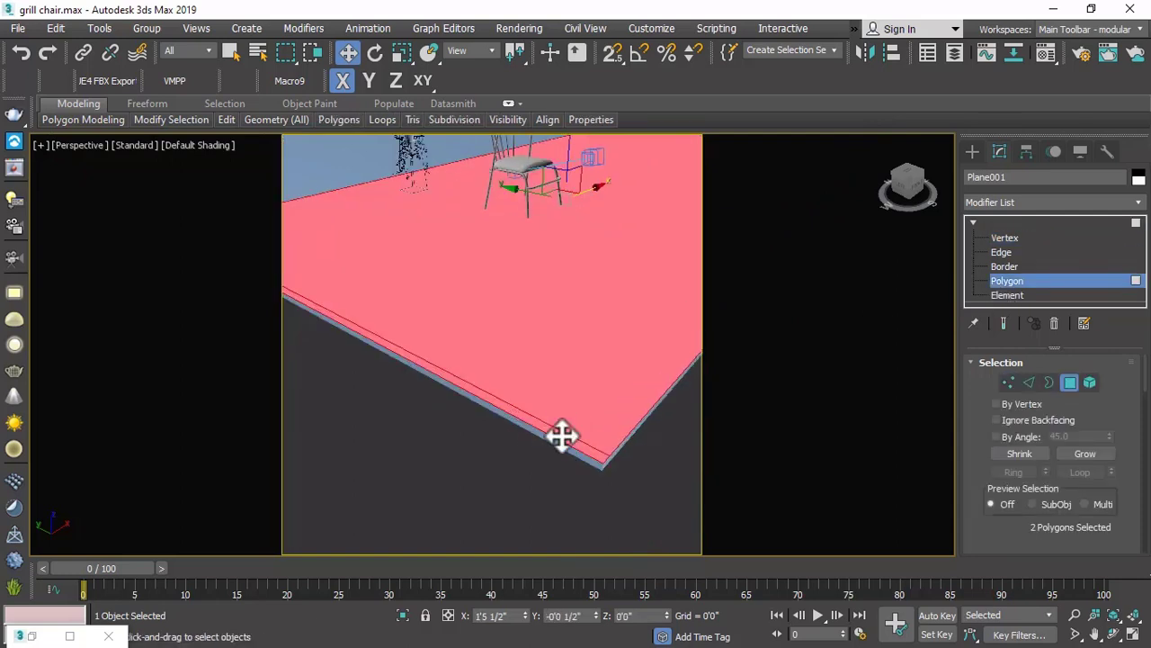
left_click(560, 437)
scroll(559, 437, "down", 5)
right_click(637, 444)
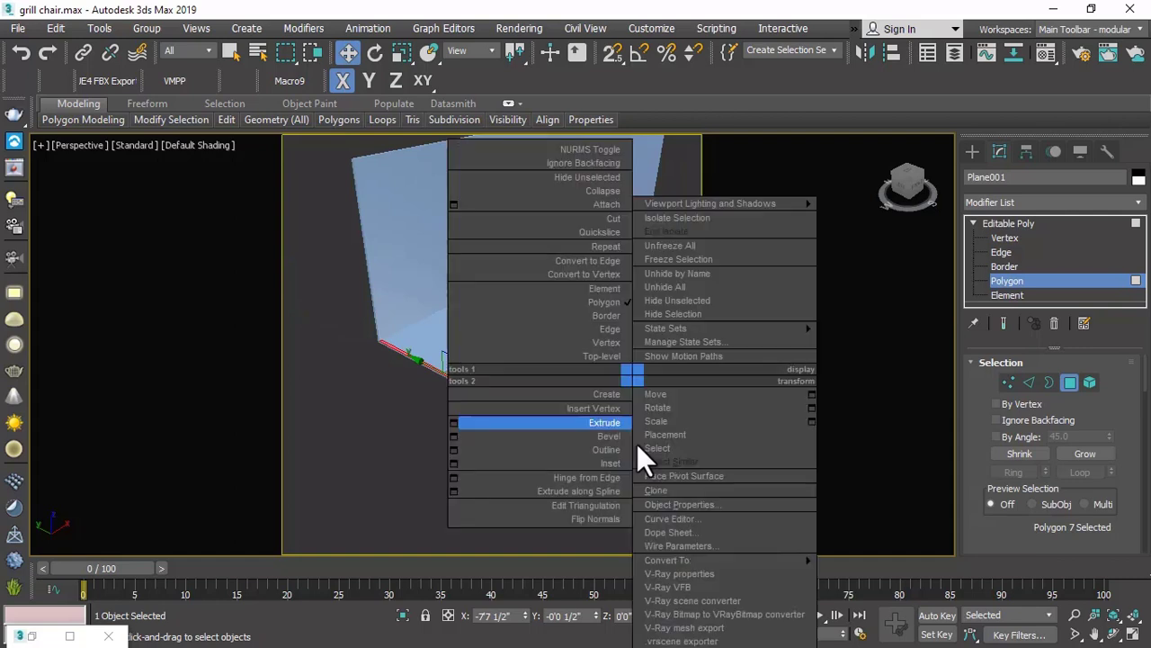
left_click(450, 423)
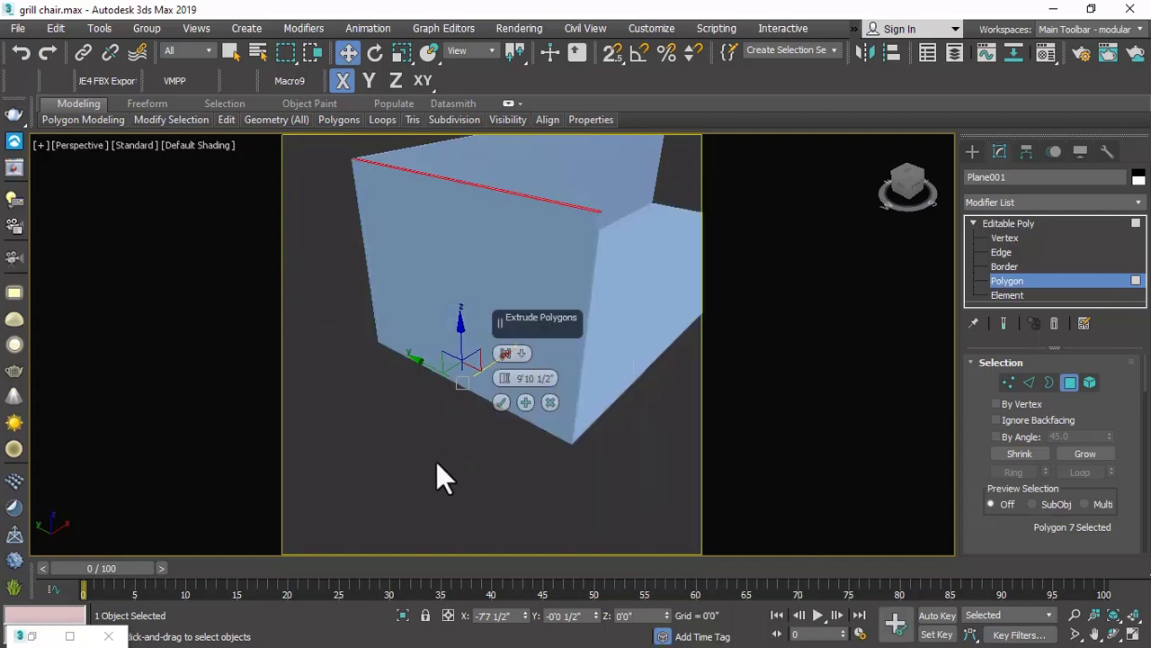
left_click(502, 406)
Clear the polygon selection and show the room from the left in wireframe display.
middle_click_drag(457, 414, 684, 288, "alt")
left_click(584, 296)
key("l")
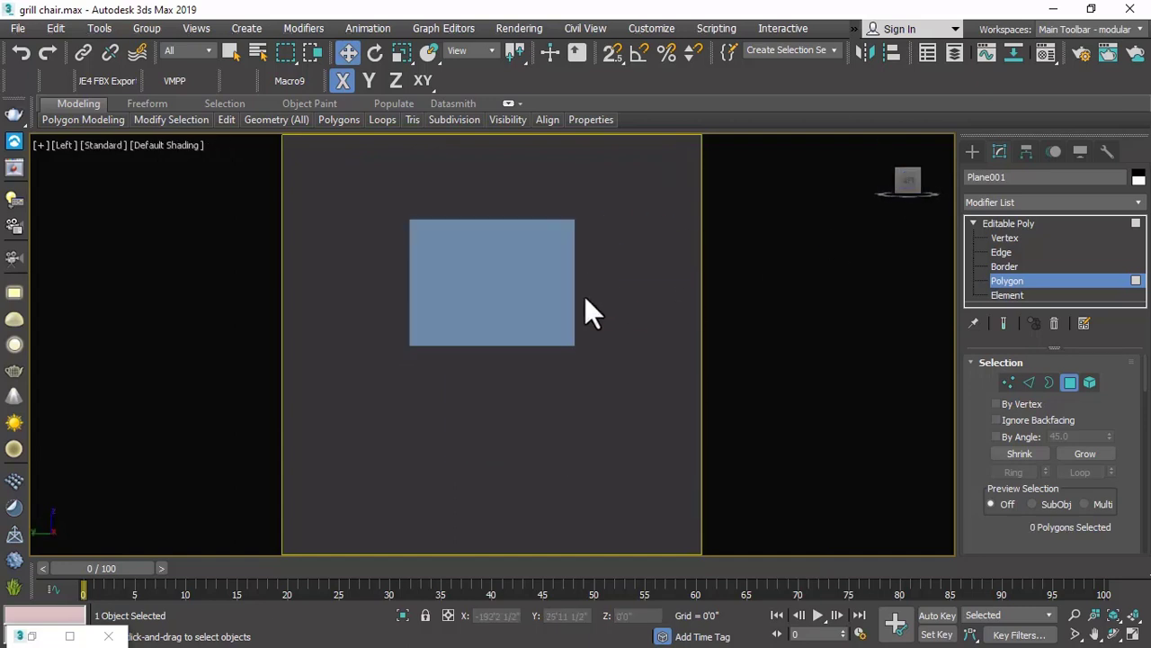
scroll(504, 249, "up", 2)
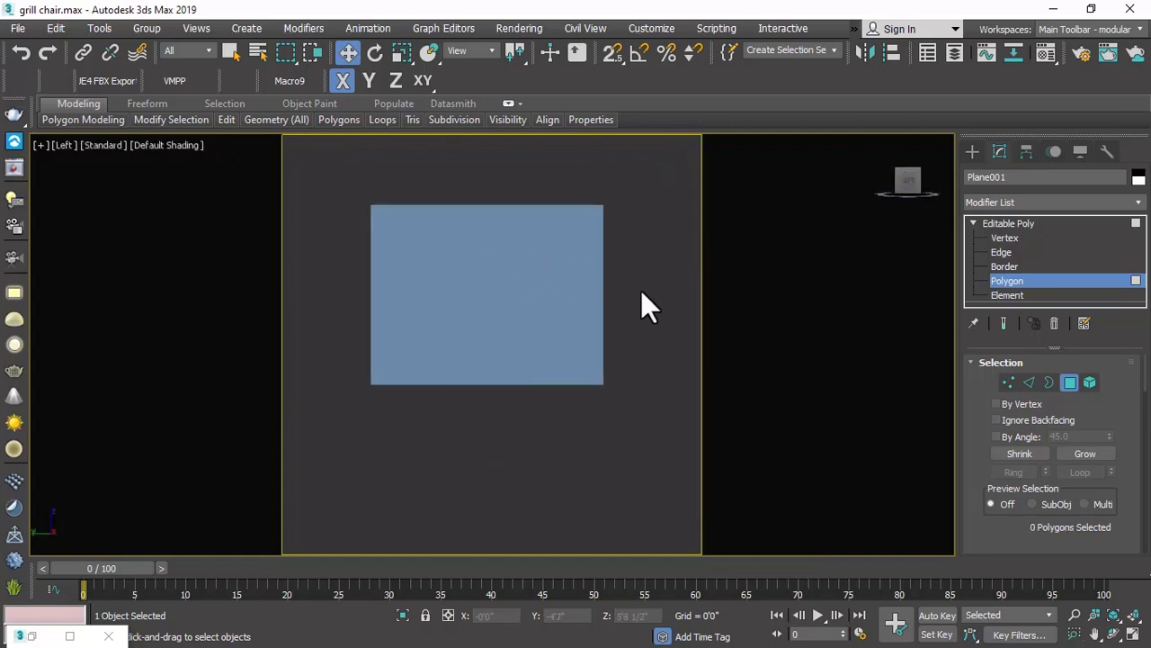
left_click(158, 145)
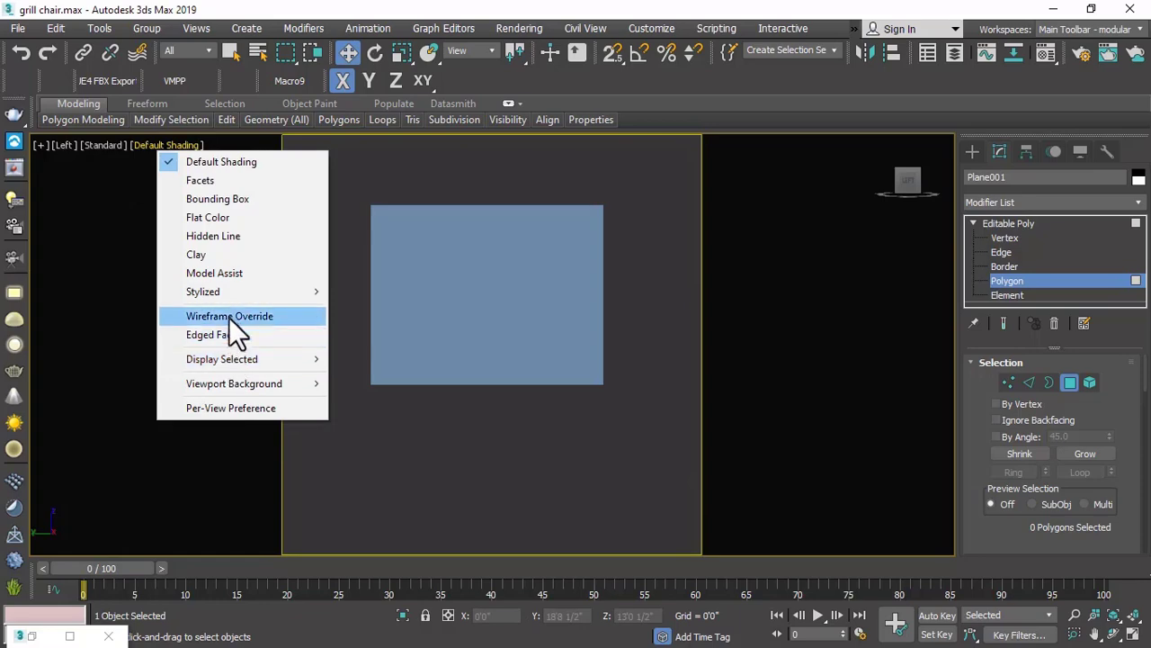
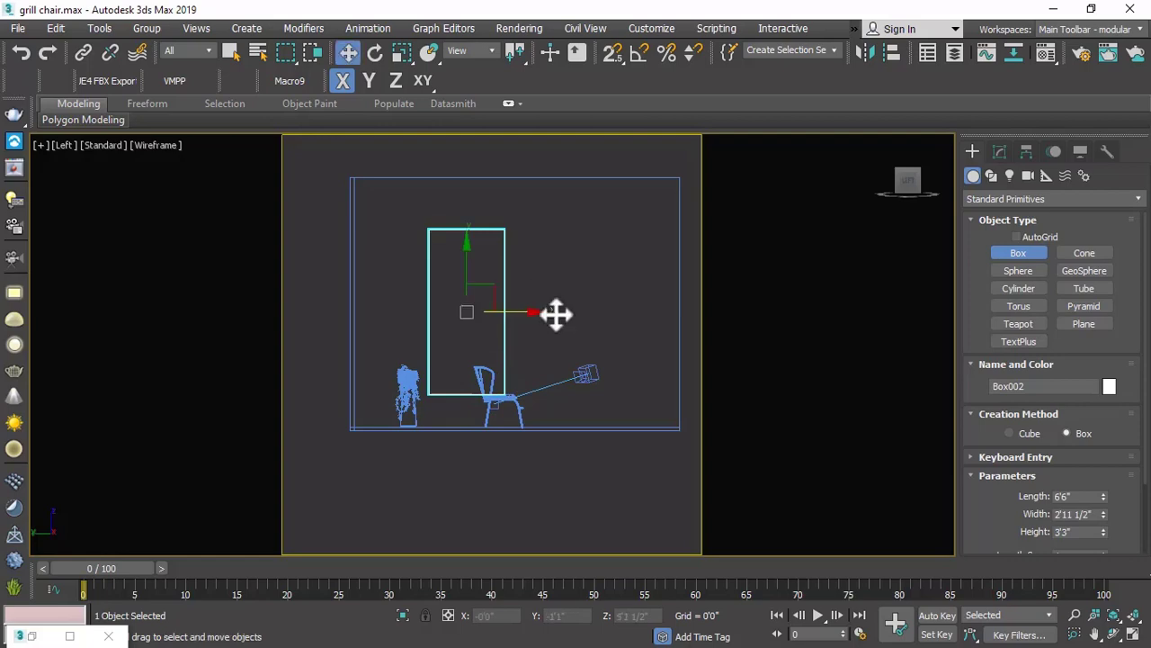
Check how the window box sits against the end wall and consult the chair reference photo.
middle_click_drag(553, 298, 469, 303, "alt")
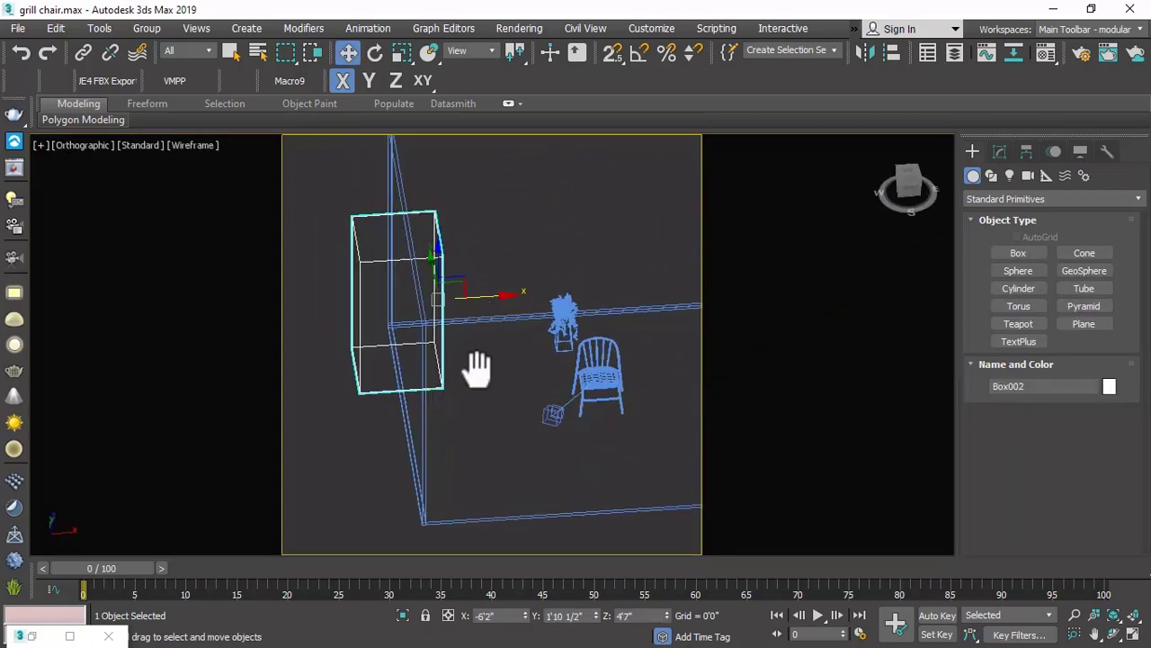
middle_click_drag(459, 388, 206, 516, "alt")
left_click(69, 636)
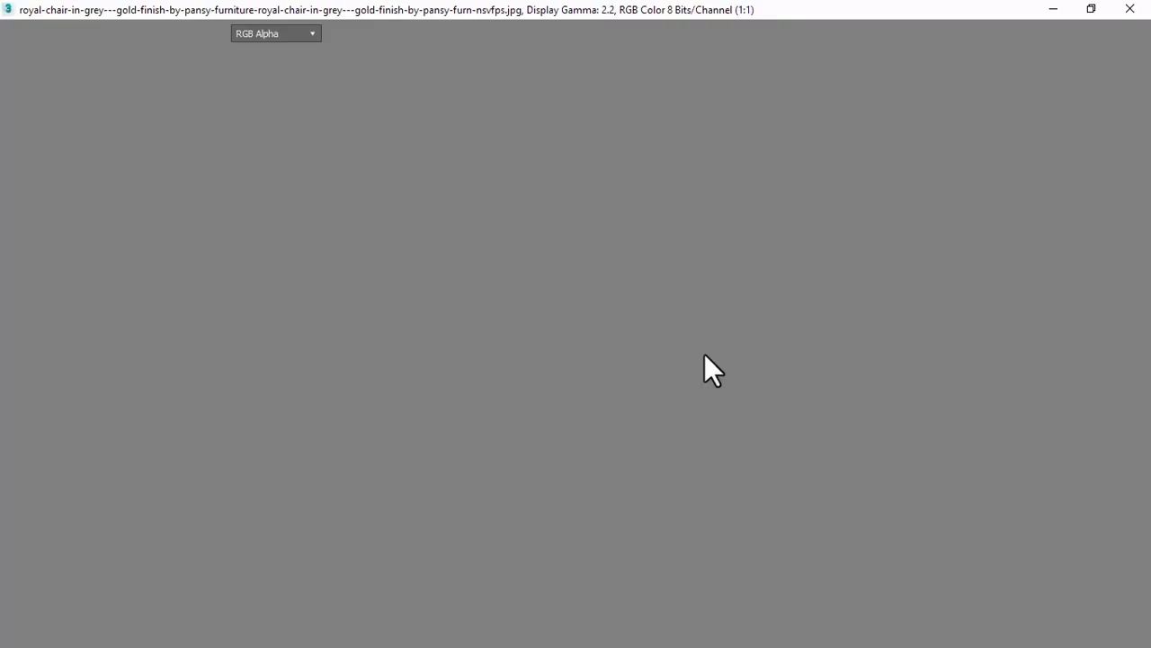
left_click(1054, 11)
Position two window boxes side by side through the -X end wall and restore default shading.
left_click_drag(620, 329, 632, 330)
left_click(575, 404)
mouse_move(578, 343)
middle_mouse_down("alt")
mouse_move(507, 396)
mouse_move(453, 411)
mouse_move(568, 255)
middle_mouse_up("alt")
left_click(452, 411)
left_click(214, 146)
left_click(229, 164)
Make the floor-and-wall object a Boolean compound object with the operation set to Subtract.
left_click(407, 268)
left_click(1046, 176)
left_click(975, 175)
left_click(980, 198)
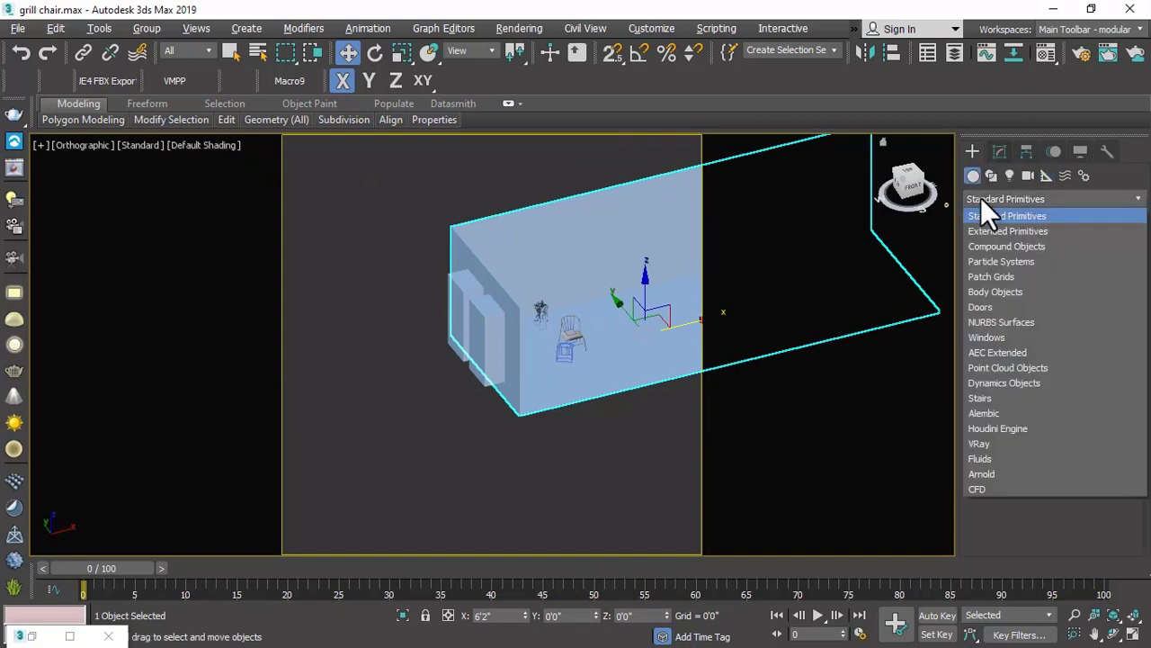
left_click(1000, 247)
left_click(1073, 289)
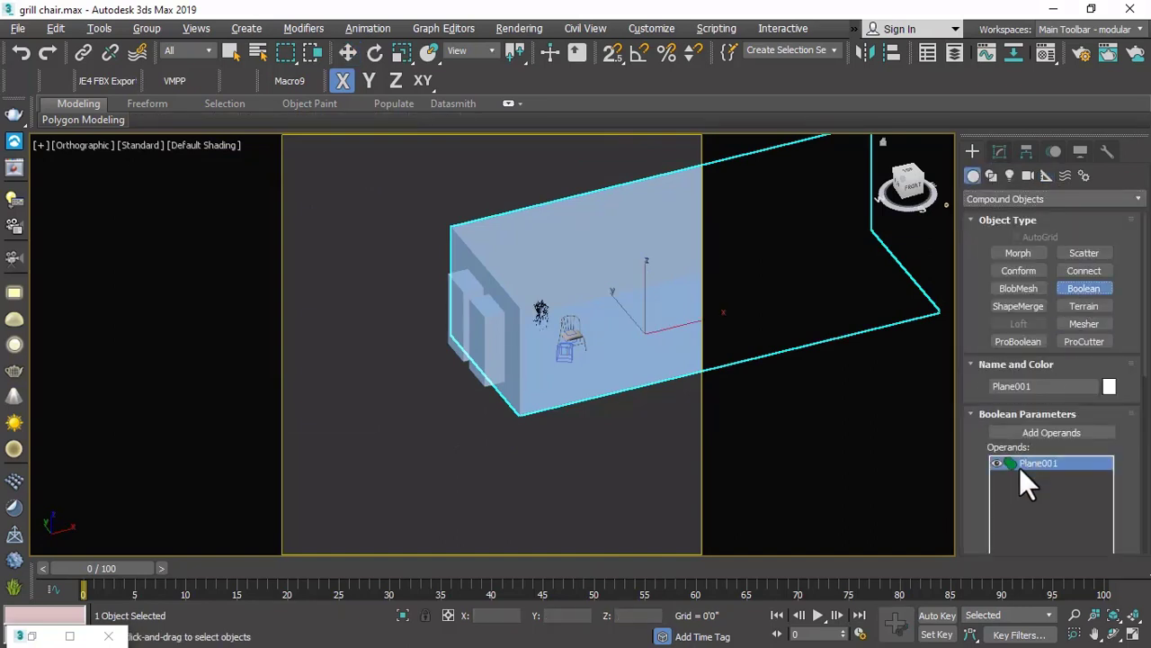
scroll(983, 504, "down", 5)
left_click(1006, 527)
Add both boxes as Boolean operands to cut two window openings in the end wall.
scroll(971, 392, "up", 5)
left_click(1033, 302)
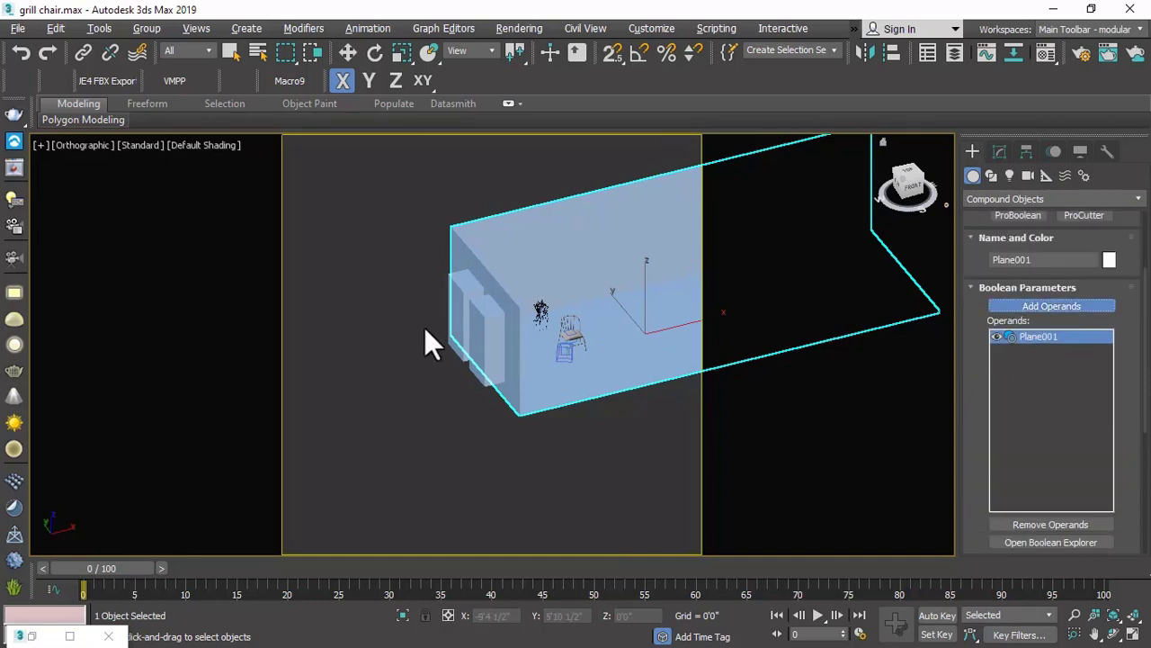
left_click(473, 316)
left_click(486, 332)
key("w")
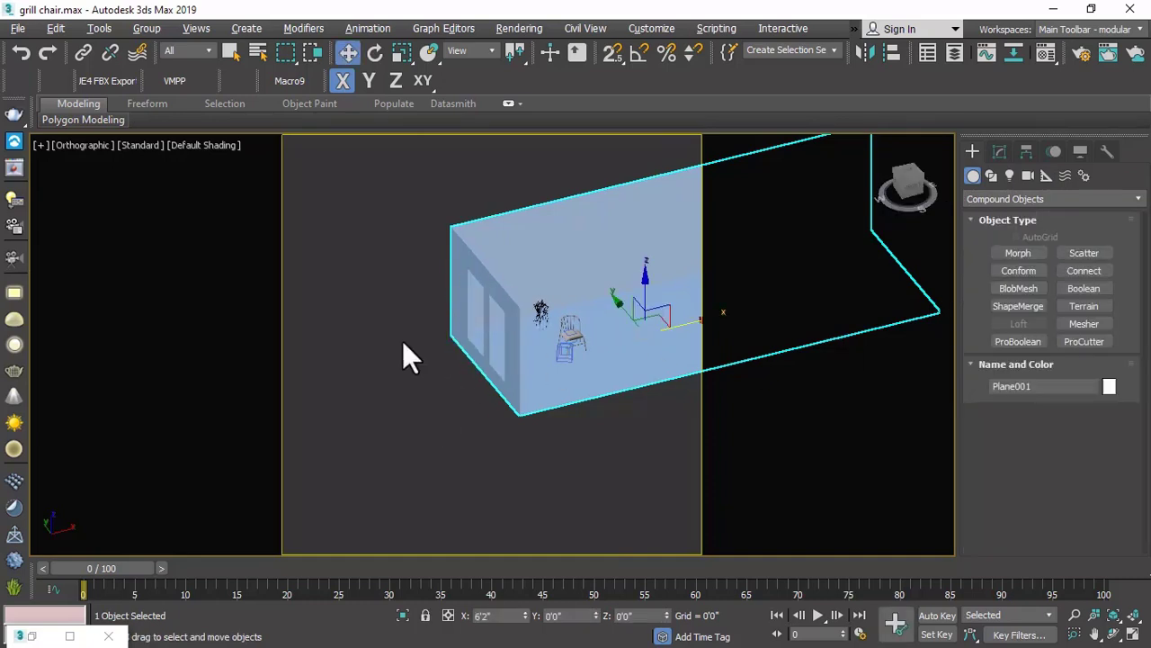
Examine the window openings and the open sides of the room from several angles.
scroll(441, 369, "down", 3)
left_click(478, 401)
left_click(504, 301)
scroll(561, 345, "up", 4)
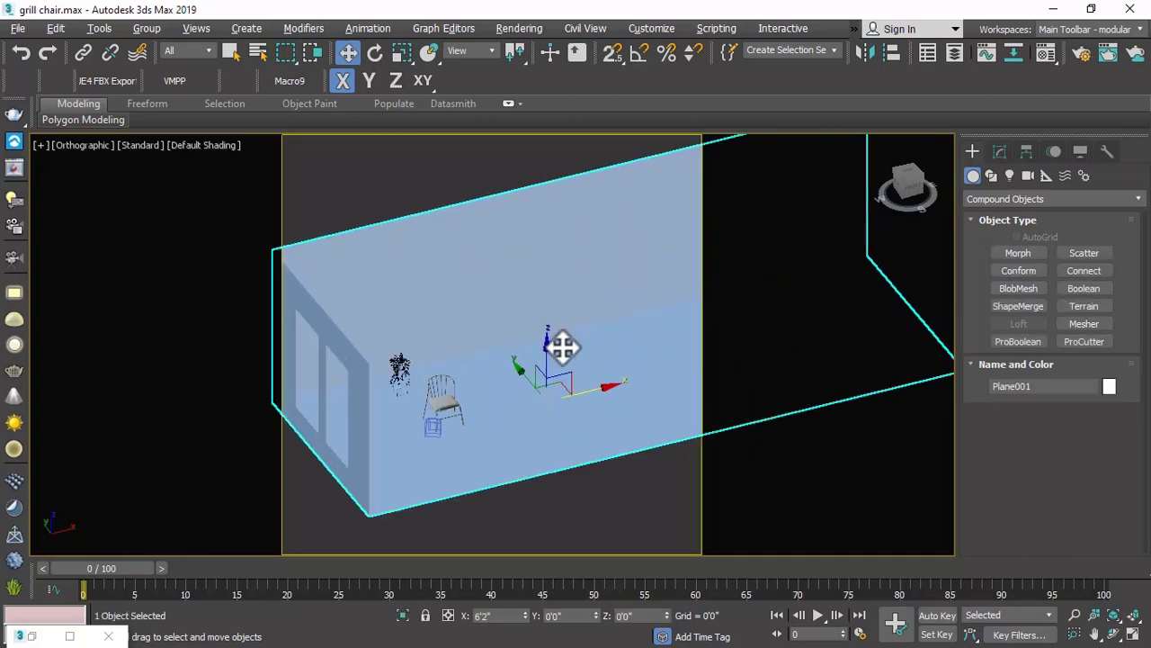
scroll(562, 346, "down", 8)
left_click(556, 186)
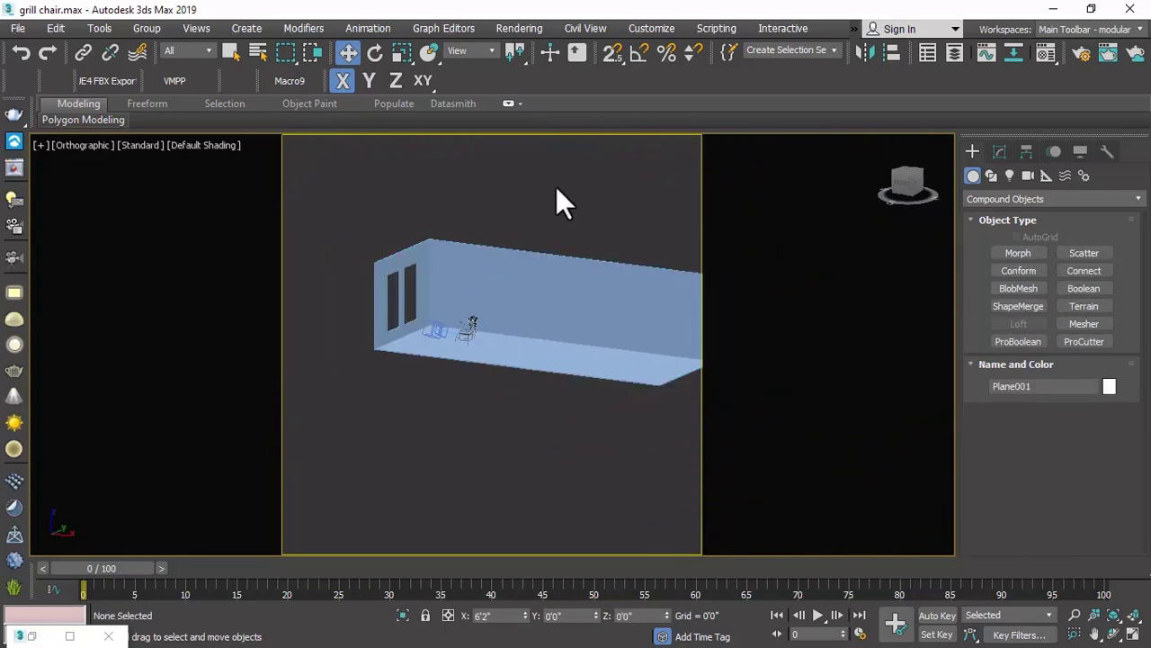
left_click(503, 275)
middle_click_drag(551, 239, 531, 218, "alt")
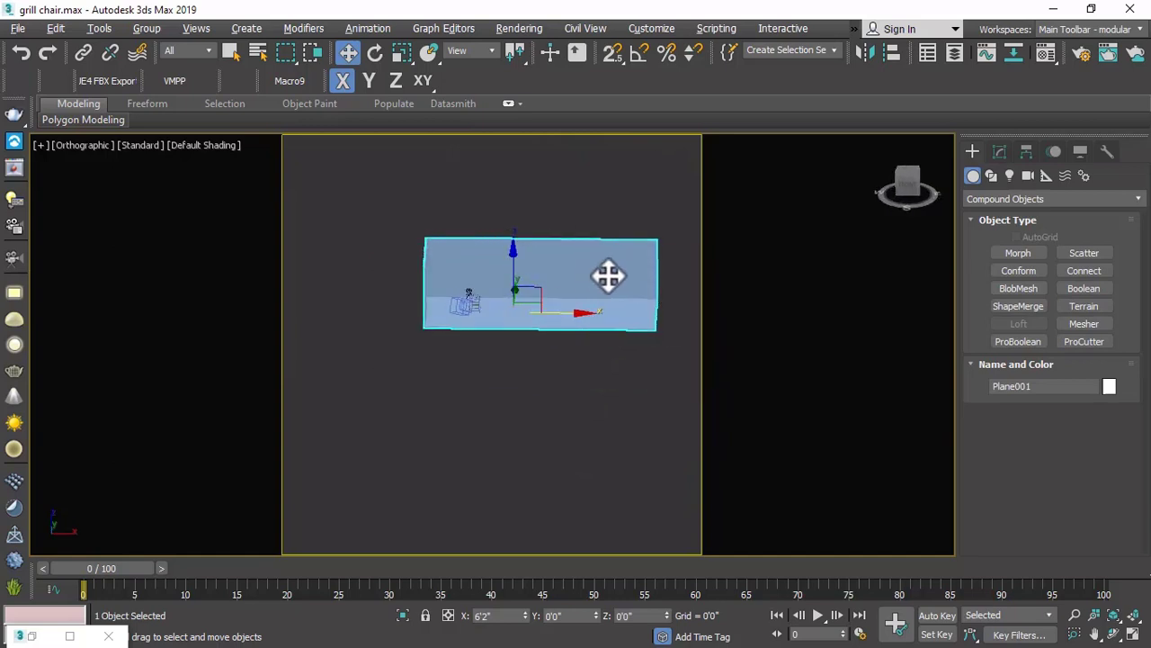
middle_click_drag(601, 275, 634, 276, "alt")
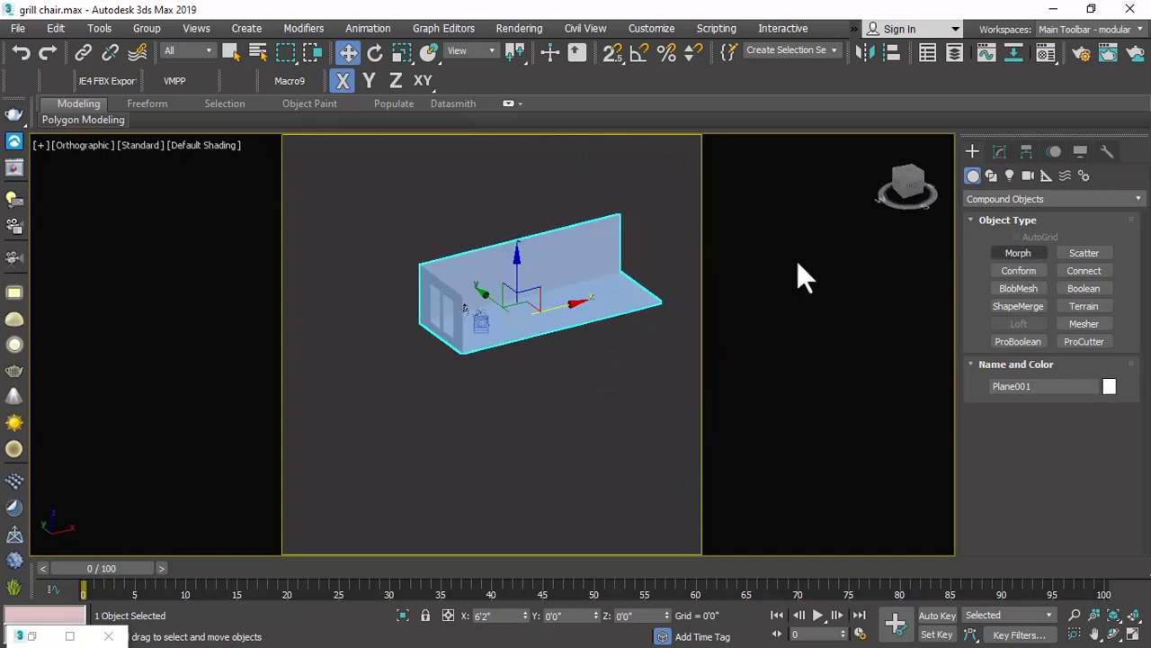
Convert the Boolean room object to an Editable Poly and switch to vertex selection.
right_click(728, 320)
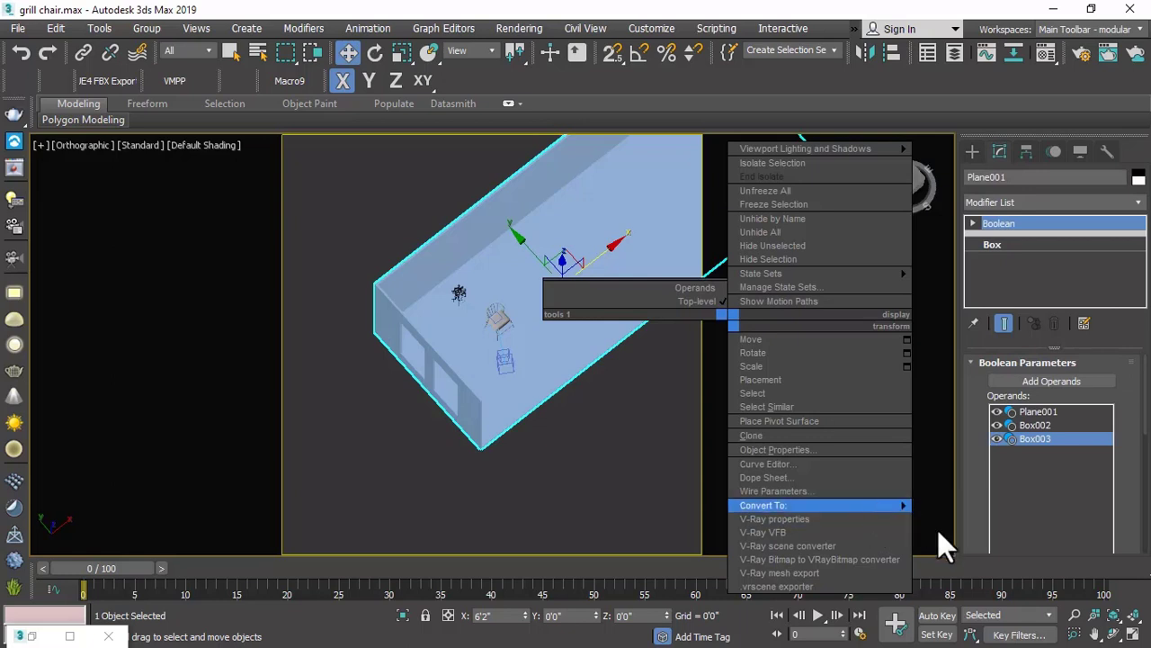
left_click(935, 528)
left_click(973, 222)
left_click(995, 236)
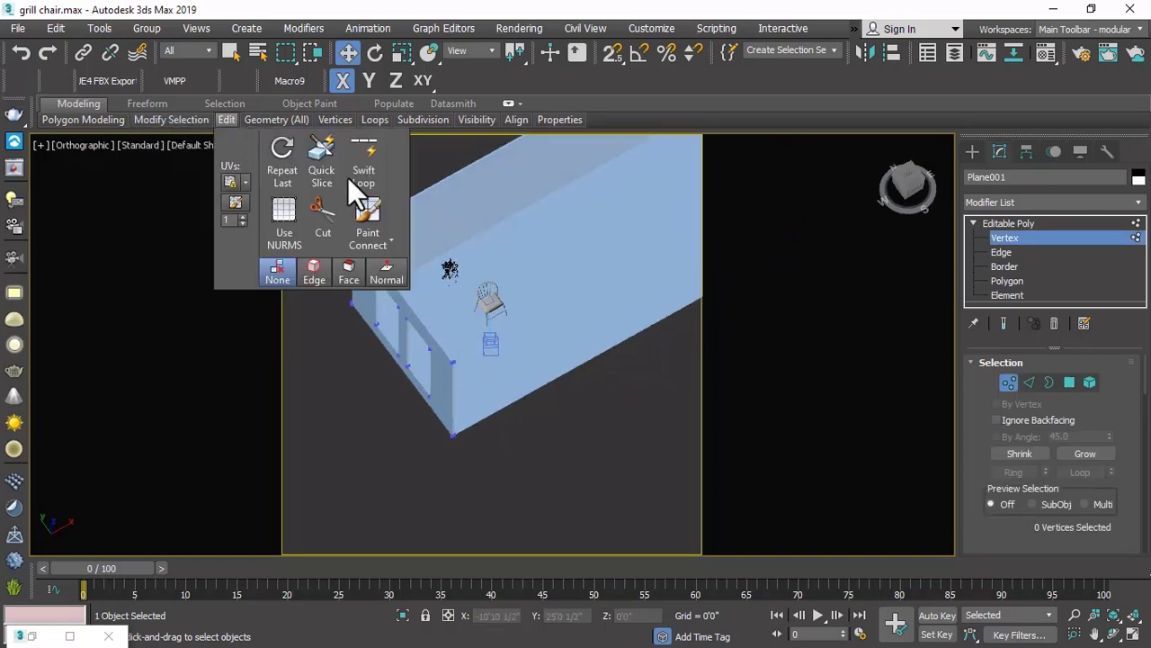
Insert a SwiftLoop edge loop along the floor close to the room's open long side.
mouse_move(276, 119)
scroll(462, 411, "up", 5)
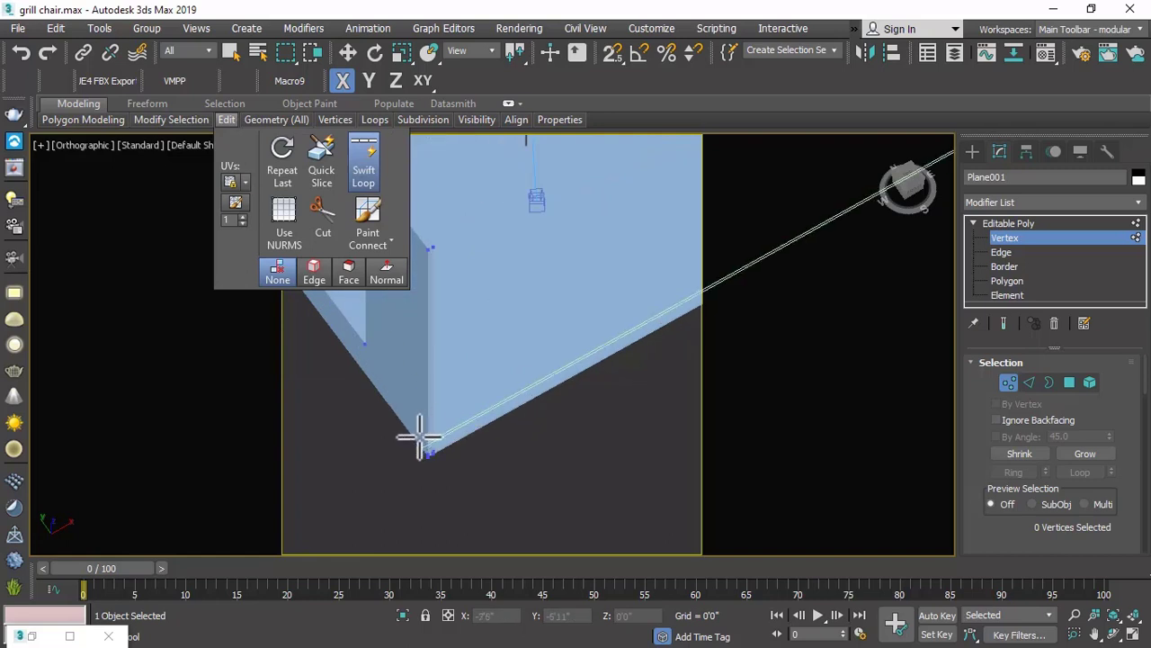
left_click(432, 448)
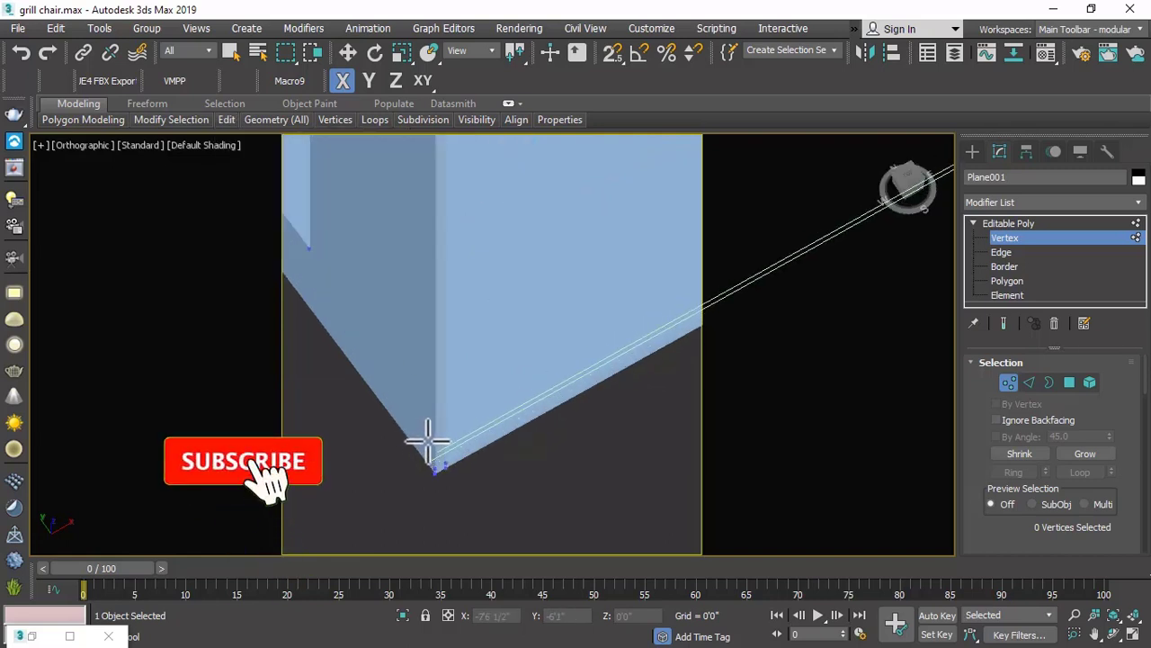
scroll(426, 441, "down", 5)
scroll(606, 278, "down", 2)
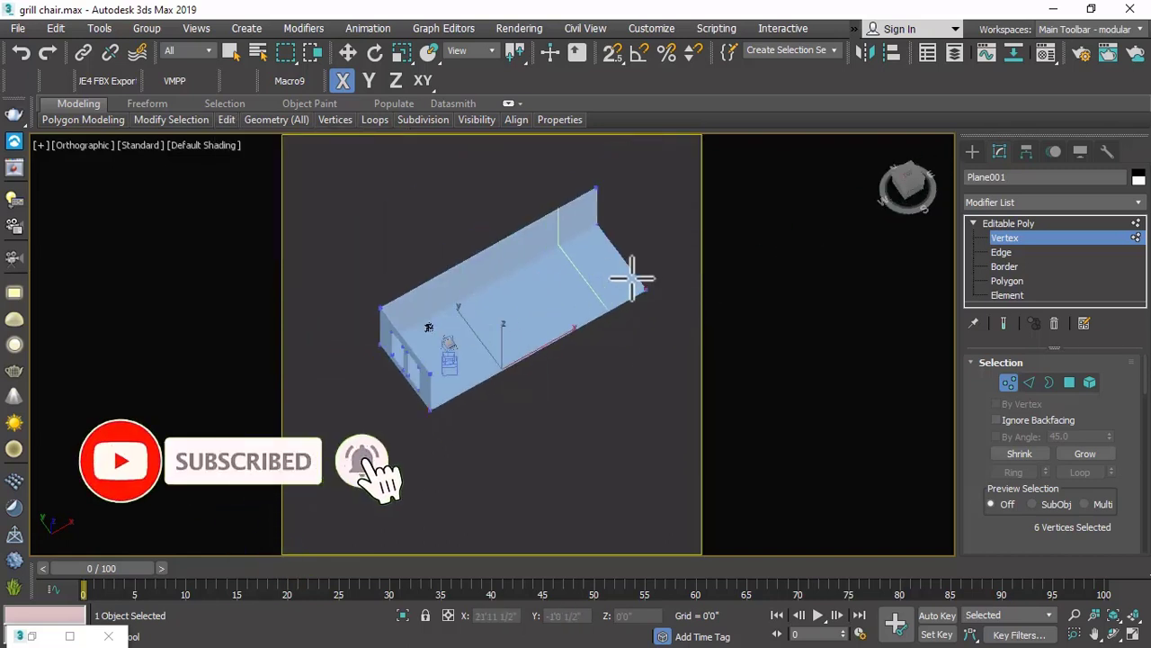
Insert another SwiftLoop edge loop close to the room's +X end and switch to polygon selection.
scroll(635, 278, "up", 7)
left_click(656, 317, "ctrl")
scroll(663, 251, "down", 6)
key("w")
left_click(1008, 281)
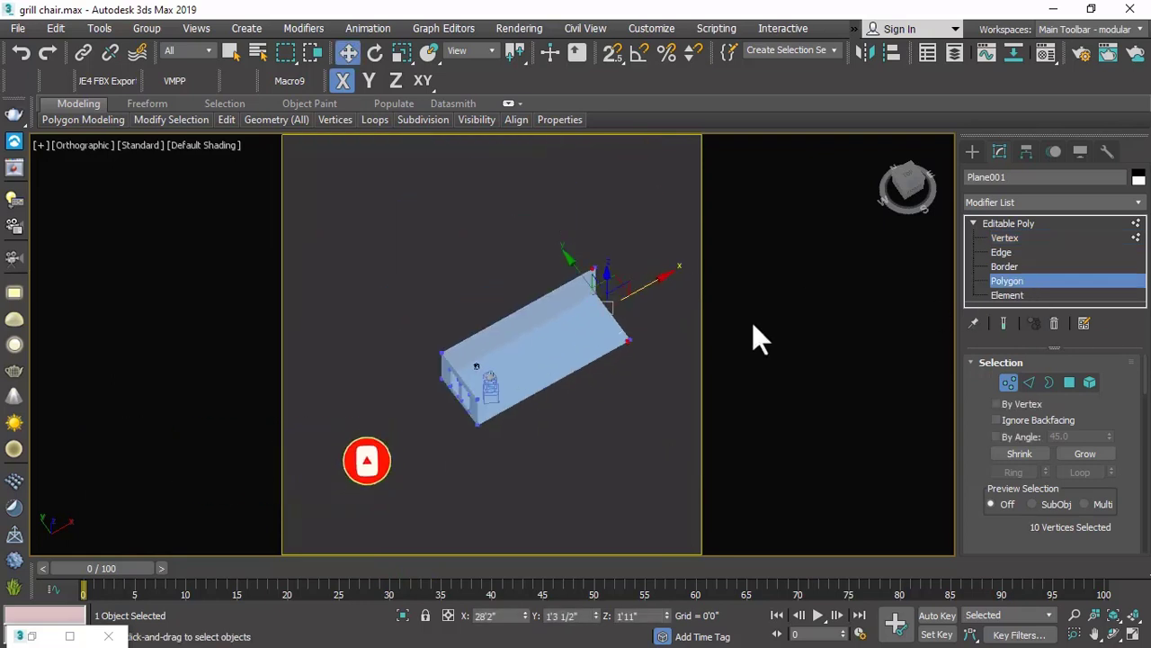
Extrude the narrow floor strip at the room's +X end upward by 10'0" to form the opposite end wall.
left_click(622, 330)
scroll(620, 330, "up", 6)
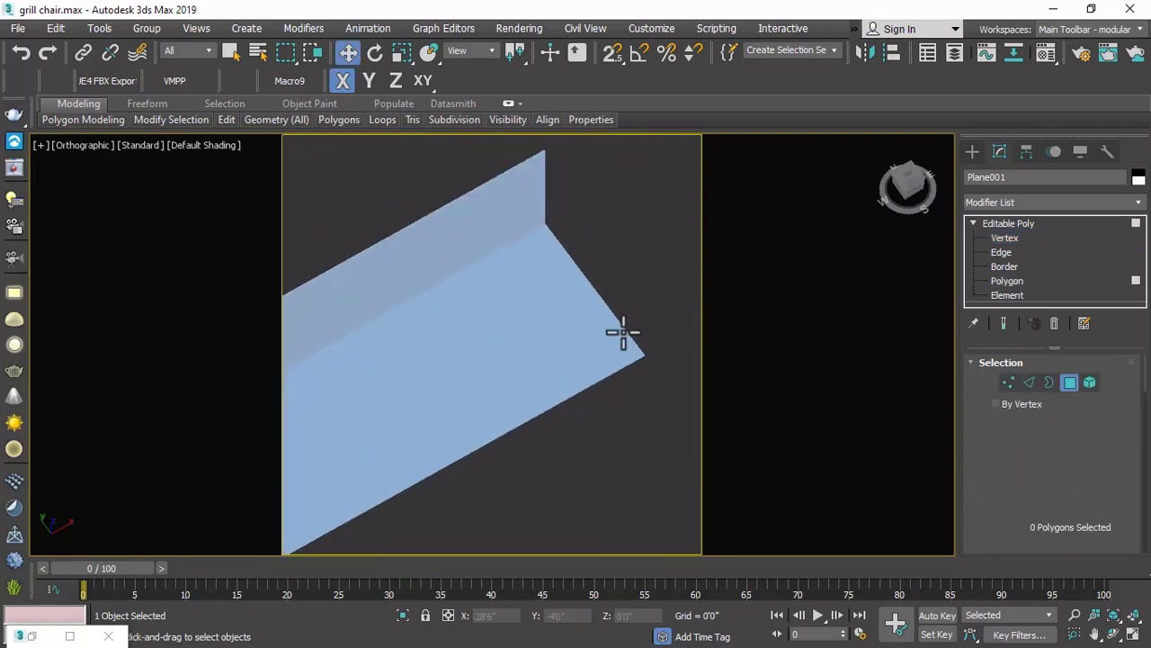
scroll(632, 307, "down", 3)
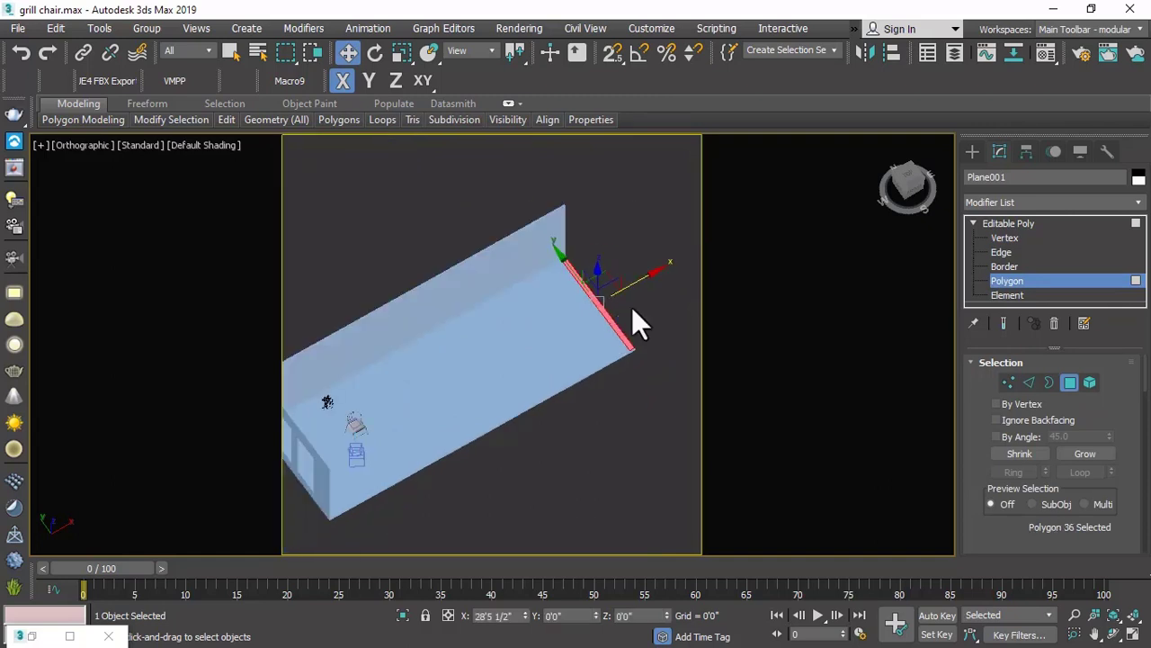
right_click(621, 231)
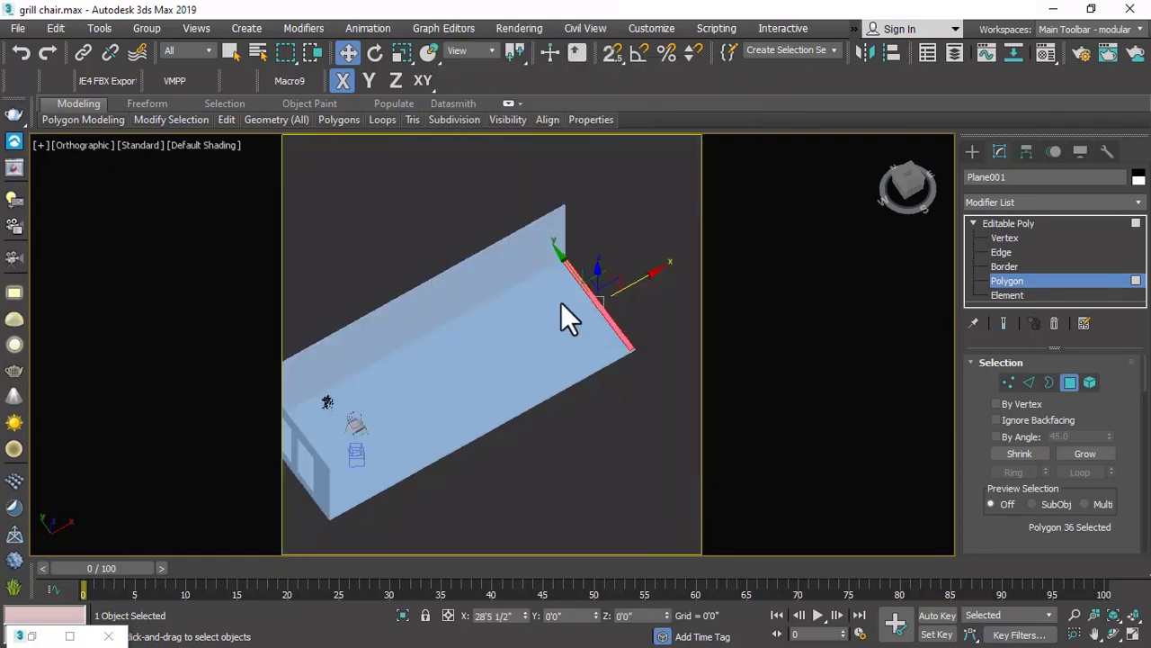
Extrude the narrow floor strip along the open long side upward by 10'0" to form the missing side wall.
middle_click_drag(611, 393, 565, 323, "alt")
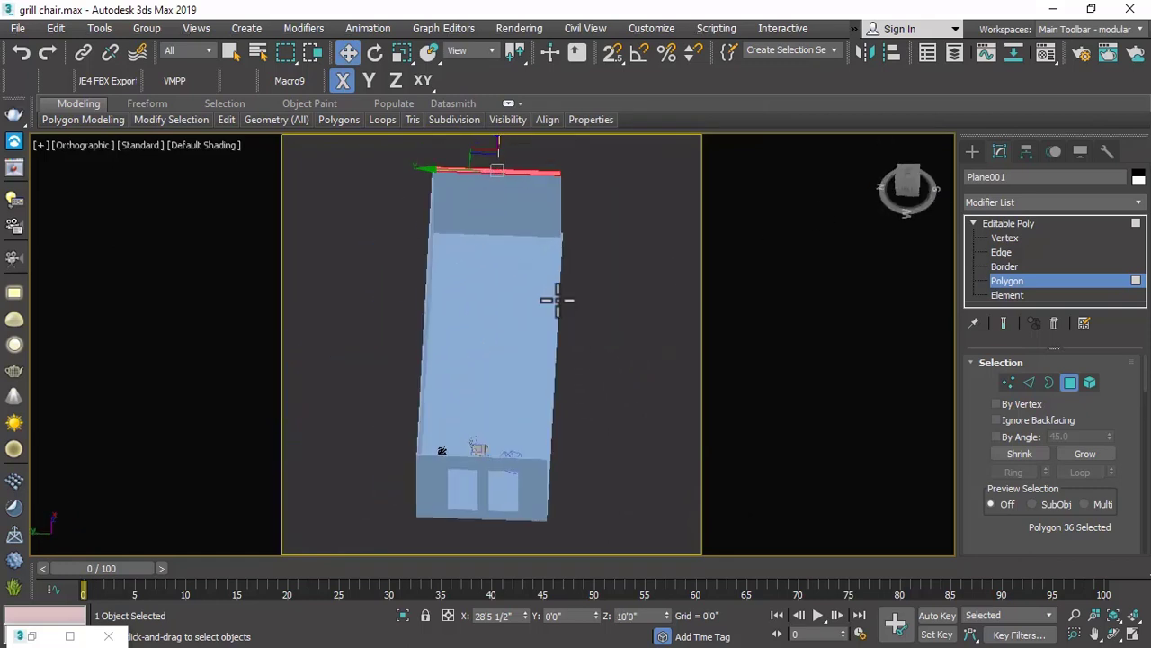
left_click(557, 300)
scroll(559, 301, "up", 5)
left_click(555, 296)
scroll(585, 288, "down", 5)
right_click(591, 283)
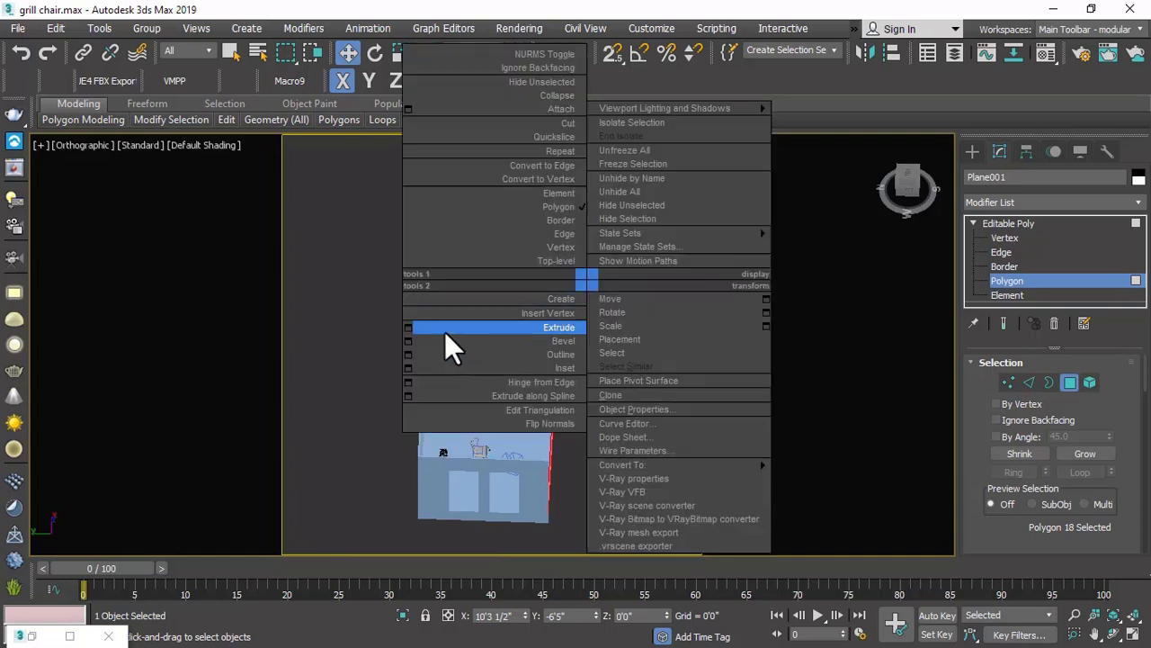
key("Escape")
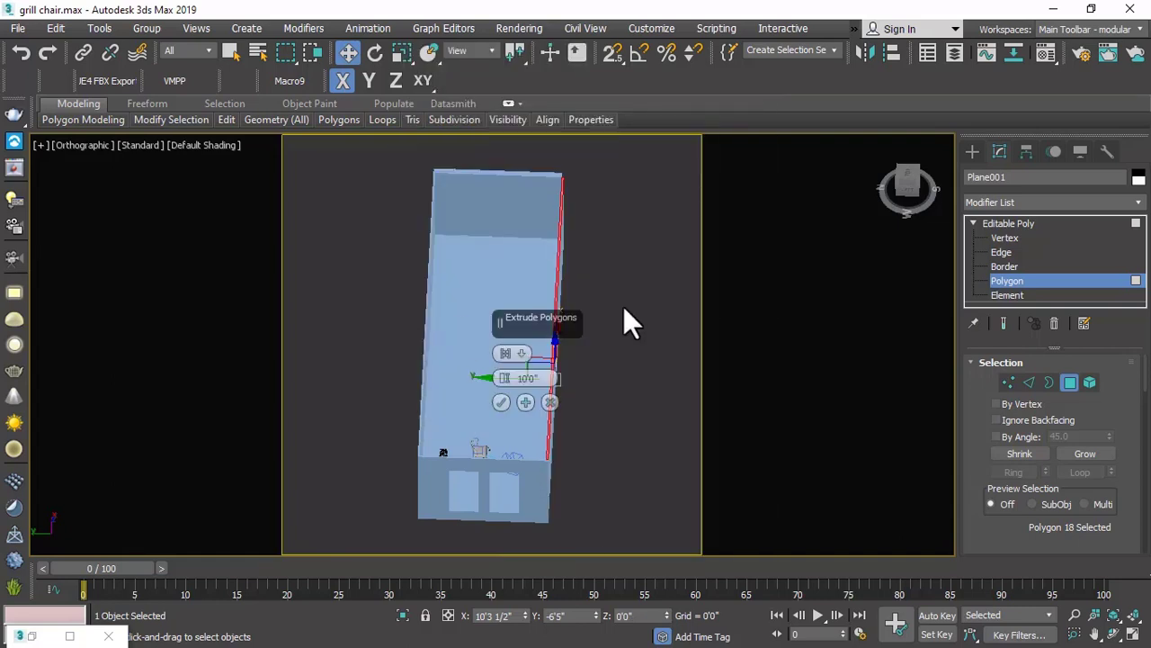
left_click(502, 400)
Extrude the top face of the +X end wall slightly upward to form the ceiling's thickness.
scroll(594, 328, "up", 3)
scroll(573, 369, "down", 5)
middle_click_drag(573, 370, 489, 334, "alt")
scroll(484, 385, "up", 8)
scroll(485, 385, "down", 8)
middle_click_drag(485, 385, 398, 368, "alt")
scroll(573, 338, "up", 5)
left_click(644, 347)
right_click(627, 216)
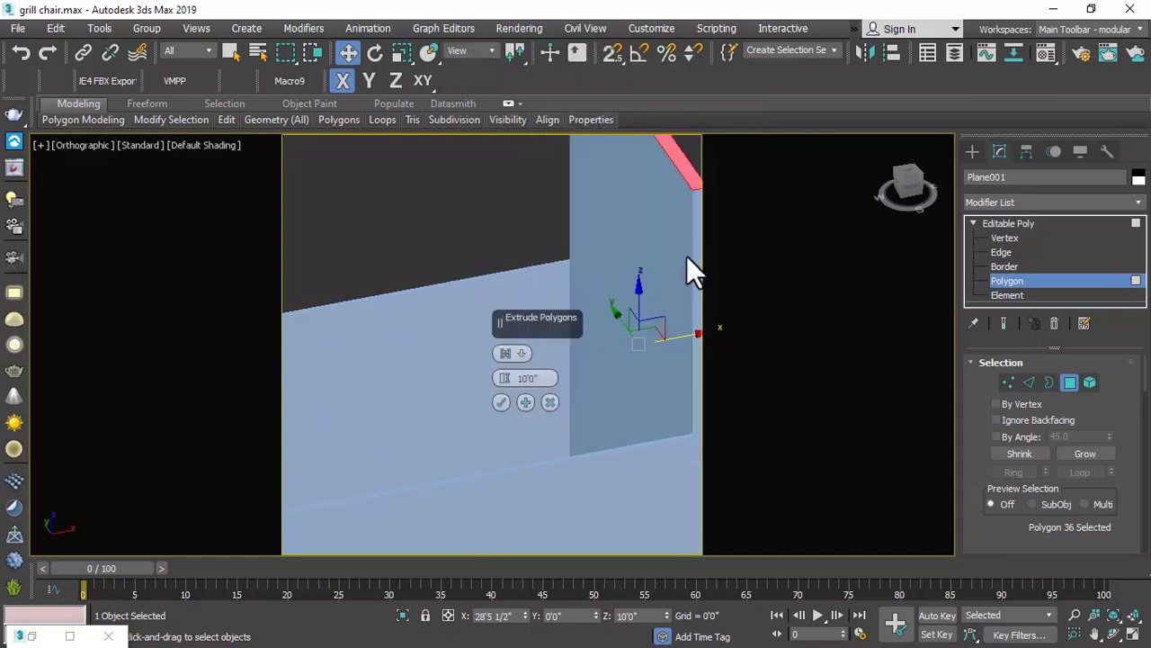
left_click(912, 193)
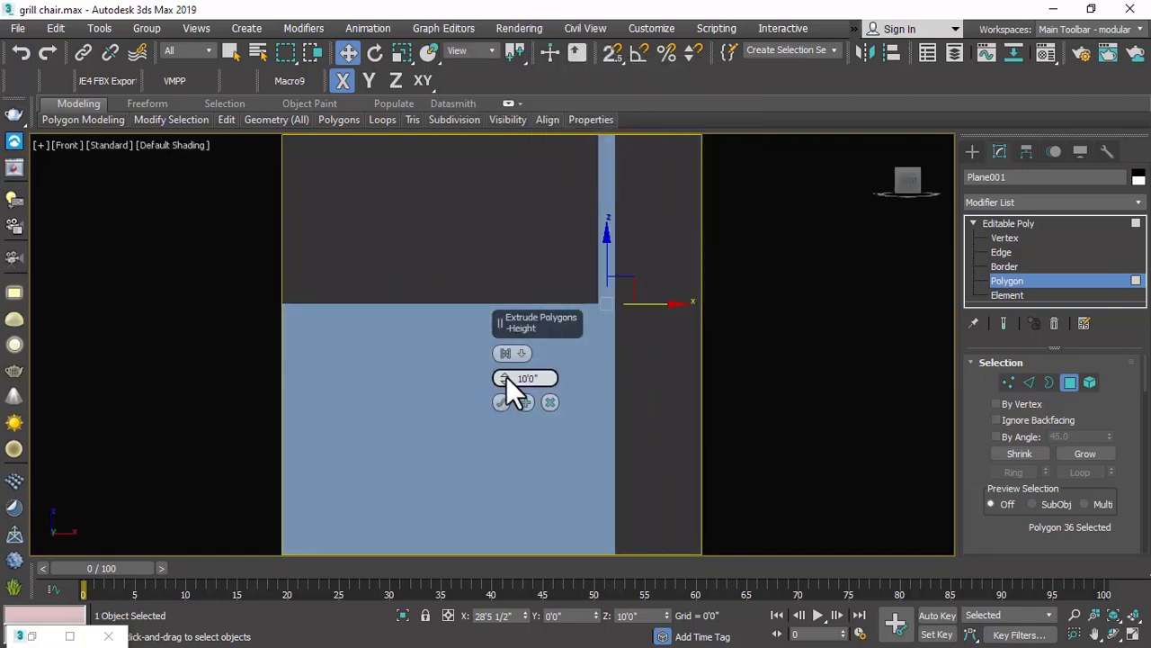
left_click_drag(506, 378, 520, 4)
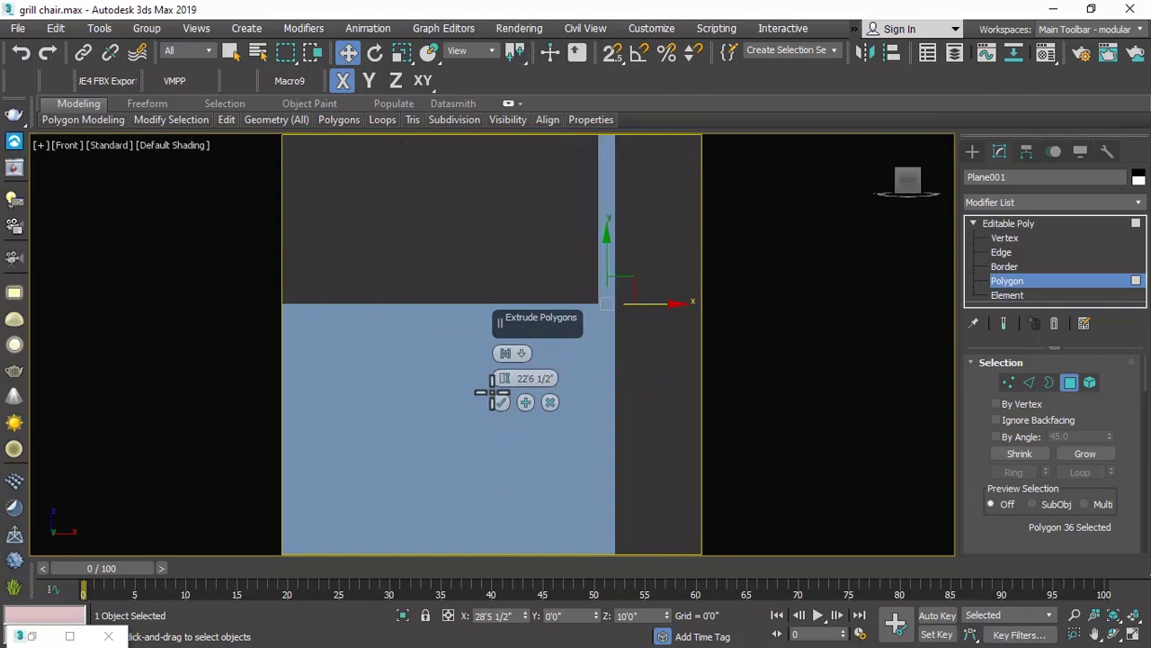
left_click_drag(510, 504, 506, 557)
Extrude the inner face of the raised +X wall top across the room by 35'10 1/2" as a ceiling.
middle_click_drag(506, 557, 624, 210, "alt")
right_click(616, 247)
left_click(437, 284)
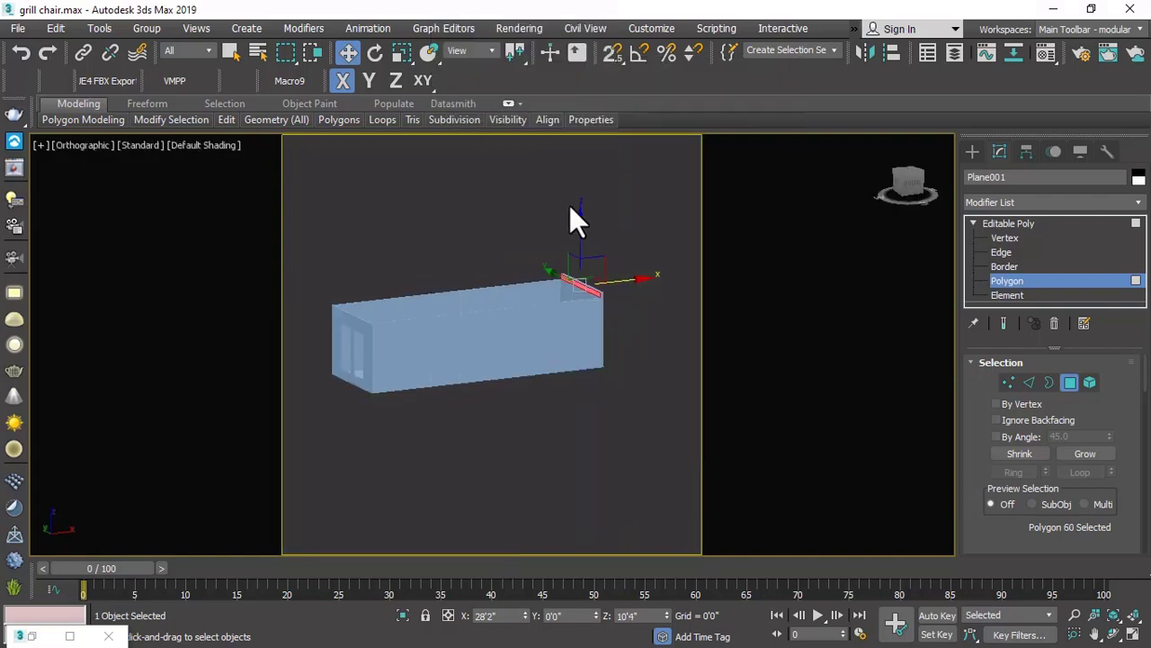
left_click(910, 186)
left_click_drag(505, 379, 477, 173)
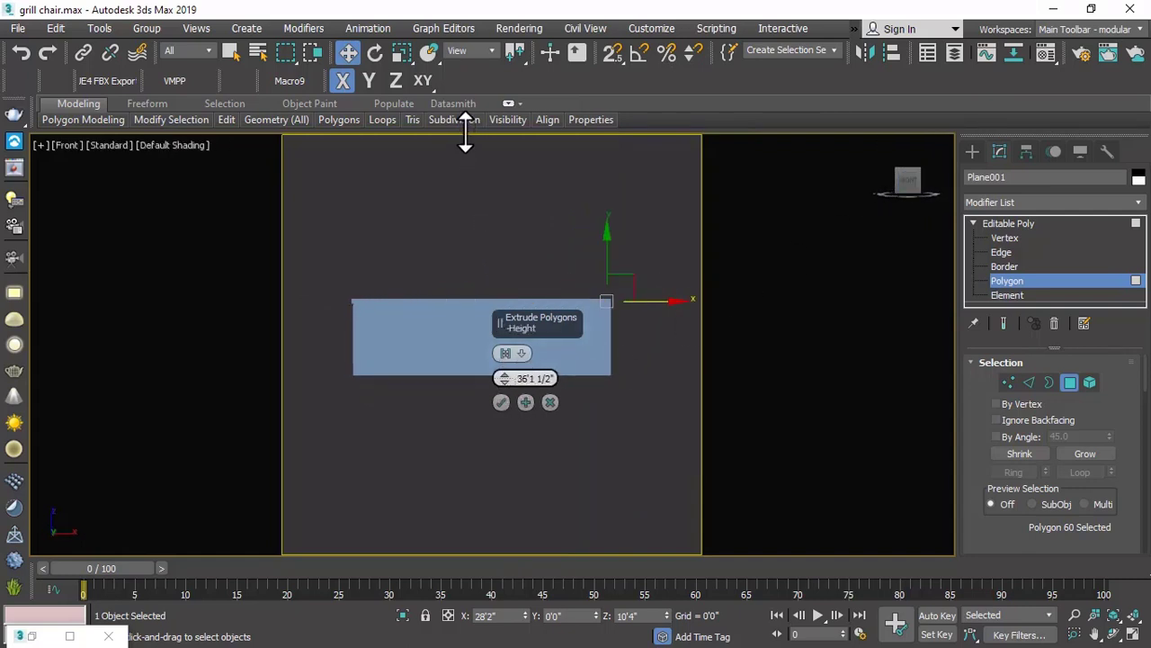
left_click_drag(465, 135, 465, 136)
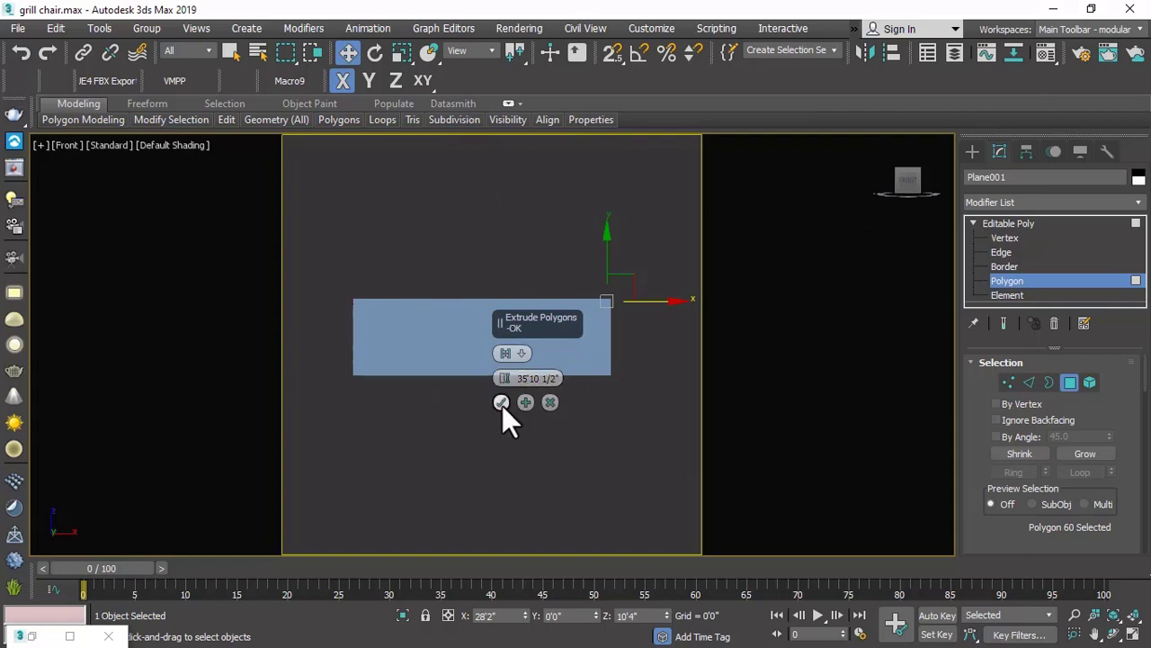
Accept the ceiling extrusion and extrude the window wall's top face upward by 0'10 1/2" to close the gap under the ceiling.
left_click(501, 403)
scroll(342, 310, "up", 3)
middle_click_drag(347, 298, 412, 308, "alt")
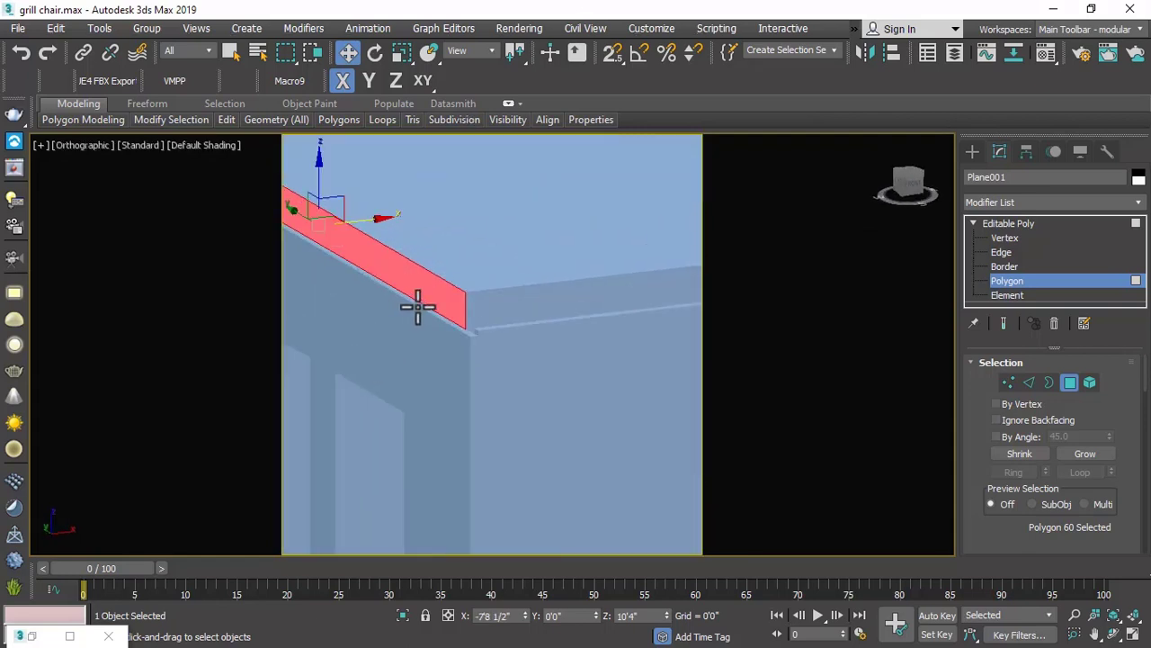
left_click(422, 308)
scroll(503, 263, "down", 3)
right_click(505, 266)
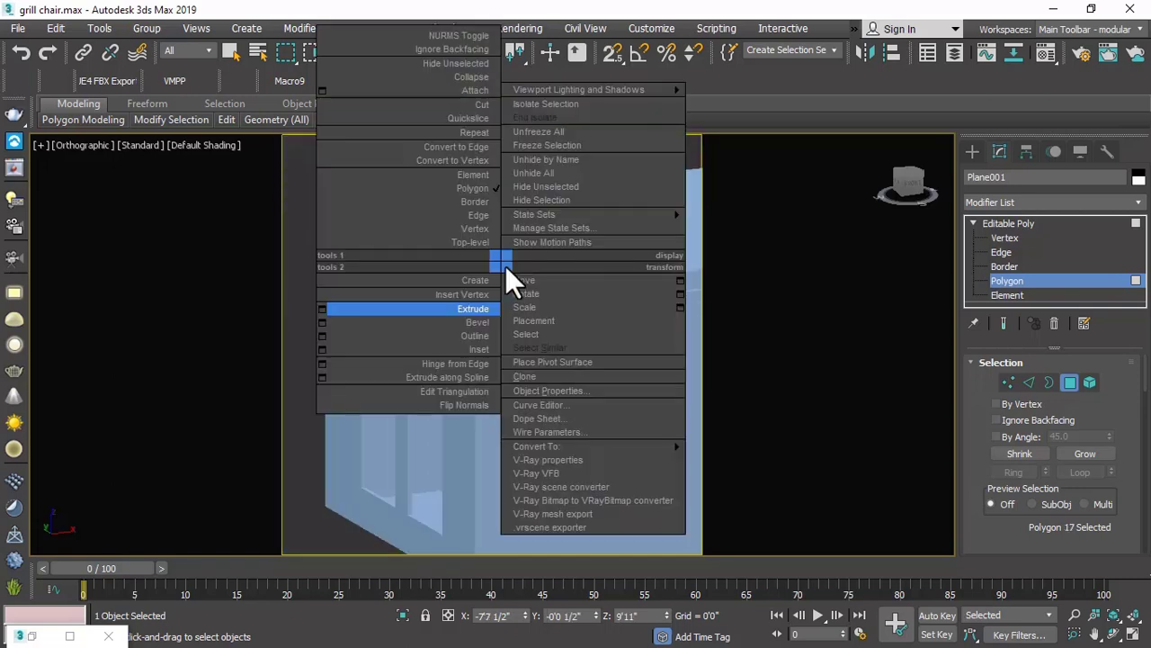
left_click(468, 294)
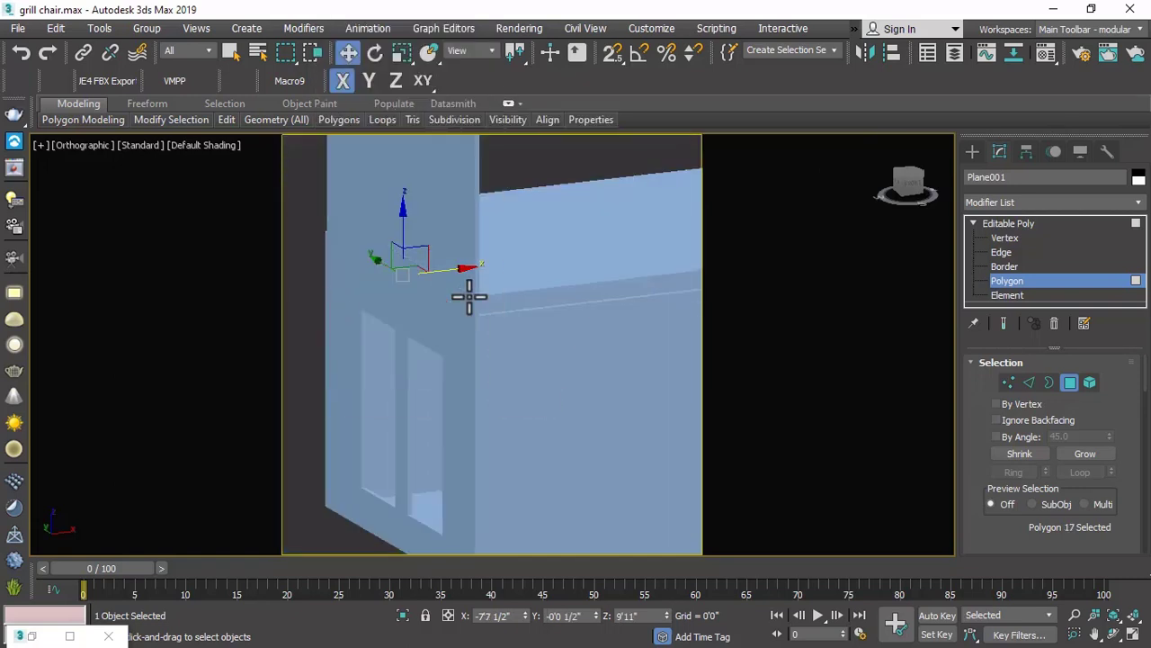
left_click_drag(507, 546, 510, 393)
left_click_drag(502, 485, 495, 63)
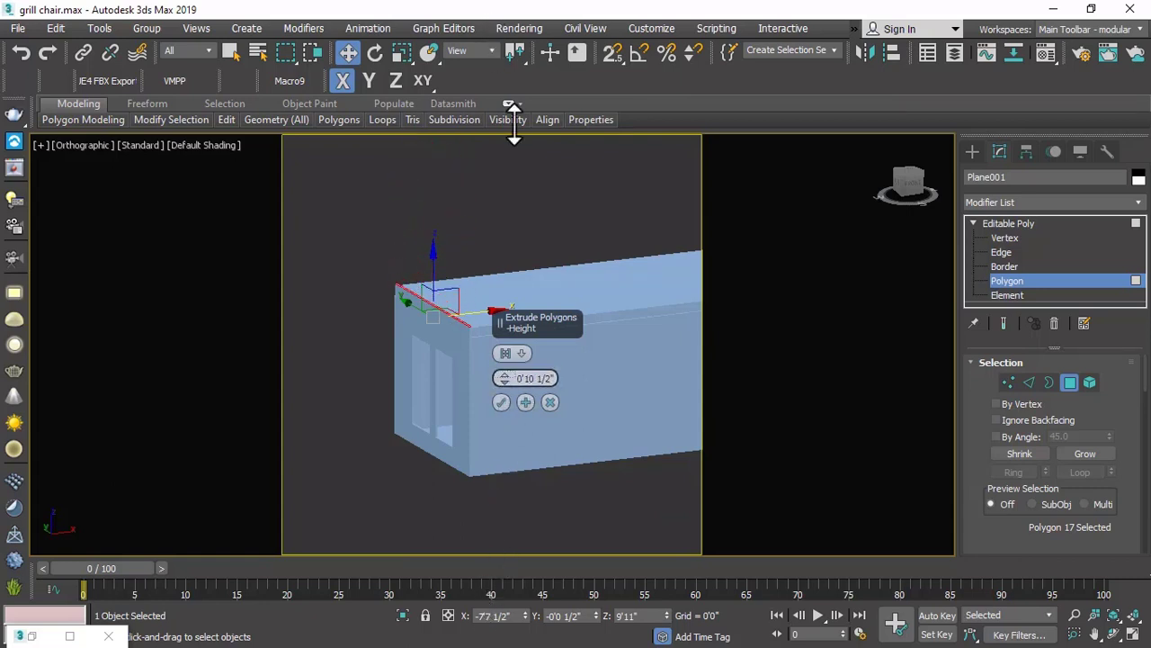
left_click(501, 402)
Finish polygon editing on the room, select all scene objects and give them a plain grey material.
left_click(414, 185)
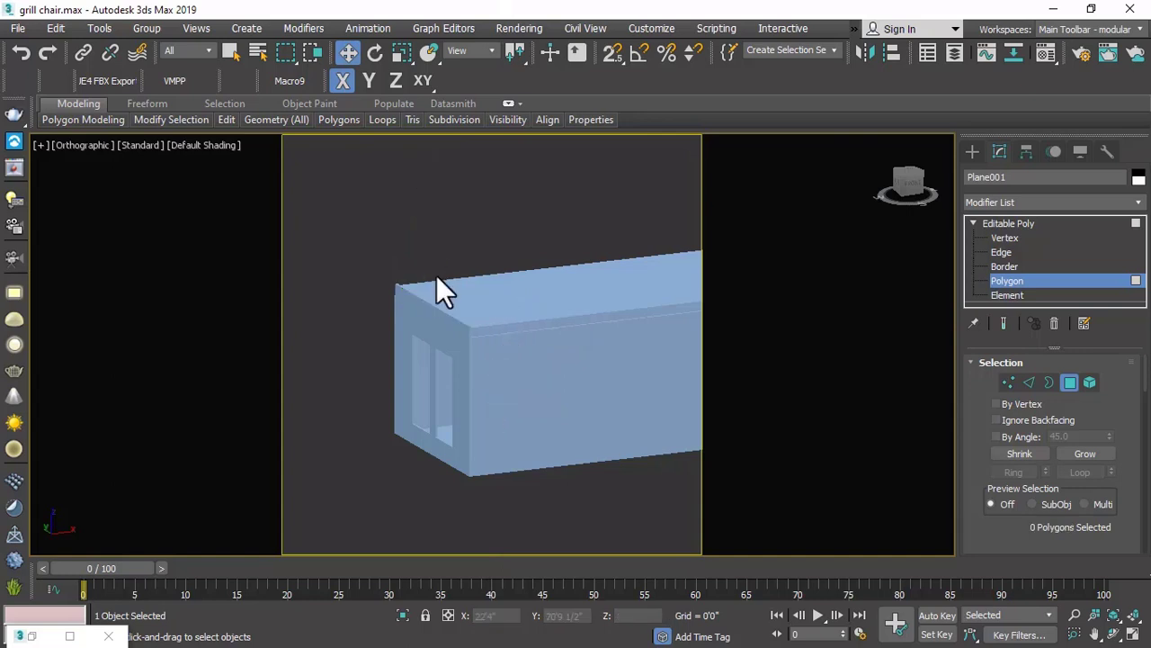
scroll(467, 243, "down", 2)
middle_click_drag(467, 244, 488, 297, "alt")
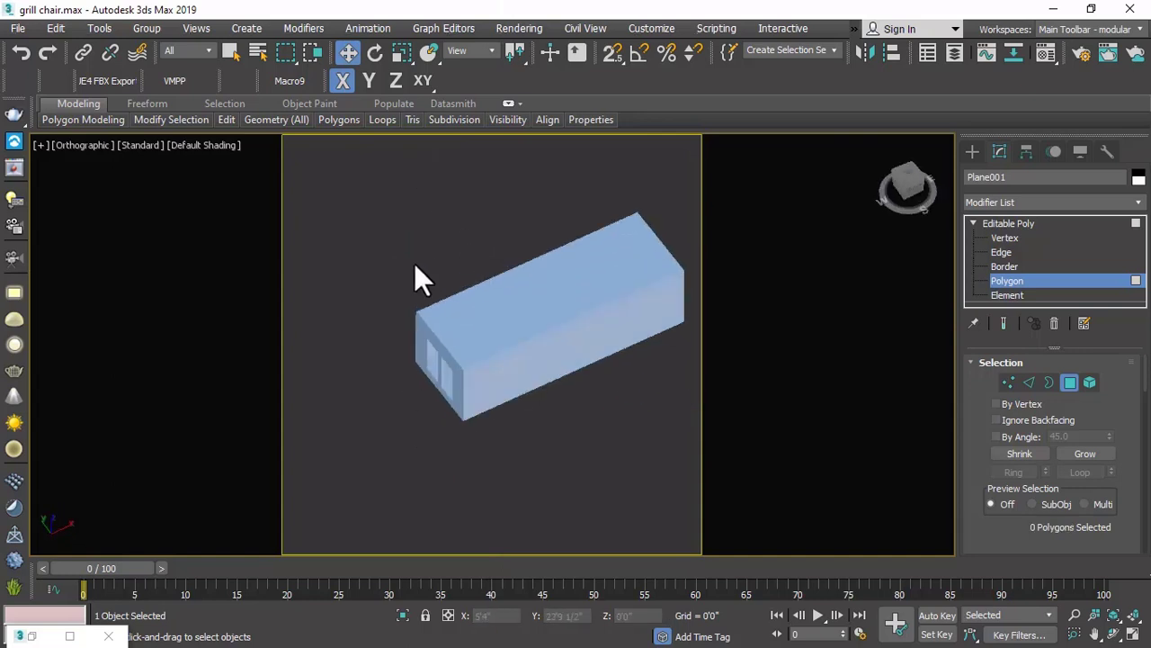
scroll(415, 263, "down", 3)
left_click_drag(571, 206, 341, 418)
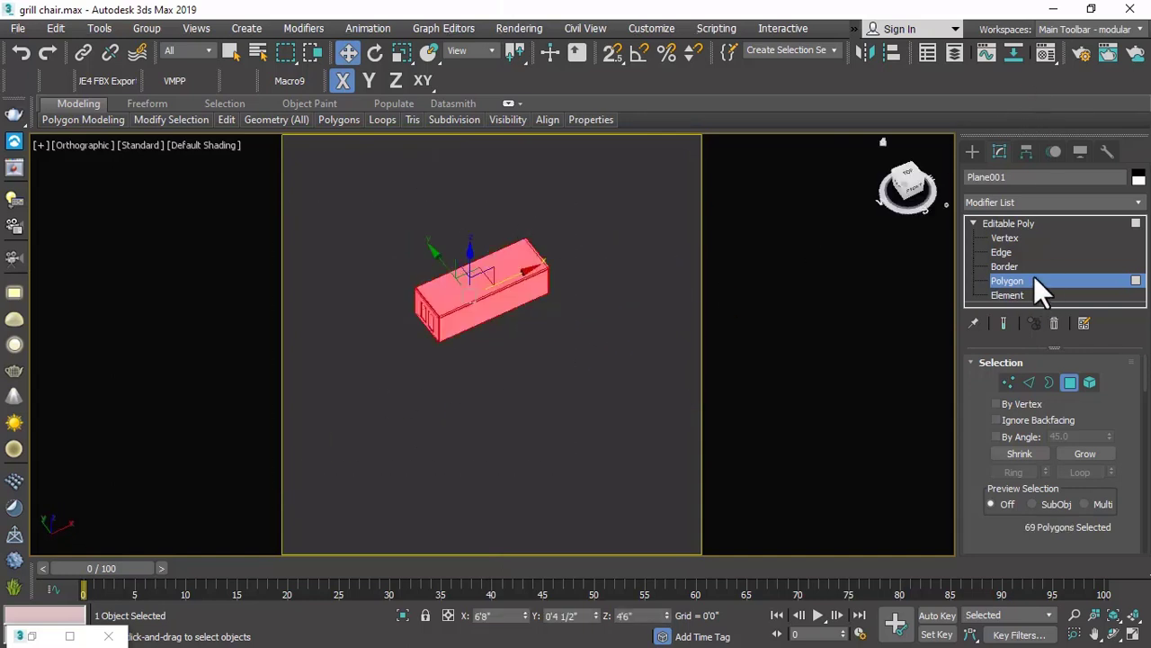
left_click(600, 223)
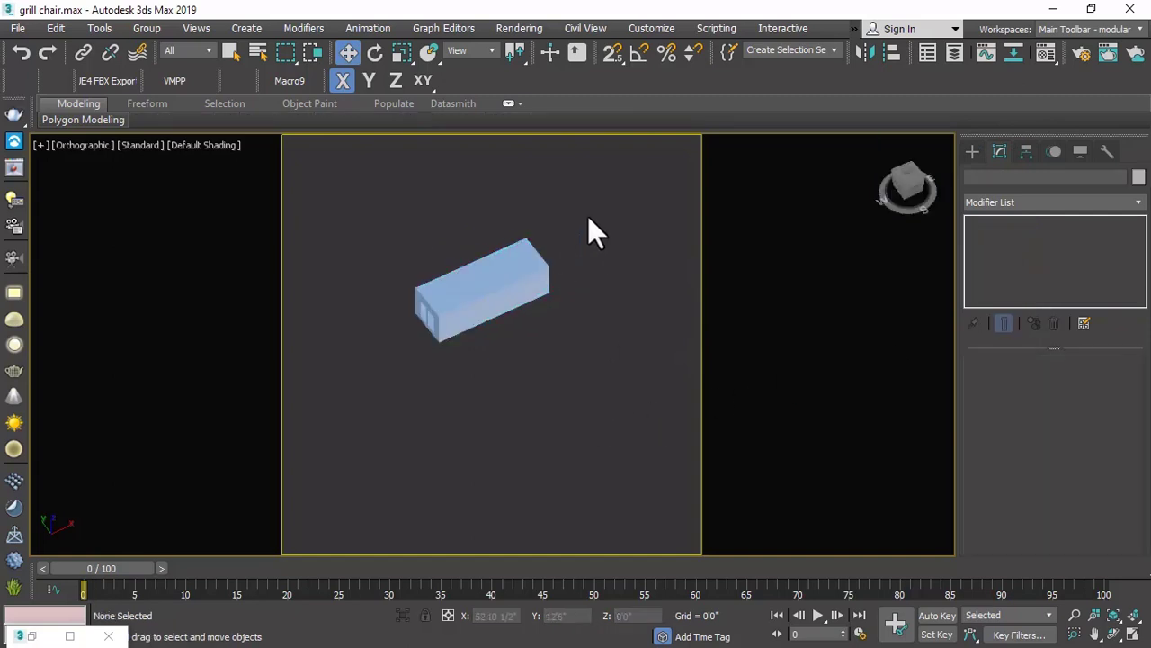
left_click_drag(409, 439, 409, 439)
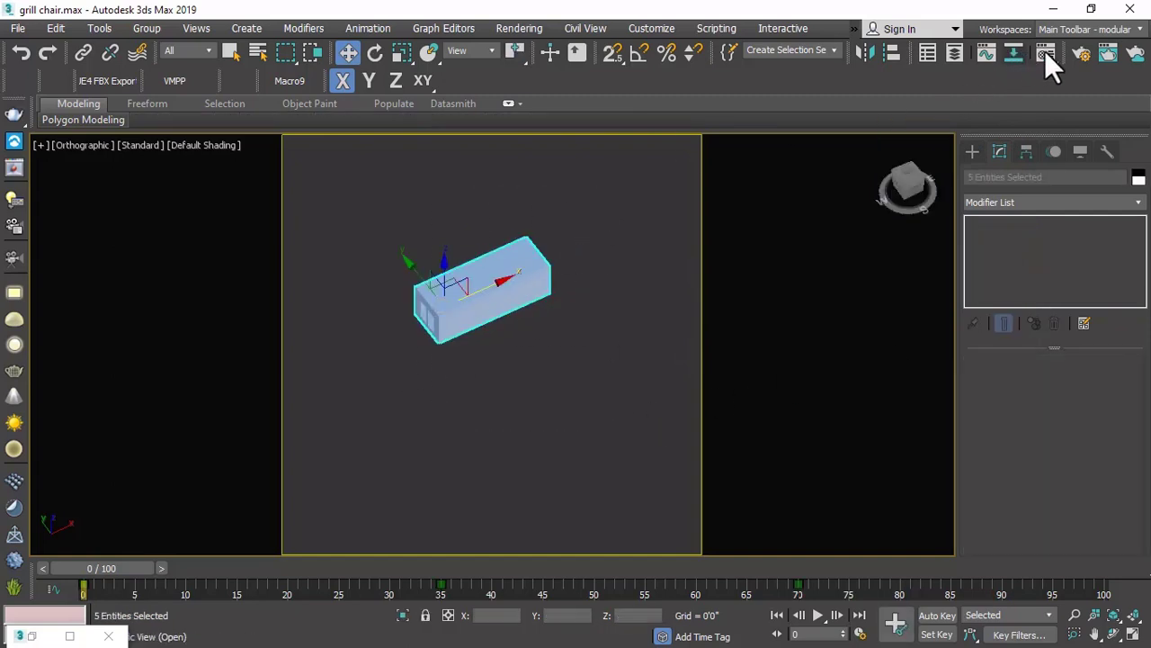
key("m")
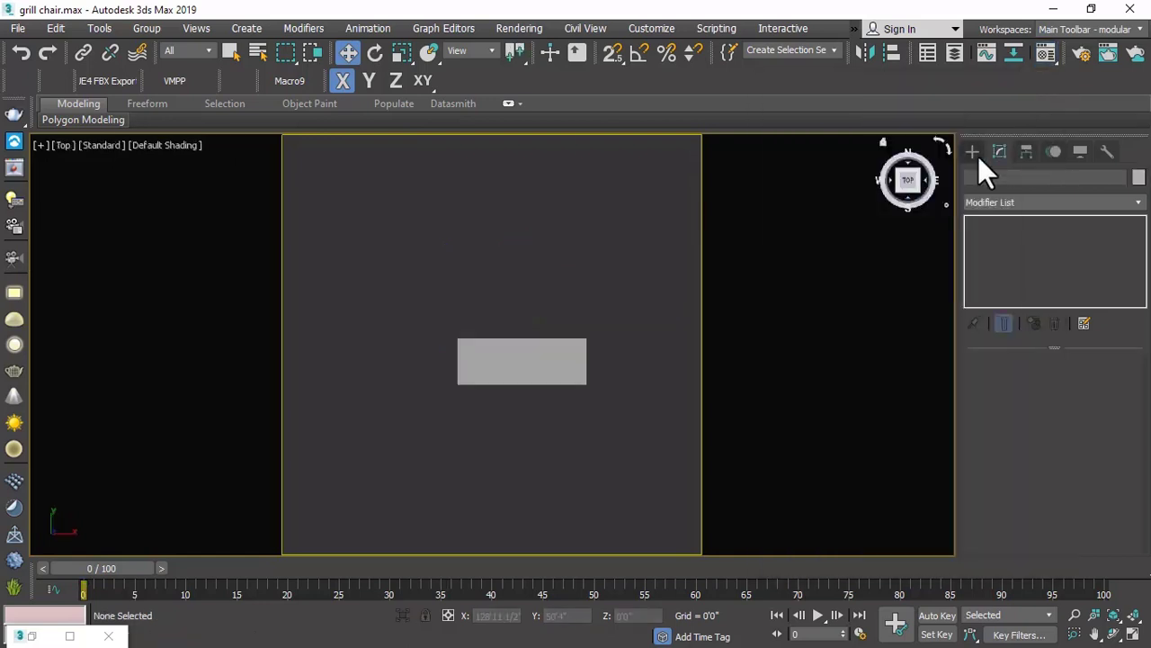
Create a VRaySun outside the room's window end, diagonally off its front corner, with its target at the window wall.
left_click(973, 153)
left_click(1010, 175)
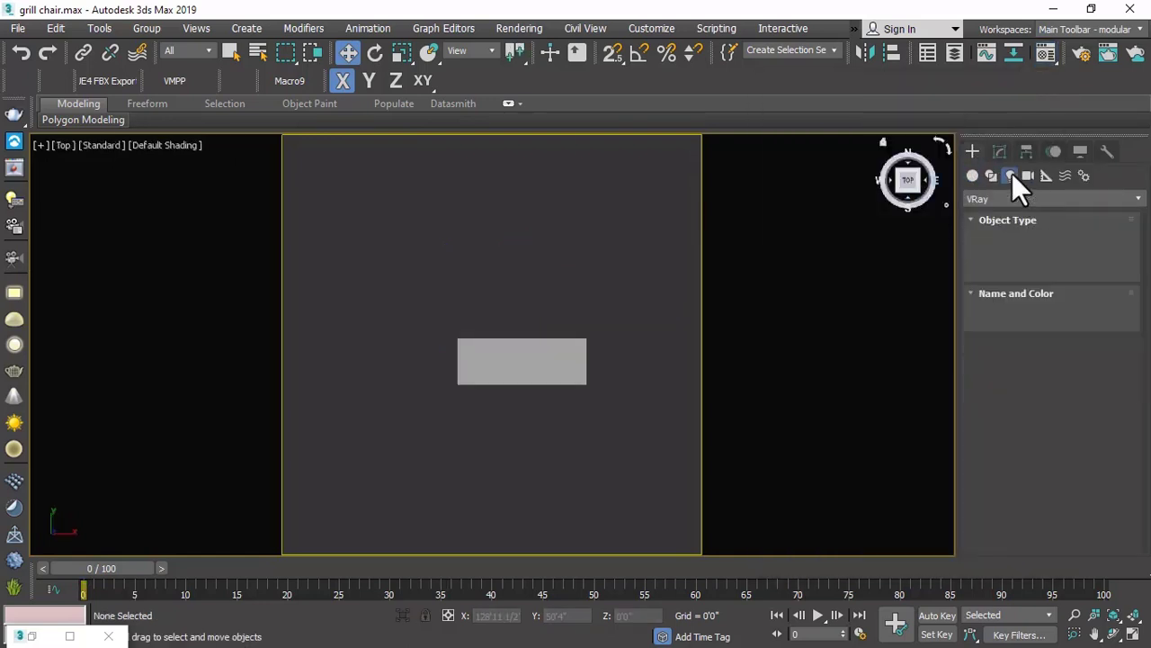
left_click(1018, 197)
left_click(1007, 246)
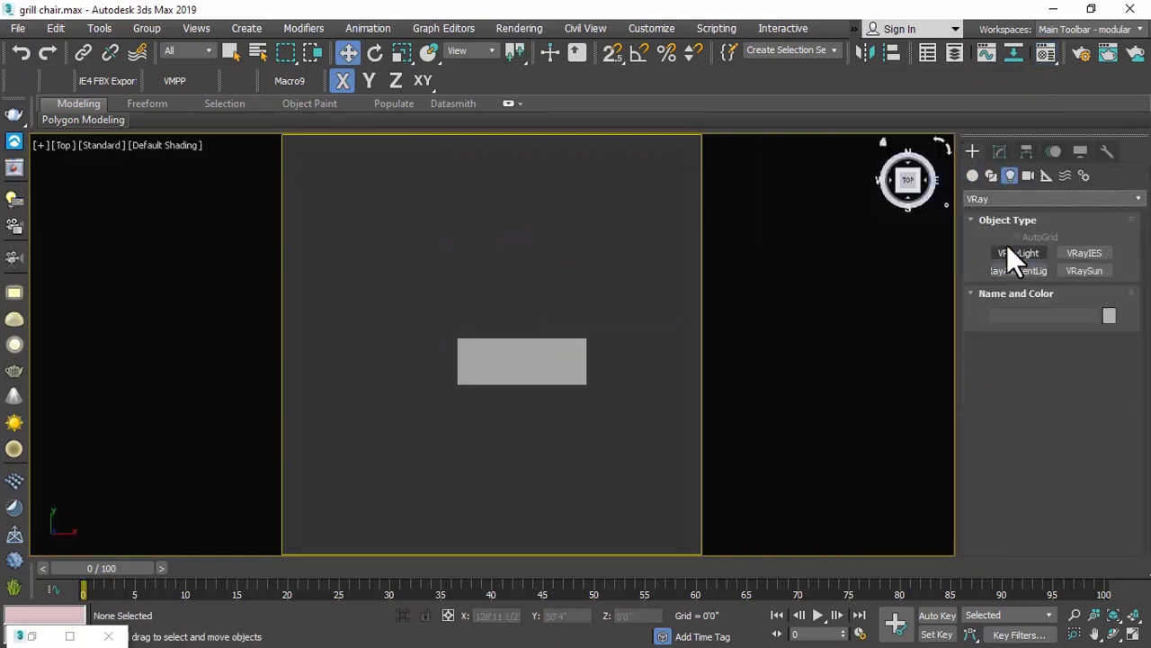
left_click(1086, 270)
left_click_drag(307, 461, 474, 354)
left_click(628, 384)
Raise the VRaySun to a height of about 16'1" so that it shines down toward the windows.
middle_click_drag(584, 304, 522, 213, "alt")
key("w")
scroll(545, 329, "up", 4)
left_click_drag(321, 329, 322, 238)
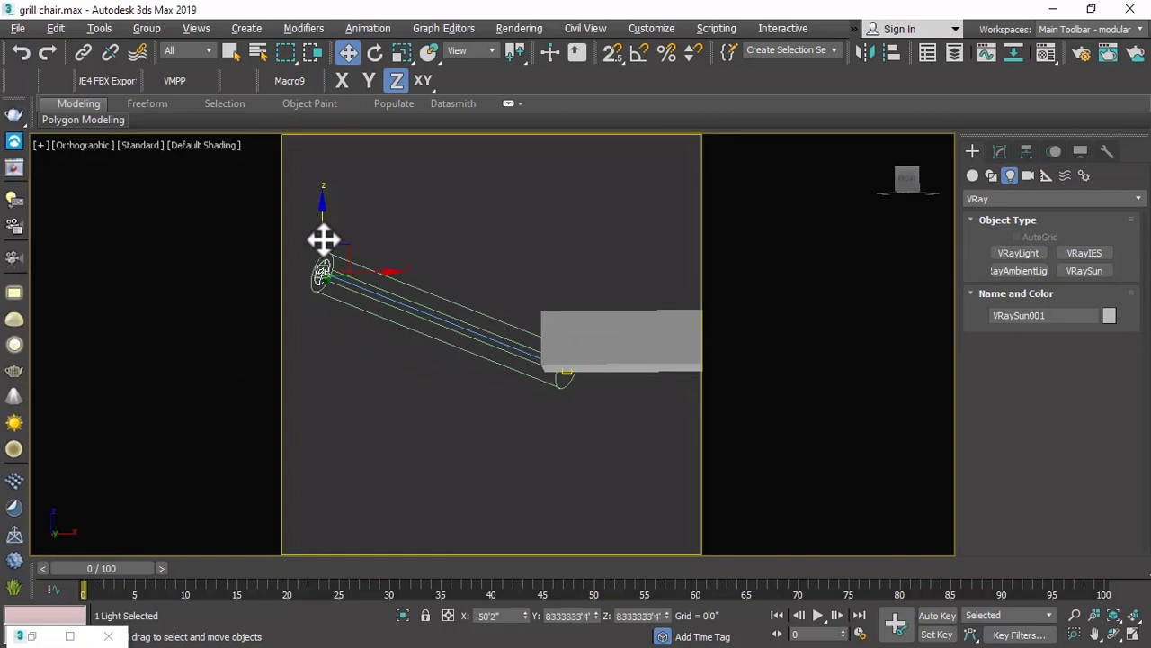
scroll(412, 206, "down", 3)
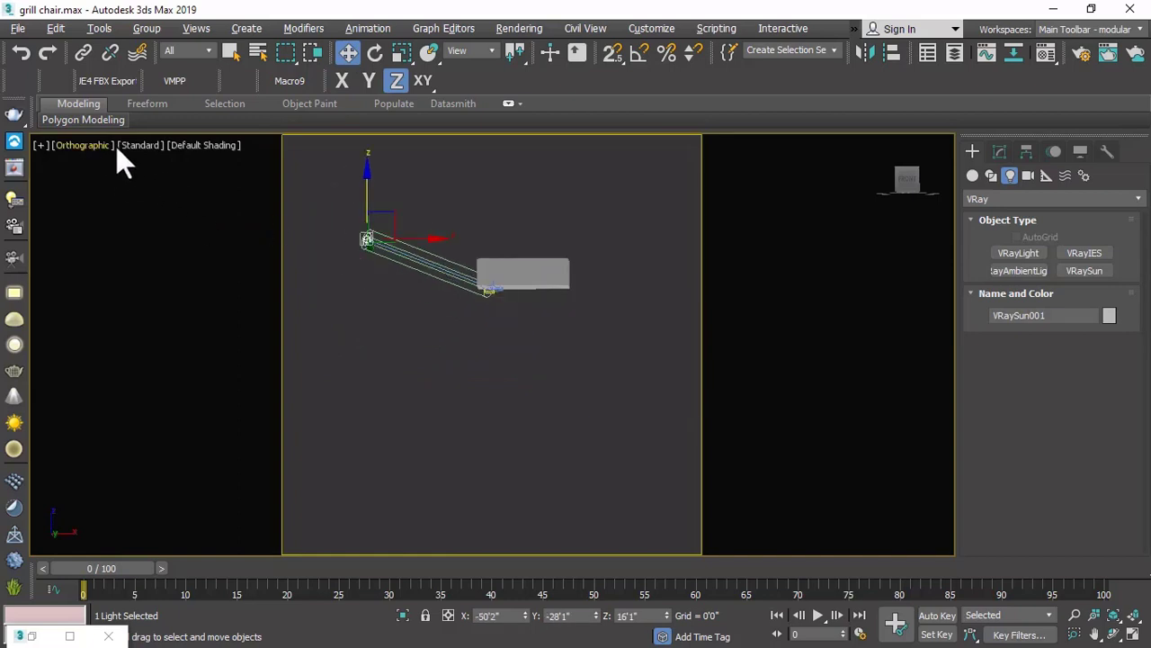
Show the scene through the VRayCam001 camera and open the Render Setup.
left_click(96, 145)
mouse_move(308, 160)
left_click(407, 163)
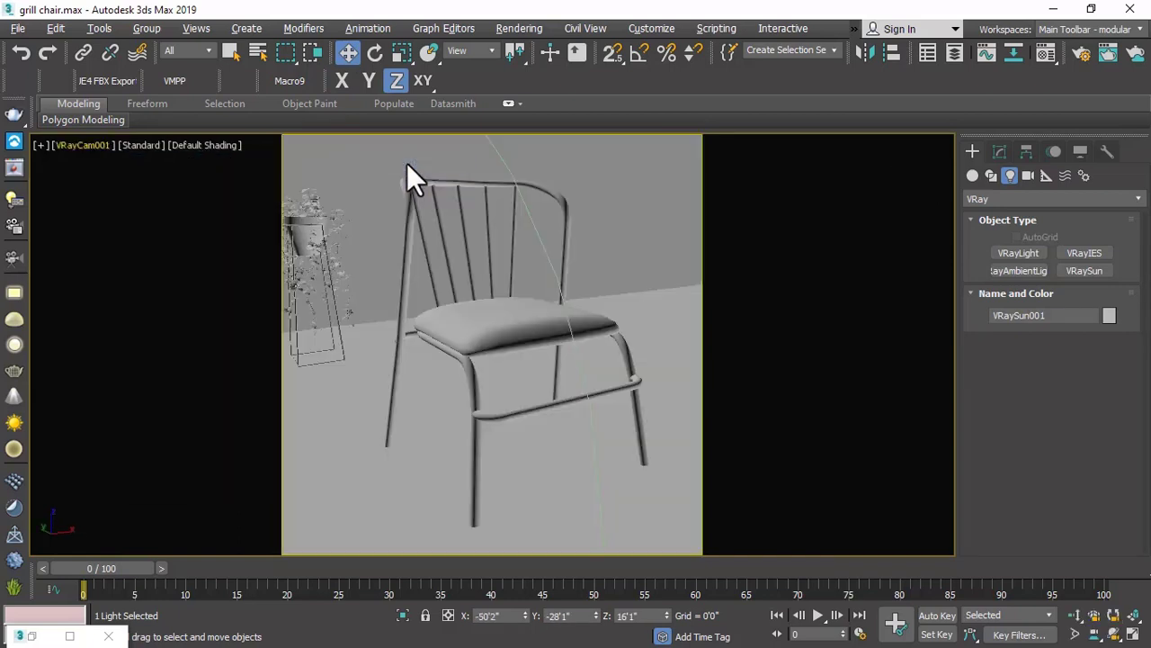
left_click(506, 28)
left_click(529, 58)
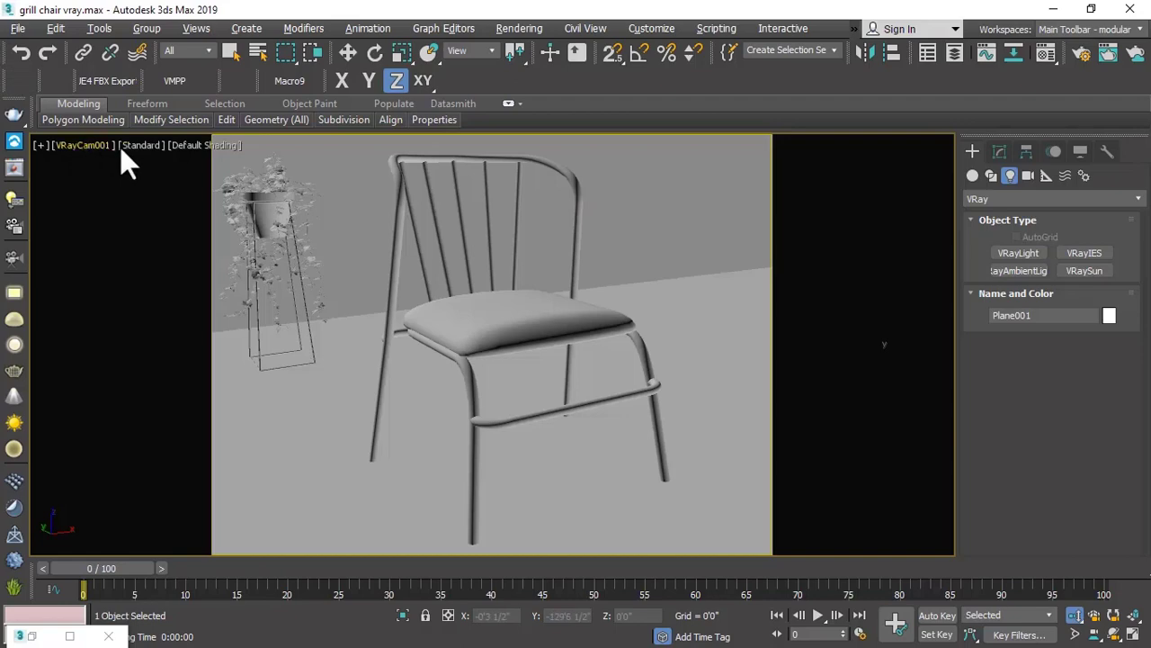
Set the VRayCam001 view to High Quality shading and restore the four-viewport layout.
left_click(134, 146)
left_click(175, 159)
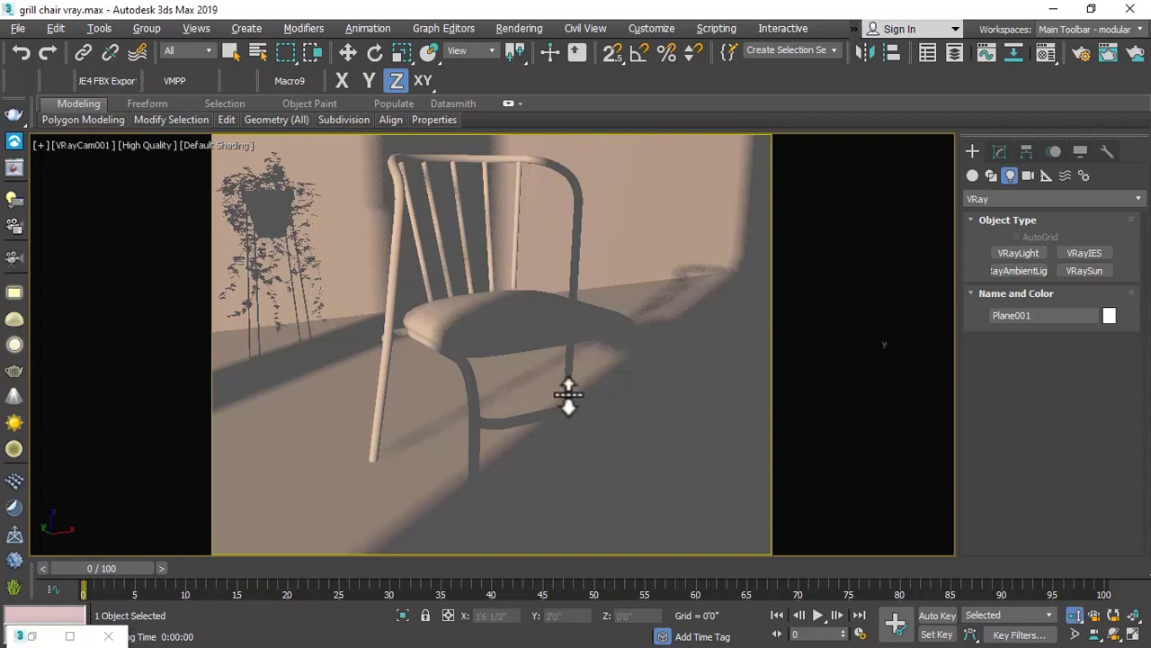
key("w")
left_click(40, 145)
left_click(99, 162)
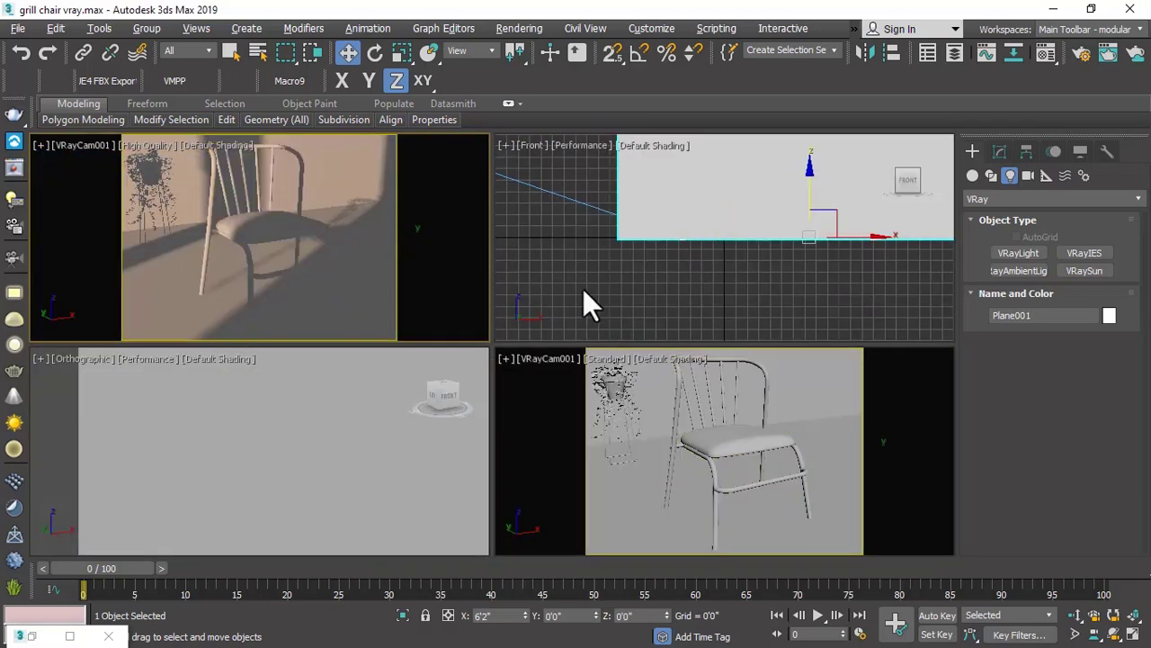
Examine the renderer, view to render and output size in the Render Setup.
scroll(583, 292, "down", 2)
scroll(674, 203, "up", 2)
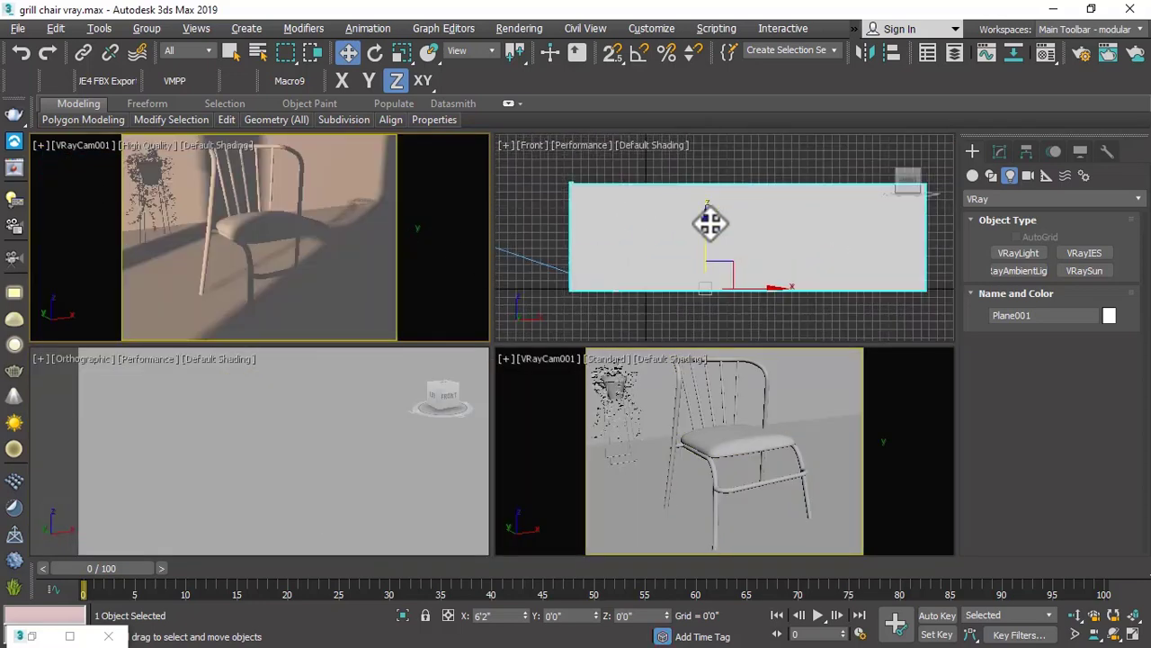
scroll(760, 255, "down", 5)
key("F10")
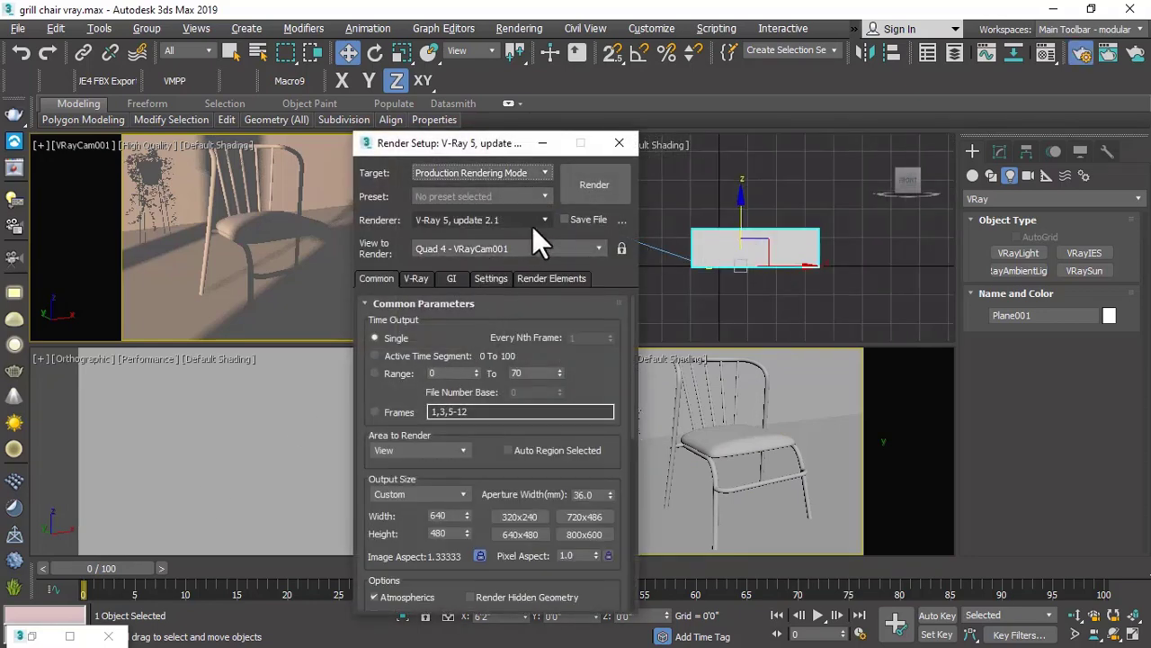
left_click(620, 145)
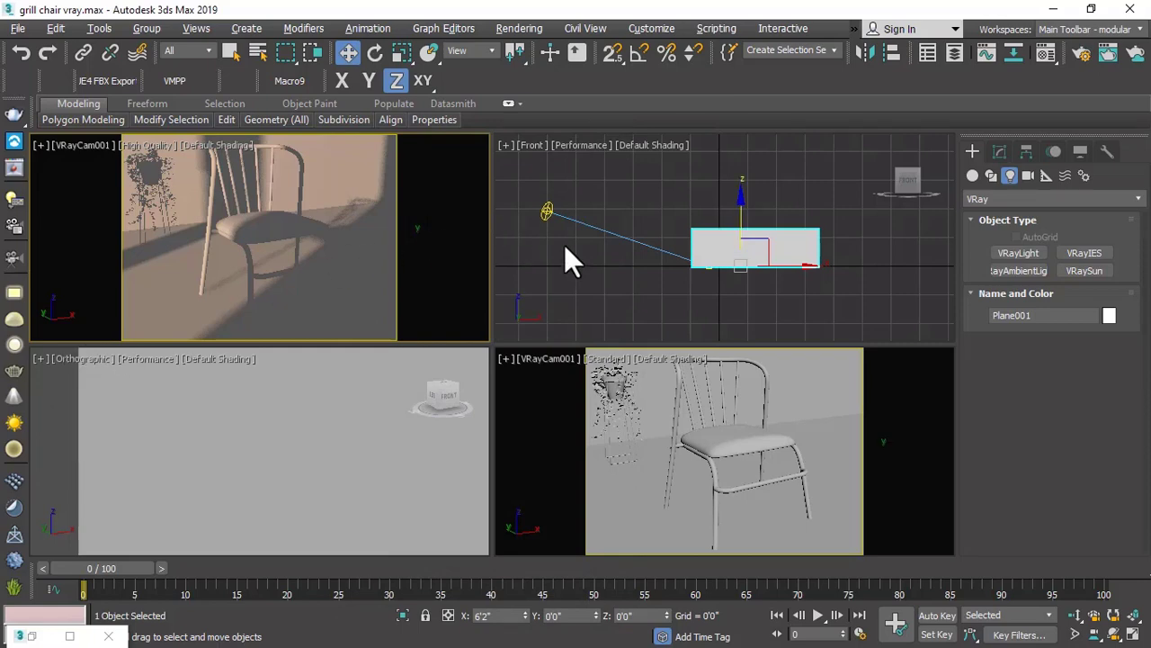
Show the orthographic view from the top and move the VRaySun to about X -34'4 1/2", Y -8'6", Z 12'10 1/2".
right_click(171, 456)
key("t")
left_click(153, 513)
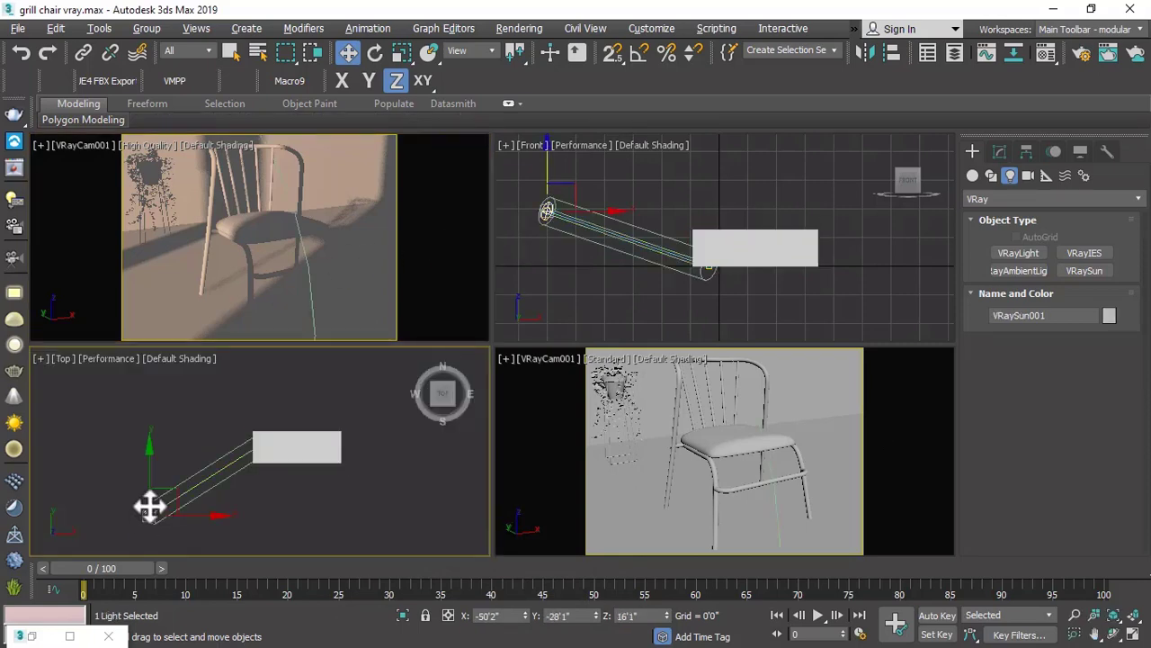
left_click_drag(162, 488, 153, 439)
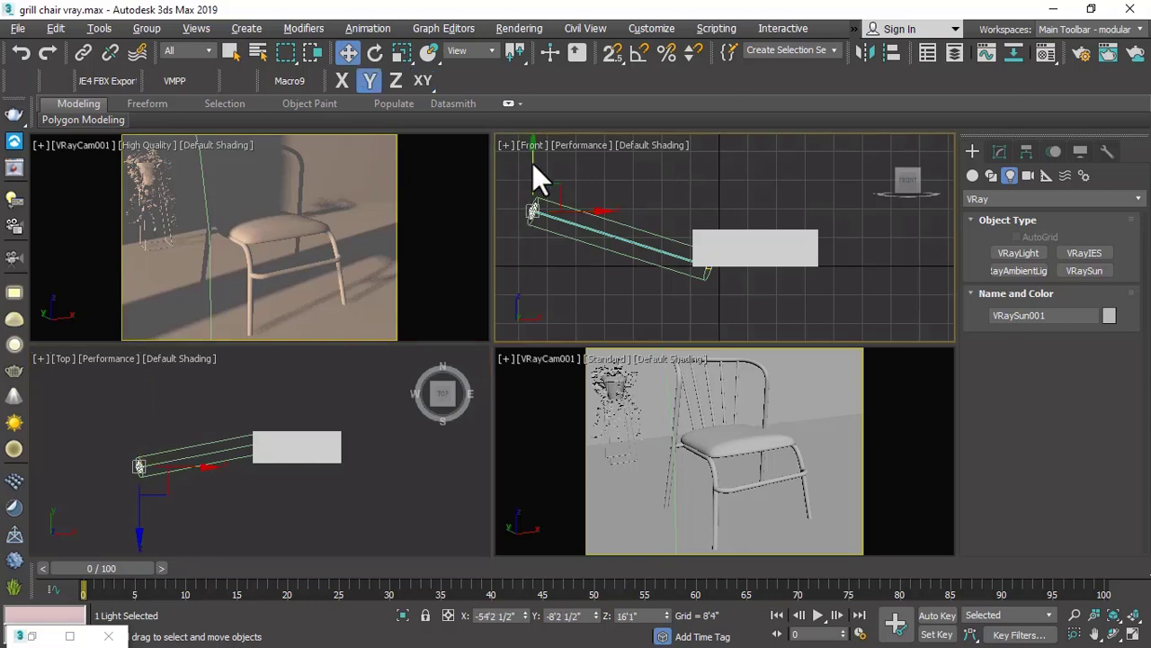
left_click_drag(146, 437, 211, 420)
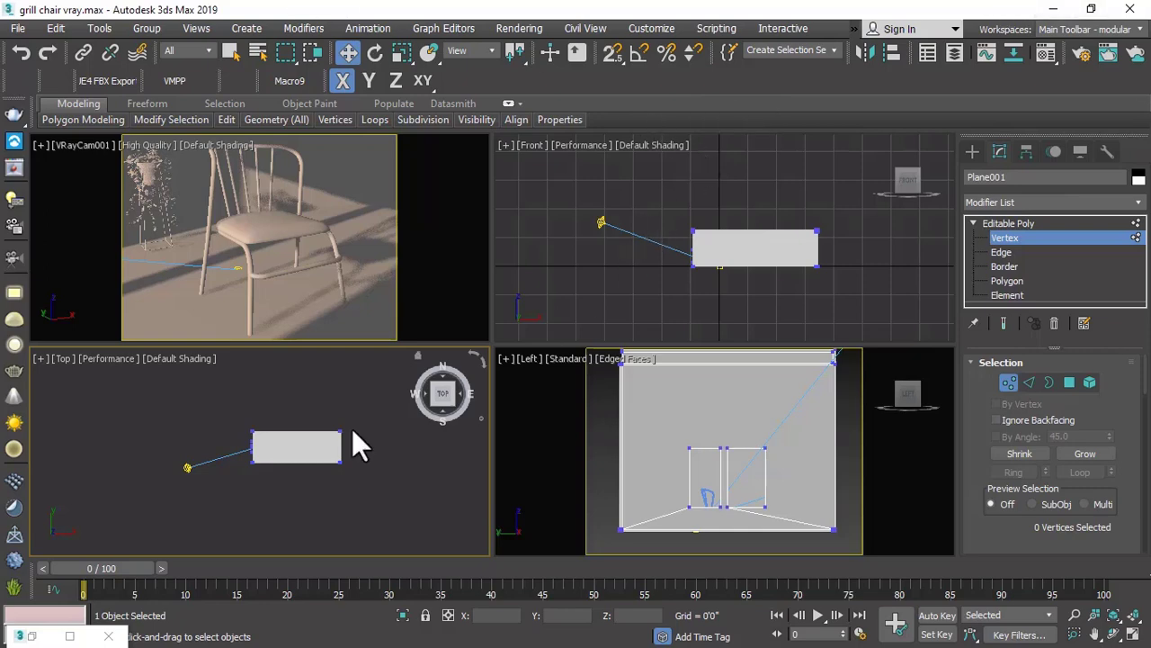
Create a VRayLight plane slightly larger than the room's plan and raise it to about 9'1", just below the ceiling.
scroll(278, 457, "up", 4)
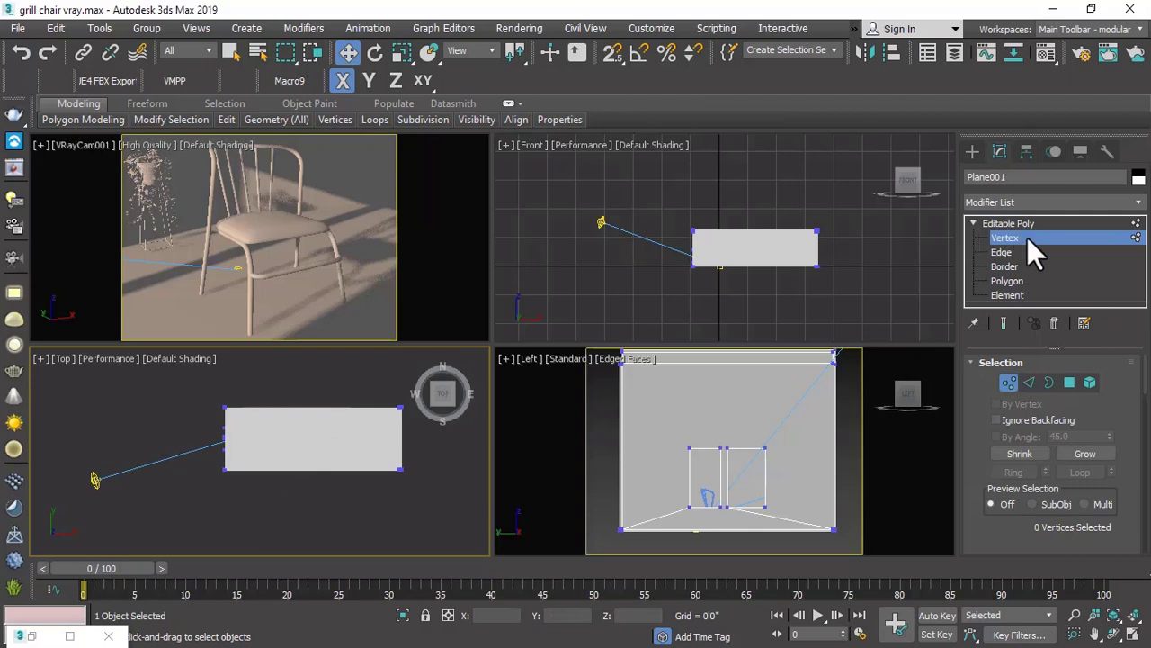
left_click(973, 151)
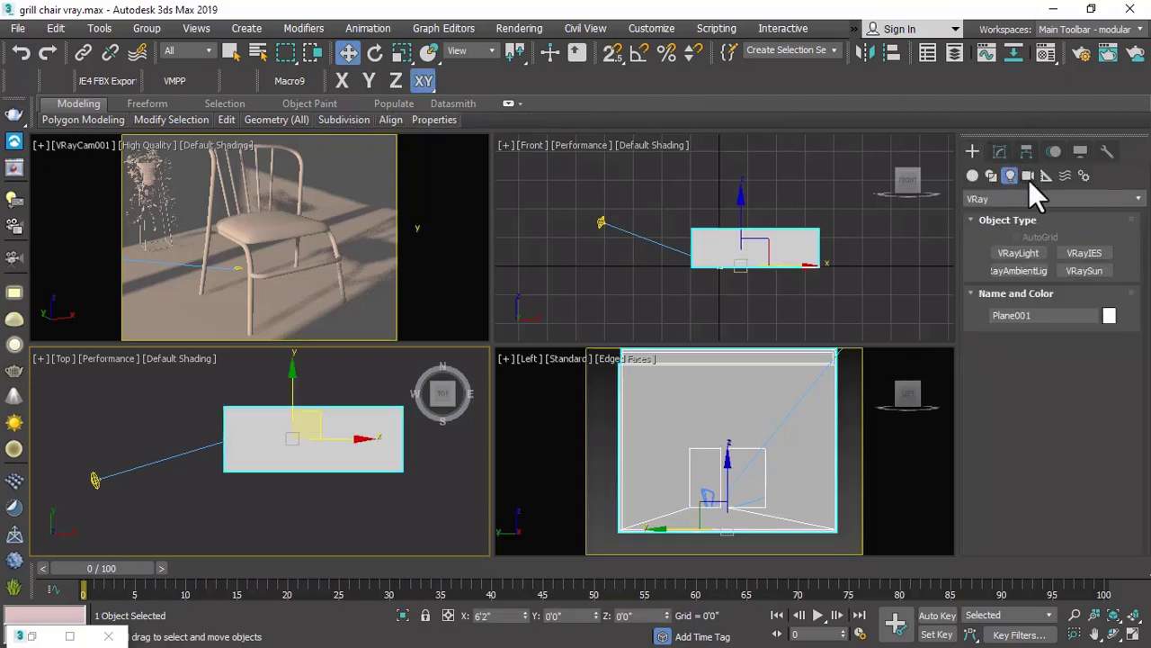
left_click(1018, 254)
left_click_drag(352, 393, 230, 464)
scroll(329, 404, "down", 2)
key("w")
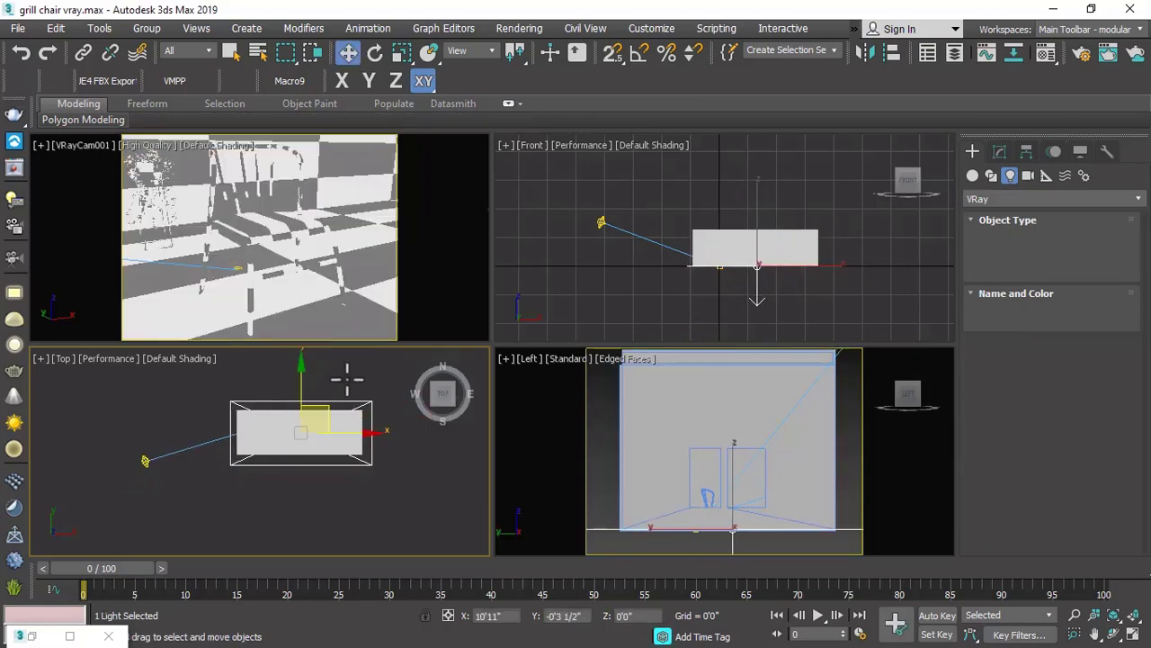
scroll(322, 507, "down", 2)
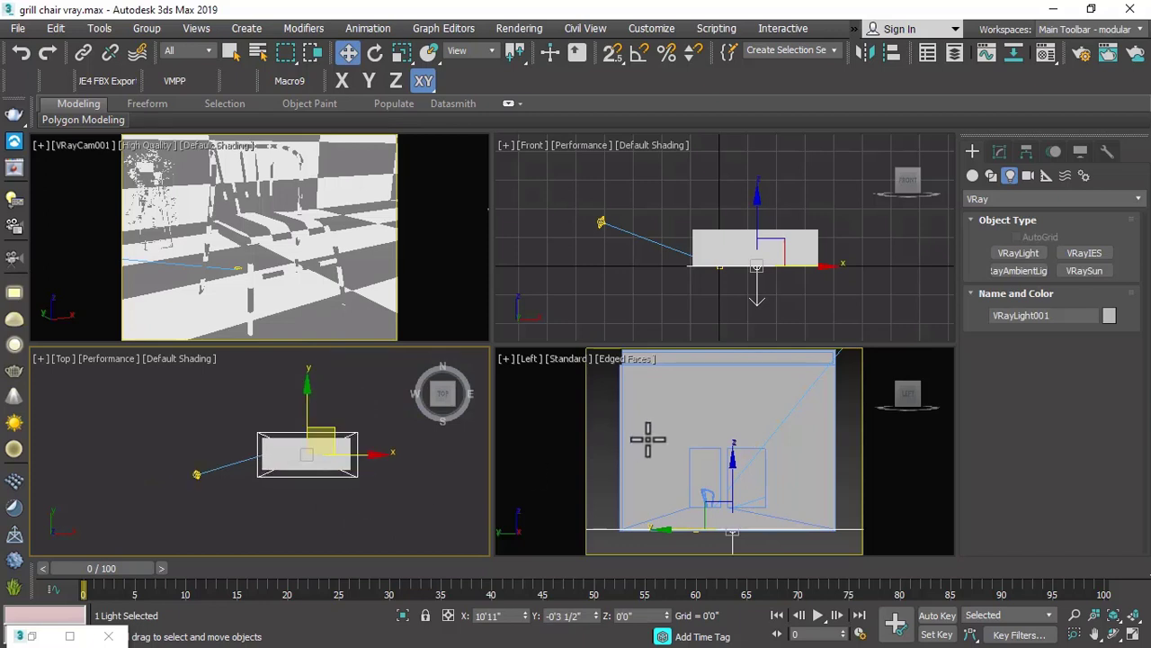
left_click(761, 297)
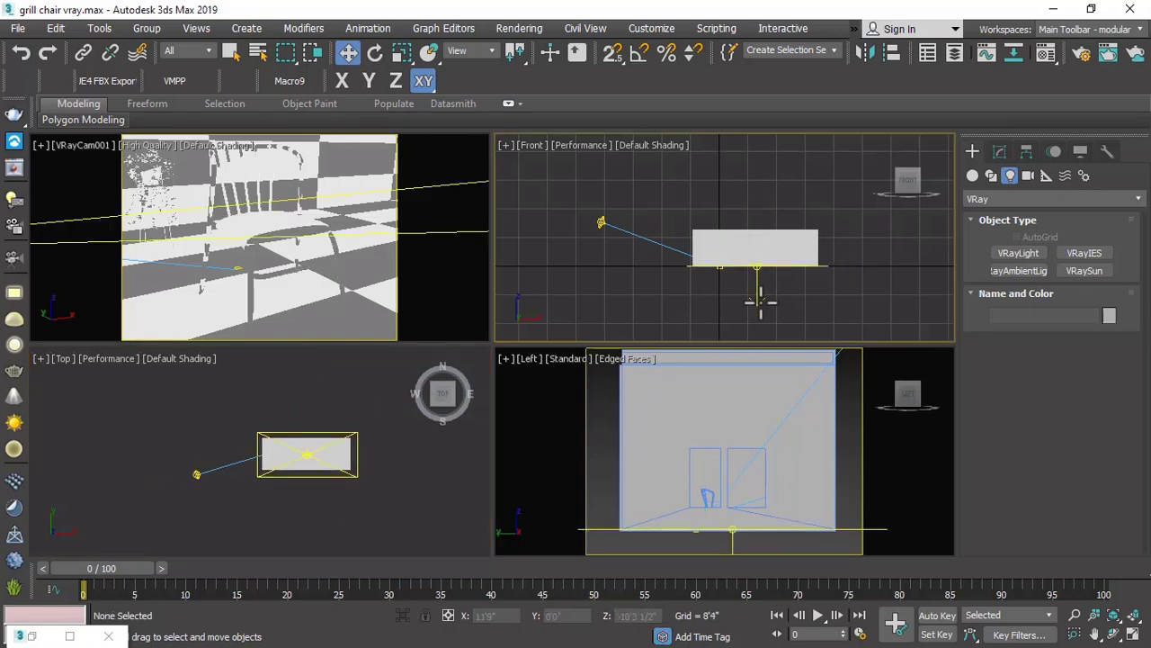
left_click_drag(755, 212, 743, 183)
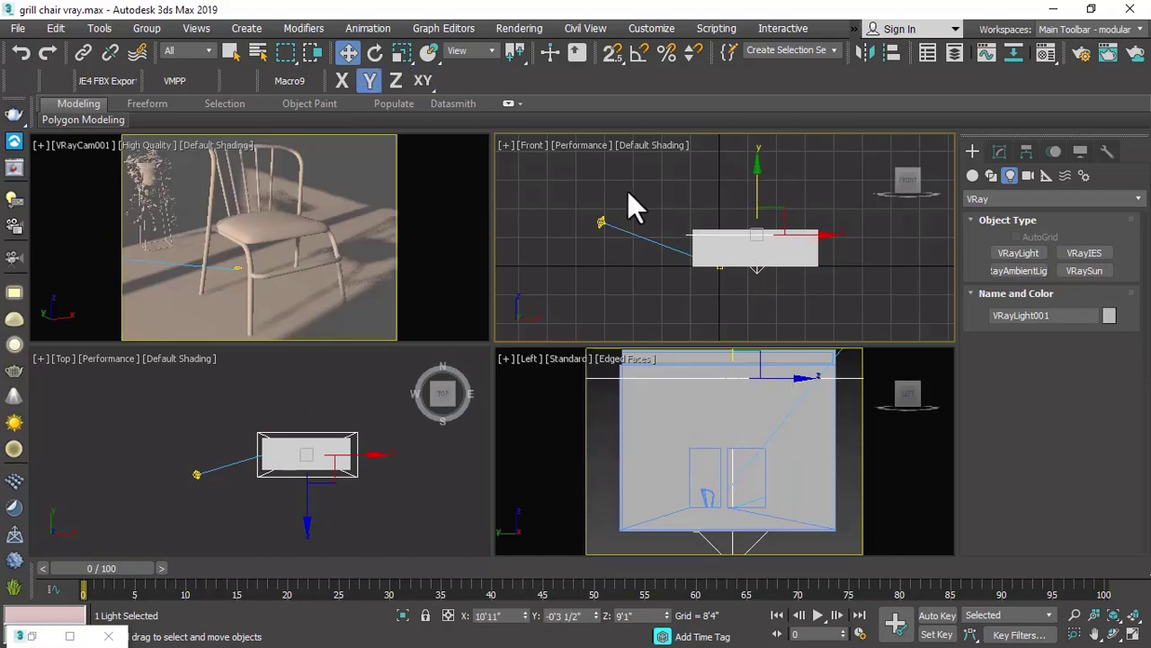
Run a test render of the camera view to check the sun and ceiling light, and close the frame buffer.
key("shift+q")
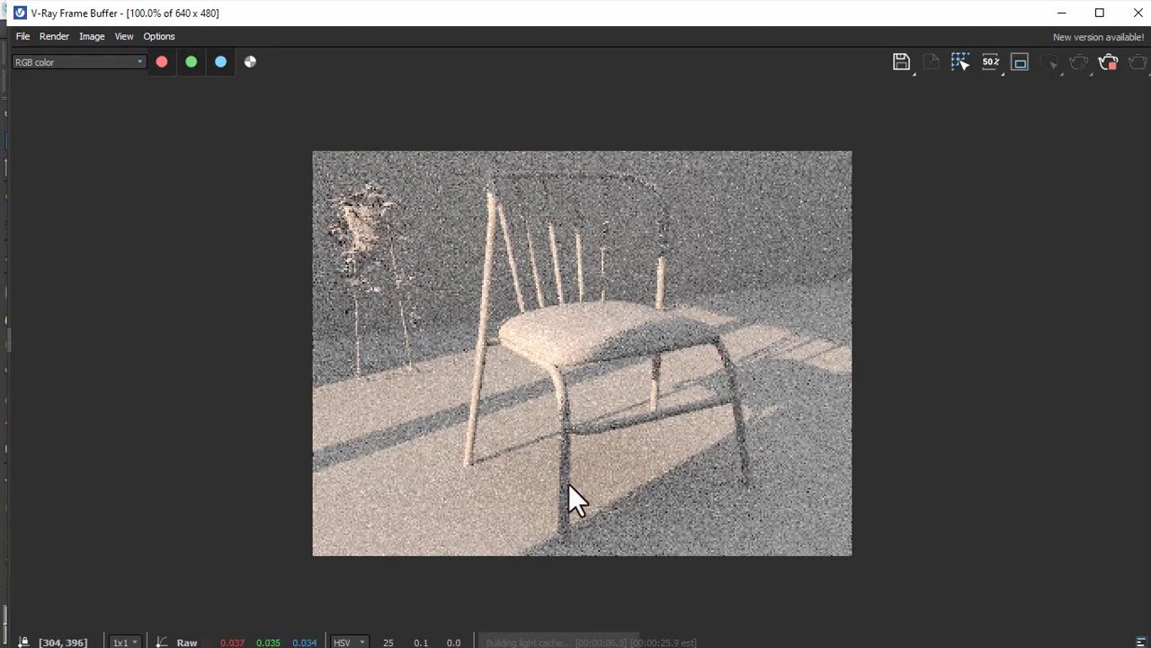
left_click(1138, 12)
left_click(984, 126)
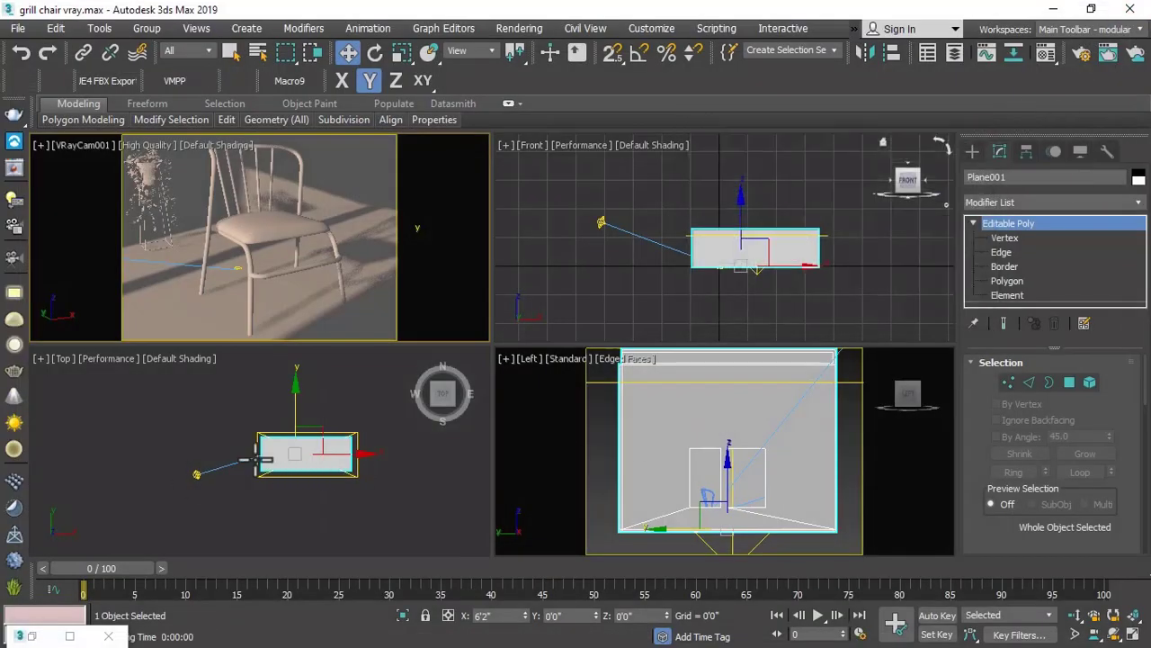
Set the VRaySun's size multiplier to 10 to soften its shadows.
left_click(196, 474)
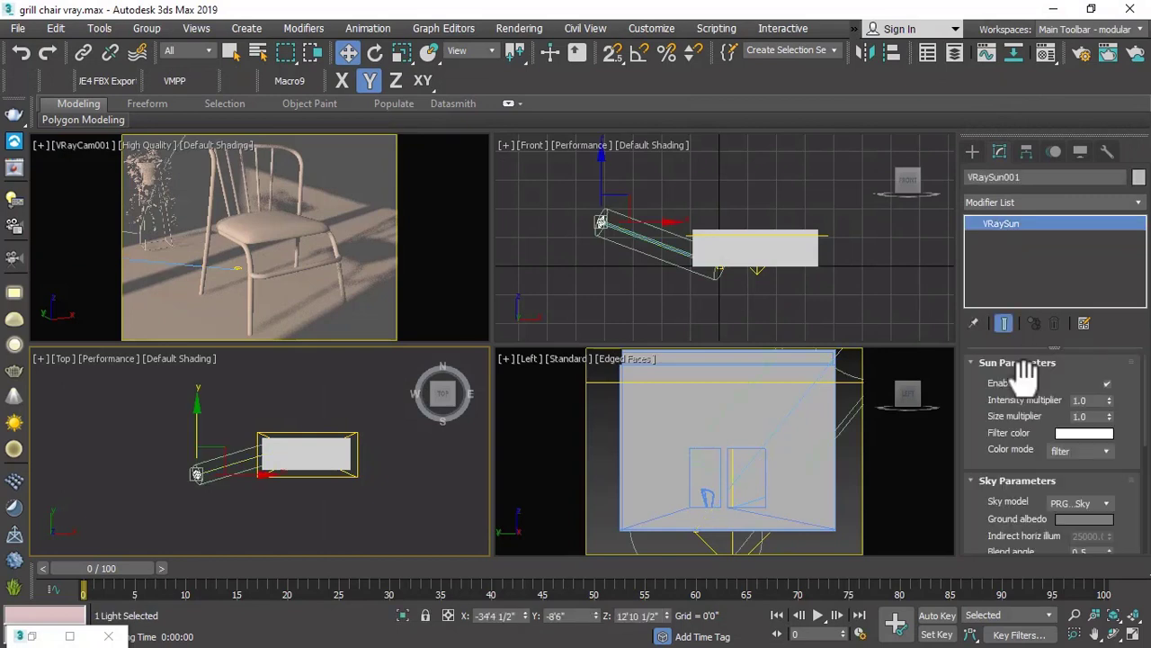
left_click_drag(1099, 416, 1058, 416)
type("5")
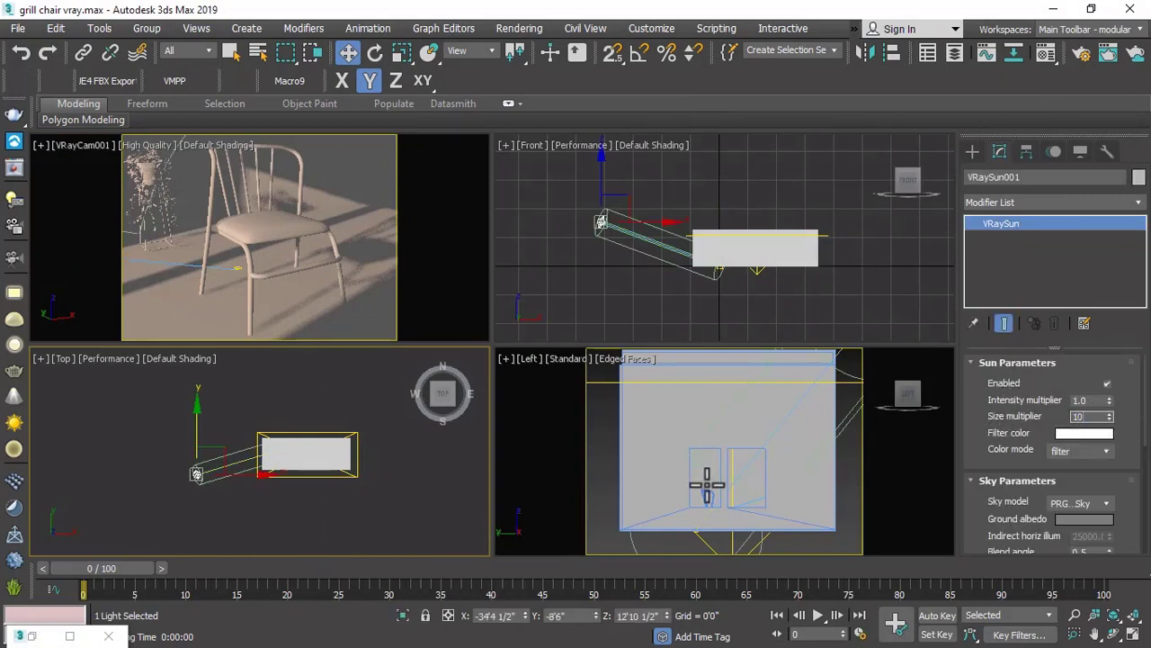
left_click(446, 481)
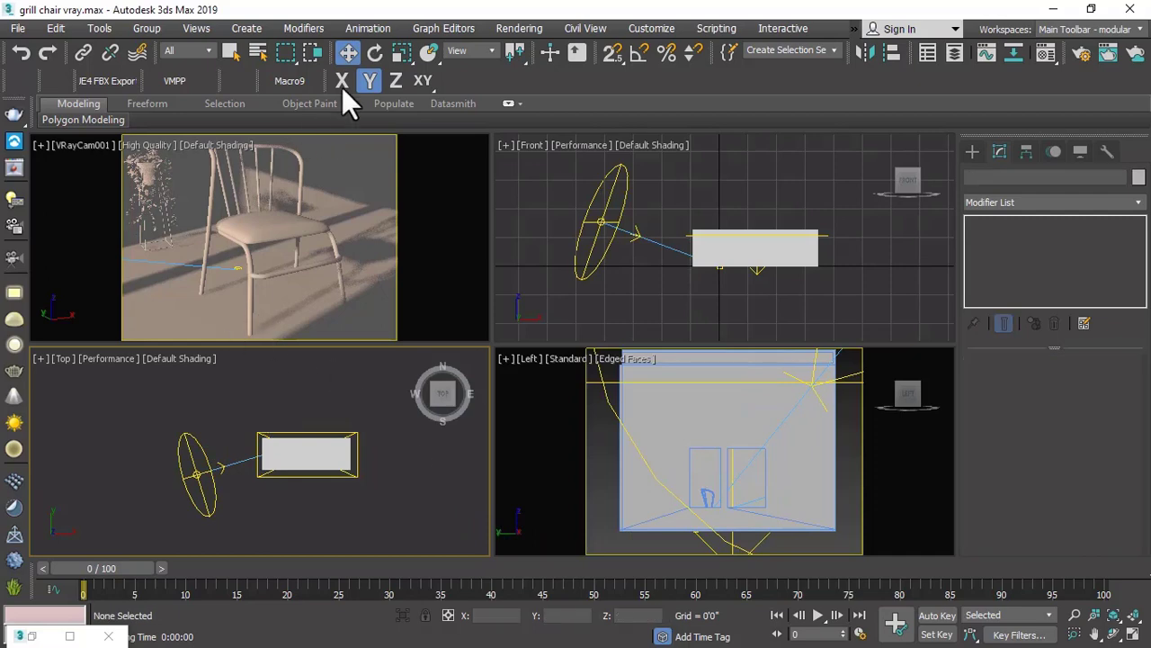
Run a test render of the camera view to check the softened sun shadows, and close the frame buffer.
left_click(517, 28)
left_click(530, 62)
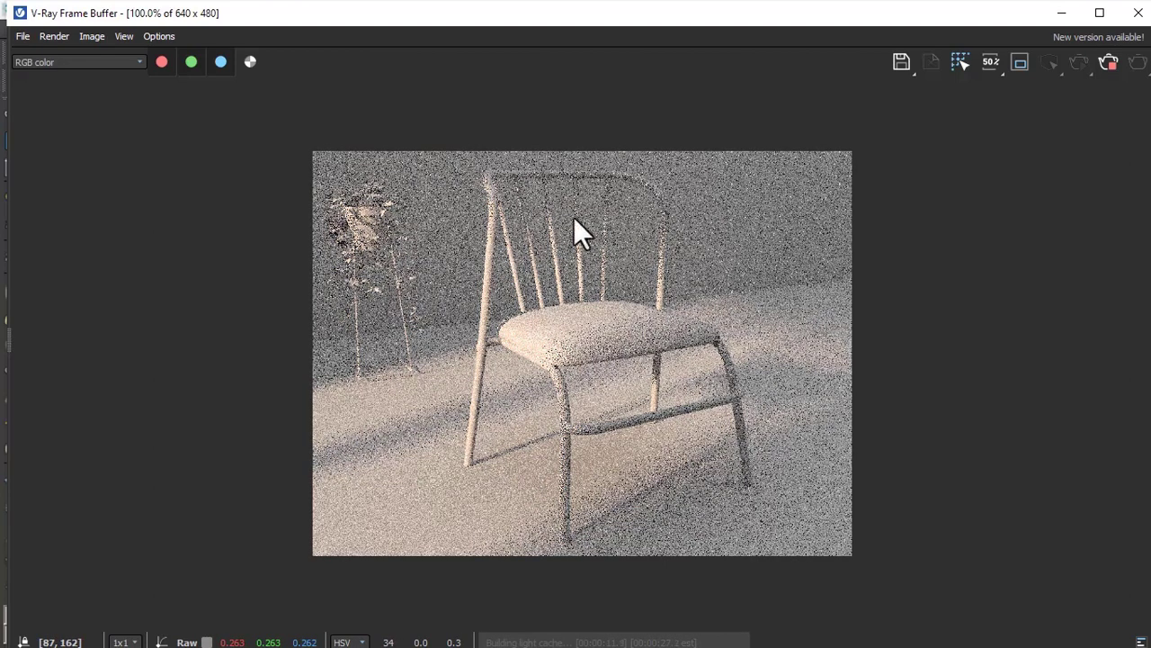
left_click(1140, 14)
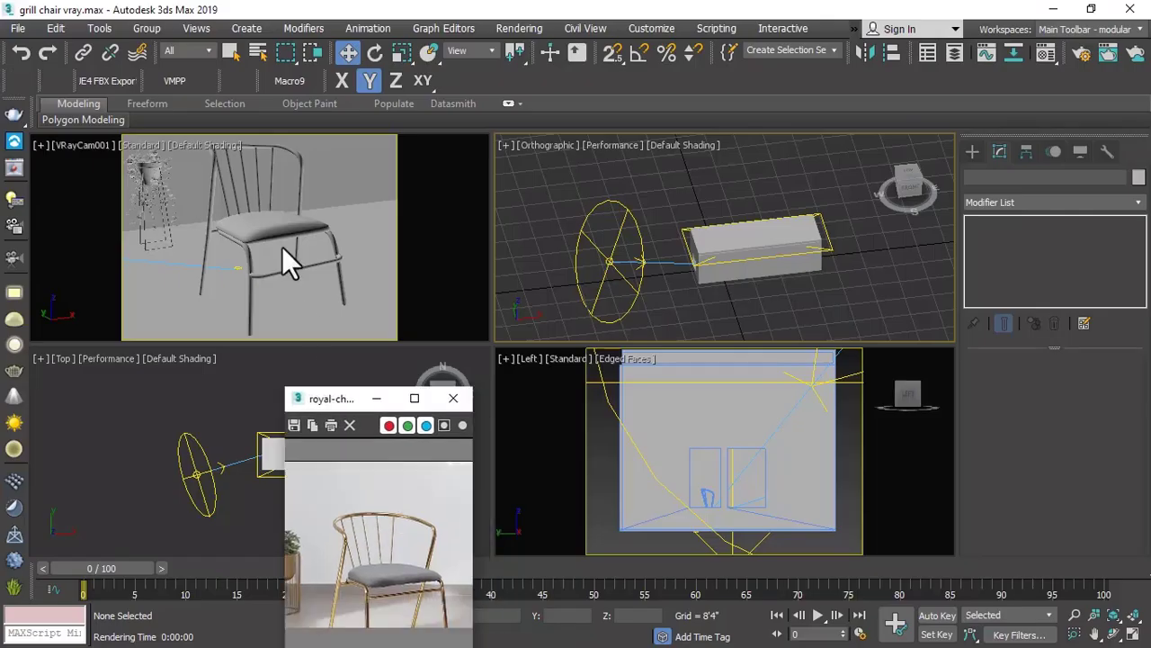
Widen the reference photo window and zoom in to examine the chair legs and the floor around them.
scroll(264, 396, "up", 2)
scroll(276, 360, "down", 2)
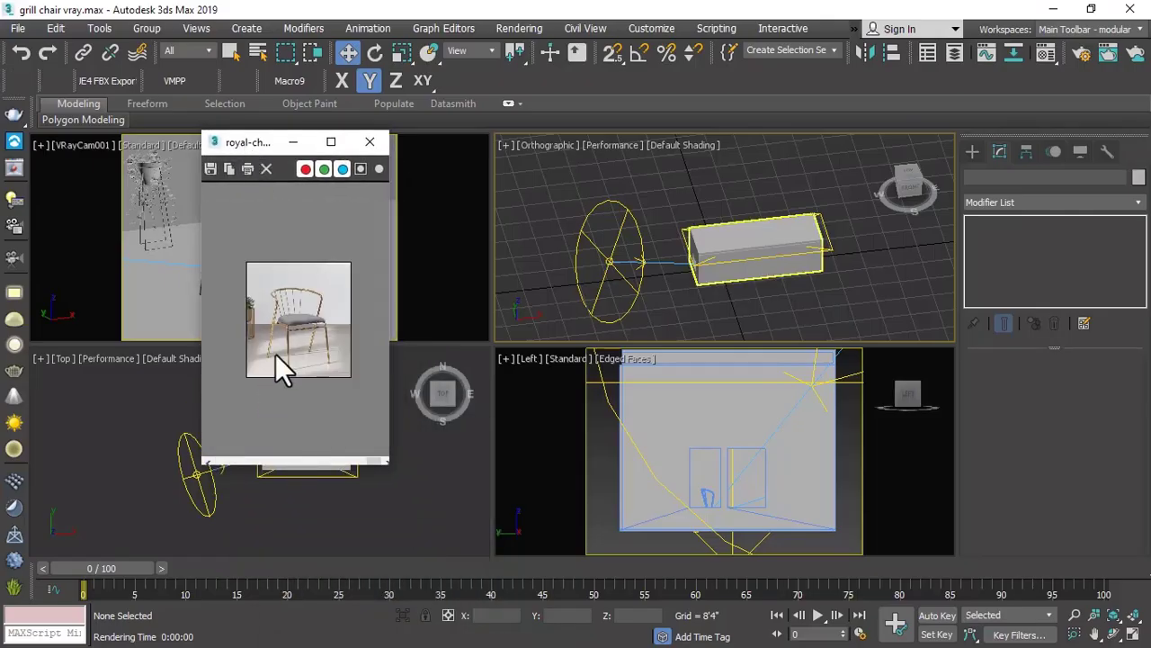
scroll(275, 360, "up", 3)
left_click_drag(389, 308, 609, 298)
scroll(400, 376, "down", 2)
scroll(374, 384, "up", 2)
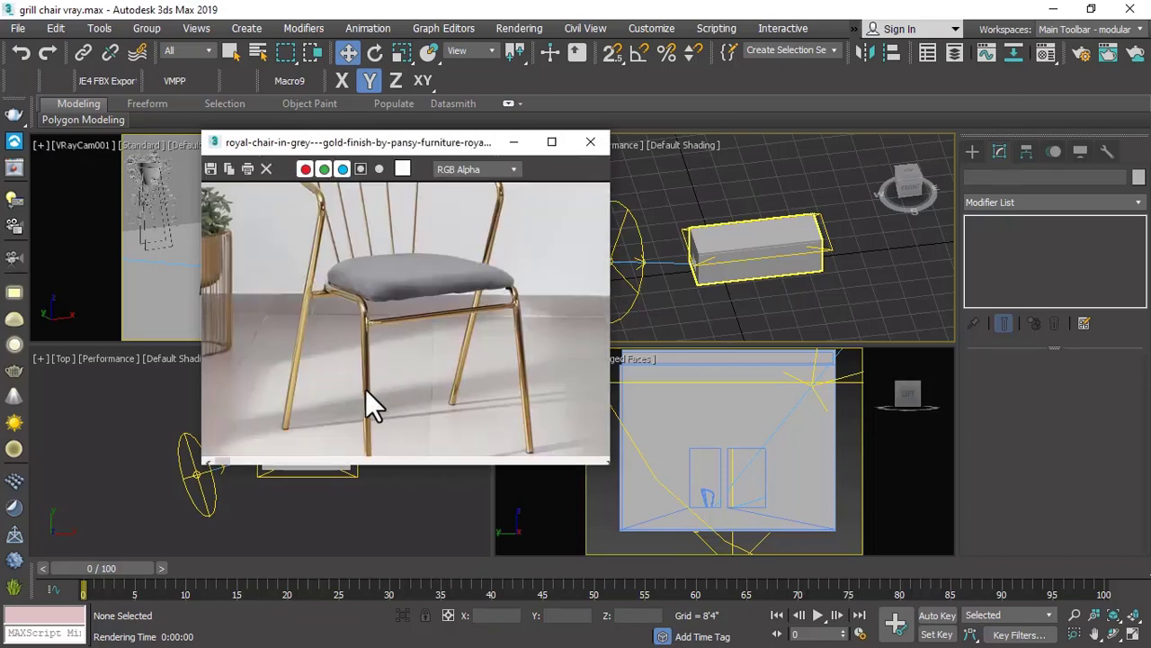
Name the second sample material "tile mt" and sample its diffuse colour from the reference photo's floor, RGB 89, 85, 79.
left_click(1046, 54)
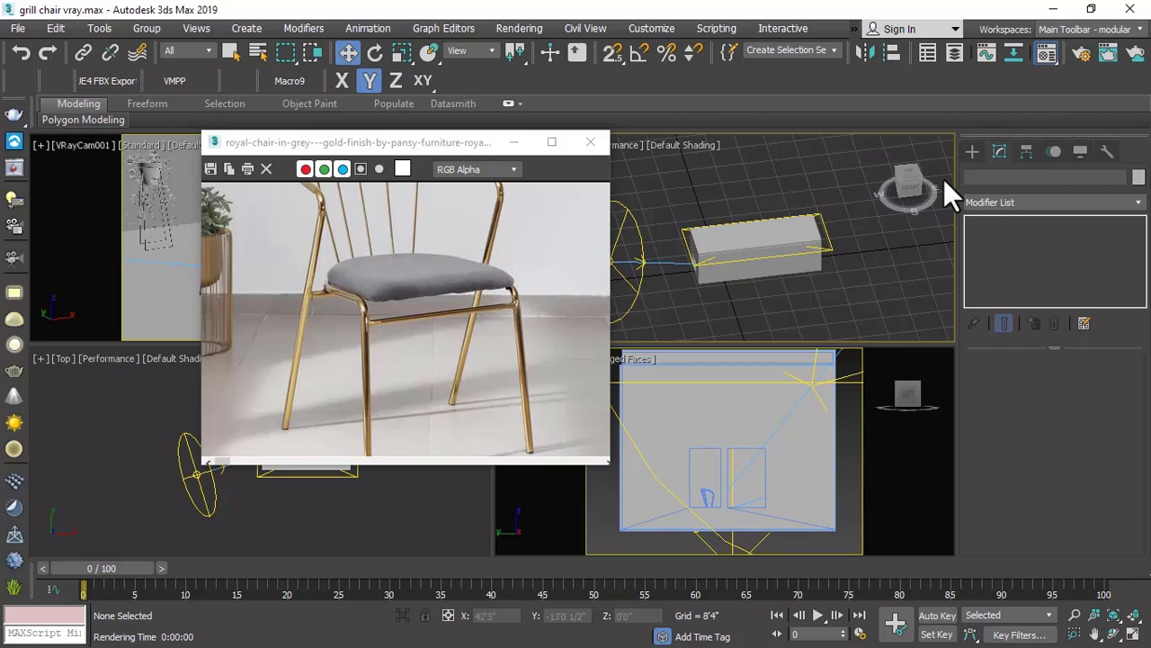
left_click_drag(822, 149, 835, 150)
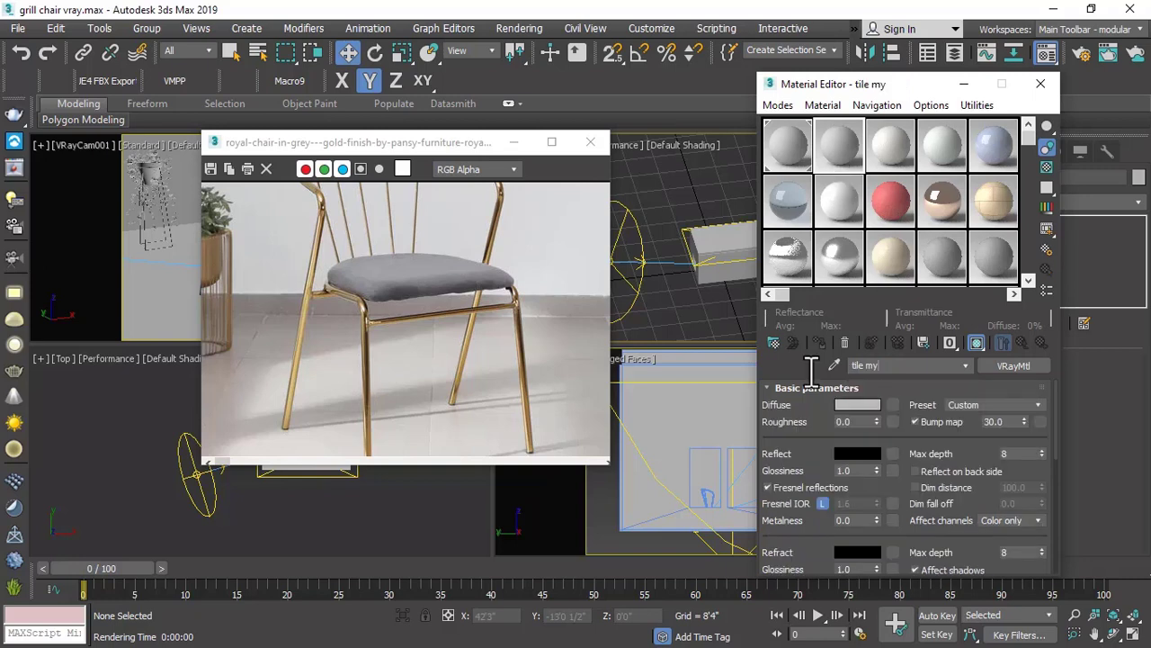
type("t")
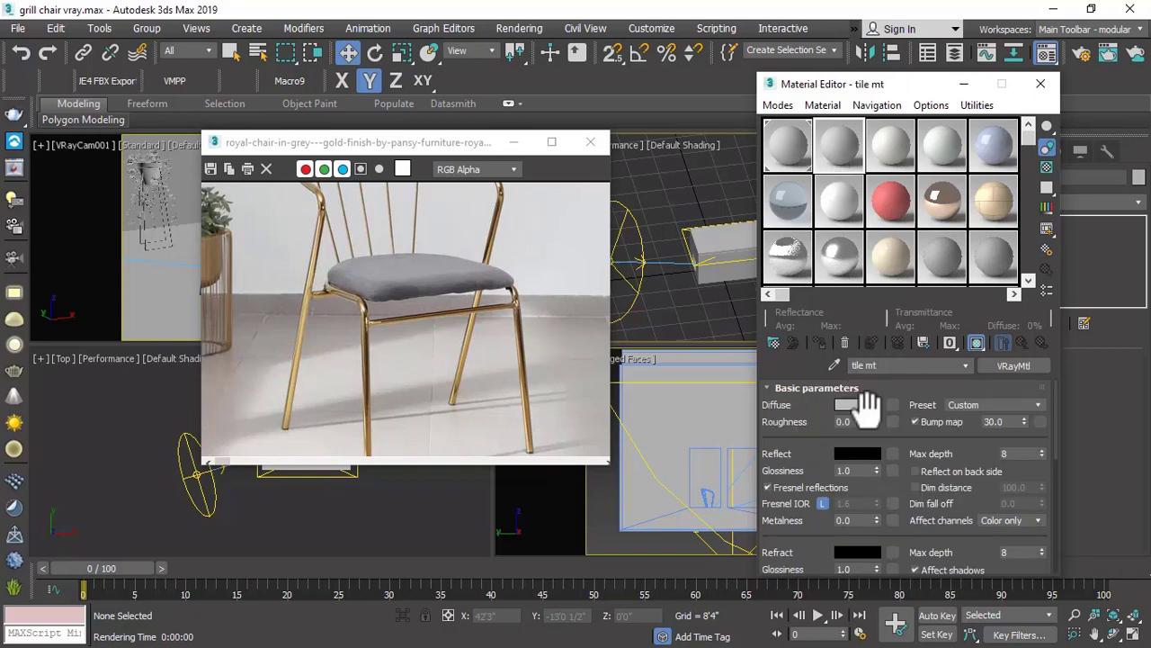
left_click(862, 404)
left_click(354, 256)
left_click(292, 324)
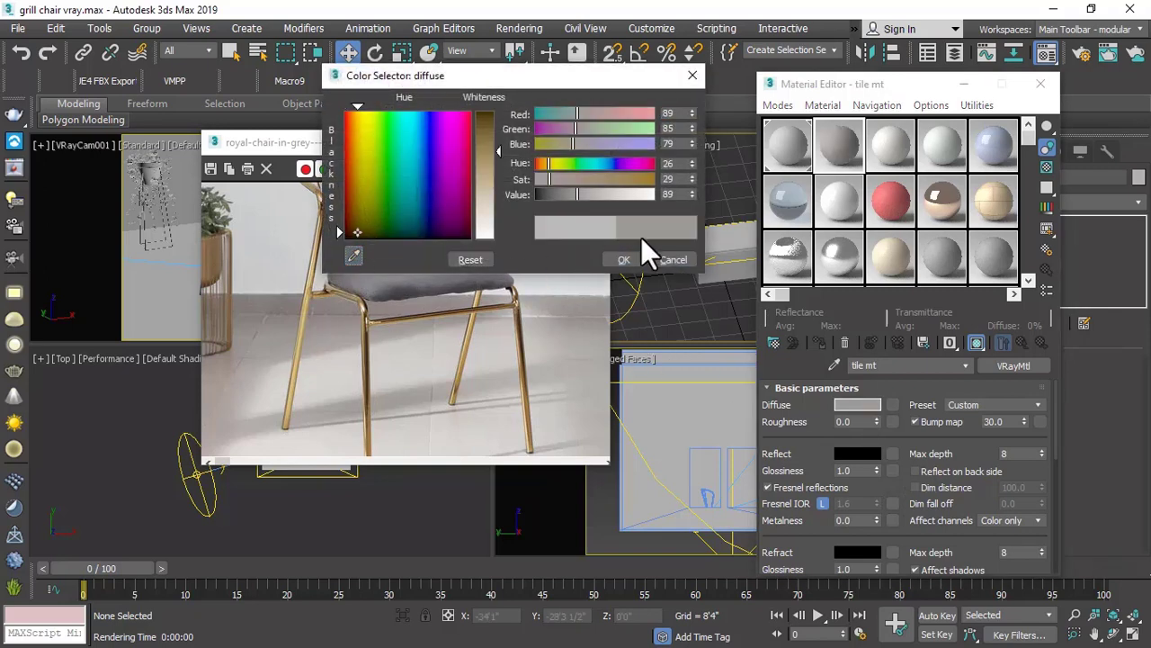
left_click(623, 259)
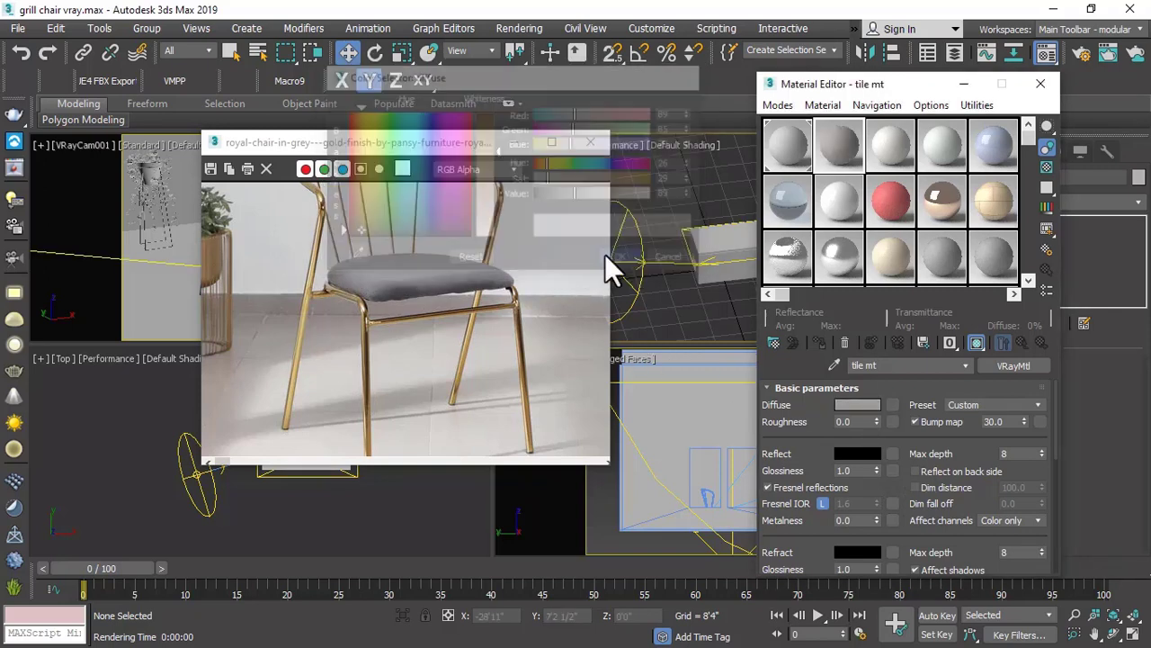
Set the reflection colour of the tile mt material to a near-white grey with value 226.
left_click(856, 453)
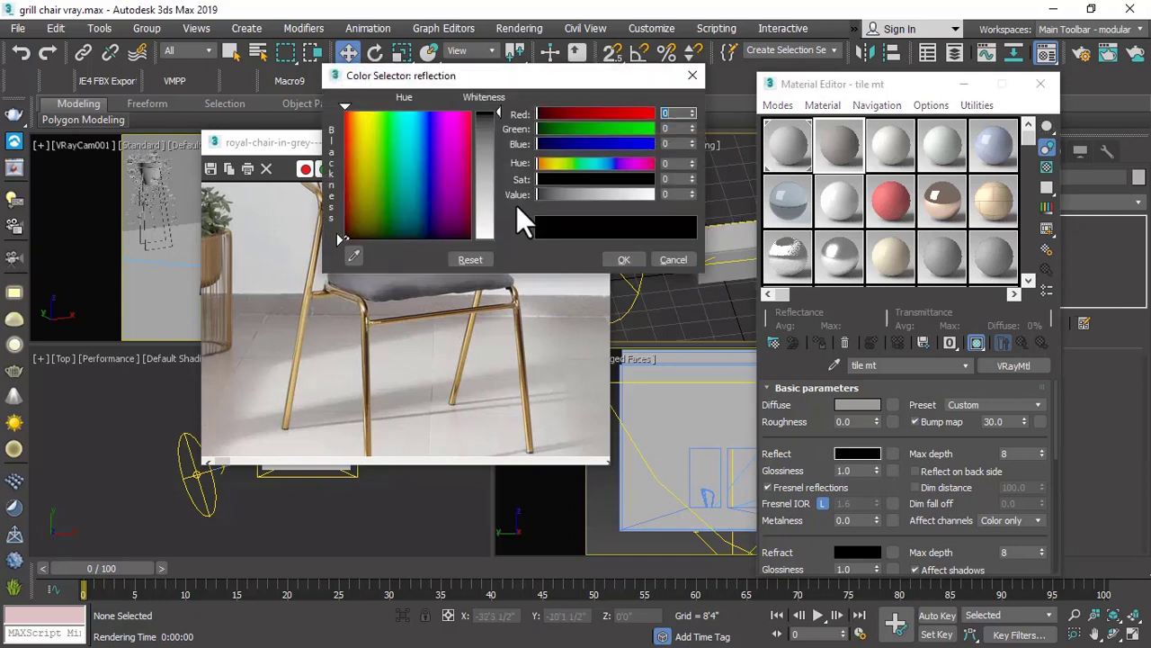
left_click(484, 221)
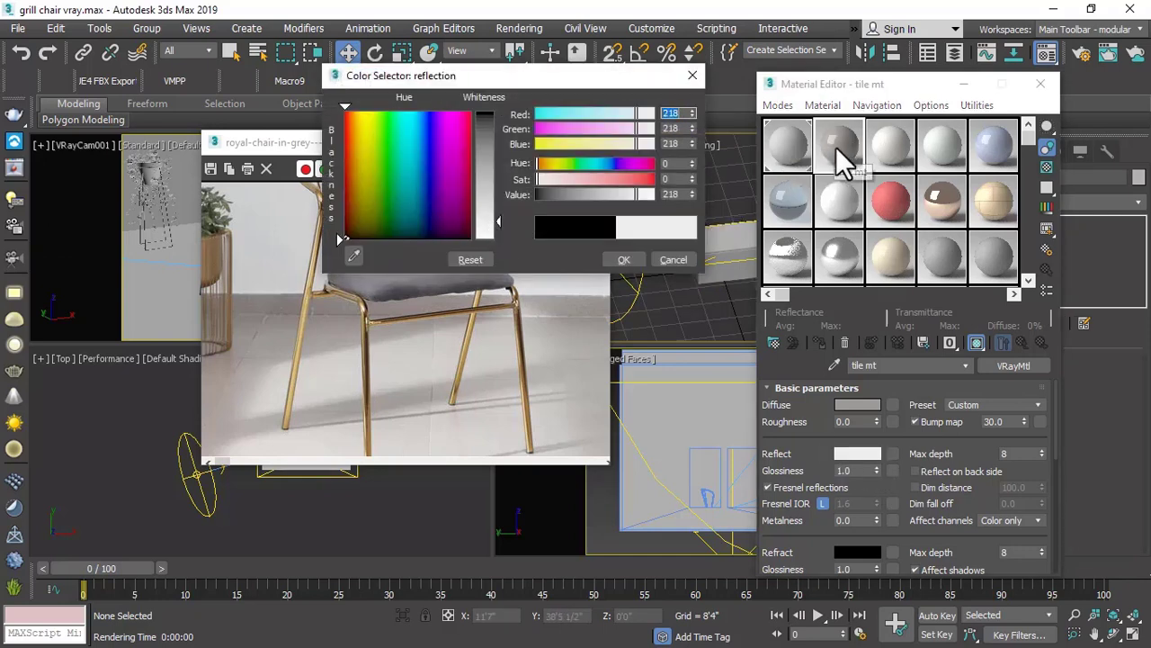
left_click(484, 226)
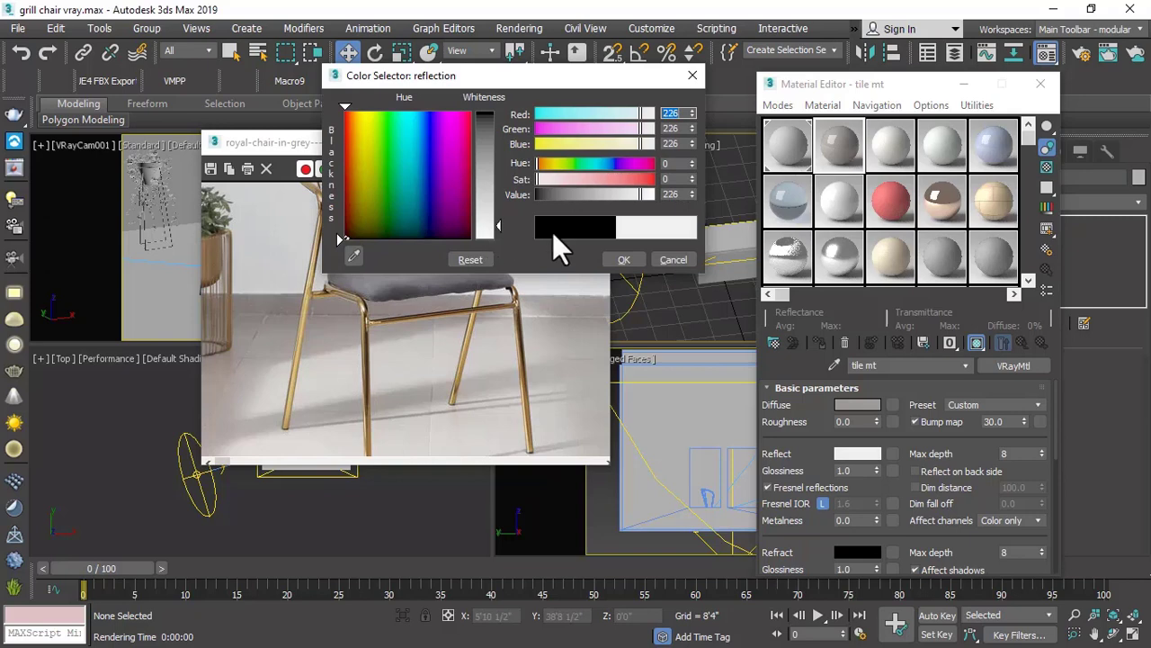
left_click(624, 260)
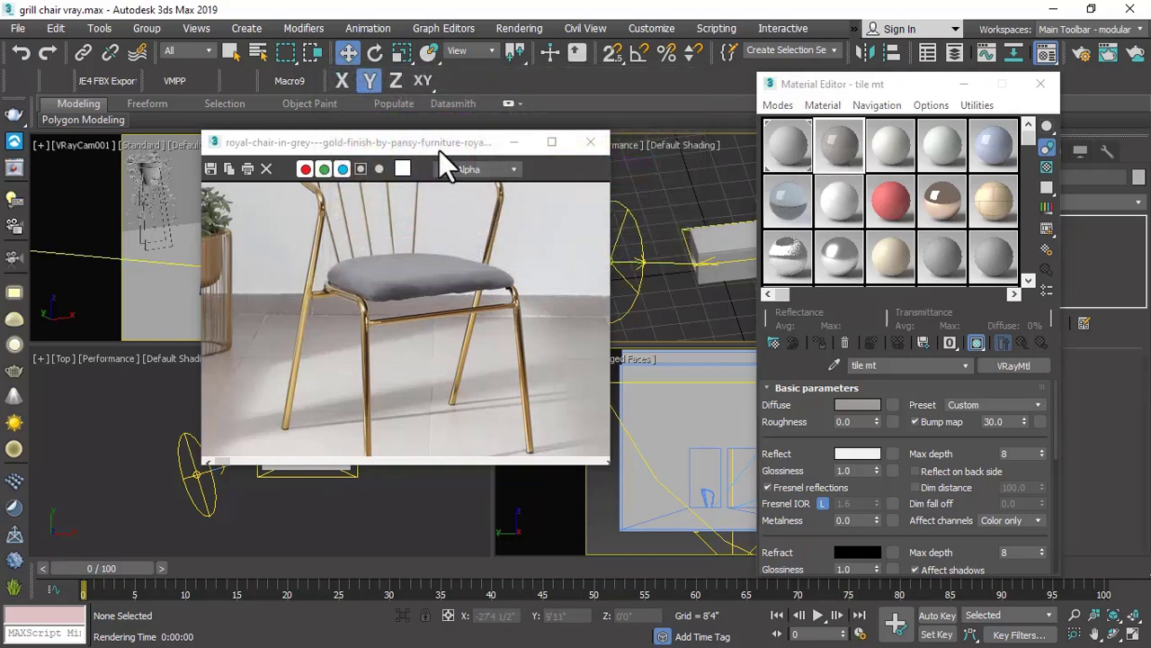
Select the floor polygon of the room mesh Plane001 and detach it as a separate object.
left_click_drag(441, 142, 318, 438)
left_click(339, 315)
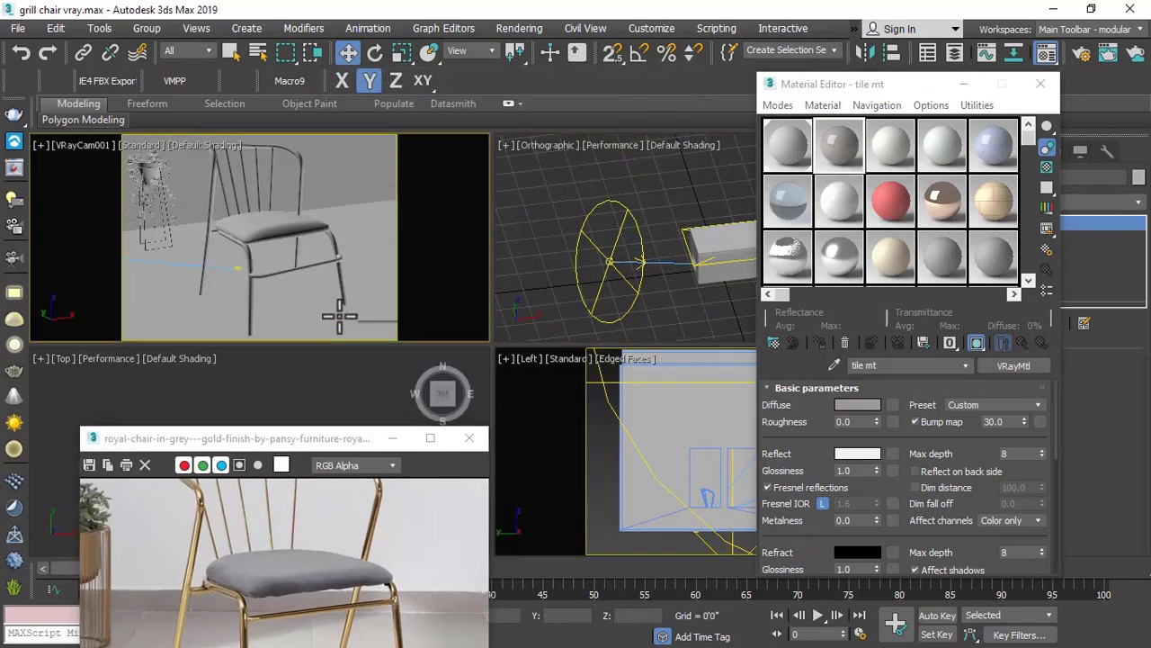
left_click_drag(831, 88, 680, 186)
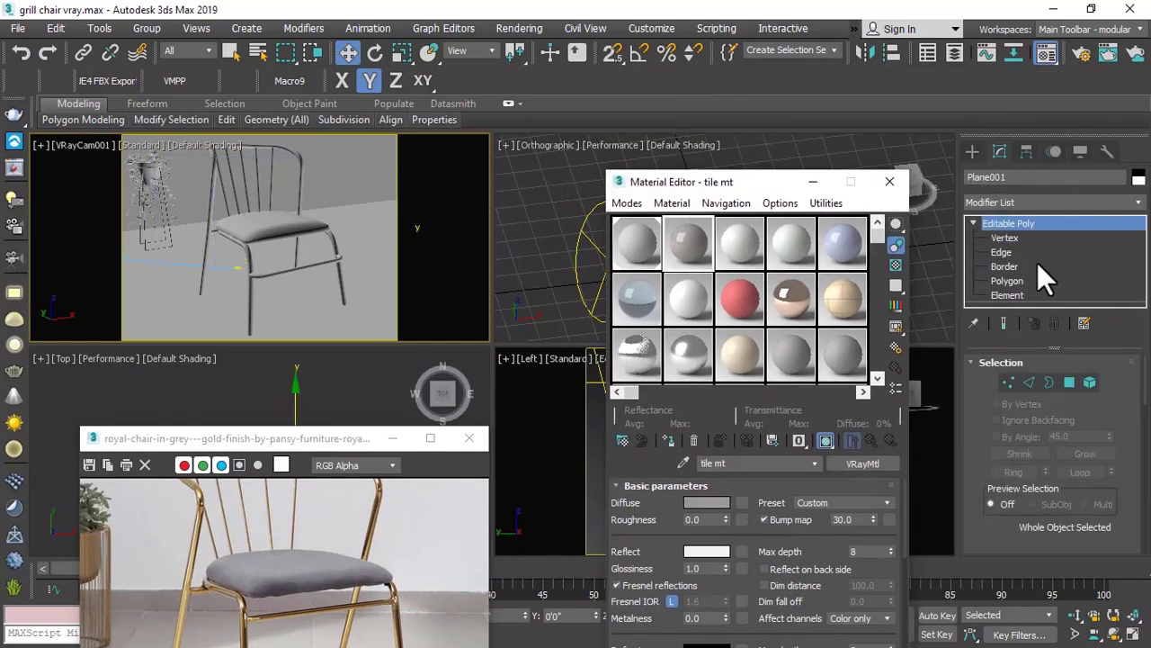
left_click(1011, 281)
key("ctrl+a")
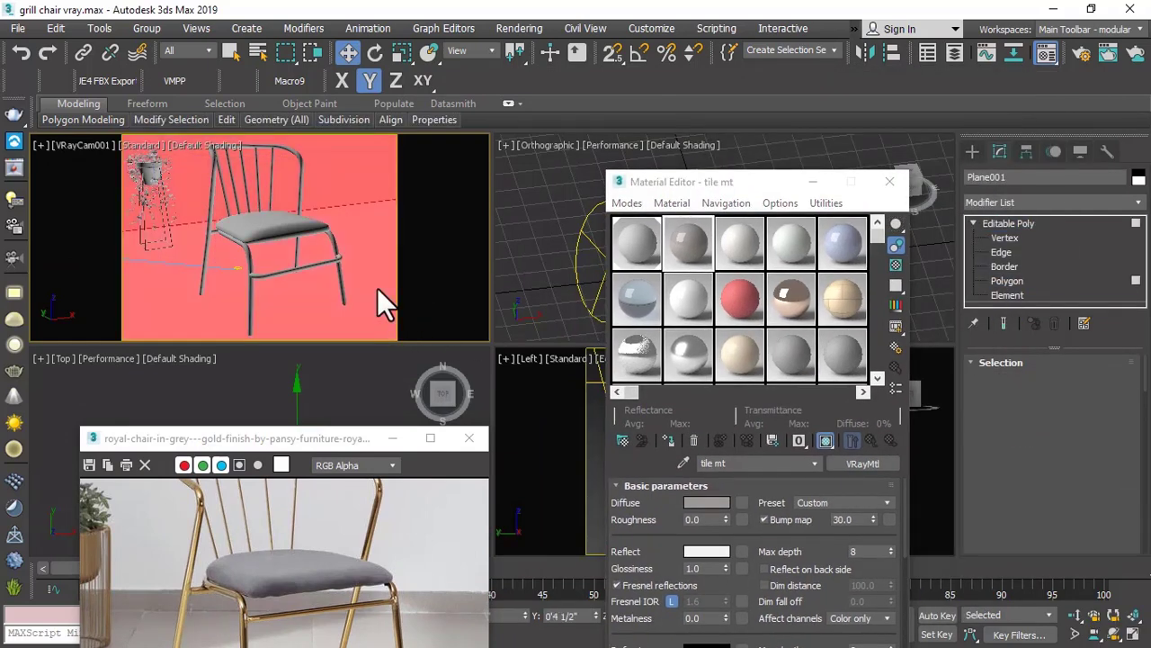
left_click(377, 288)
scroll(974, 465, "down", 5)
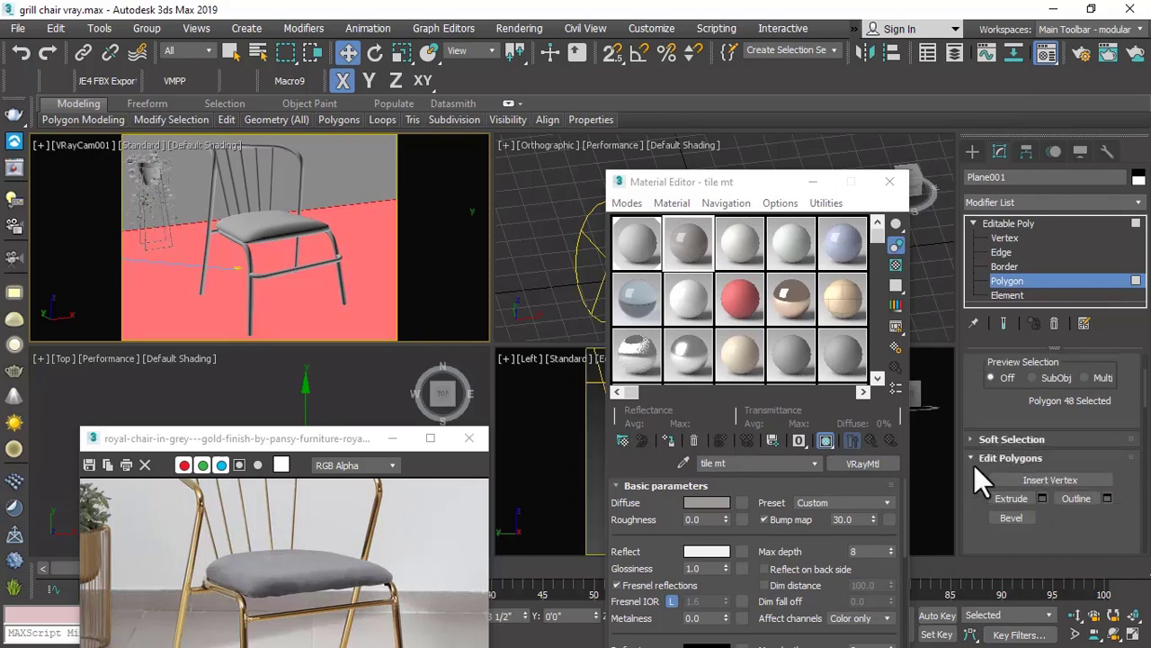
scroll(974, 465, "down", 5)
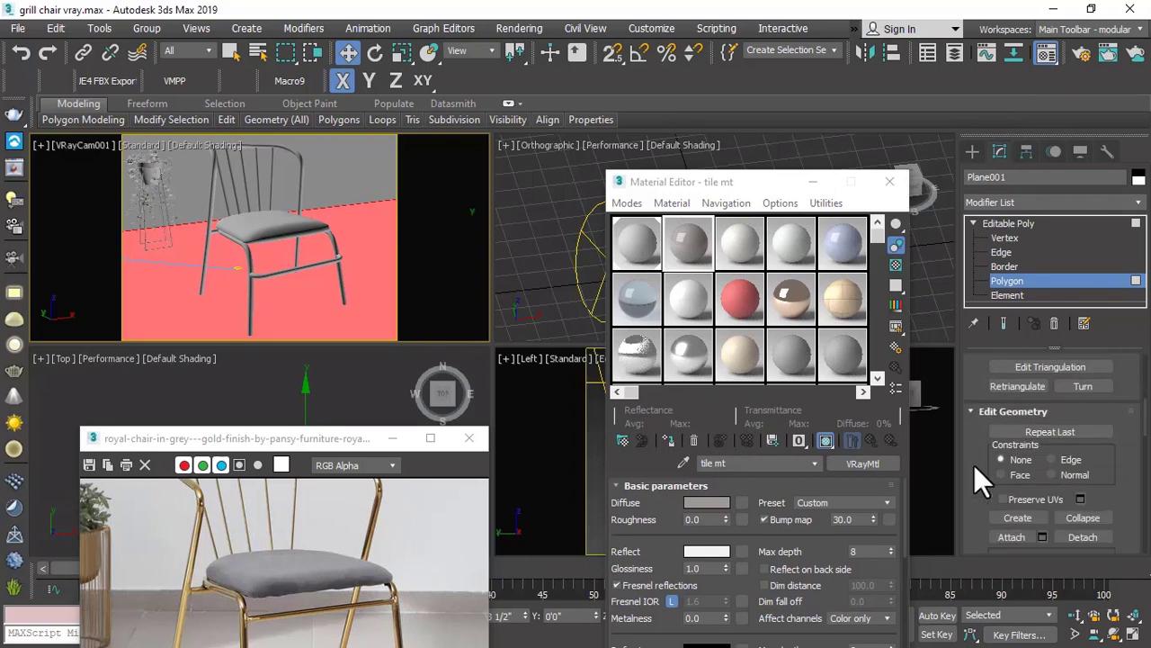
left_click(1077, 486)
left_click(632, 339)
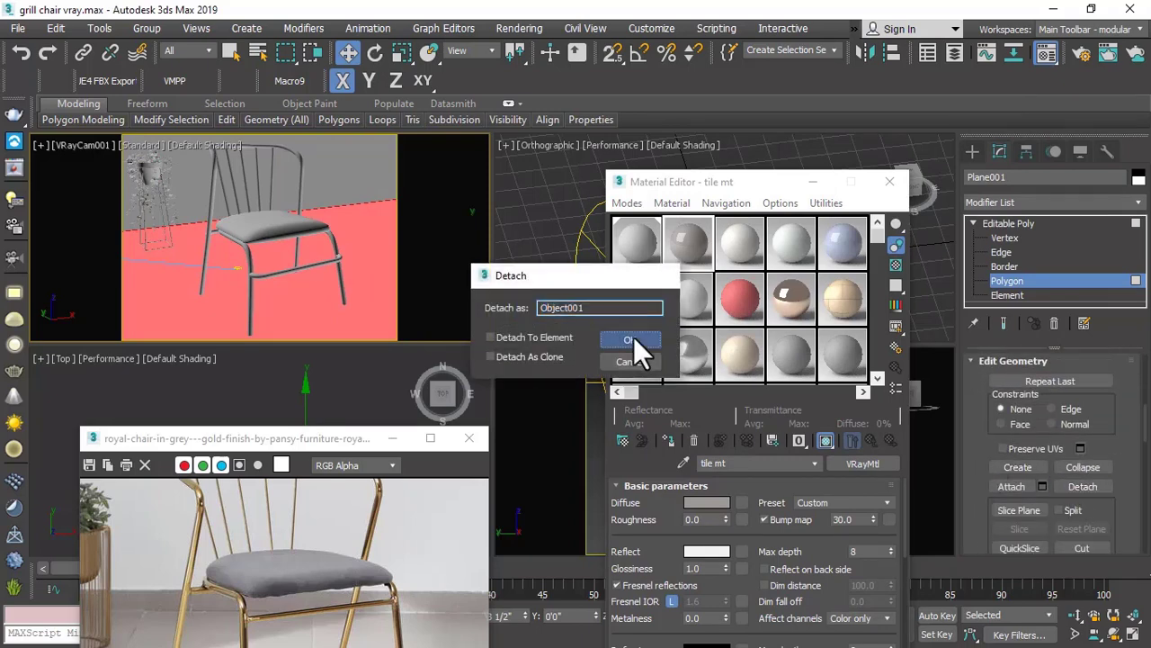
Leave polygon editing, select the detached floor and assign the tile mt material to it.
key("4")
left_click(371, 272)
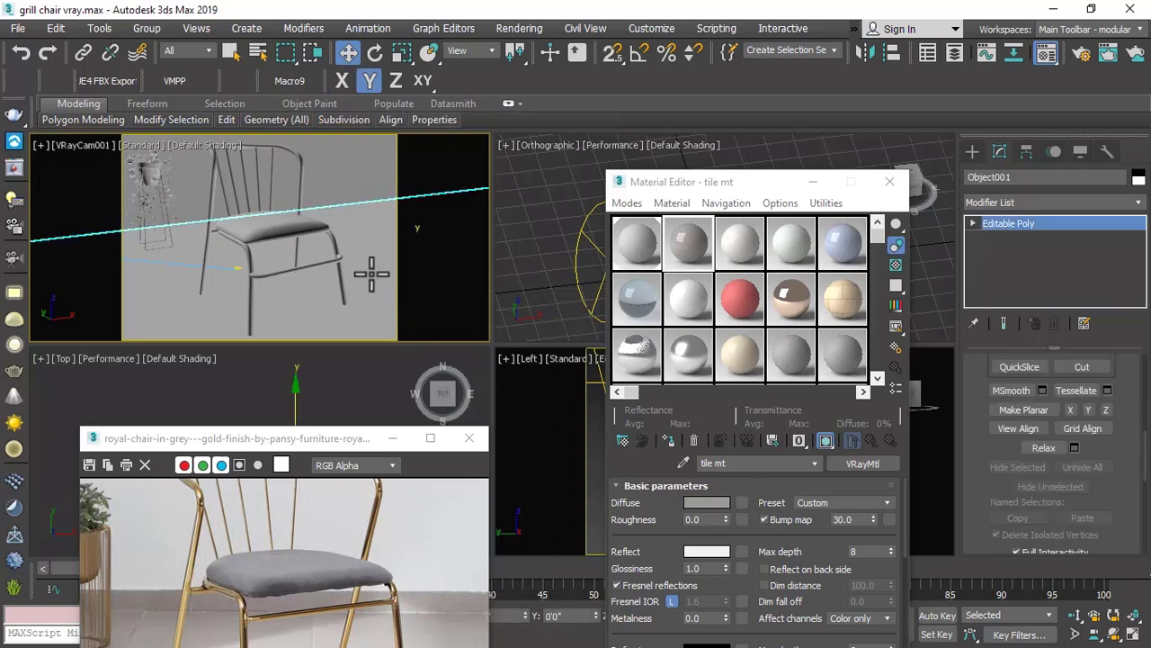
left_click(670, 438)
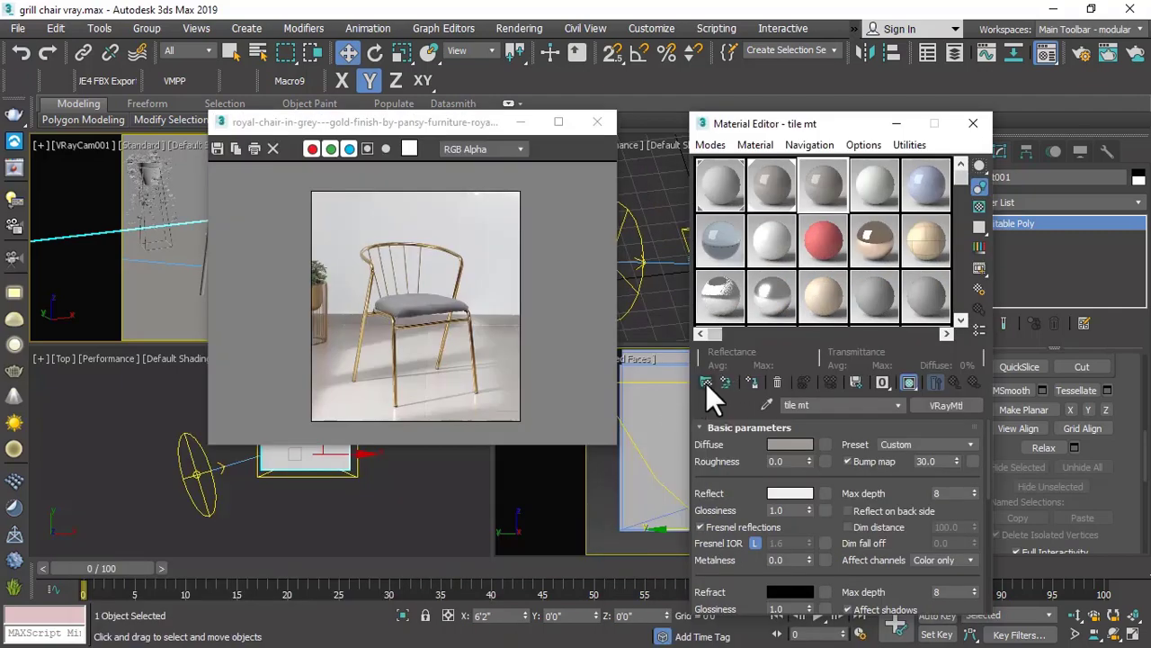
Load a new VRayMtl into the third slot and sample its diffuse colour, RGB 173, 173, 177, from the reference photo's wall.
left_click(706, 383)
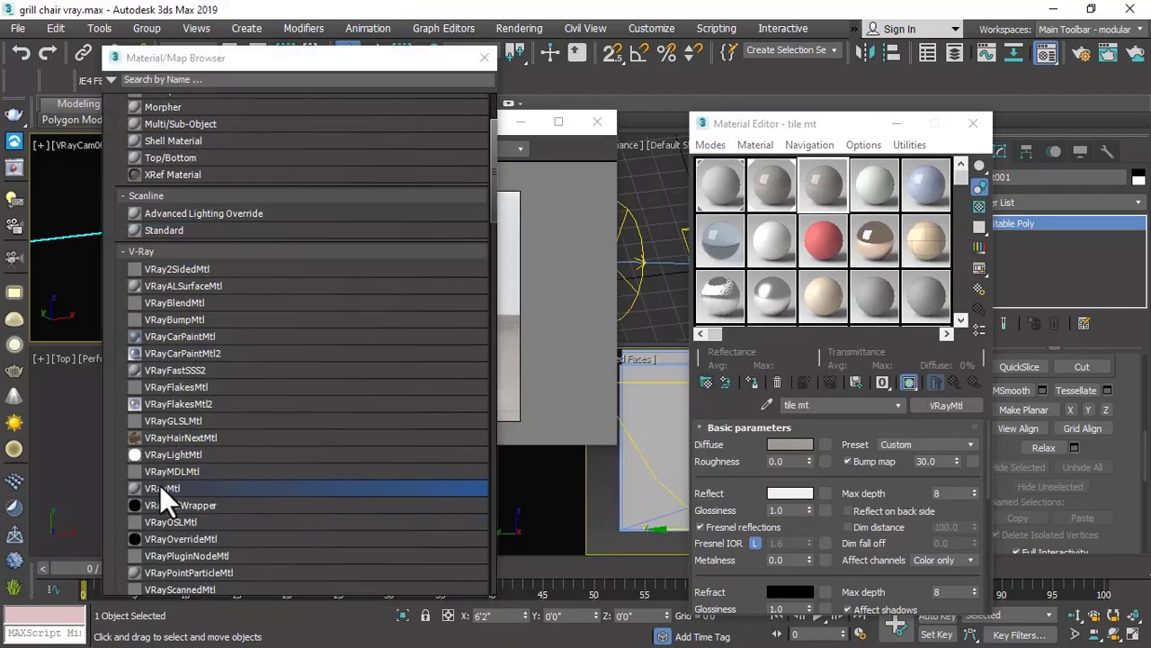
double_click(159, 487)
left_click(483, 54)
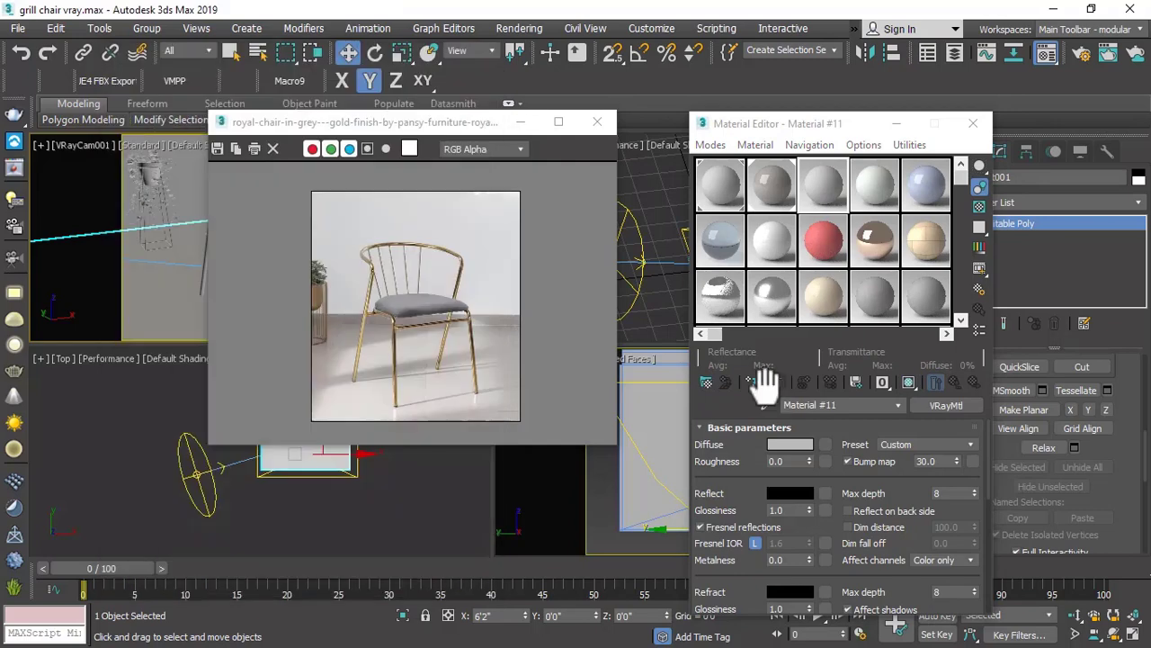
left_click(791, 444)
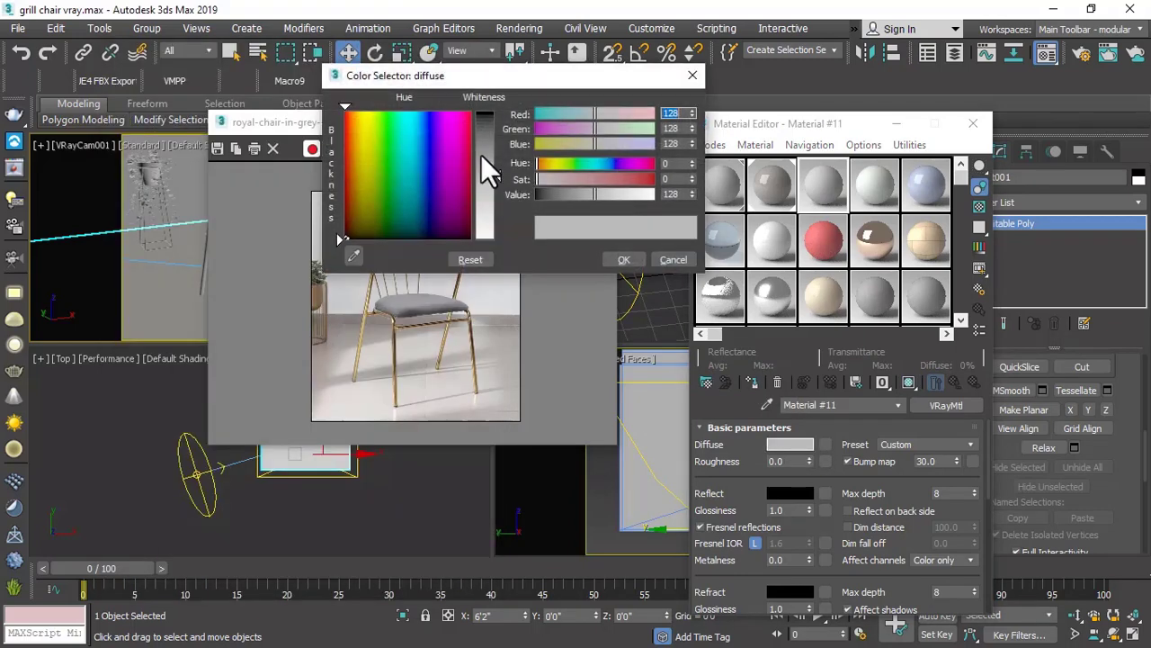
left_click_drag(490, 79, 784, 134)
left_click(659, 311)
left_click(419, 224)
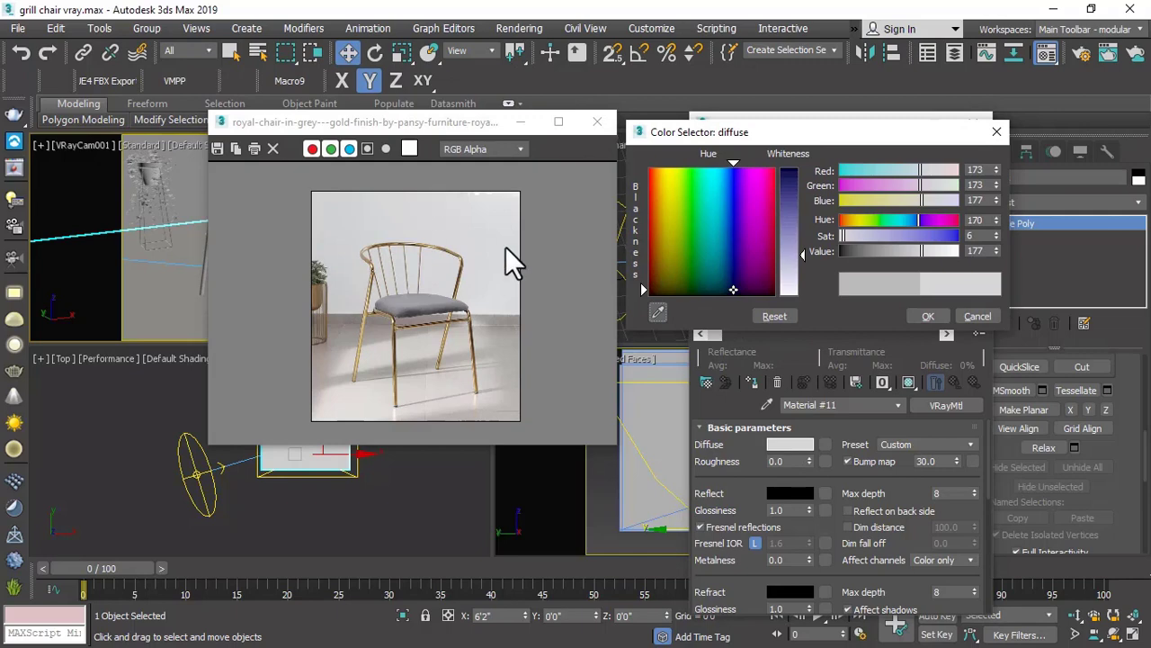
left_click(926, 317)
Set the wall material's reflection to a dark grey with value 34 and move the reference photo off the camera view.
left_click(788, 491)
left_click(791, 188)
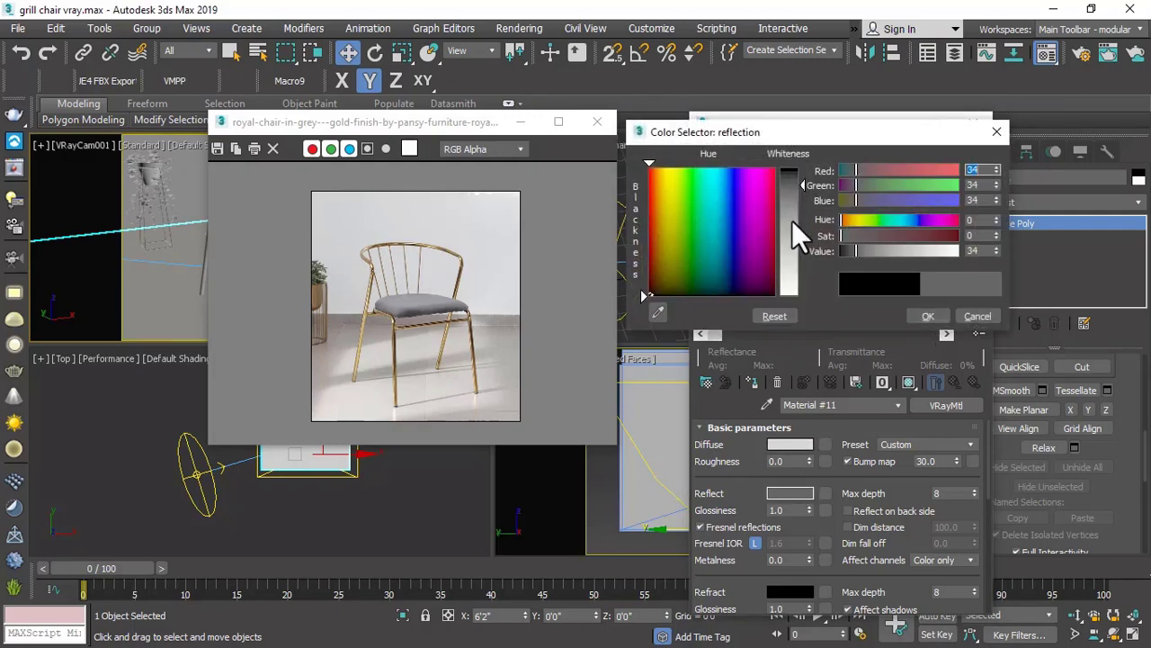
left_click(926, 315)
left_click_drag(479, 133, 352, 479)
left_click(1017, 223)
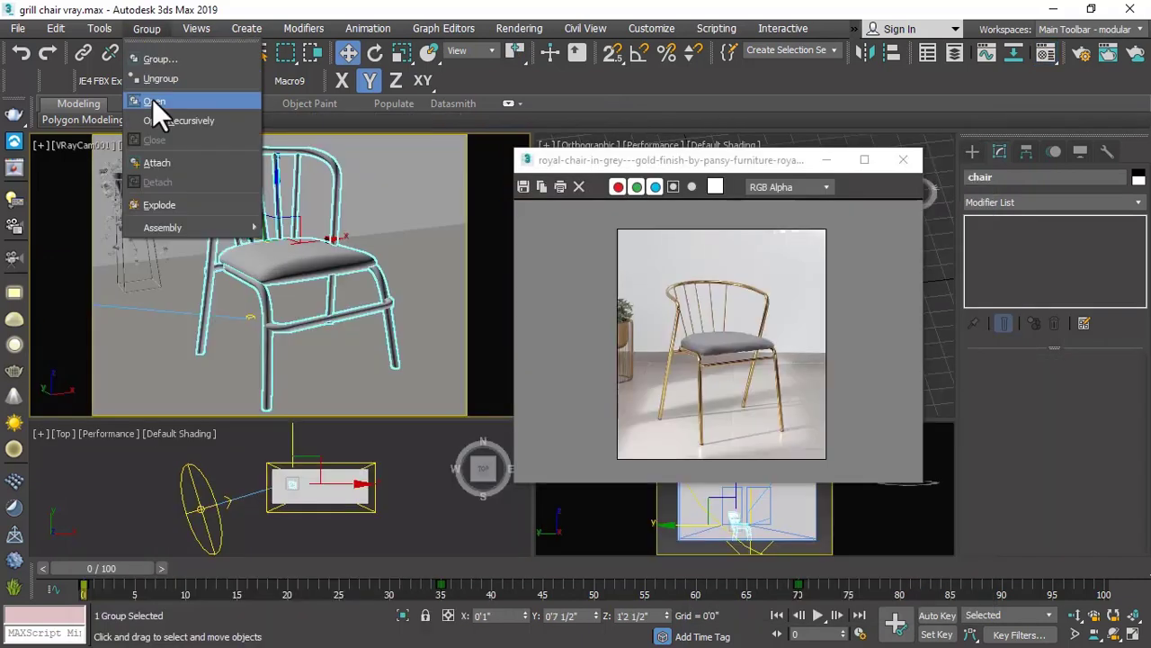
Open the chair group and select both metal frame parts, the front legs and the backrest frame.
left_click(160, 108)
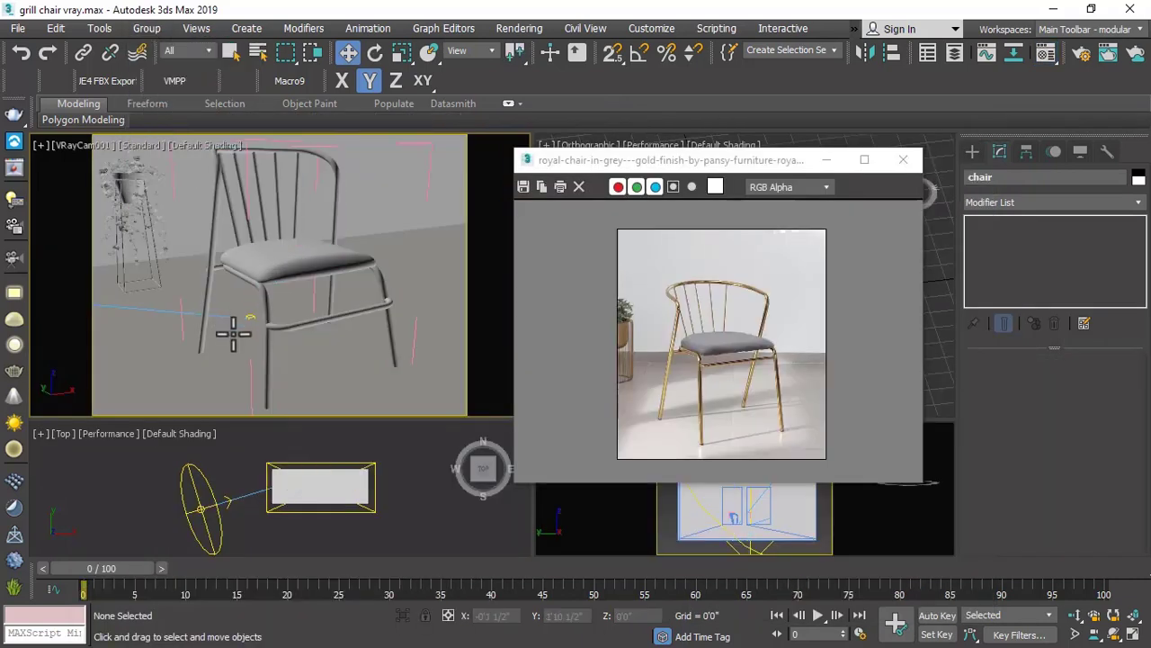
left_click(267, 336)
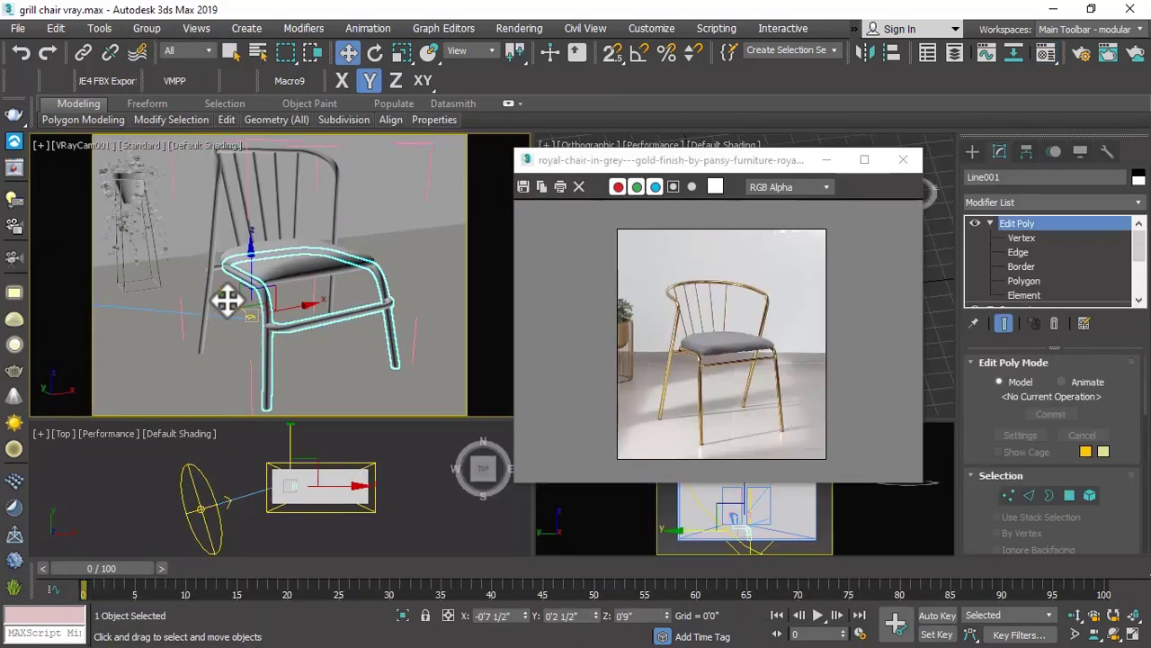
left_click(210, 286, "ctrl")
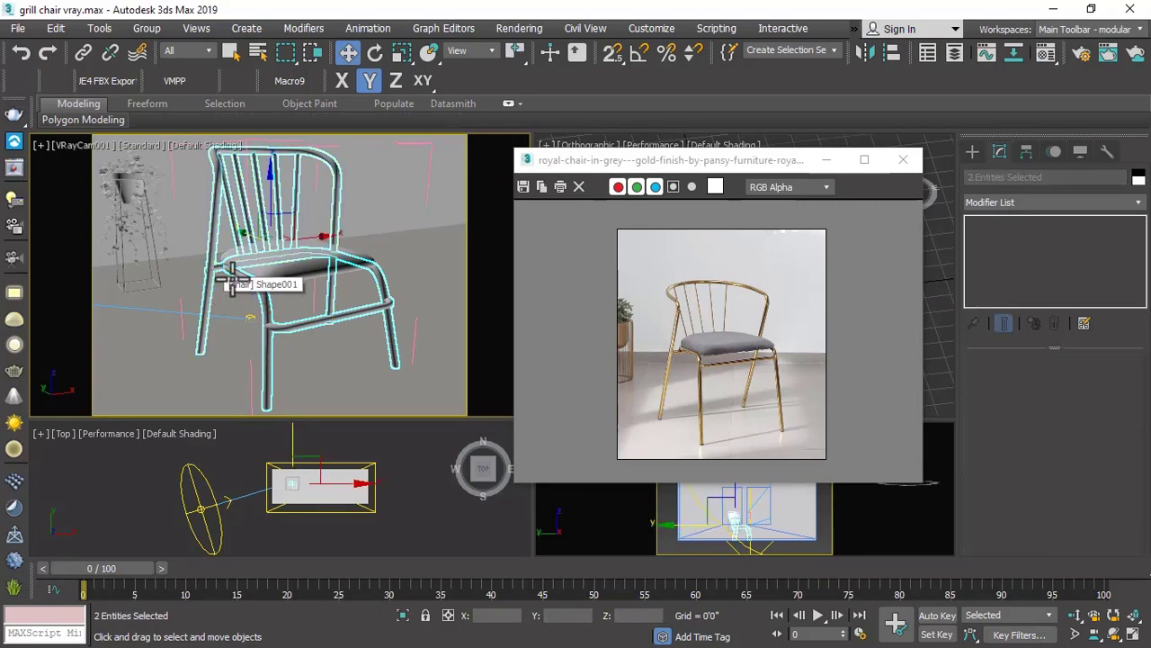
Load the Brass Furniture Polished preset from the V-Ray Clean metal library into the fourth material slot.
left_click(1041, 53)
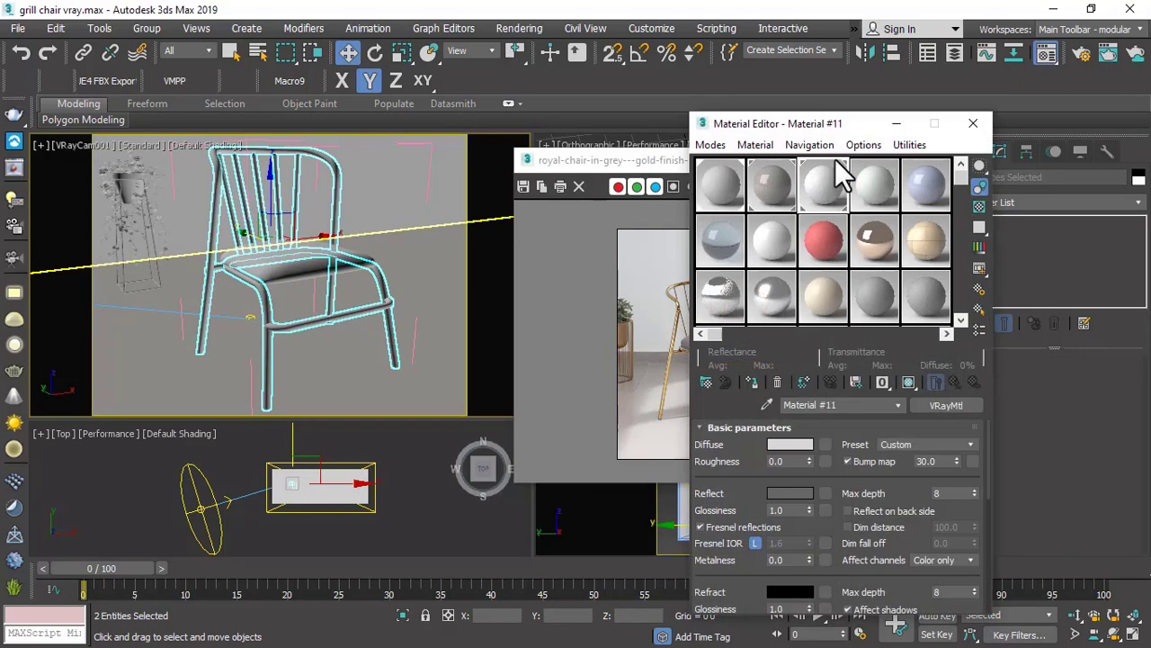
left_click(879, 184)
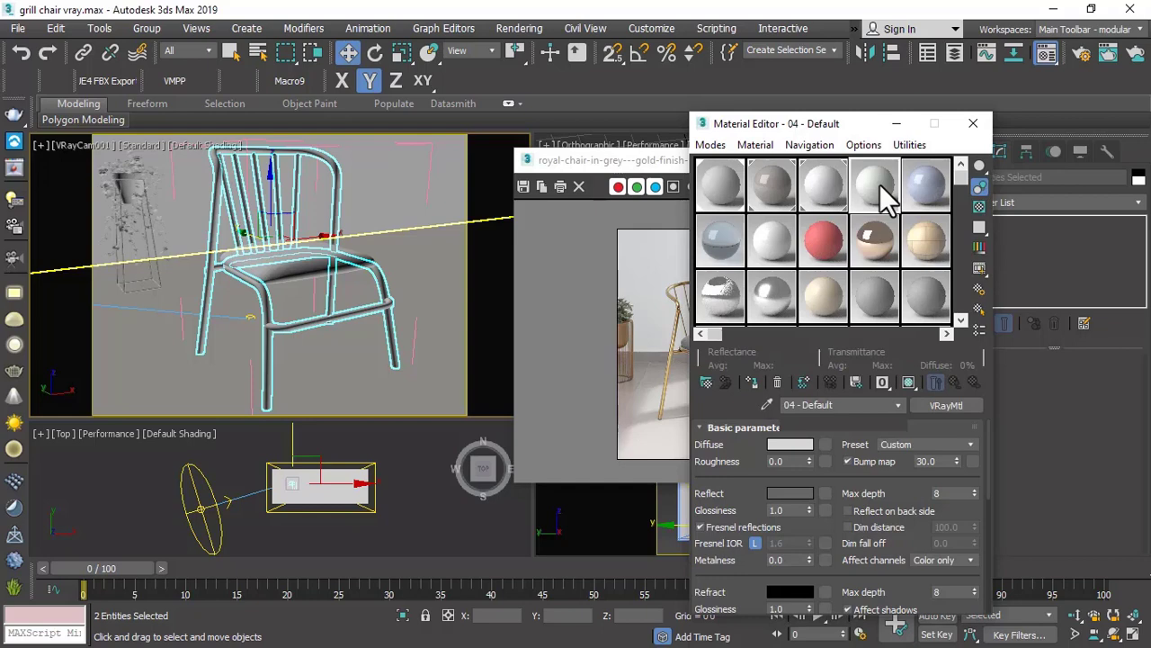
left_click(182, 81)
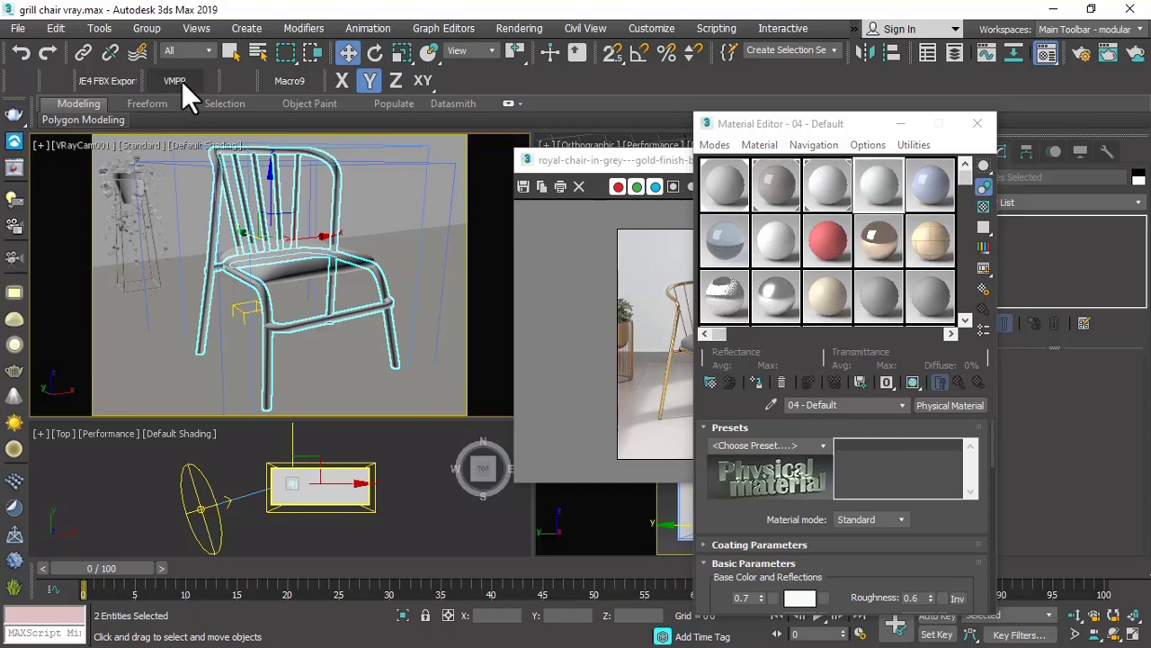
left_click(196, 111)
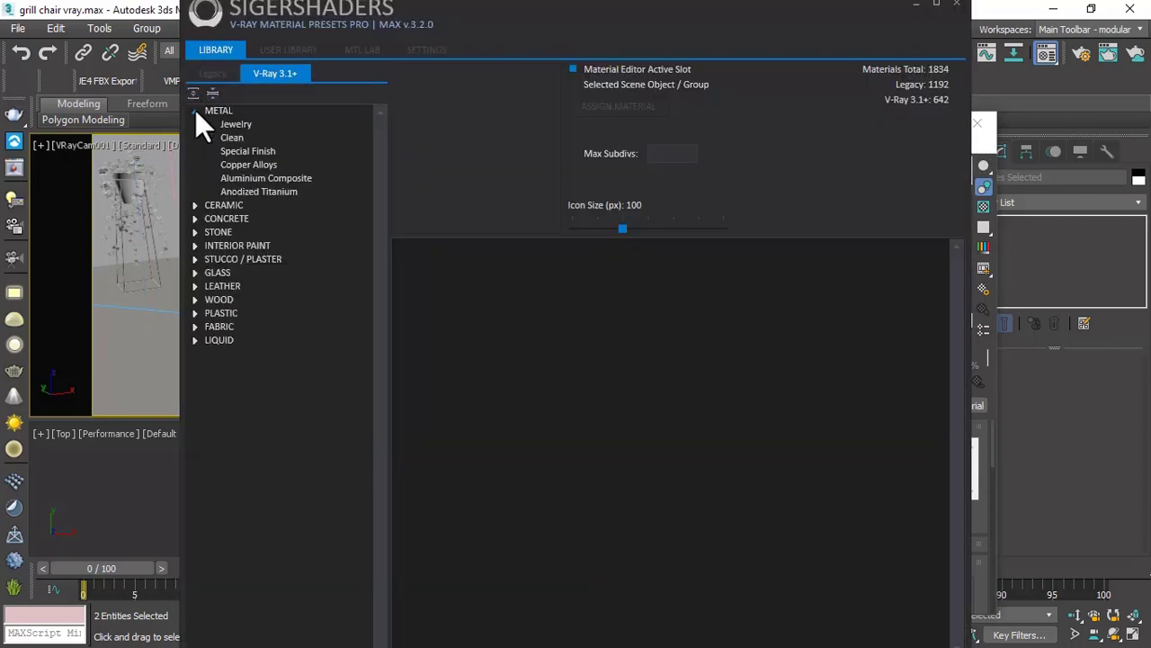
left_click(230, 137)
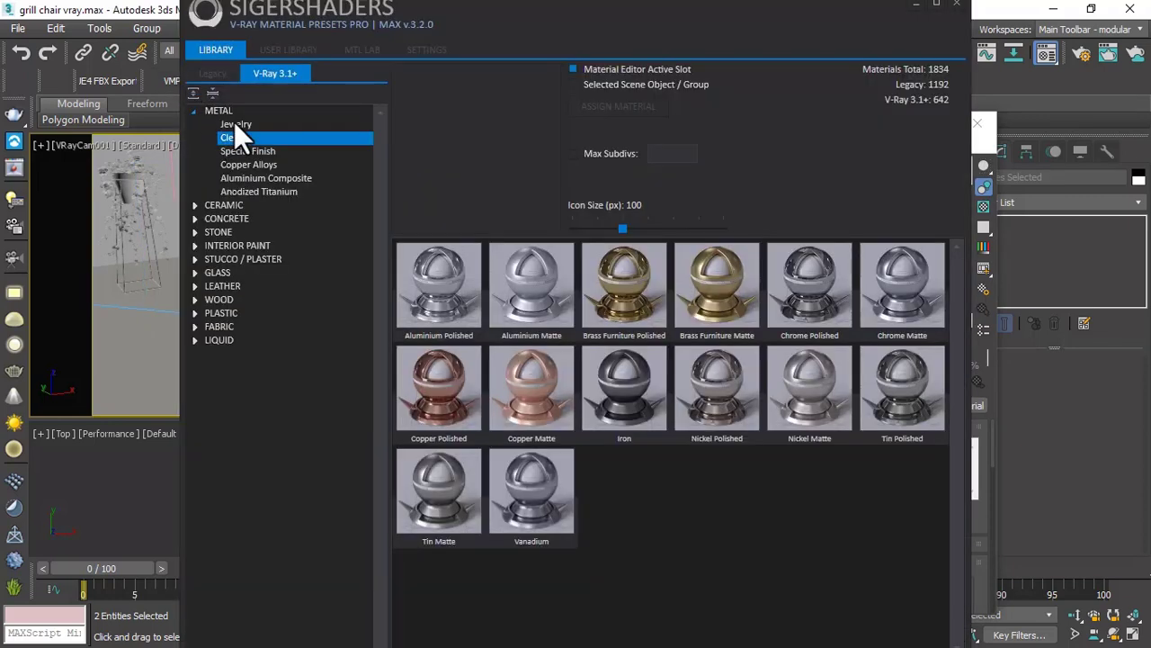
left_click(233, 124)
left_click(229, 138)
left_click(606, 301)
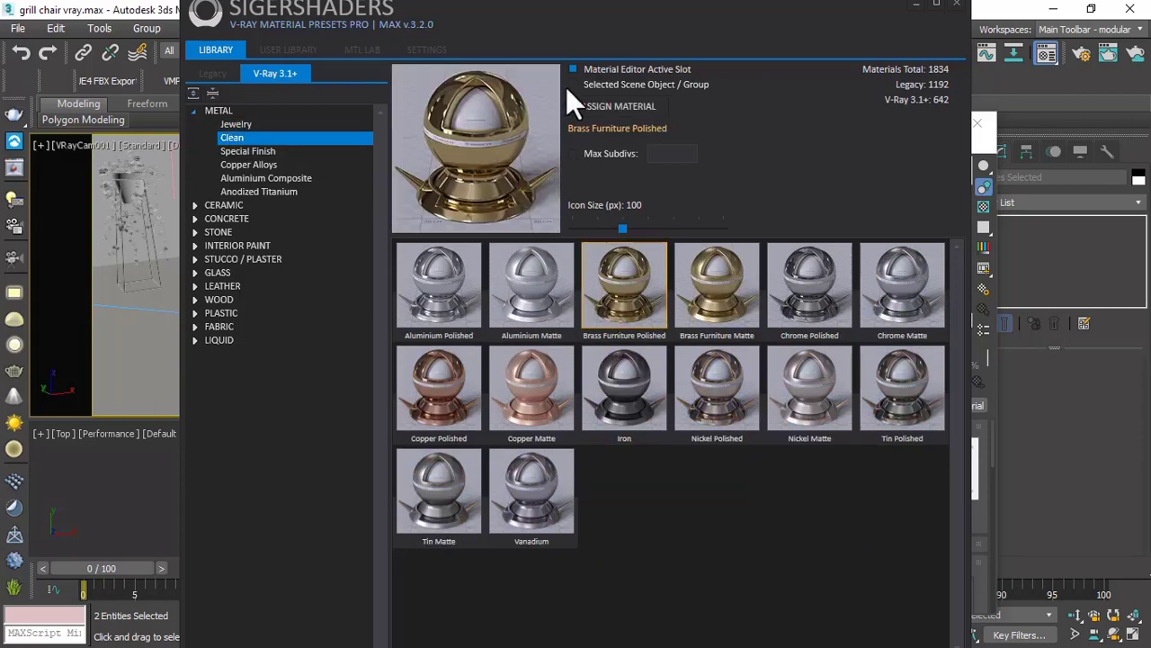
left_click_drag(613, 10, 381, 141)
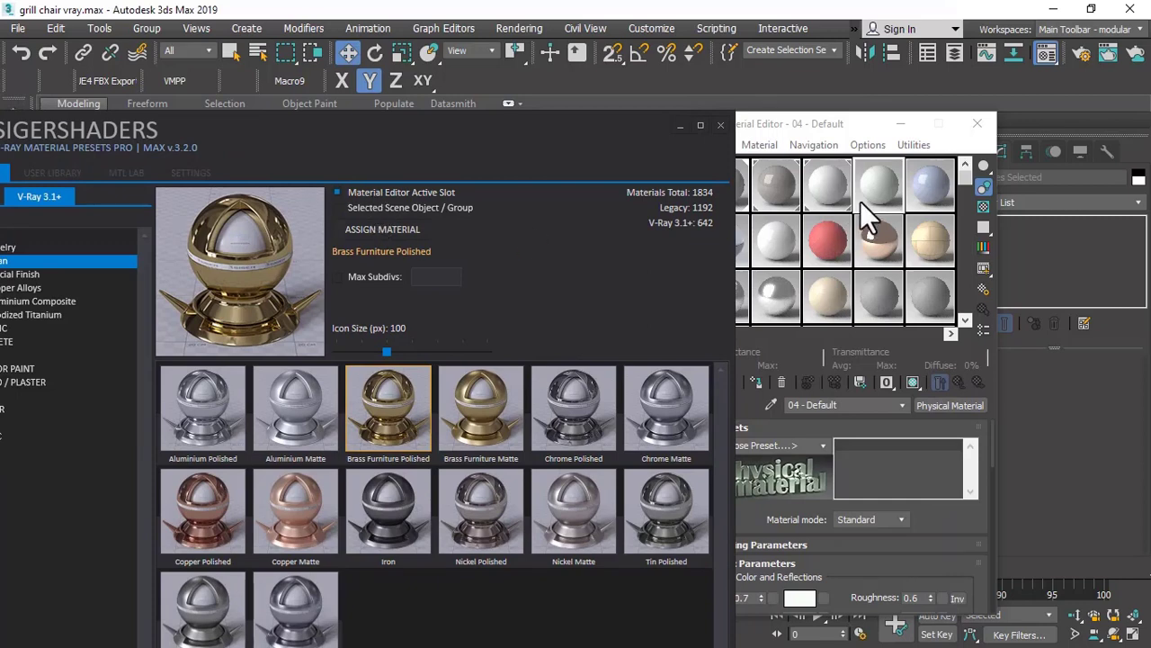
left_click(373, 227)
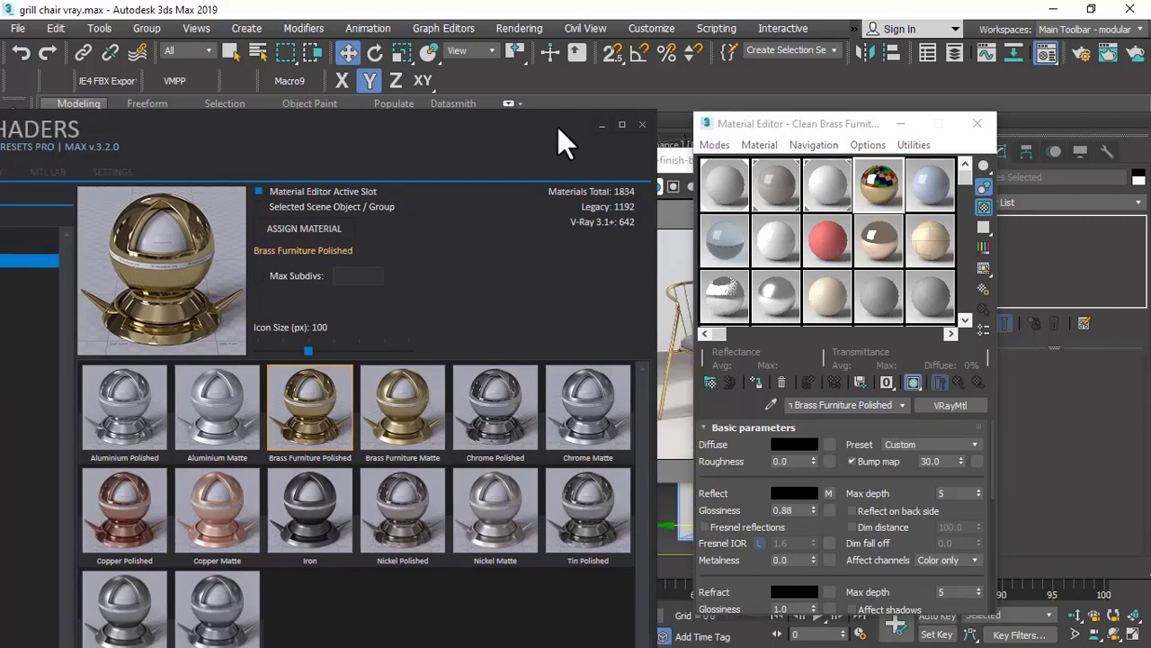
Close the preset library, assign the polished brass to the selected chair frame parts and deselect them.
left_click(641, 124)
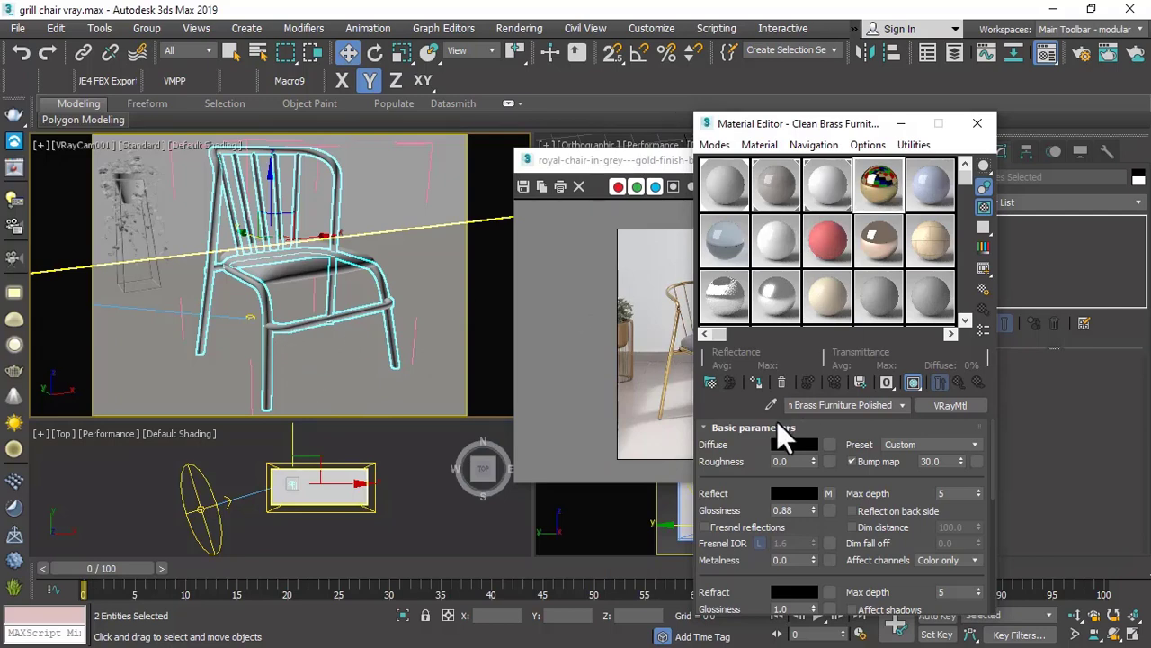
left_click(755, 381)
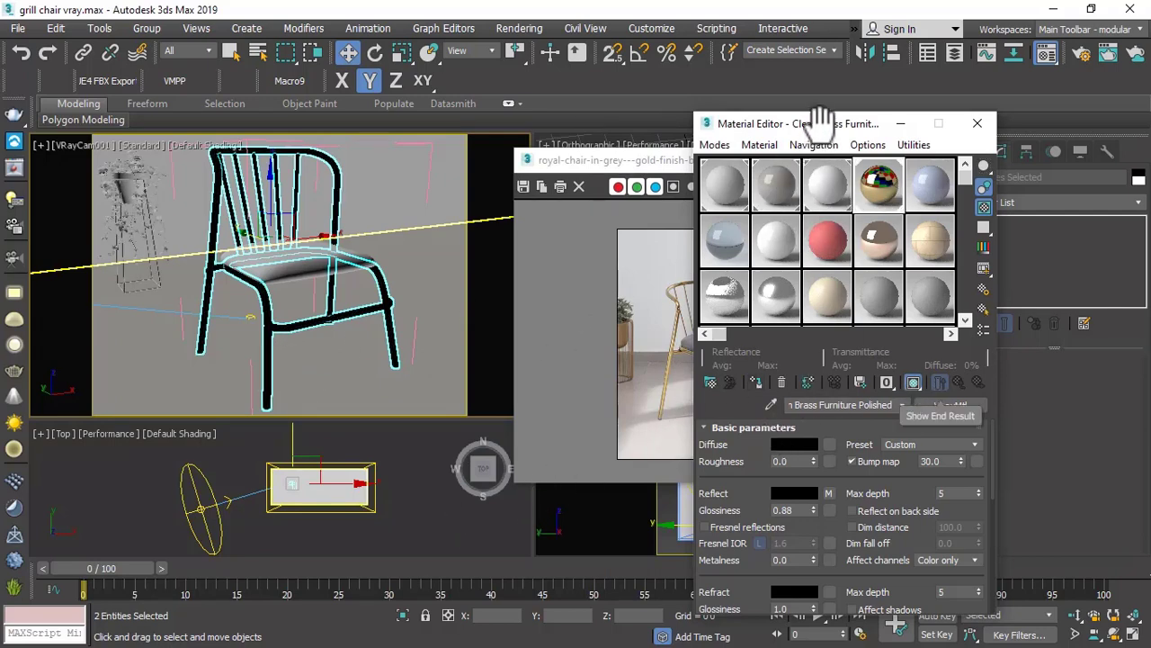
left_click(399, 509)
left_click_drag(806, 129, 877, 140)
left_click(155, 265)
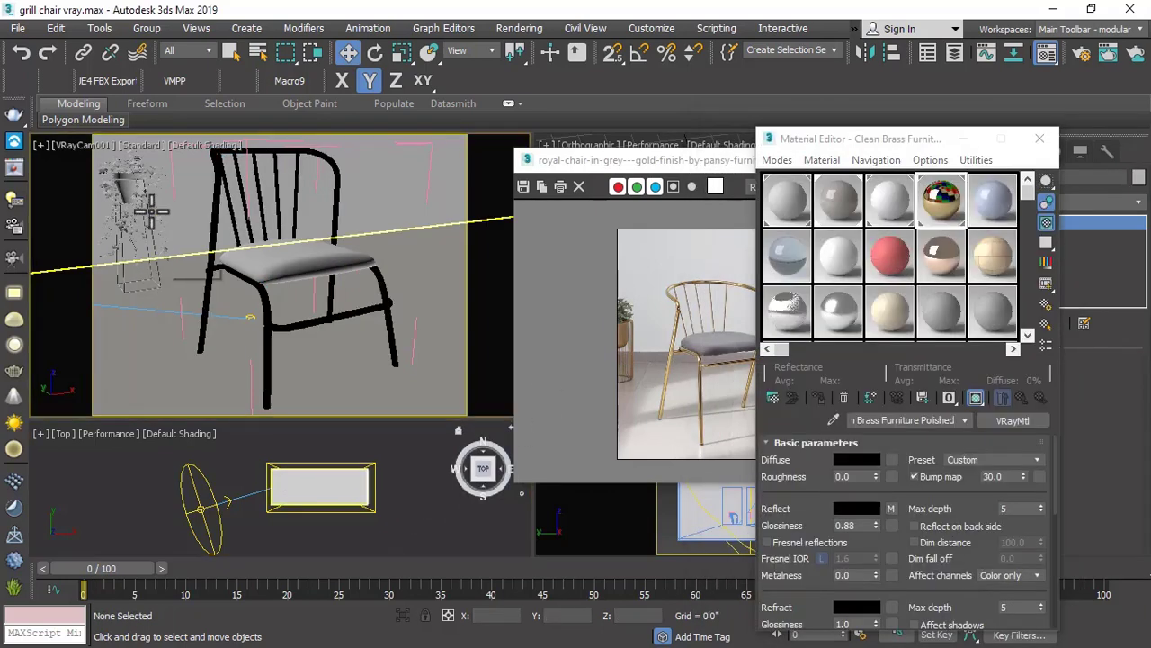
Isolate the potted plant group and frame it in a Perspective view.
left_click(141, 194)
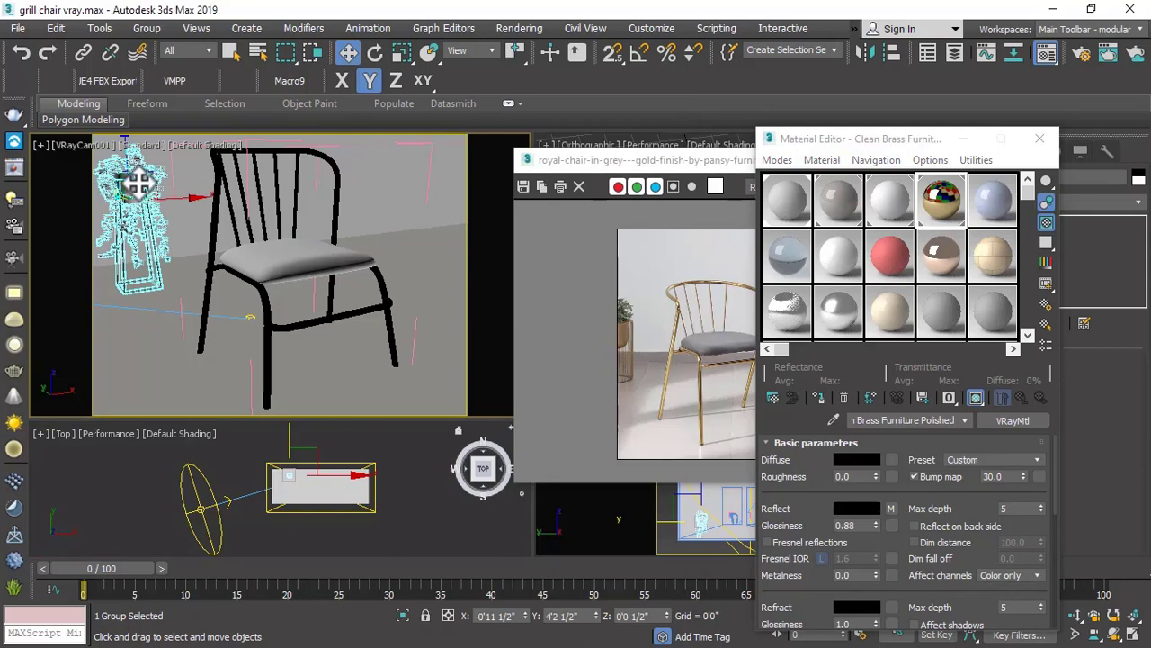
right_click(137, 182)
left_click(194, 28)
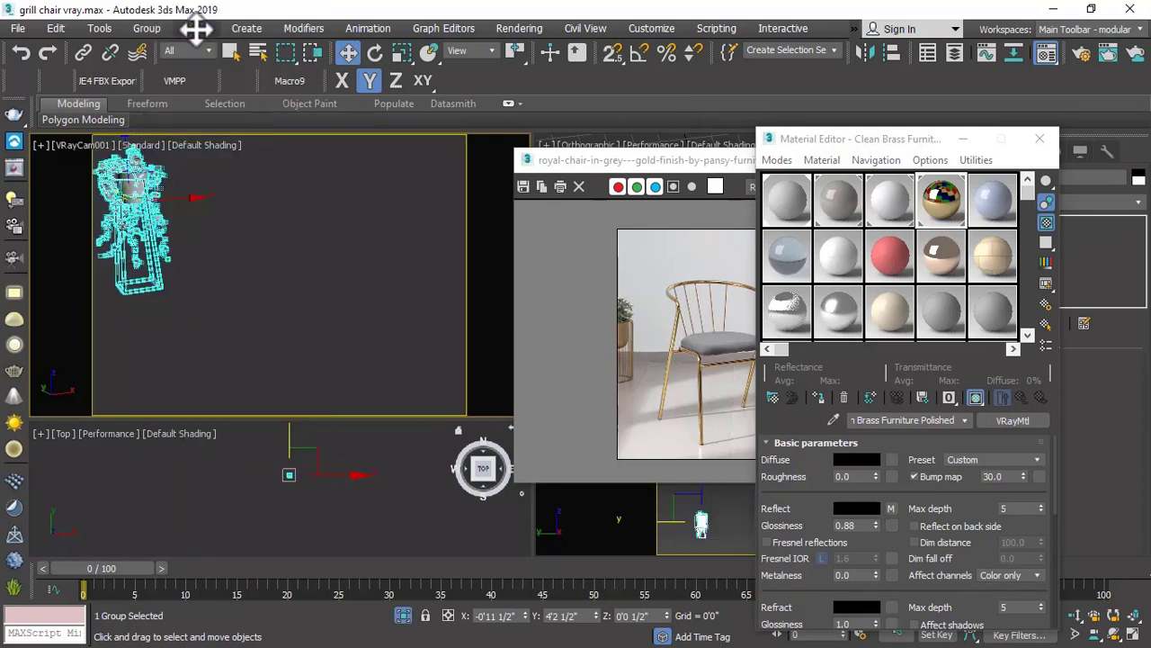
left_click(59, 146)
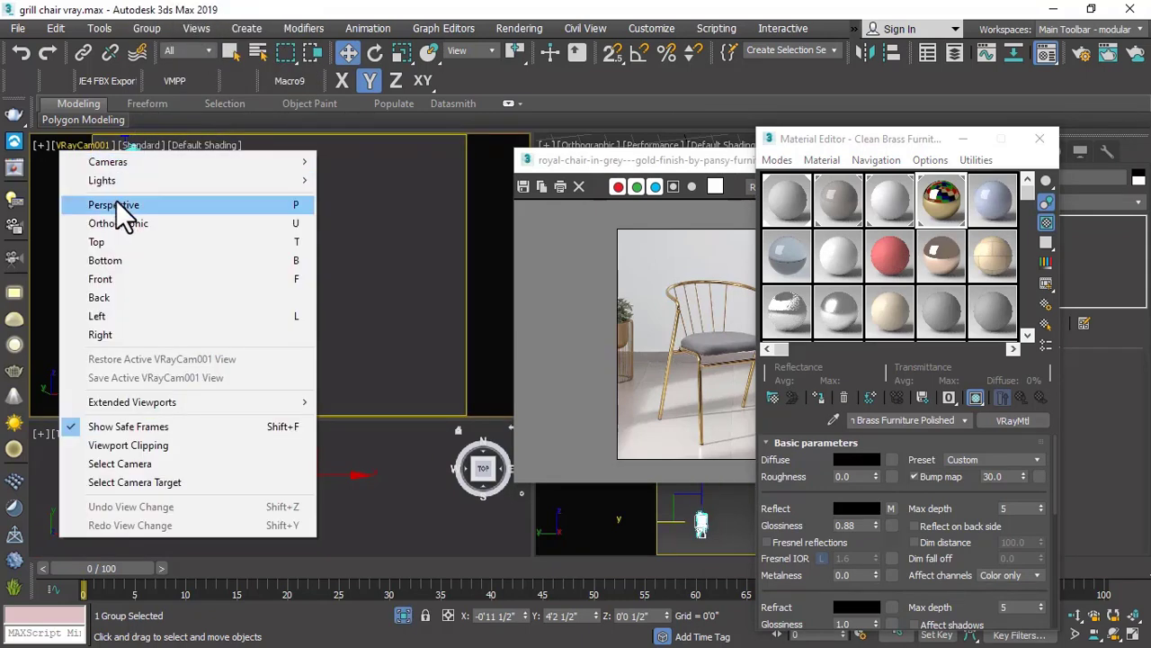
left_click(111, 201)
key("z")
middle_click_drag(309, 296, 311, 310)
scroll(310, 309, "up", 3)
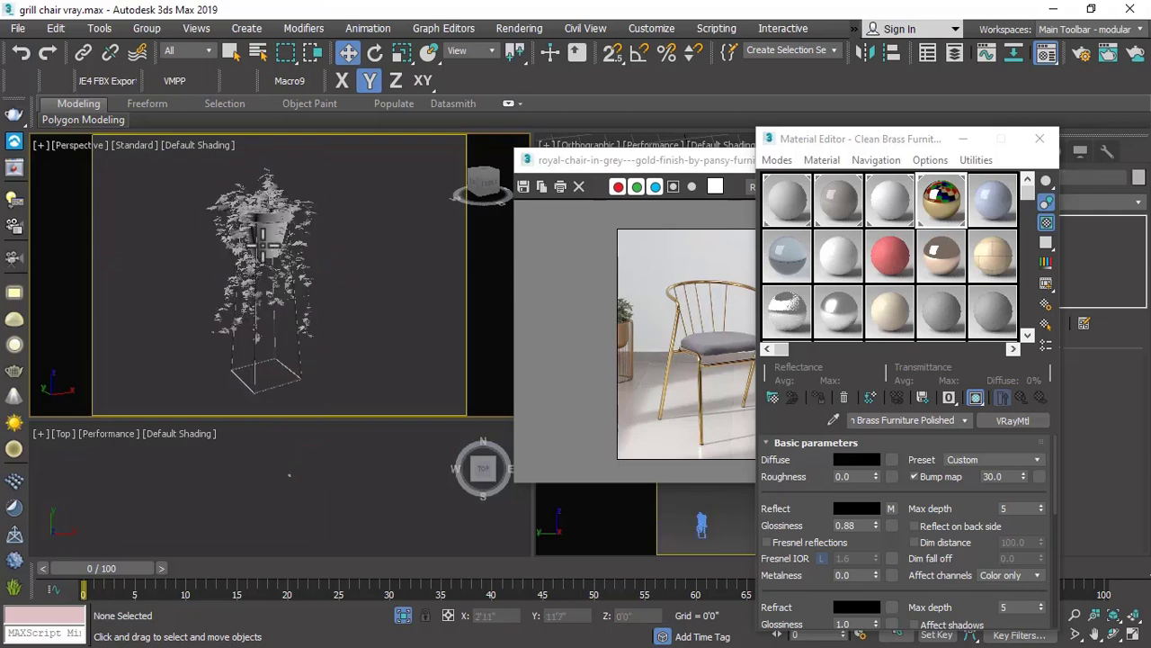
Open the plant group, select the metal stand under the pot and assign the polished brass material to it.
left_click(148, 30)
left_click(152, 85)
left_click(379, 297)
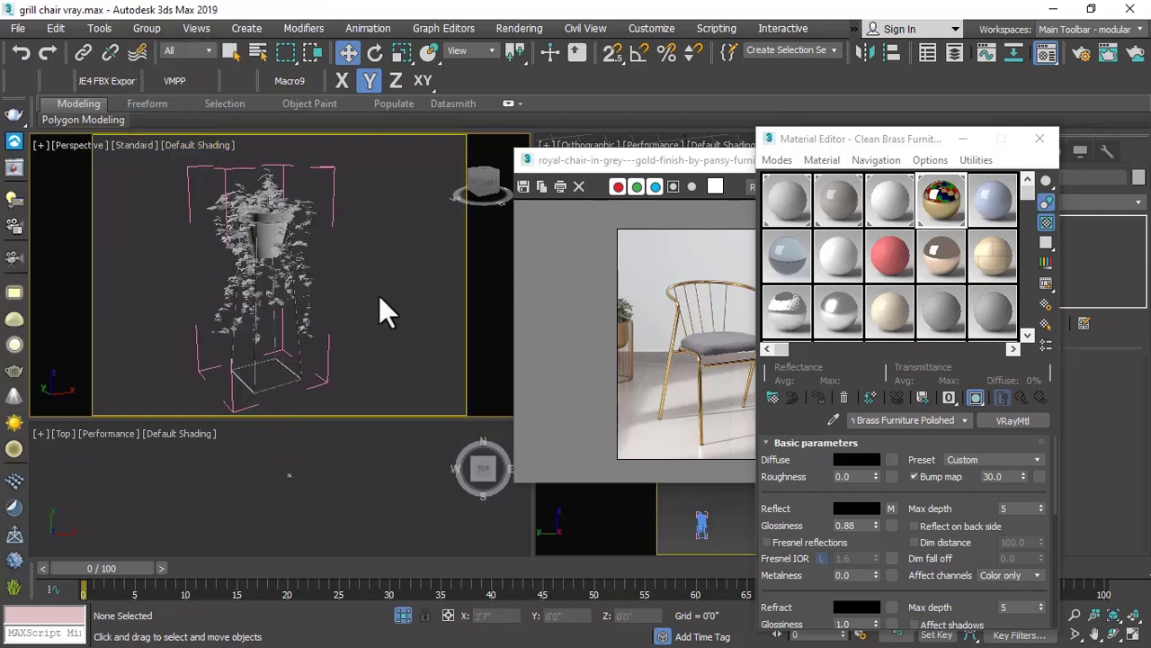
left_click(274, 385)
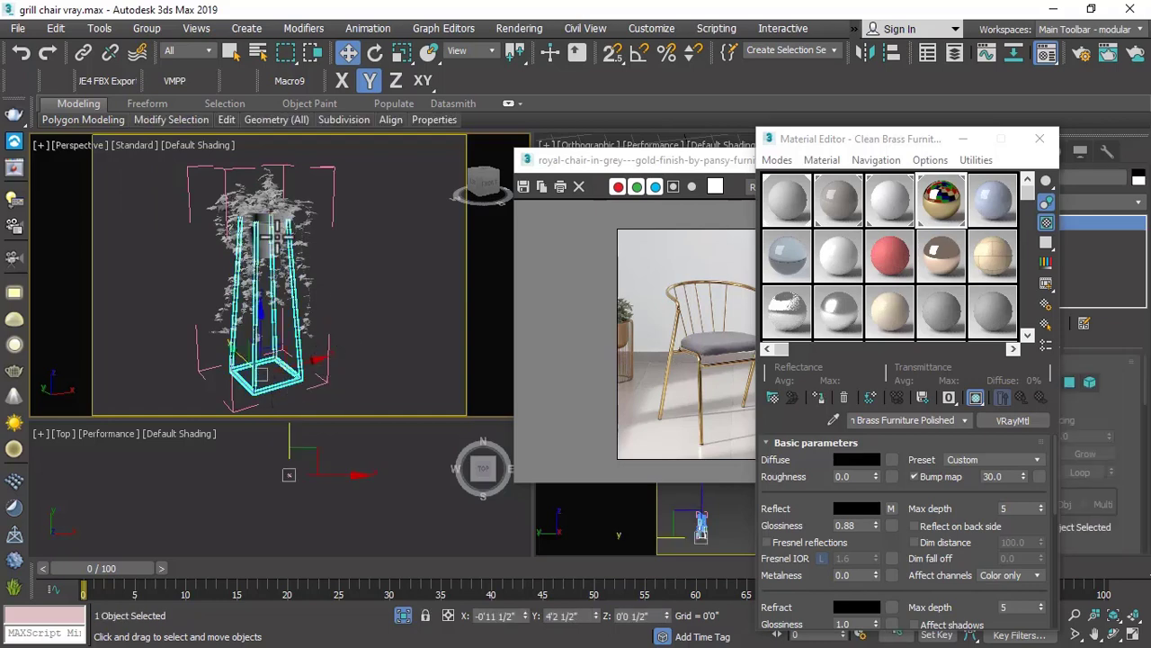
Select the plant pot parts and assign them the White preset from the Glaze Matt ceramic library.
scroll(261, 216, "up", 3)
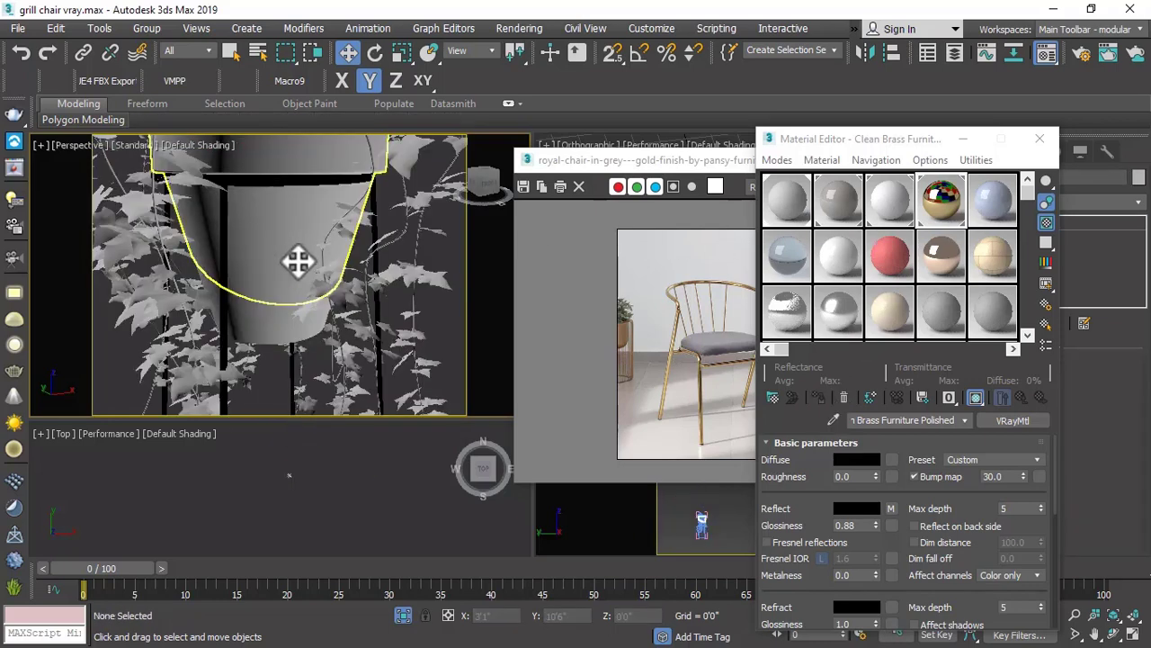
left_click(296, 257)
middle_click_drag(308, 296, 500, 235, "alt")
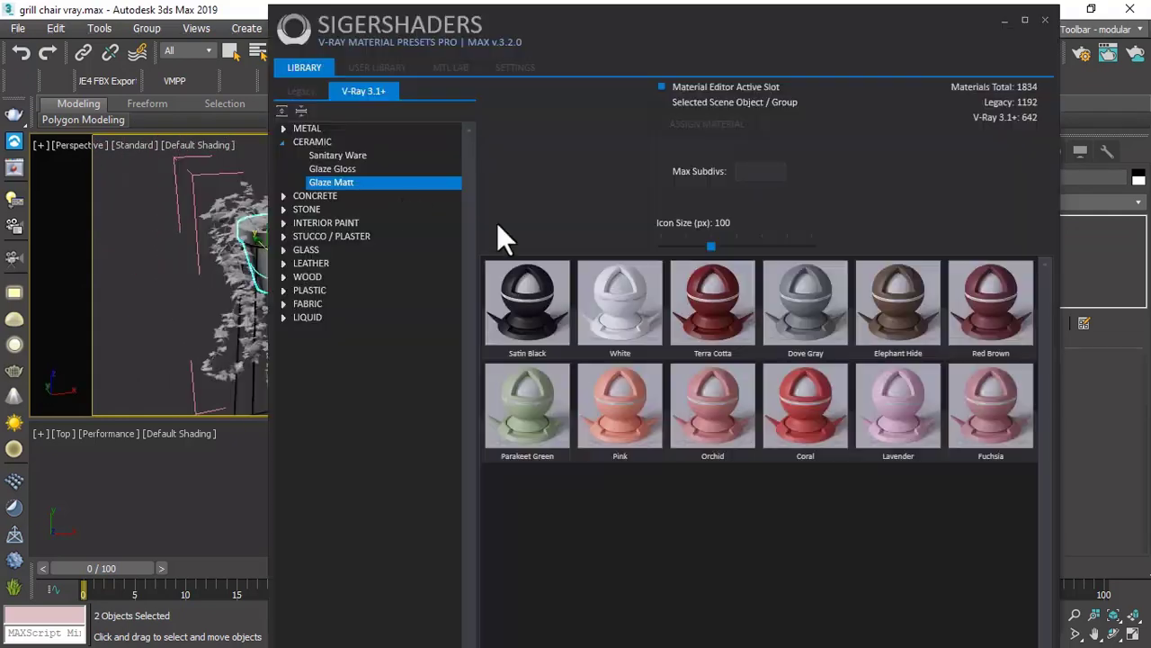
left_click(611, 304)
left_click(686, 121)
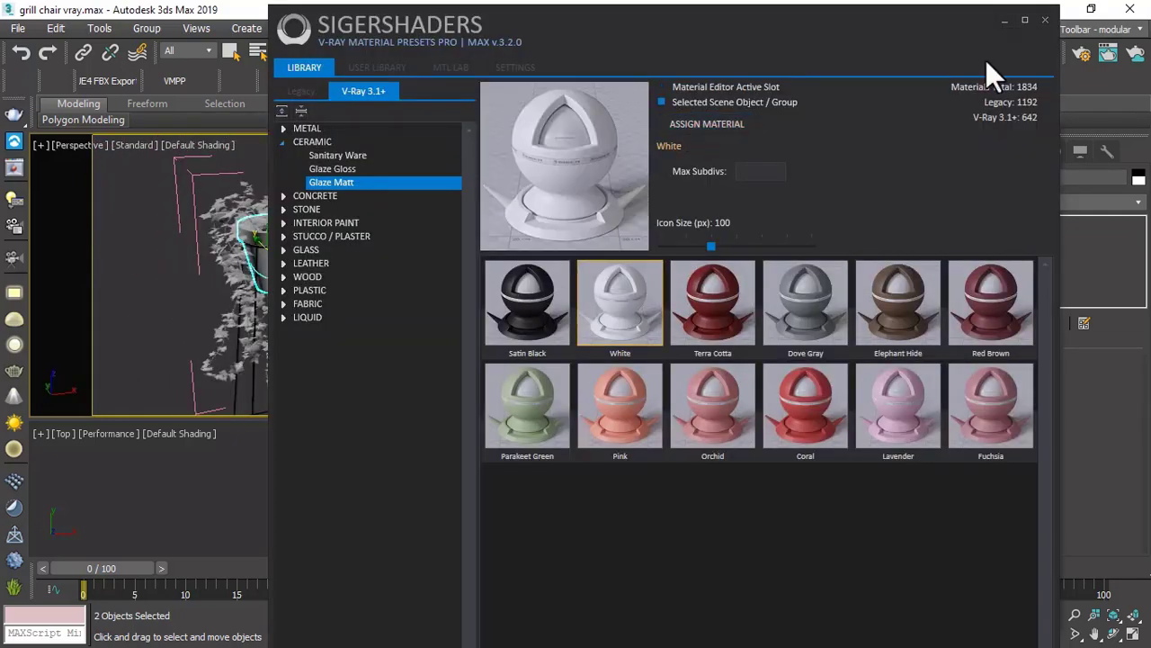
Replace the Solid Glass material in the sixth slot with a new VRayMtl.
left_click(788, 257)
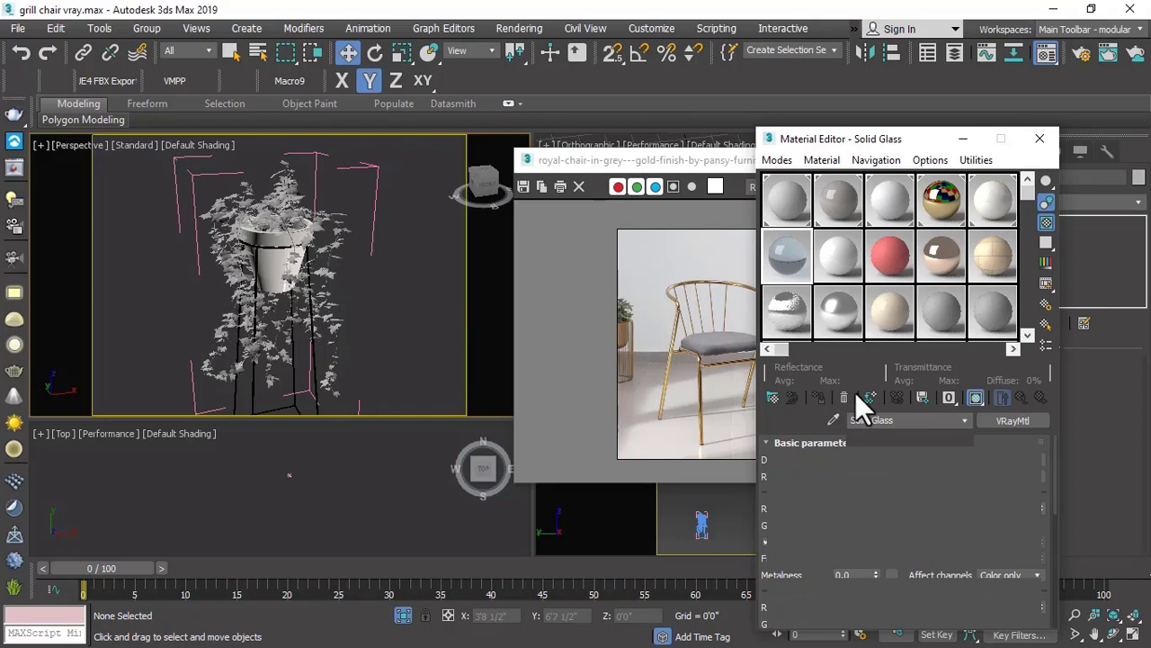
left_click(770, 398)
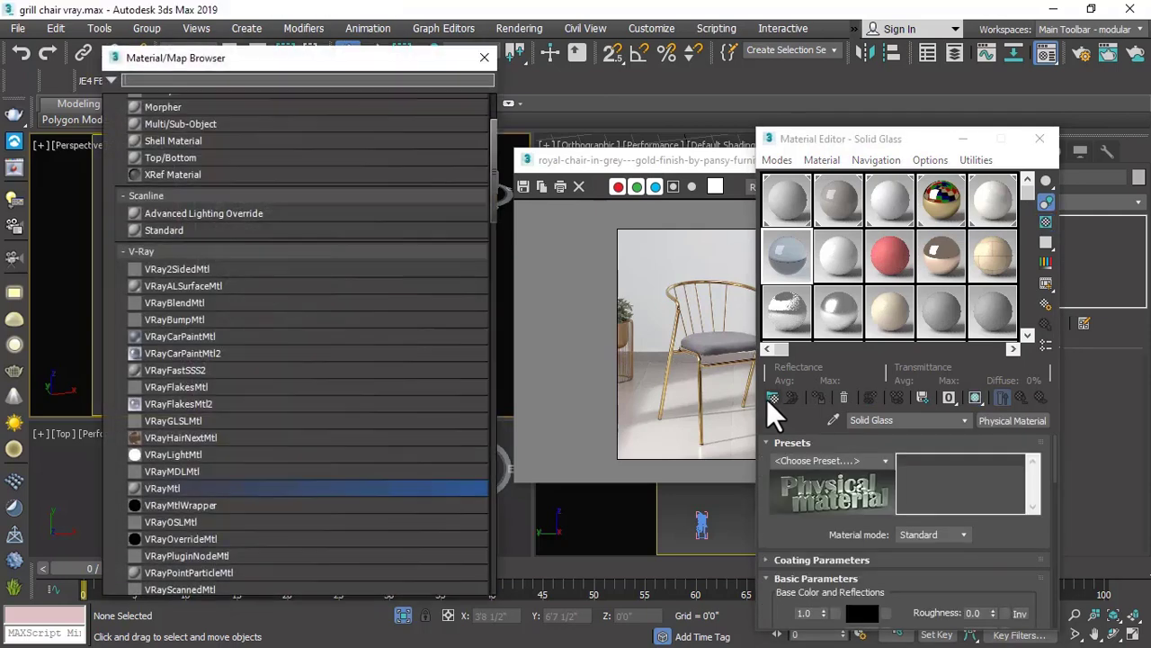
double_click(173, 489)
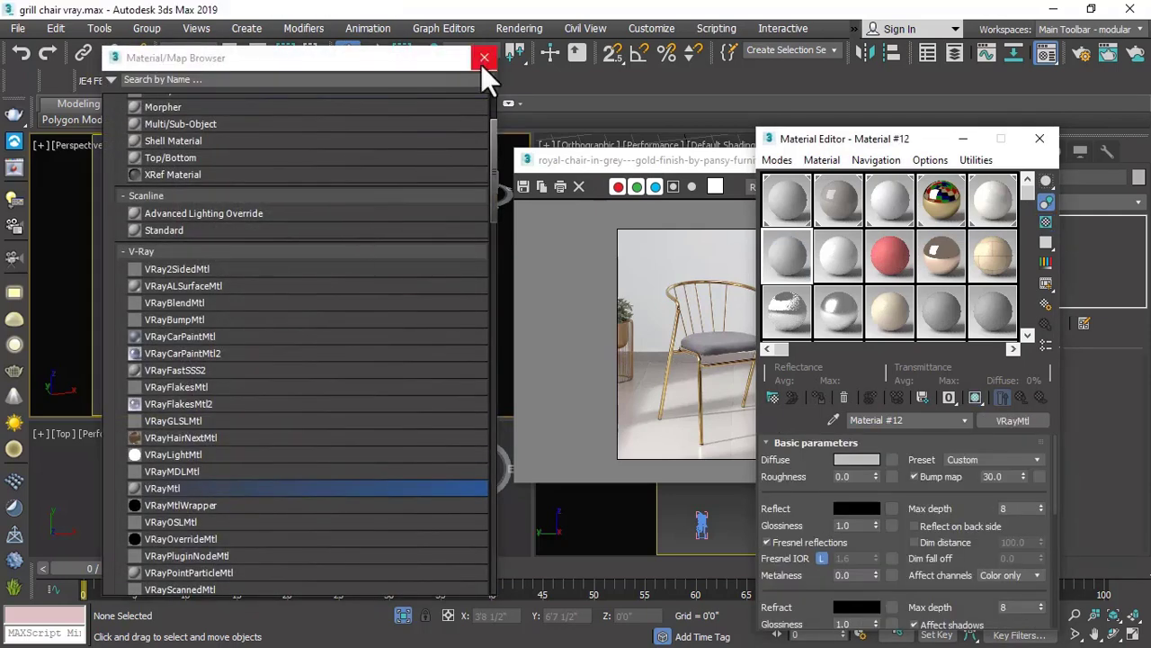
left_click(484, 60)
Select the ivy leaves and load the ivy_leaves2 bitmap from the material folder as the new material's diffuse map.
left_click(230, 202)
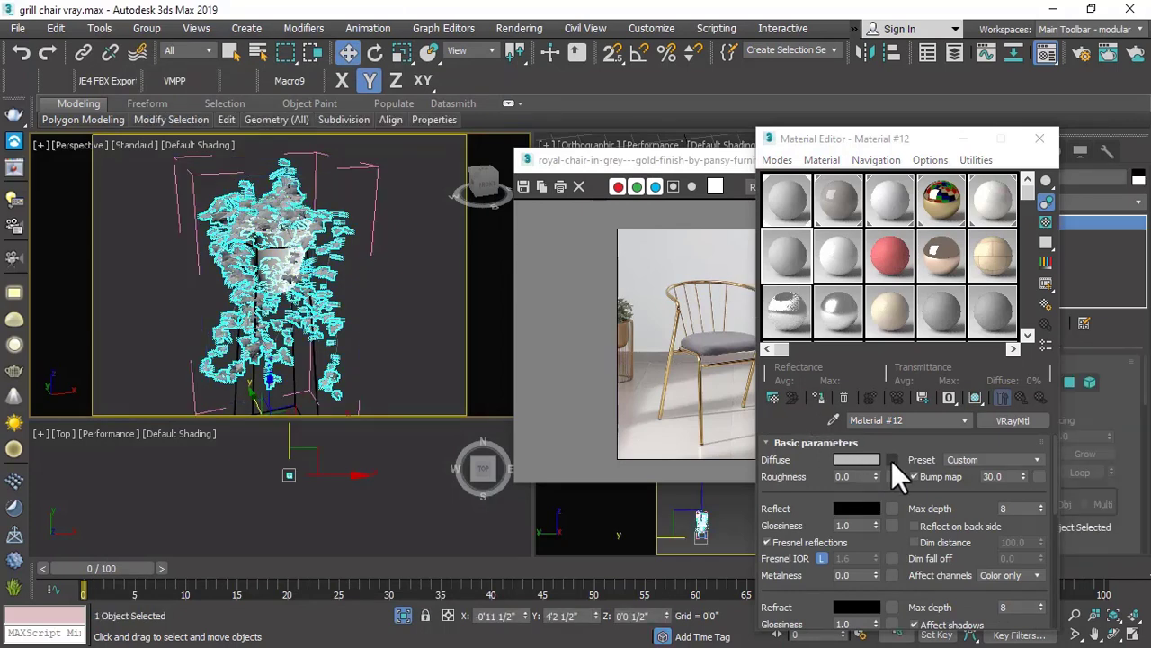
left_click(890, 460)
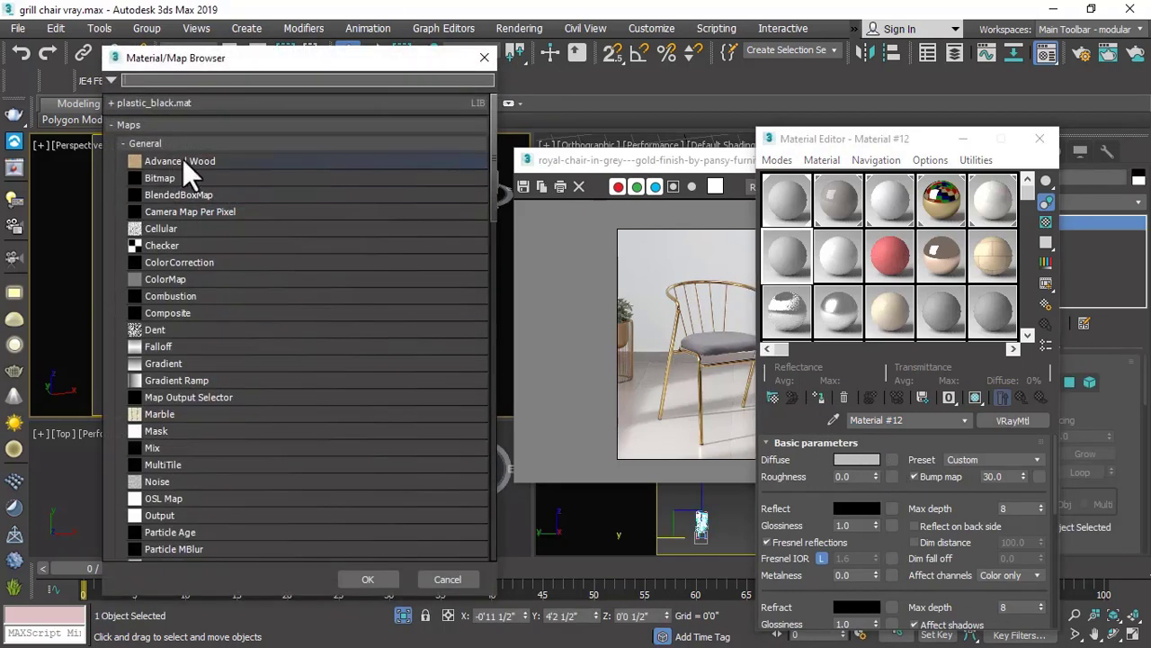
double_click(163, 177)
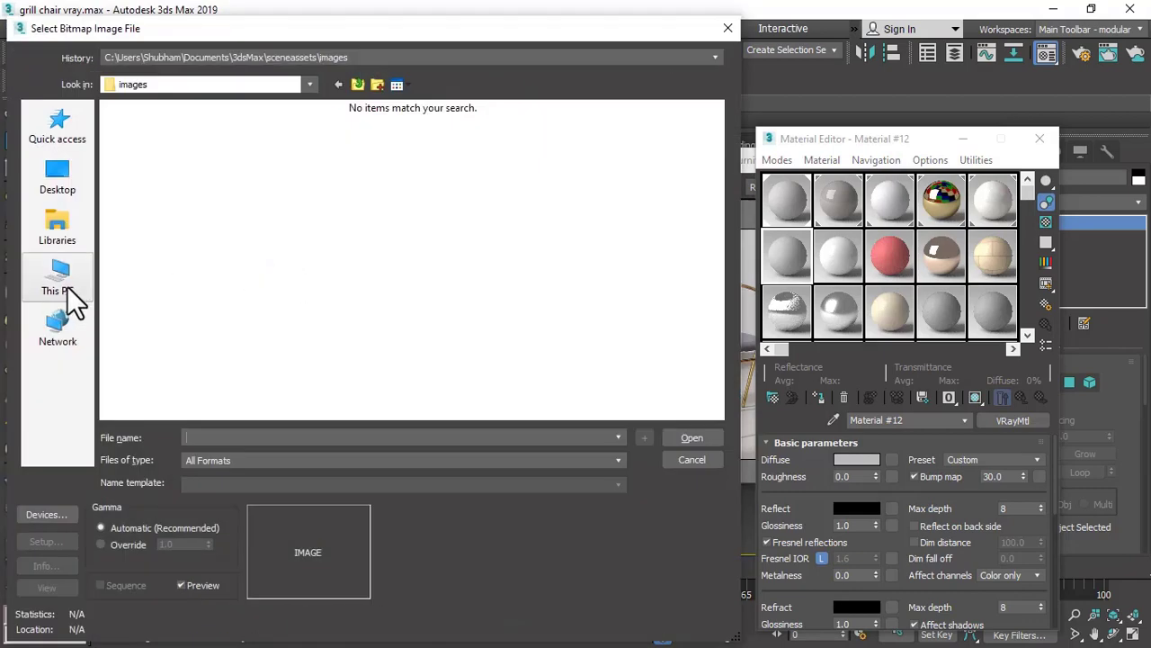
left_click(67, 286)
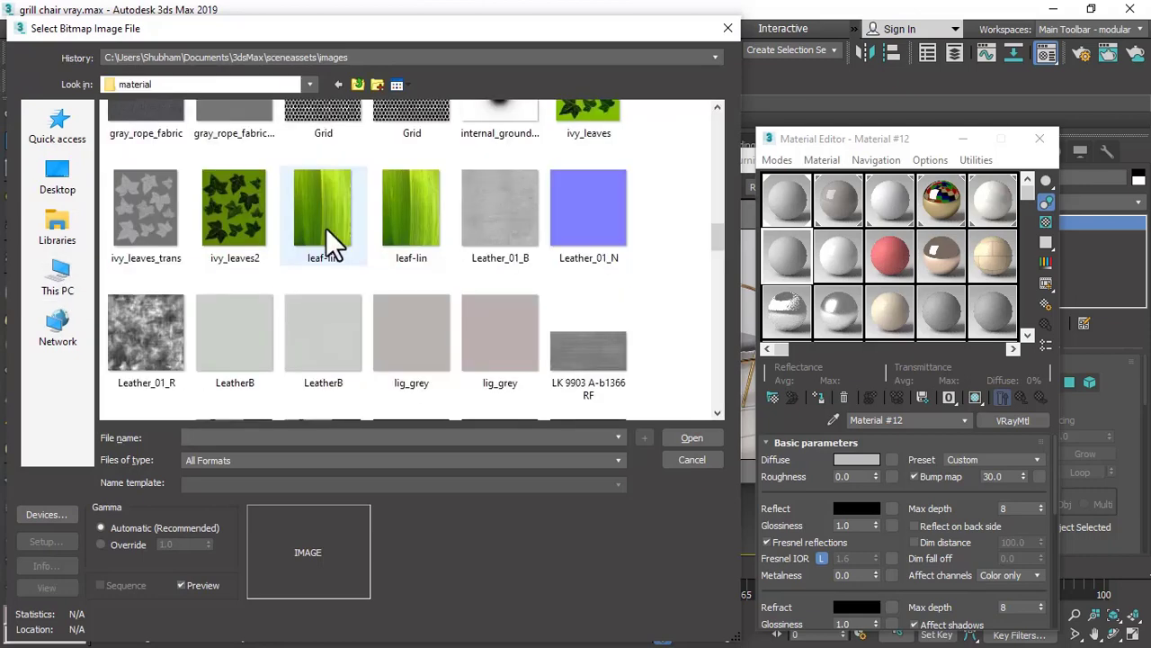
scroll(441, 296, "down", 1)
scroll(440, 298, "up", 1)
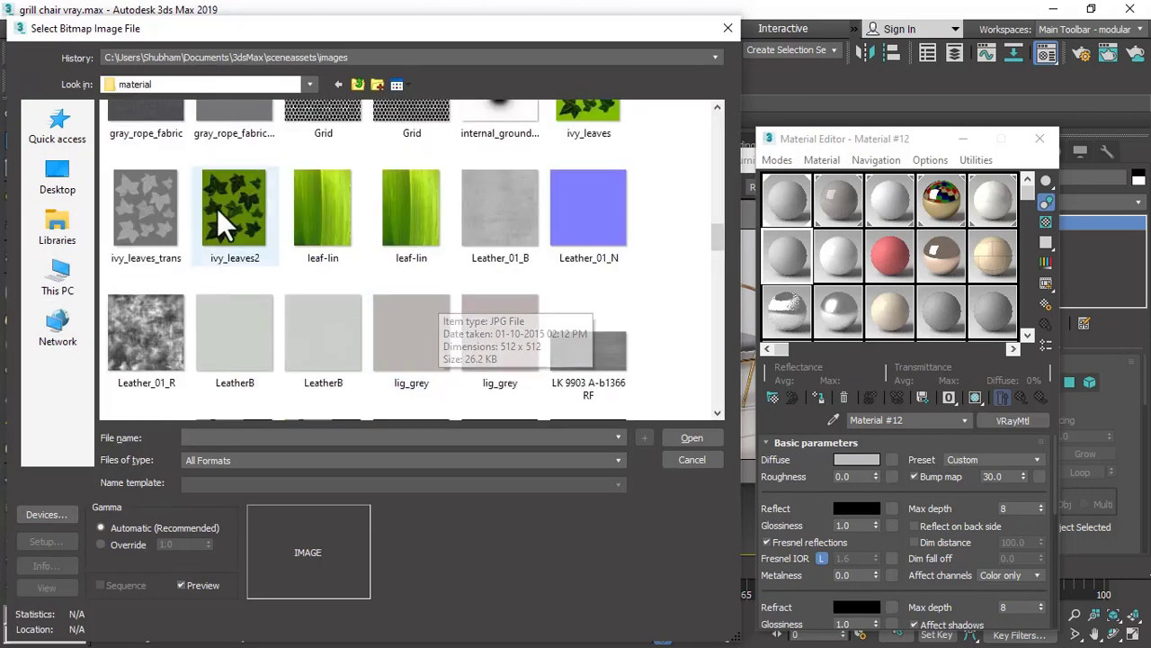
left_click(219, 211)
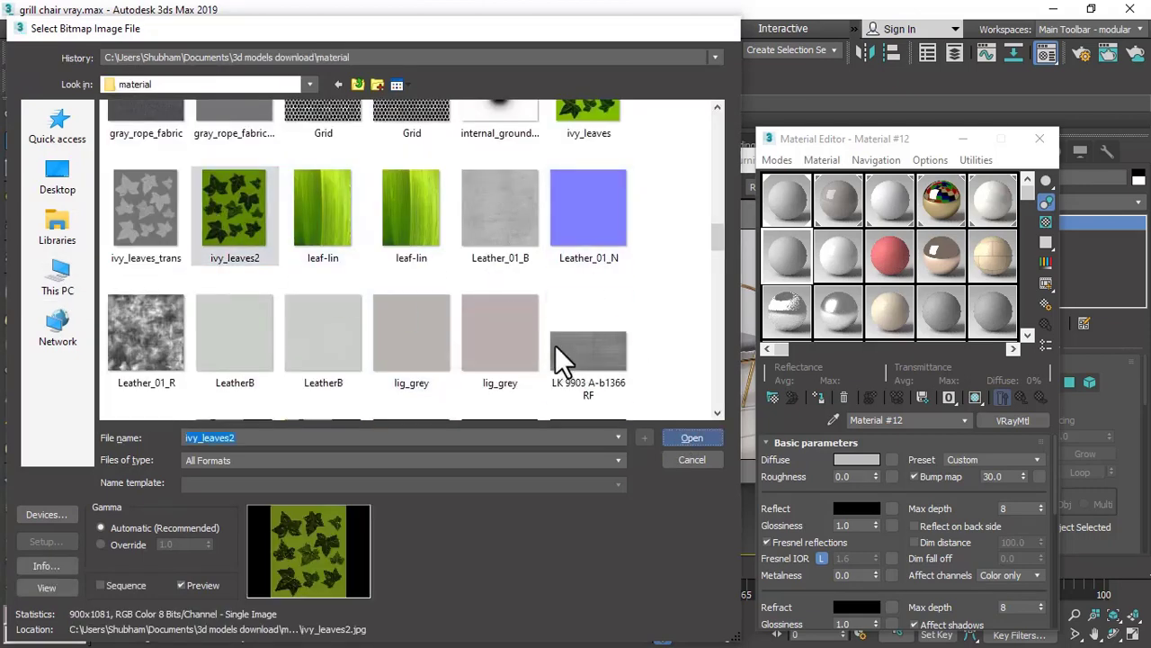
key("Return")
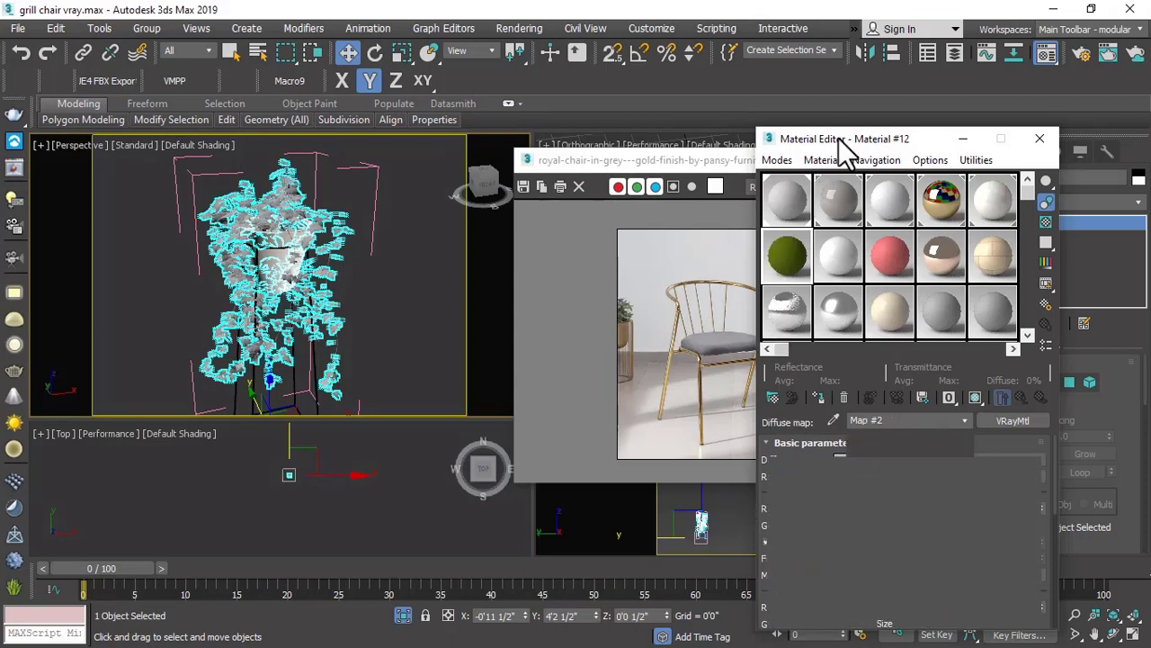
Assign the leaf material to the selected ivy, show its texture in the viewport and check the mapping up close.
left_click_drag(785, 141, 635, 107)
left_click(670, 468)
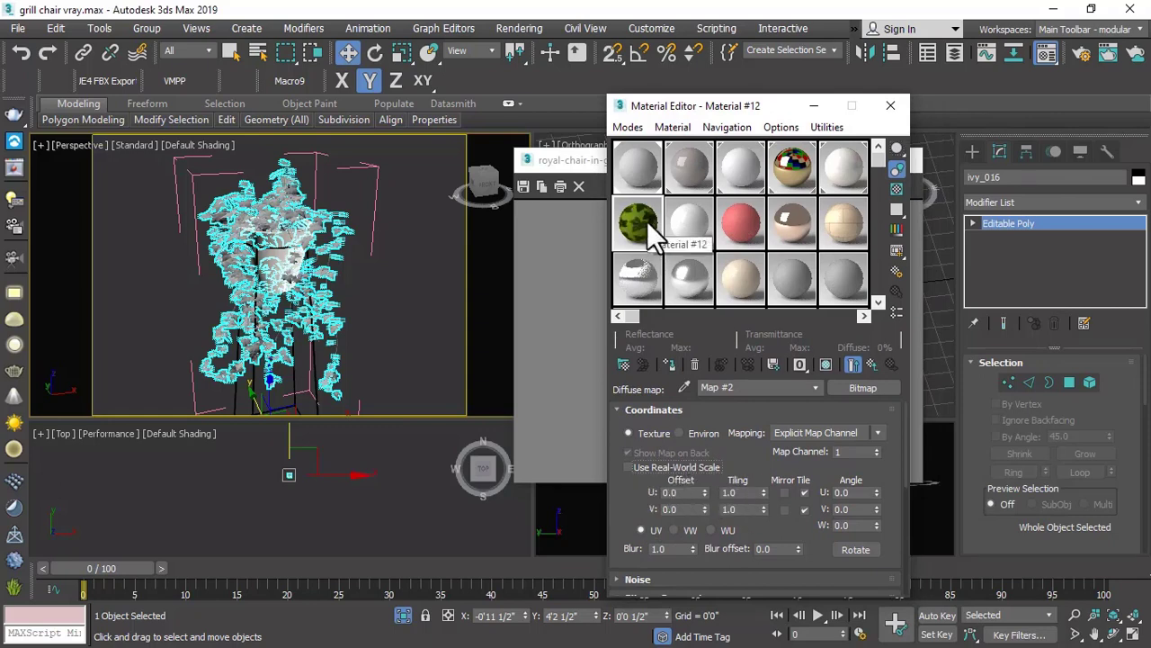
left_click(671, 363)
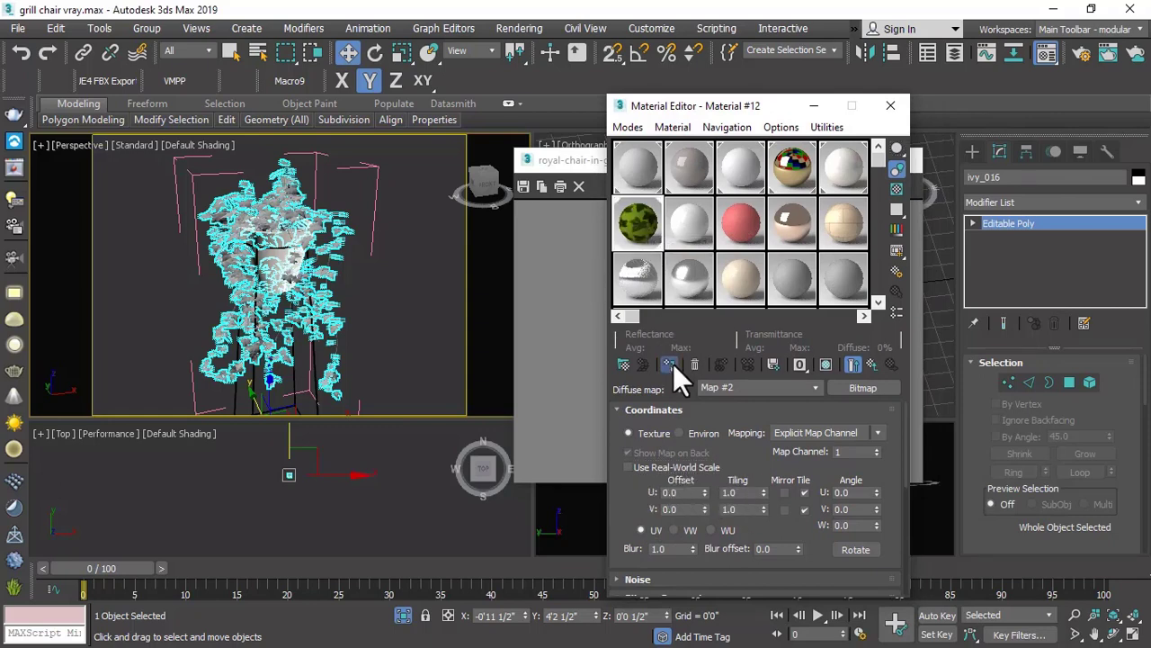
left_click(824, 364)
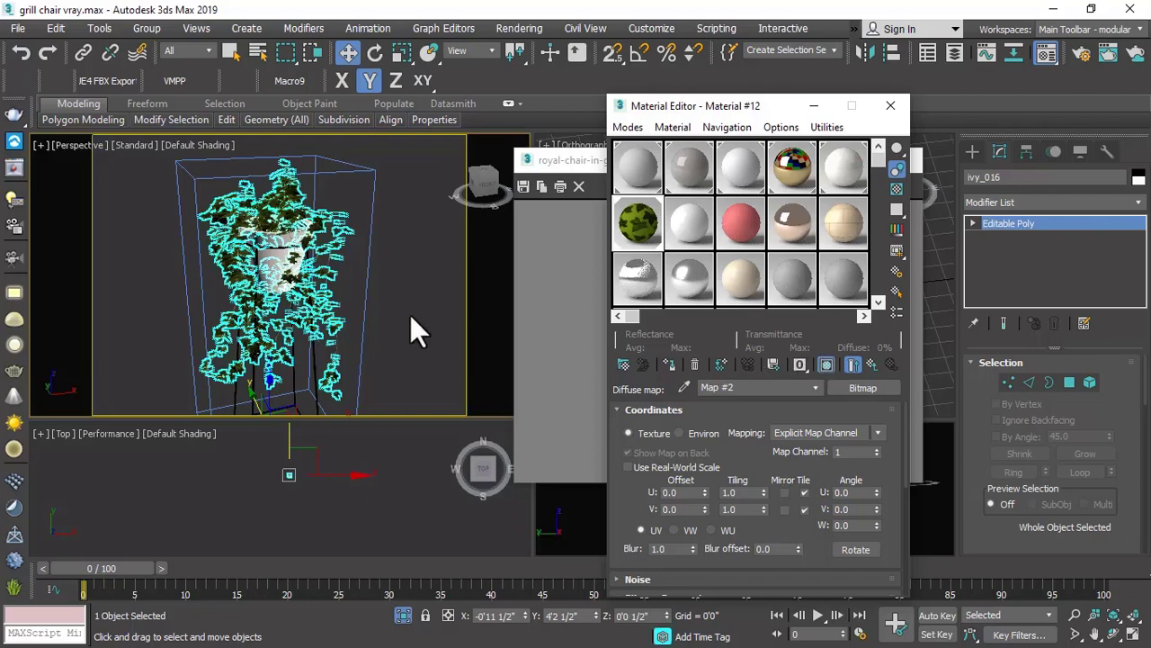
scroll(243, 270, "up", 6)
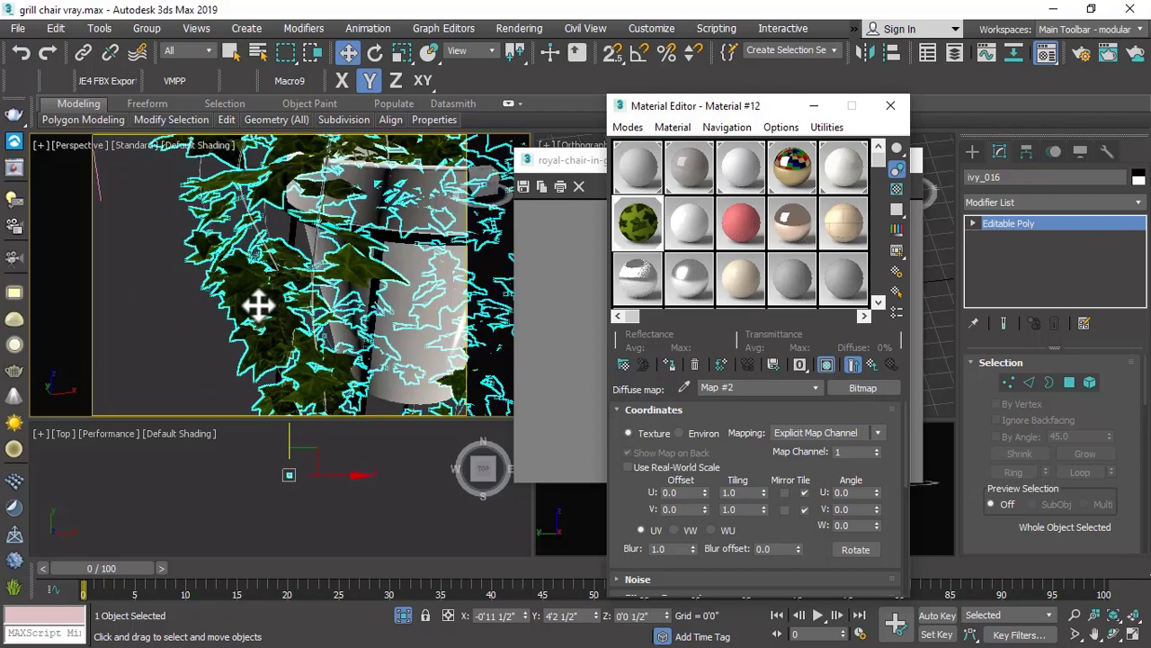
scroll(259, 306, "down", 8)
scroll(623, 502, "down", 3)
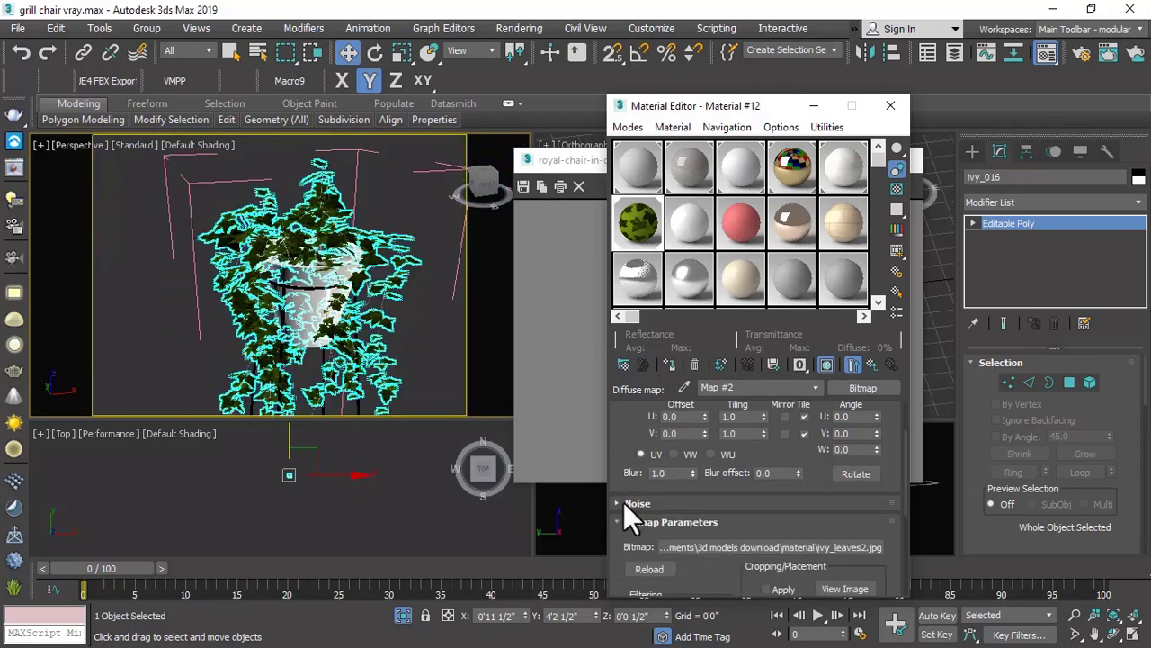
Load the ivy_leaves_trans bitmap as the ivy leaf material's bump map, with real-world scale turned off.
scroll(623, 502, "down", 2)
key("Up")
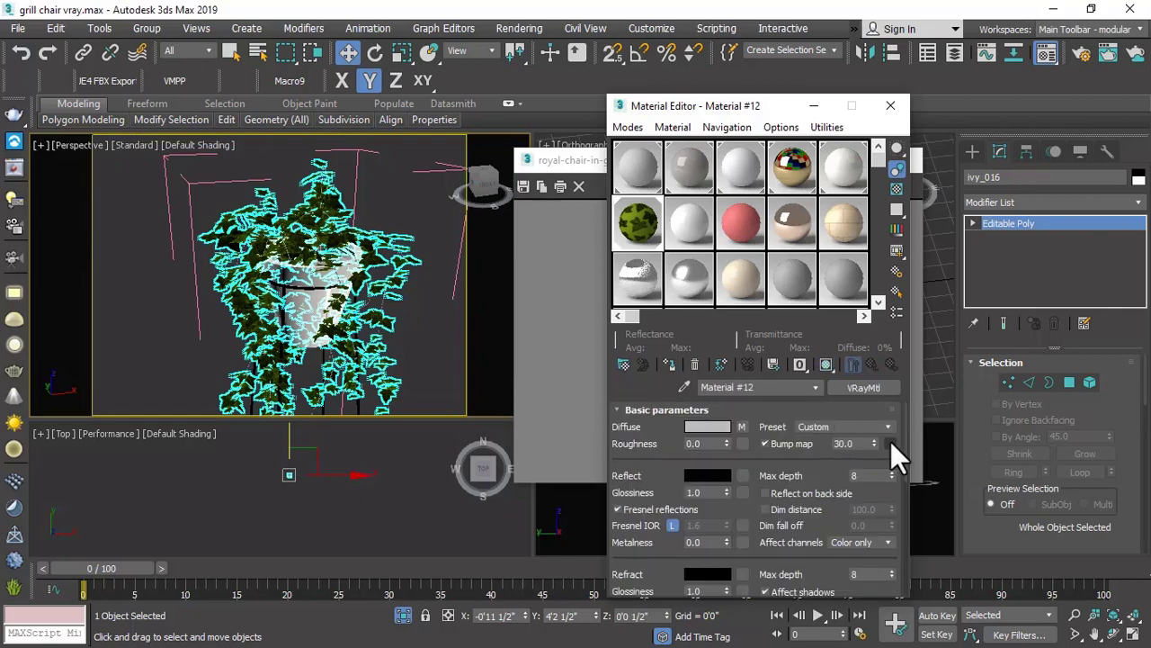
left_click(891, 443)
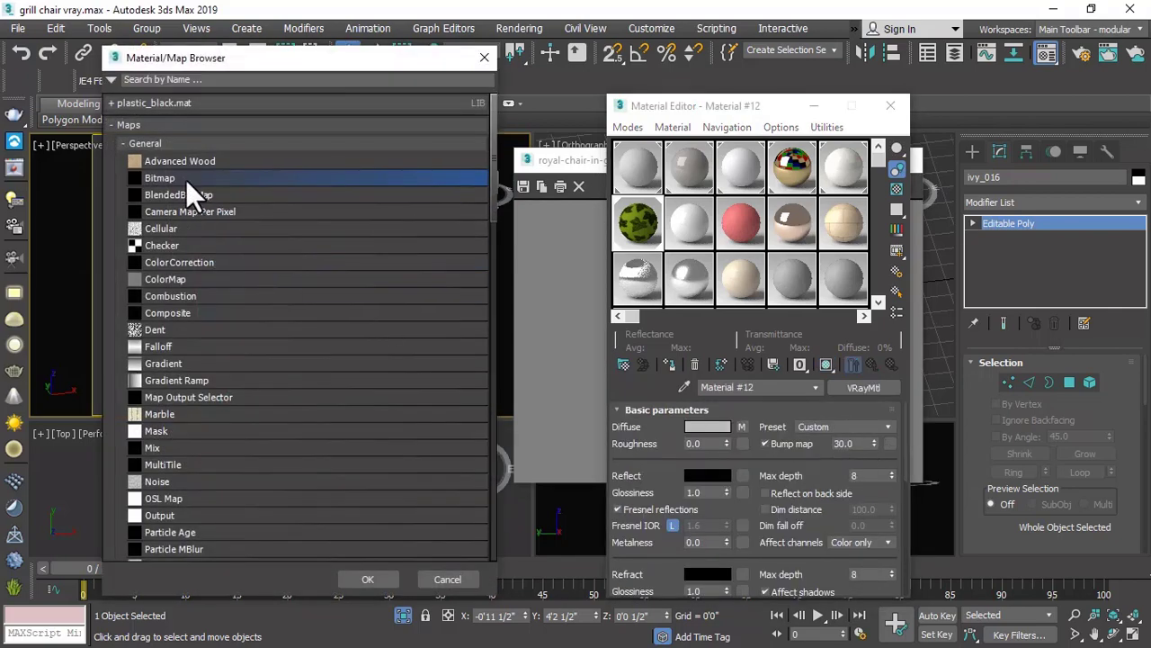
double_click(186, 179)
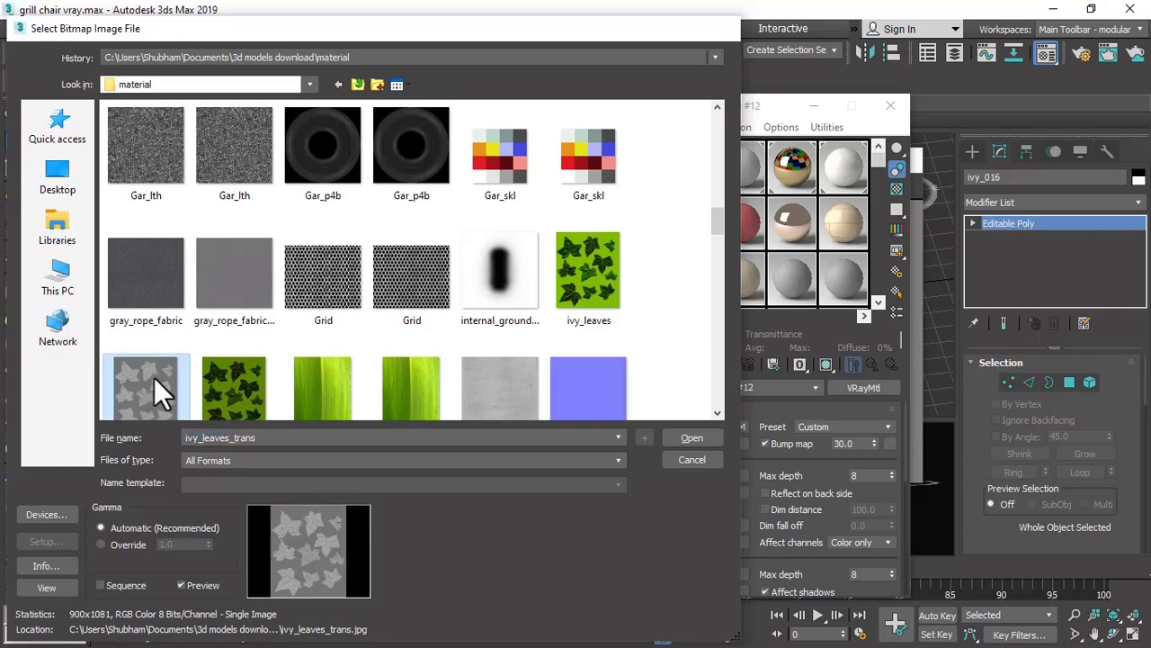
double_click(154, 379)
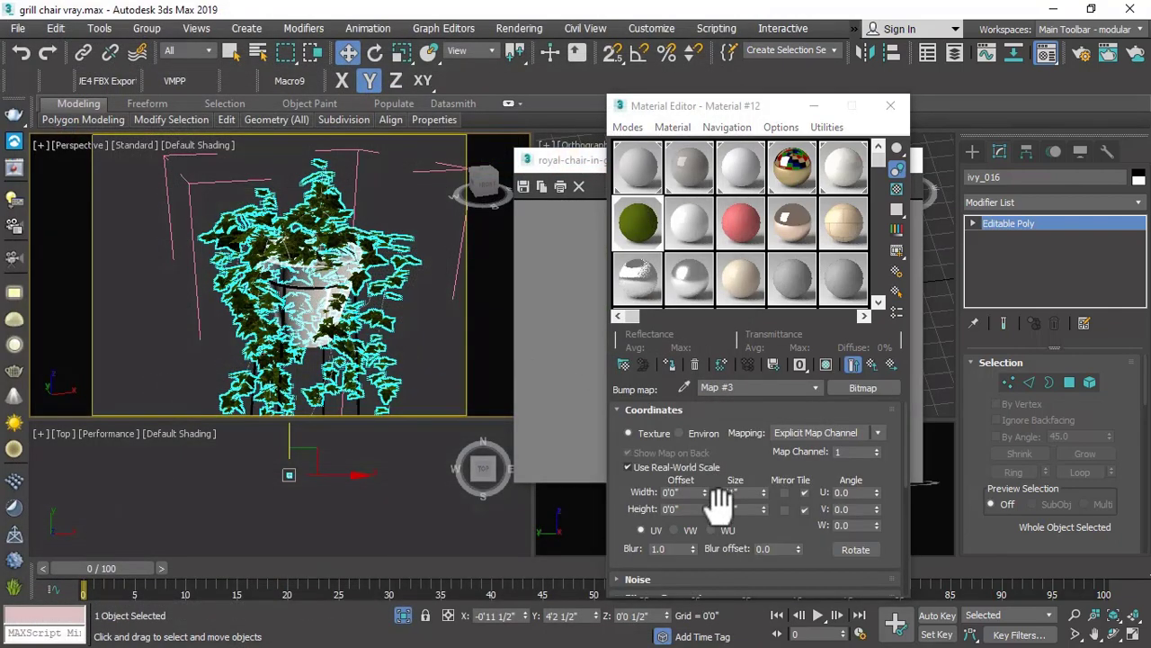
left_click(674, 467)
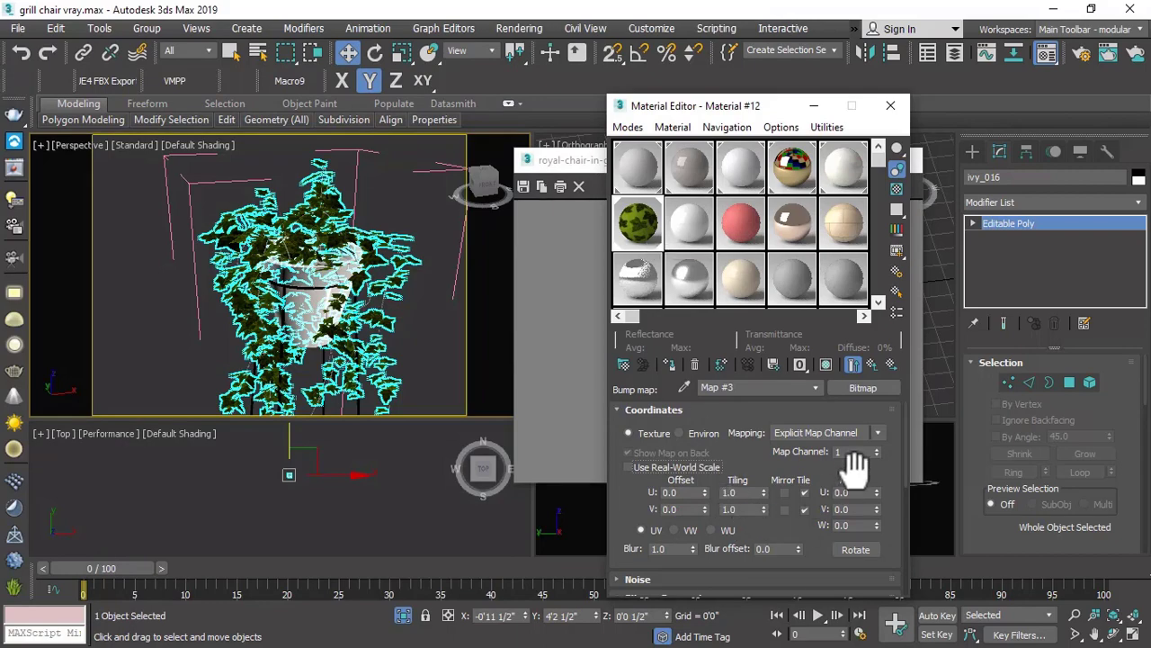
left_click(869, 363)
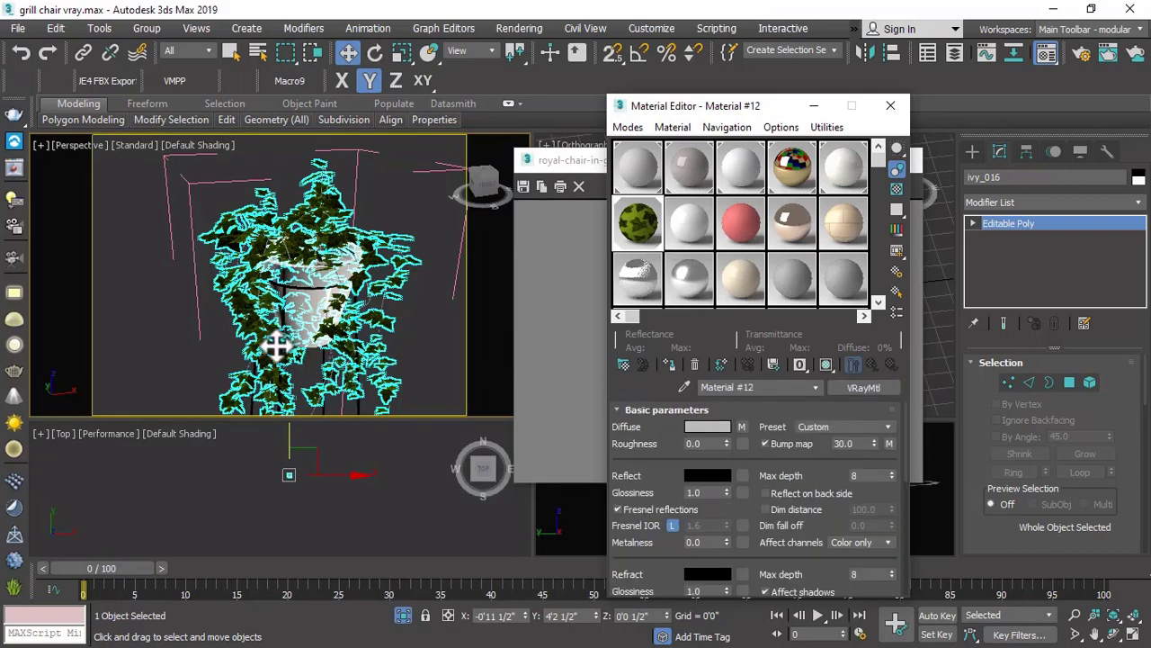
Set the ivy leaf material's bump map amount to 50.
scroll(221, 328, "up", 5)
scroll(261, 328, "down", 5)
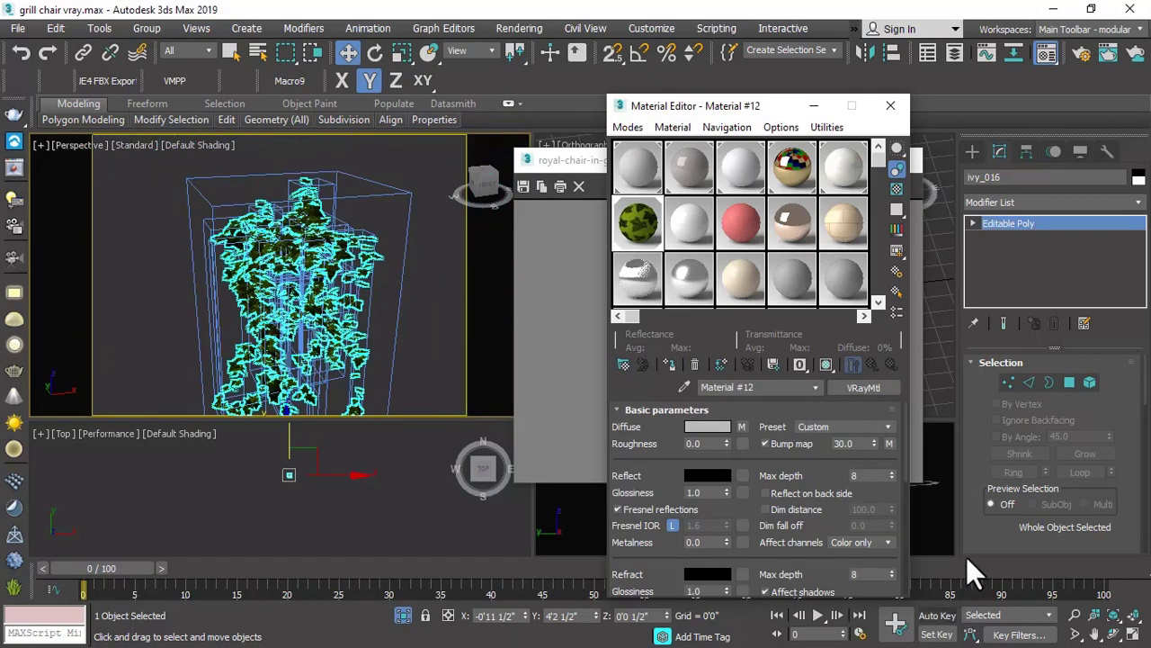
double_click(850, 443)
type("50")
key("Return")
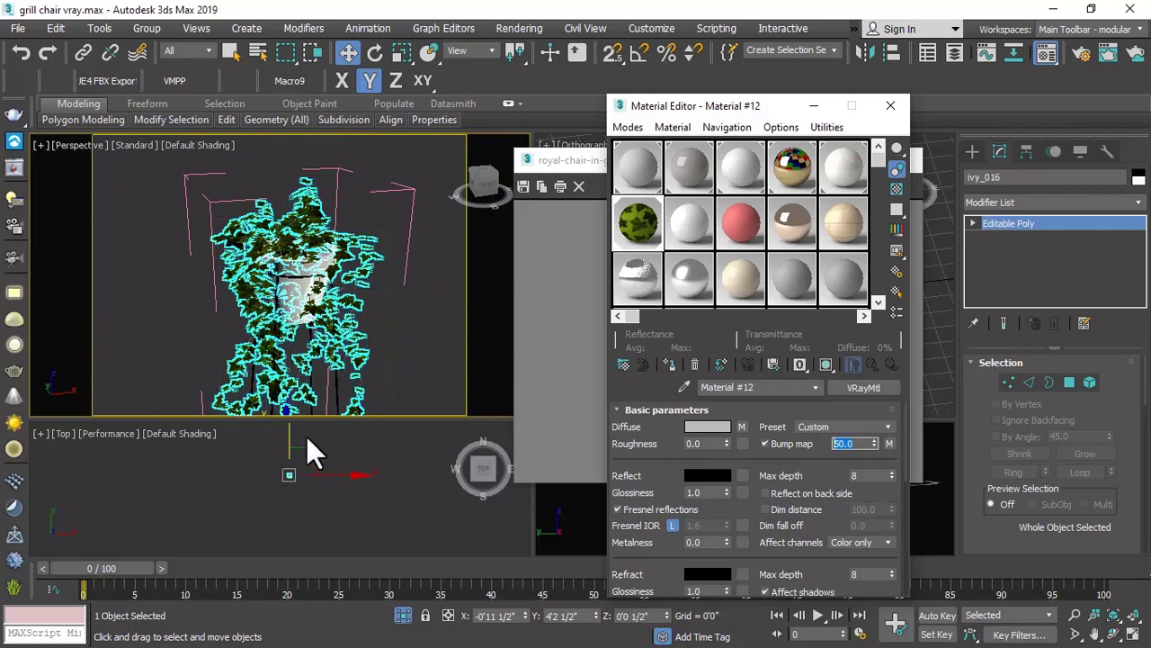
Inspect the leaves and pot up close, then get the ivy stems selected with the Material Editor open.
key("m")
left_click(170, 282)
scroll(378, 295, "up", 5)
middle_click_drag(374, 294, 374, 198)
key("shift+z")
key("shift+z")
key("shift+z")
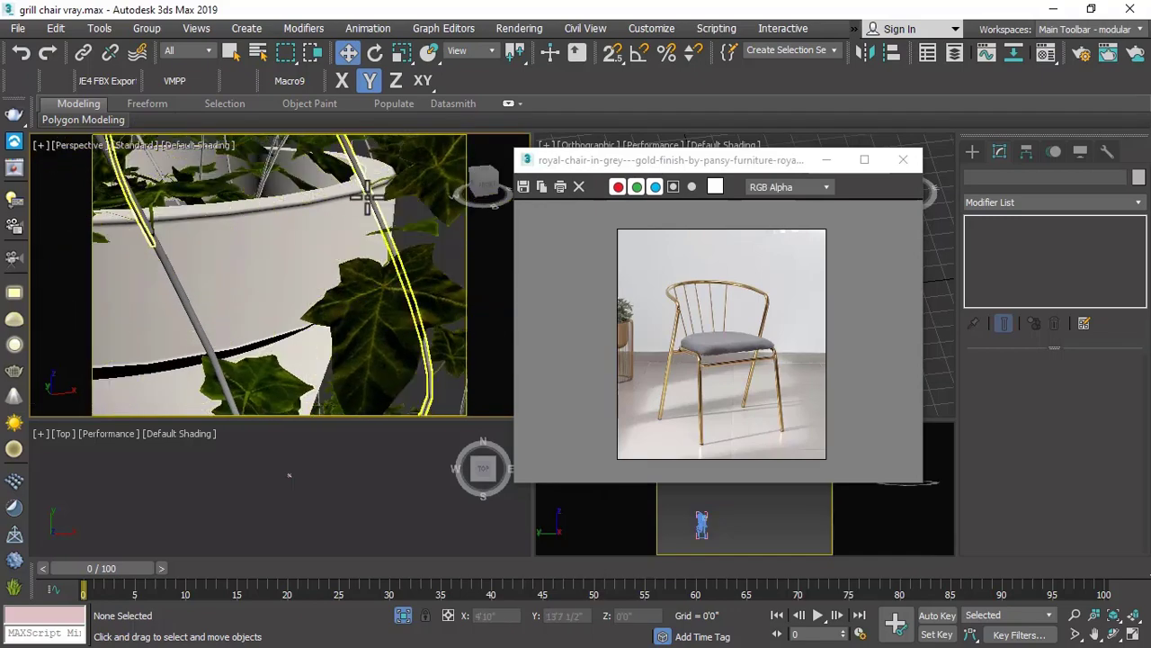
key("ctrl+z")
key("m")
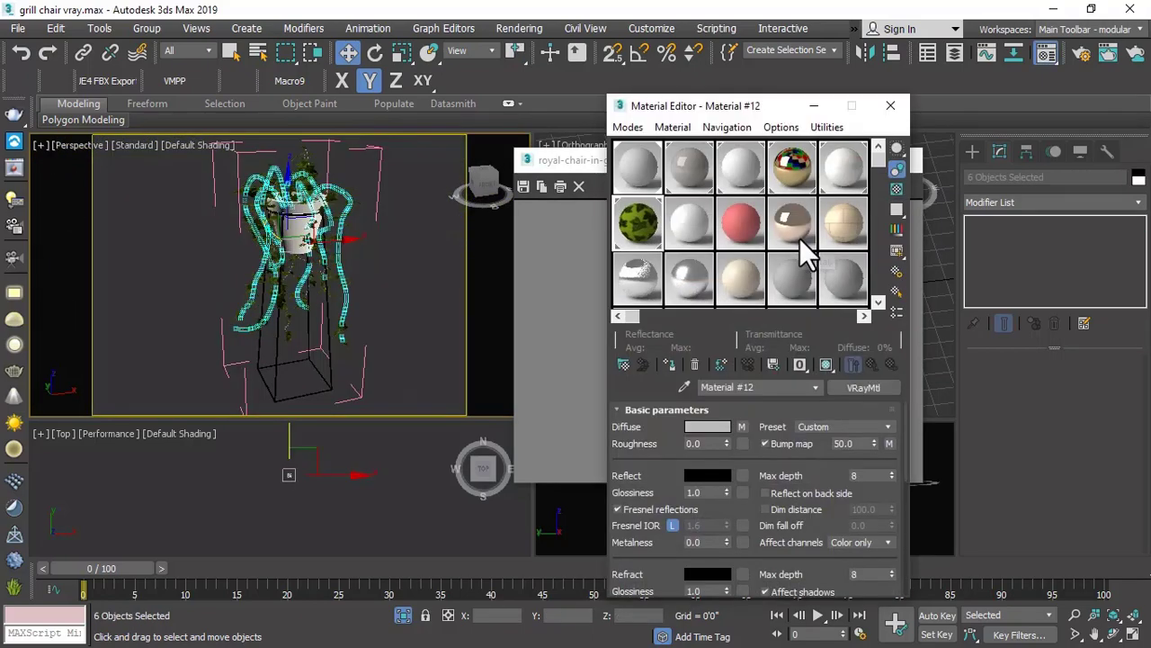
Replace the Ceramic material in the seventh slot with a VRayMtl that uses the leaf-lin bitmap as its diffuse map.
left_click(693, 216)
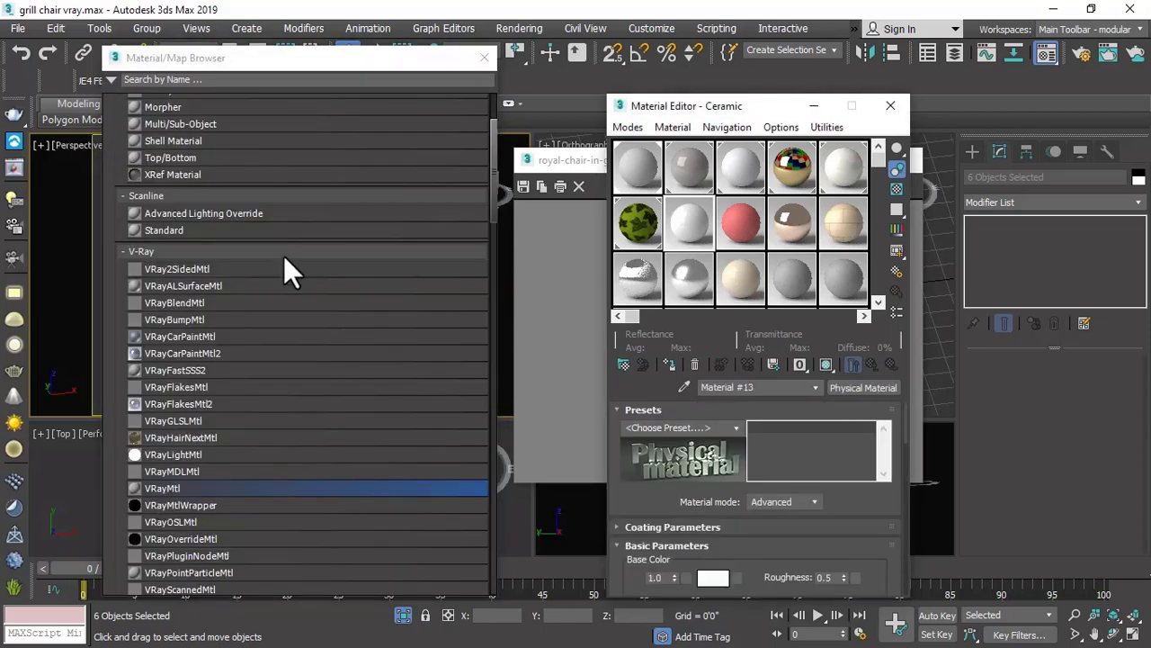
left_click(485, 58)
left_click(741, 427)
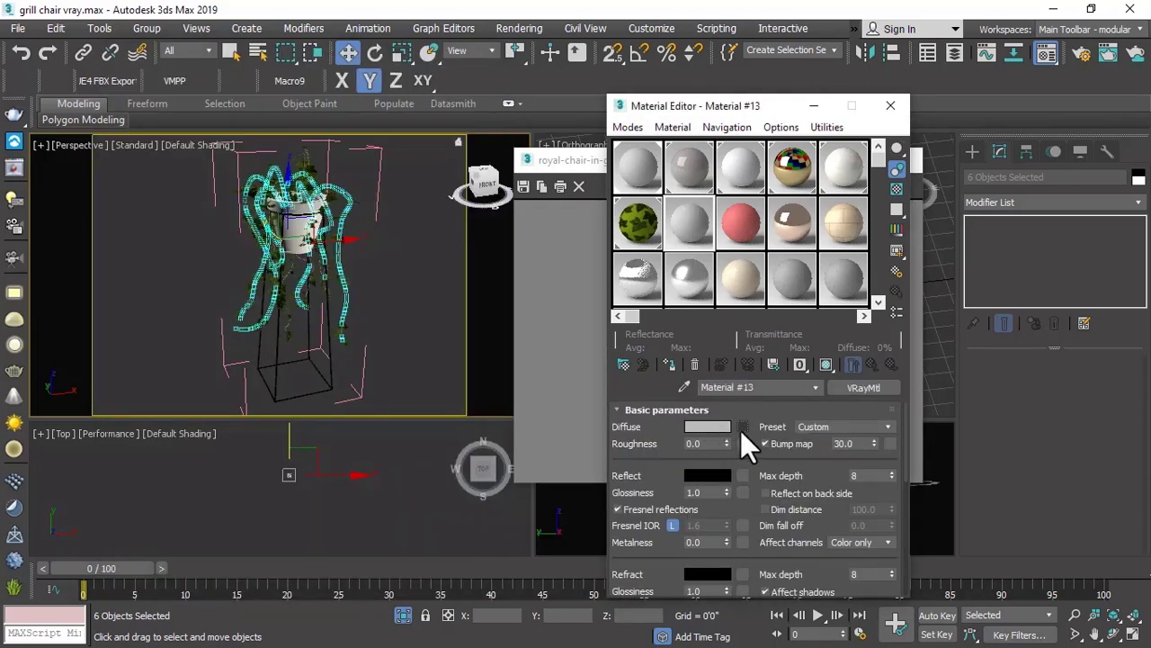
double_click(174, 177)
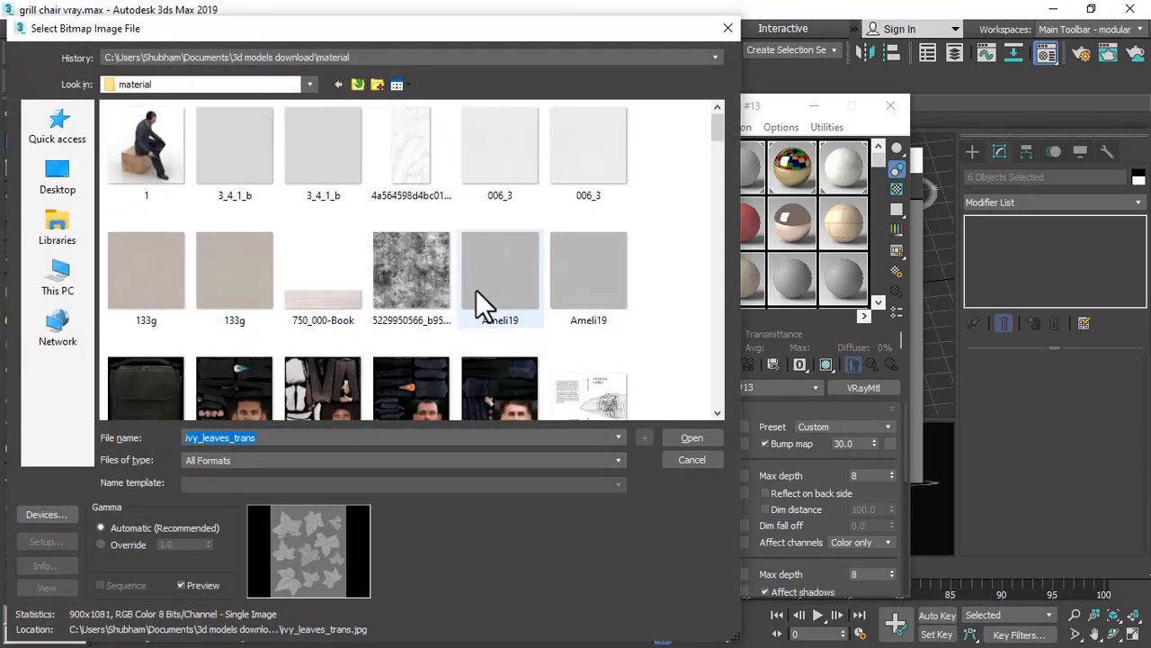
scroll(476, 290, "down", 5)
scroll(476, 289, "down", 5)
left_click(337, 212)
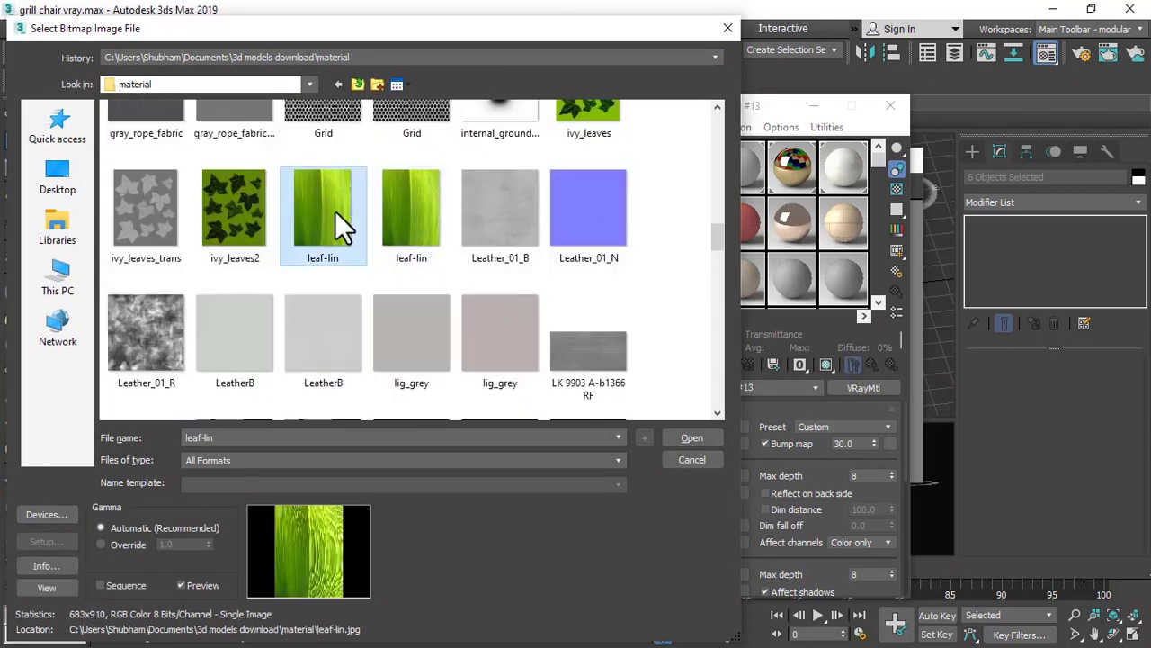
double_click(335, 212)
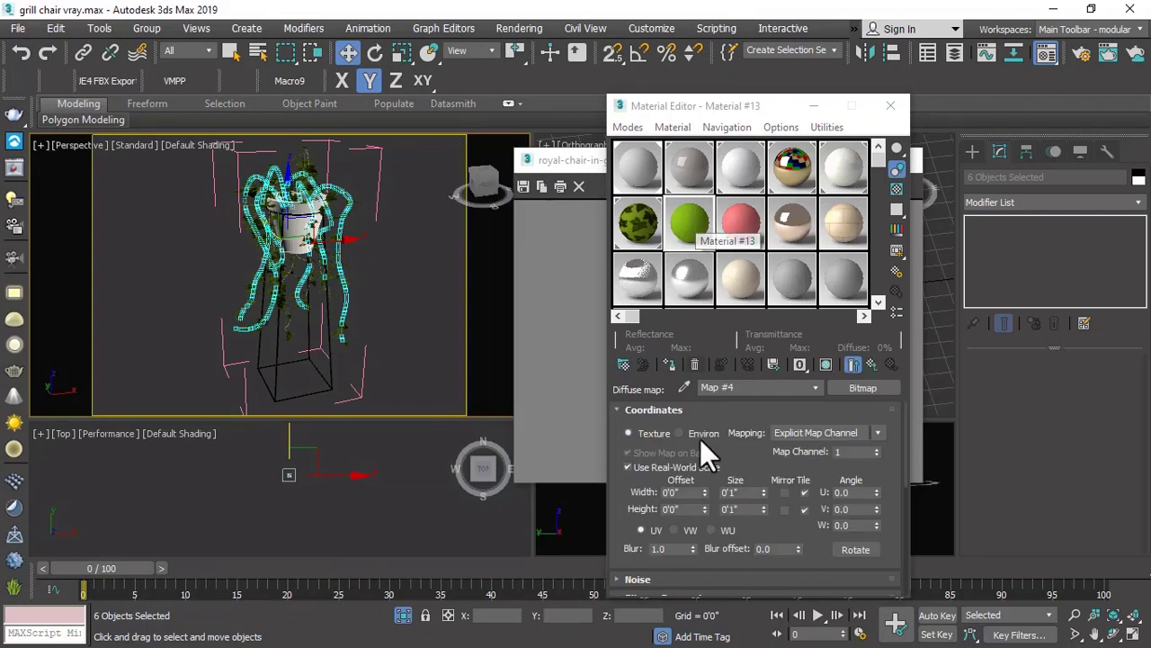
Turn off real-world scale for the leaf-lin map, apply the material to the ivy stems and check it in the viewport.
left_click(682, 466)
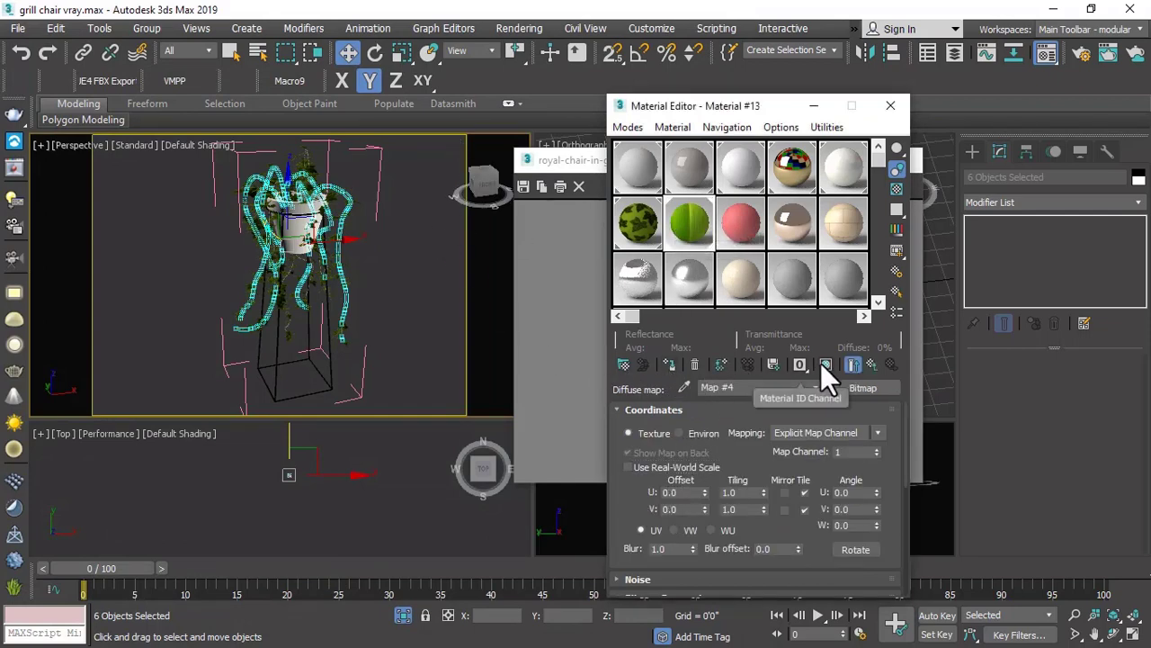
left_click(440, 310)
scroll(404, 291, "up", 8)
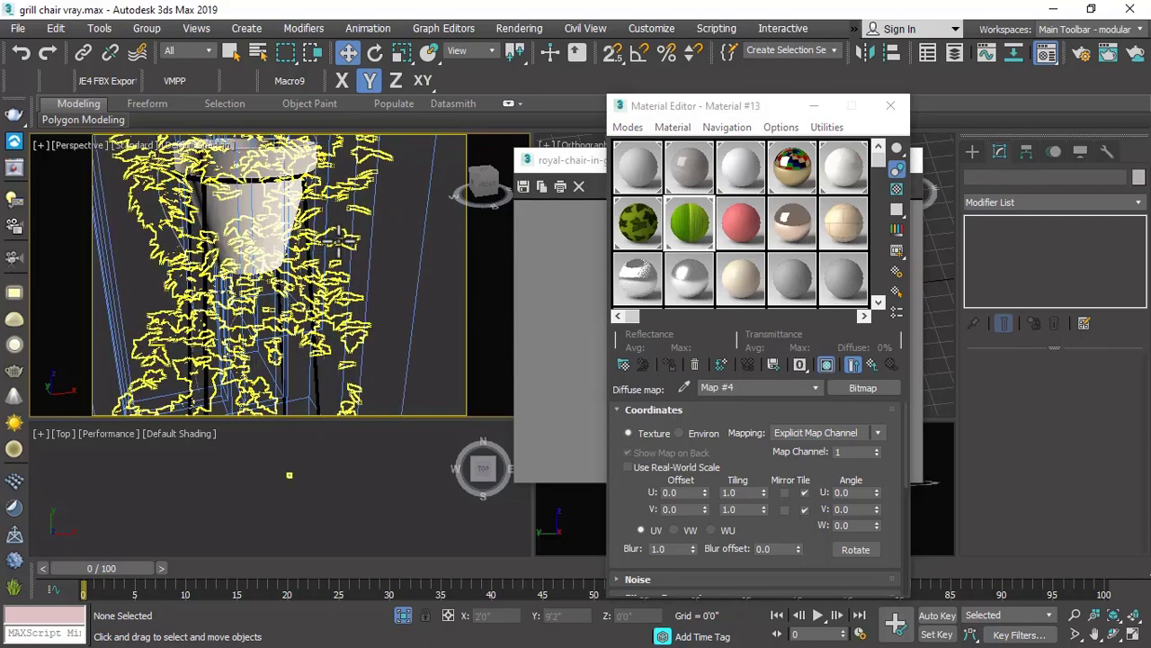
scroll(338, 288, "down", 5)
scroll(336, 303, "up", 5)
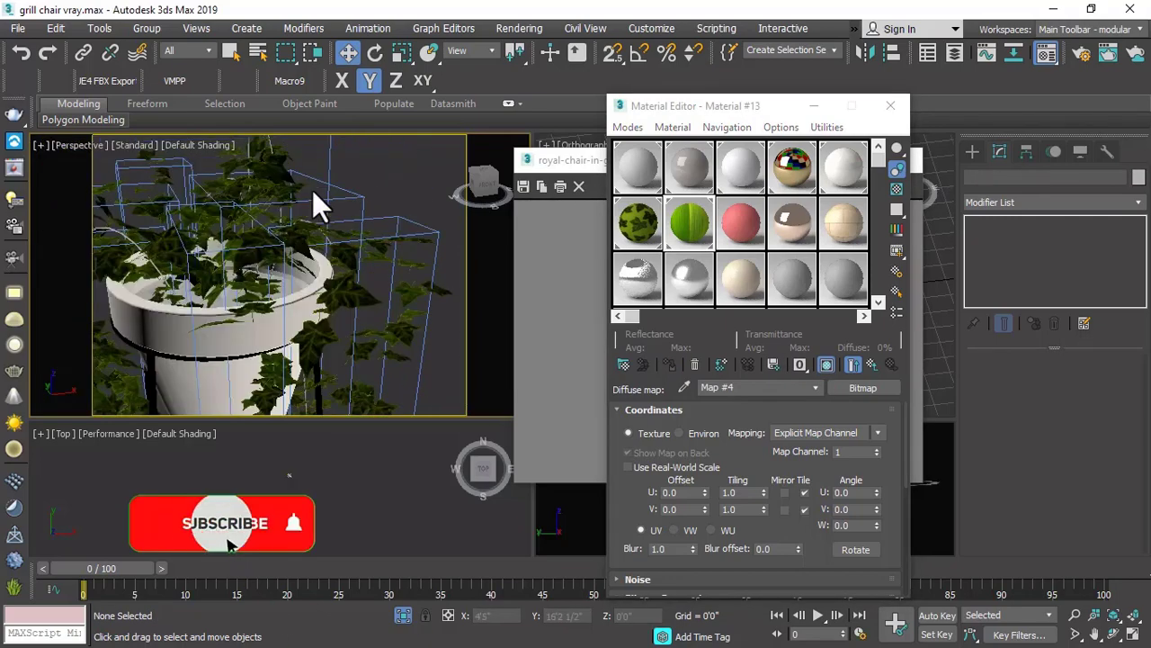
Switch the perspective viewport to the VRayCam001 camera and unhide all objects in the scene.
left_click(79, 144)
left_click(358, 159)
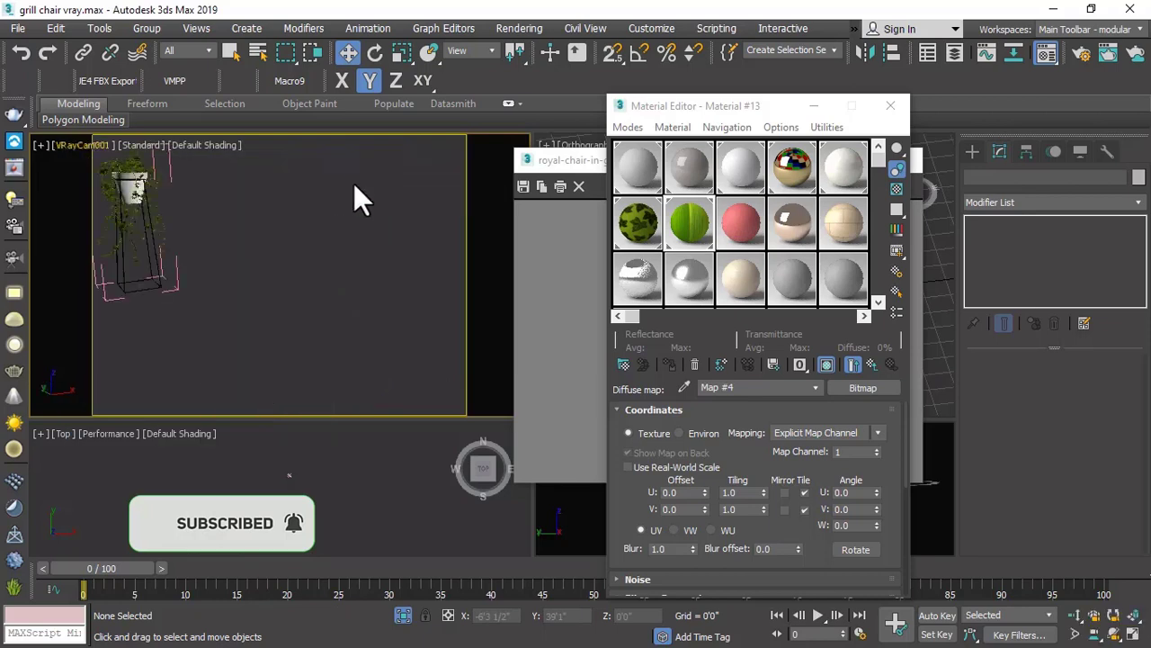
right_click(307, 235)
left_click(336, 103)
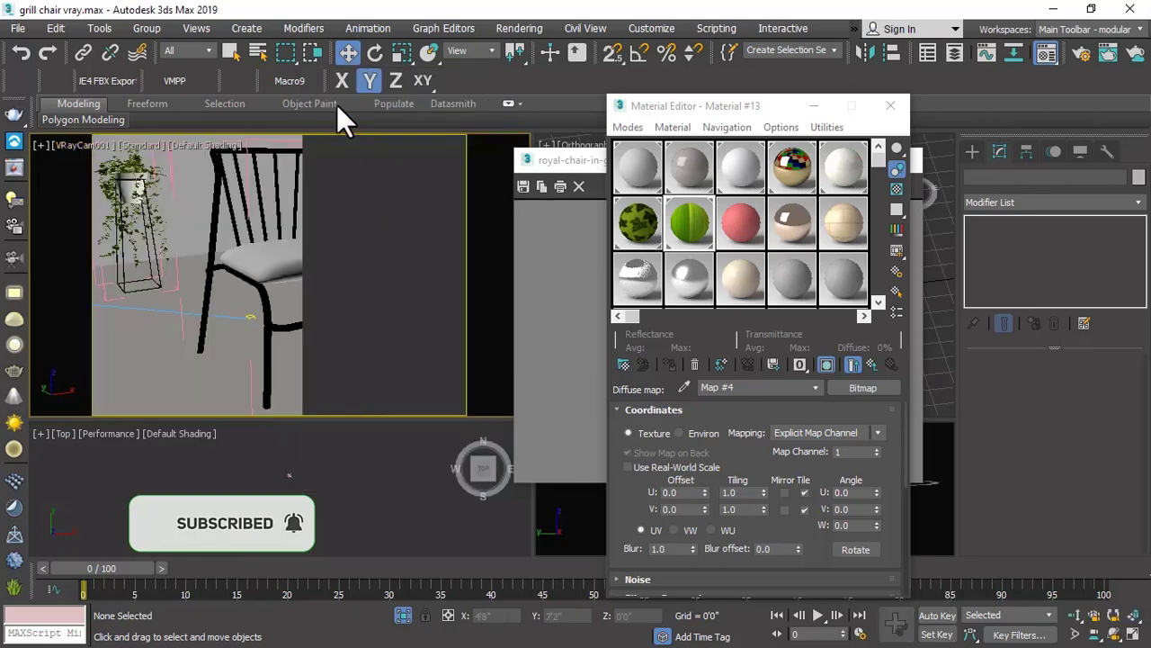
left_click(889, 106)
Save the scene and render the VRayCam001 view.
left_click(18, 28)
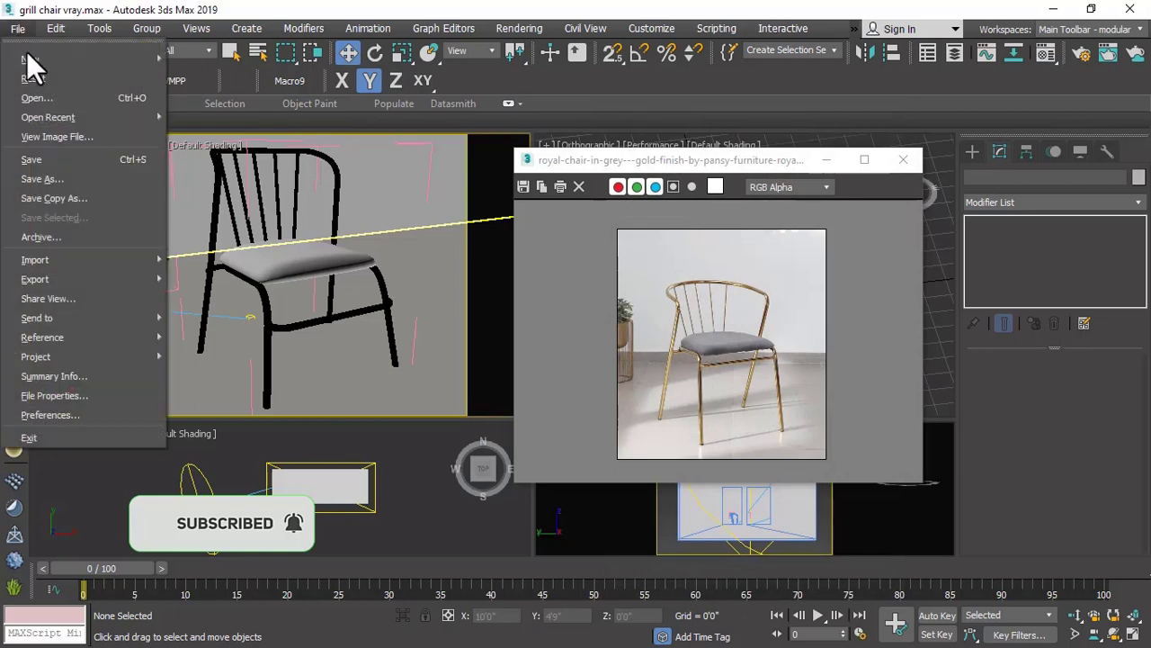
left_click(42, 150)
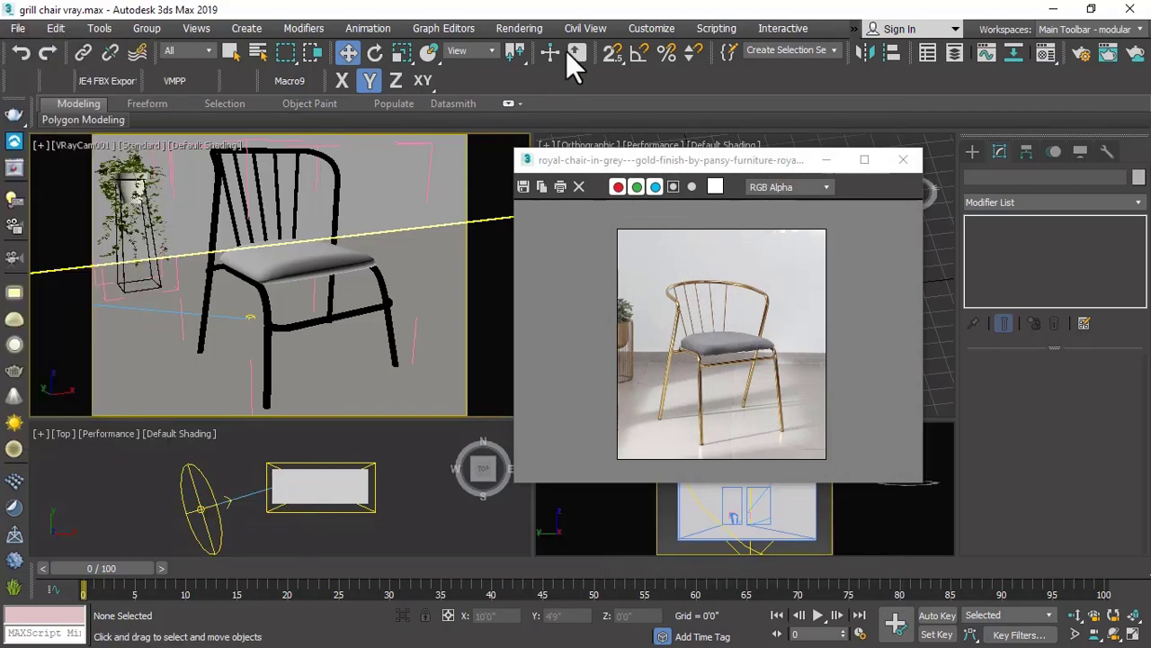
left_click(520, 28)
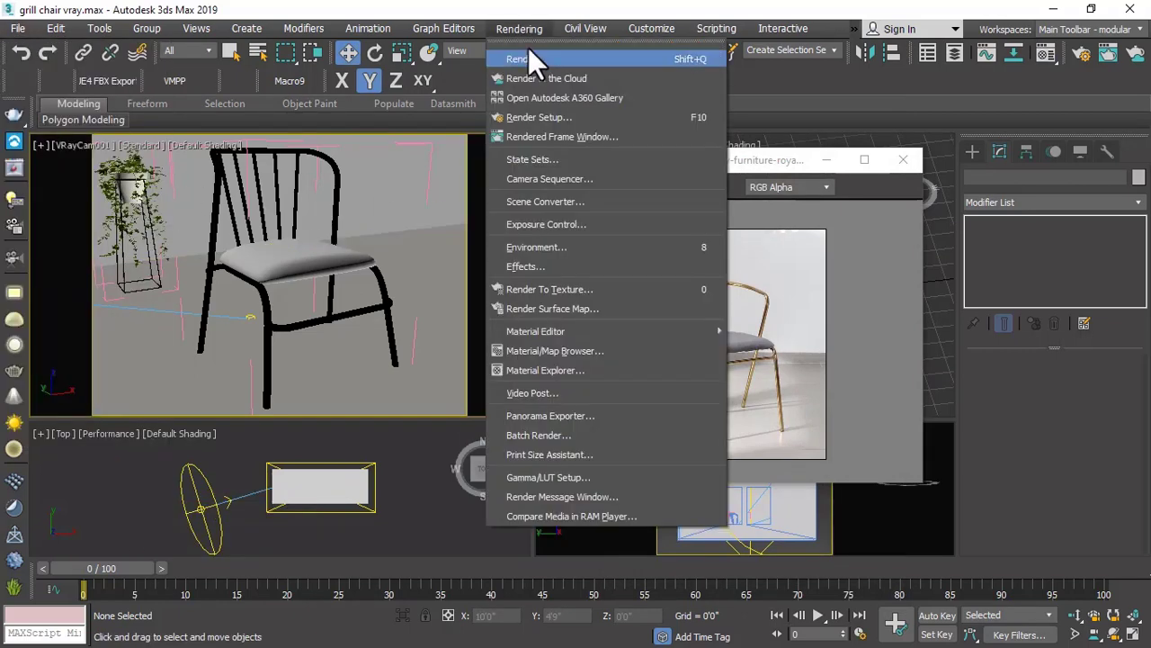
left_click(530, 52)
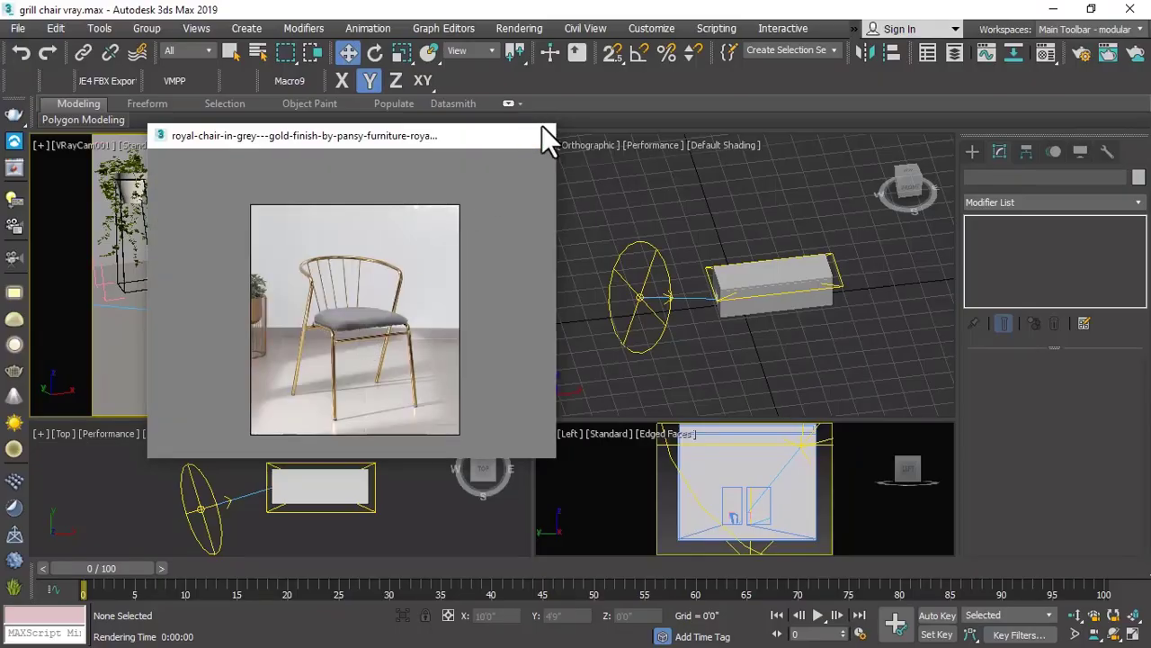
left_click(527, 131)
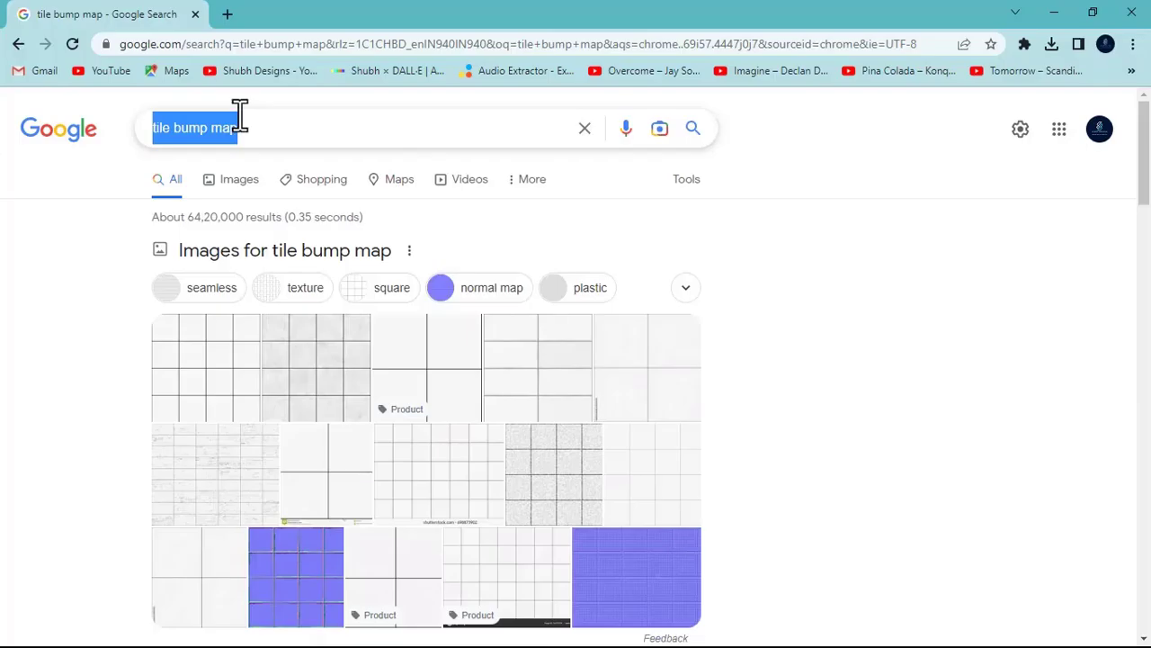
Switch to Chrome and search Google Images for "fabric bump map".
type("fab")
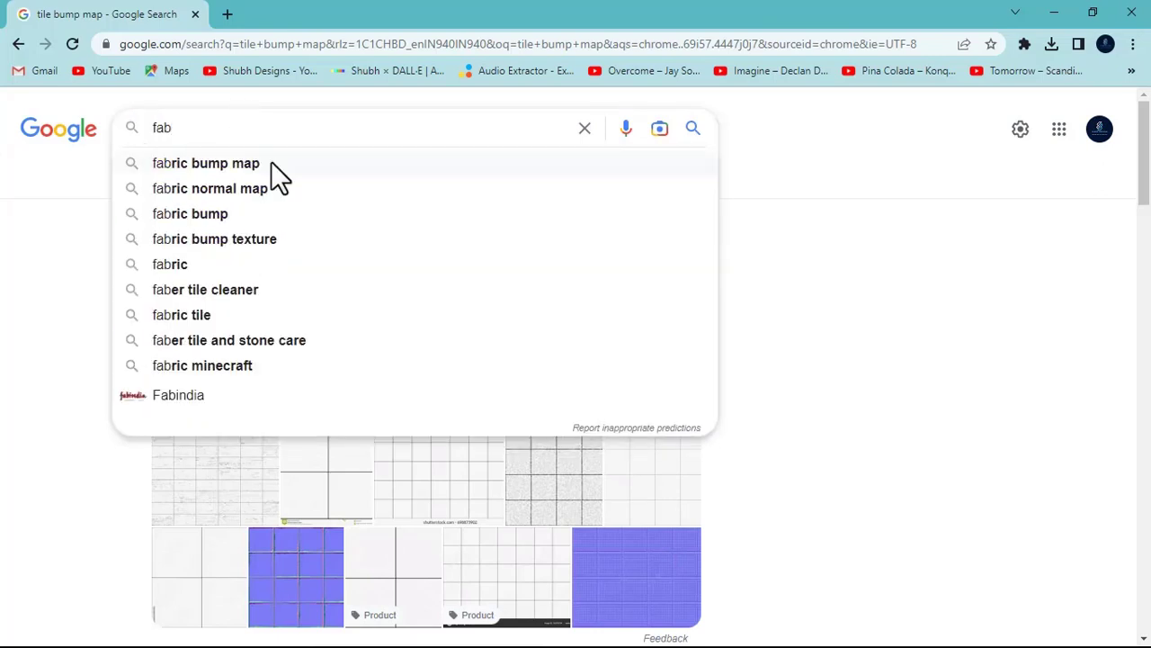
left_click(271, 162)
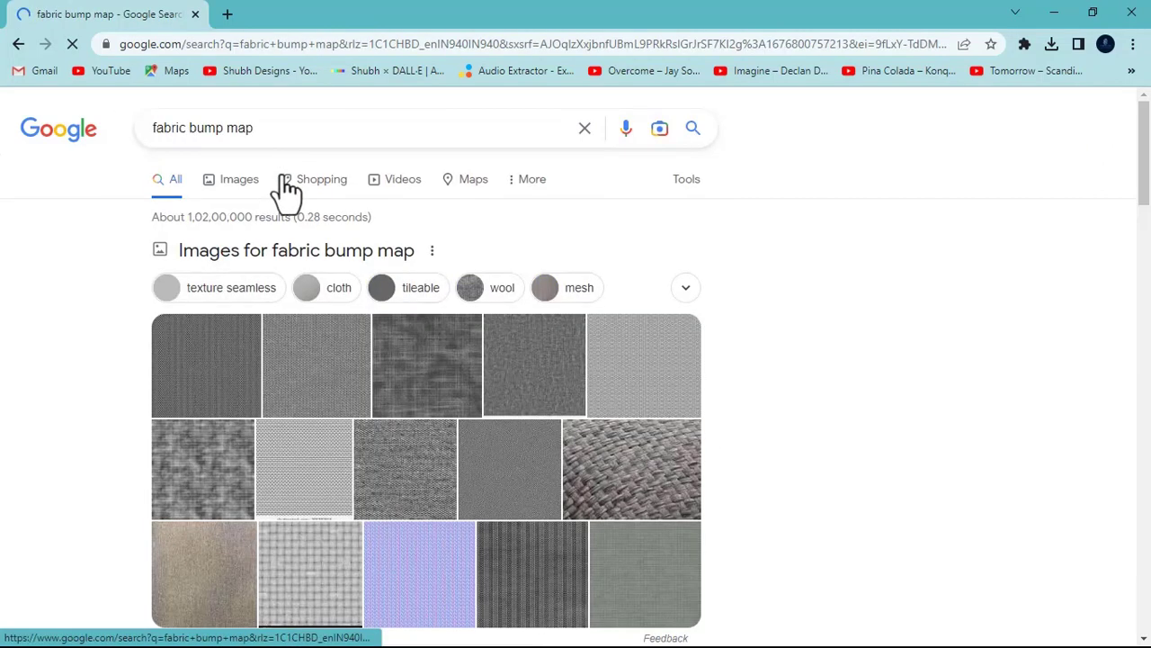
left_click(254, 185)
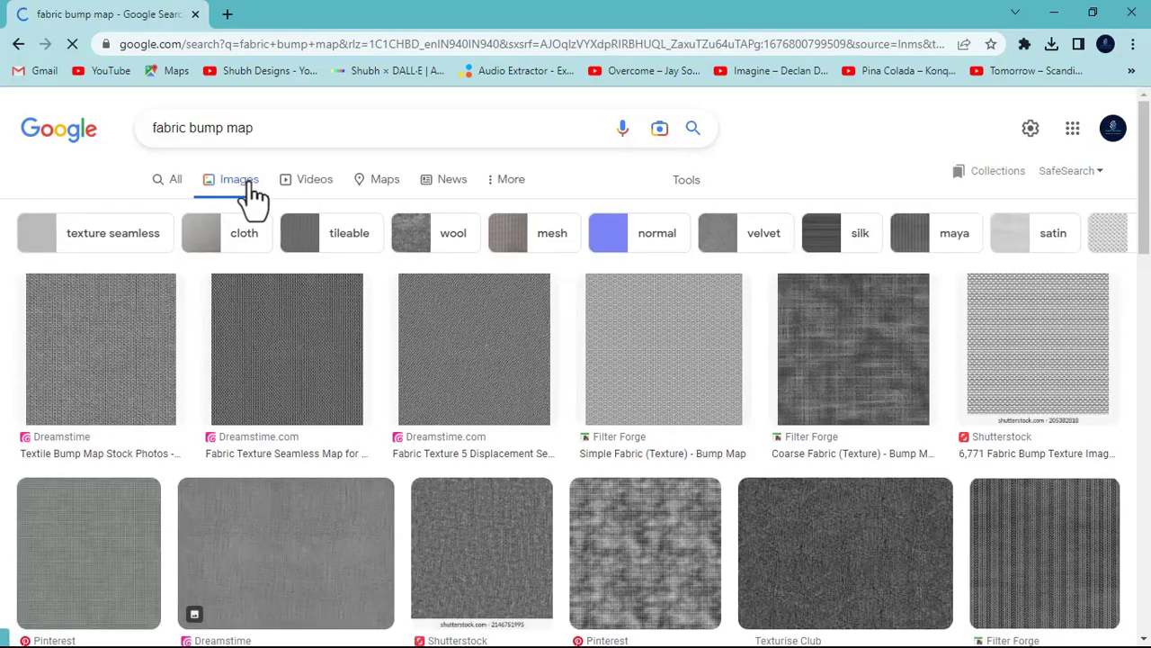
Pick a Dreamstime seamless fabric displacement texture from the results and open the image in a new tab.
left_click(340, 382)
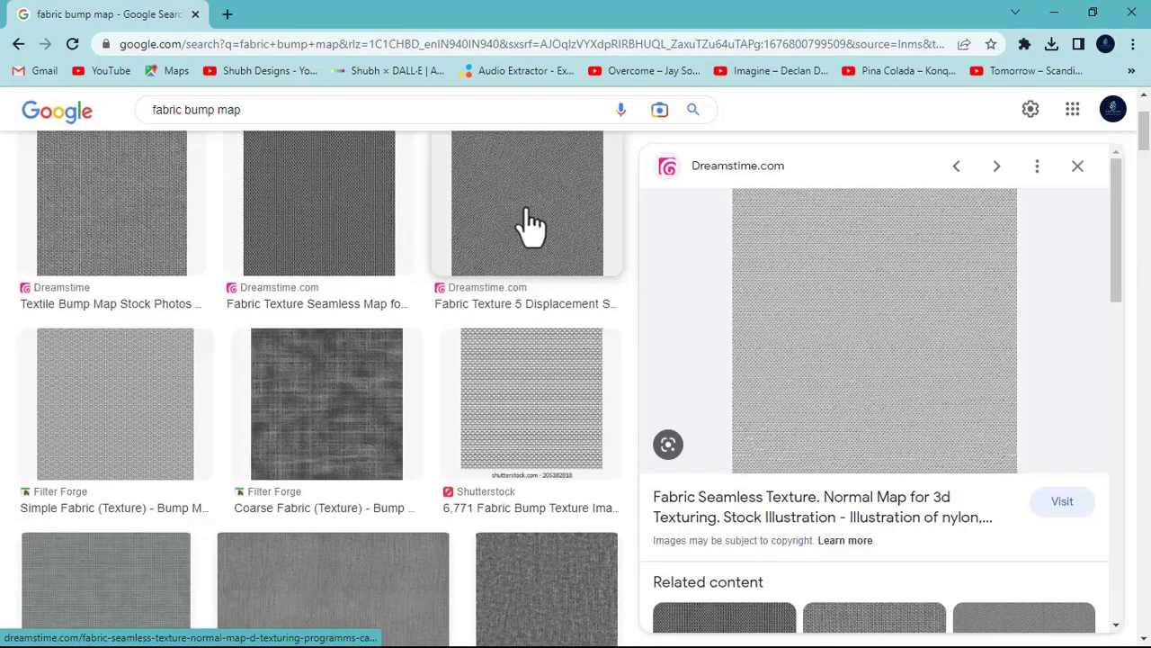
left_click(119, 254)
right_click(849, 342)
left_click(926, 494)
left_click(315, 14)
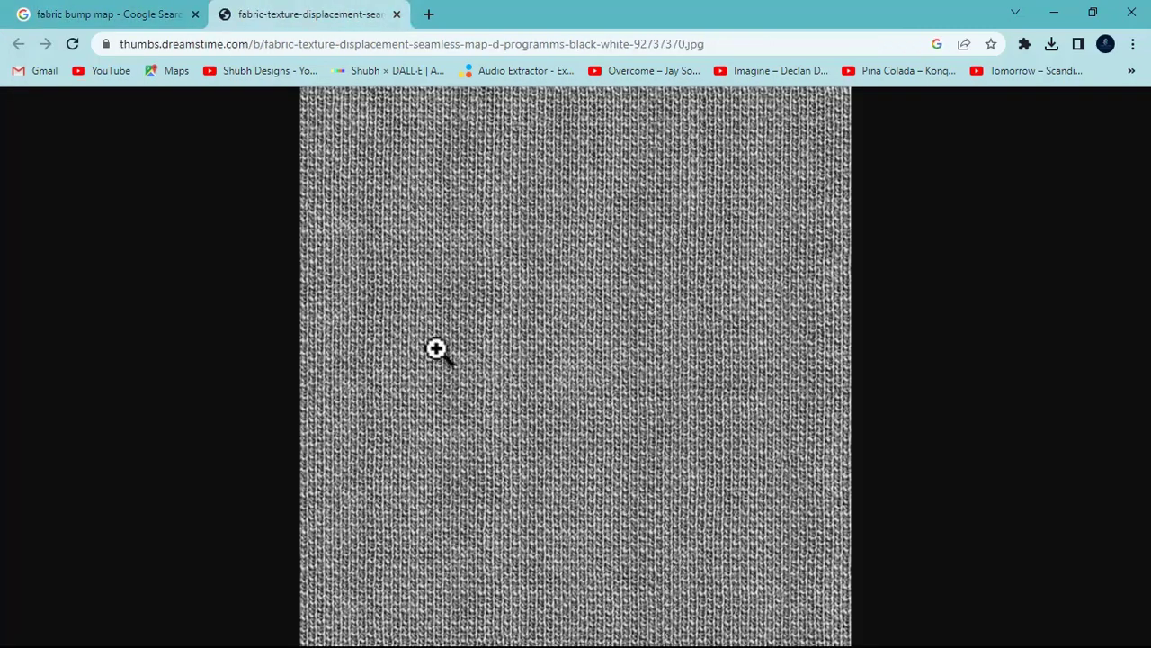
Save the fabric displacement texture as a JPEG image in the Downloads folder under its suggested file name.
left_click(607, 388)
left_click(548, 301)
right_click(517, 277)
left_click(567, 311)
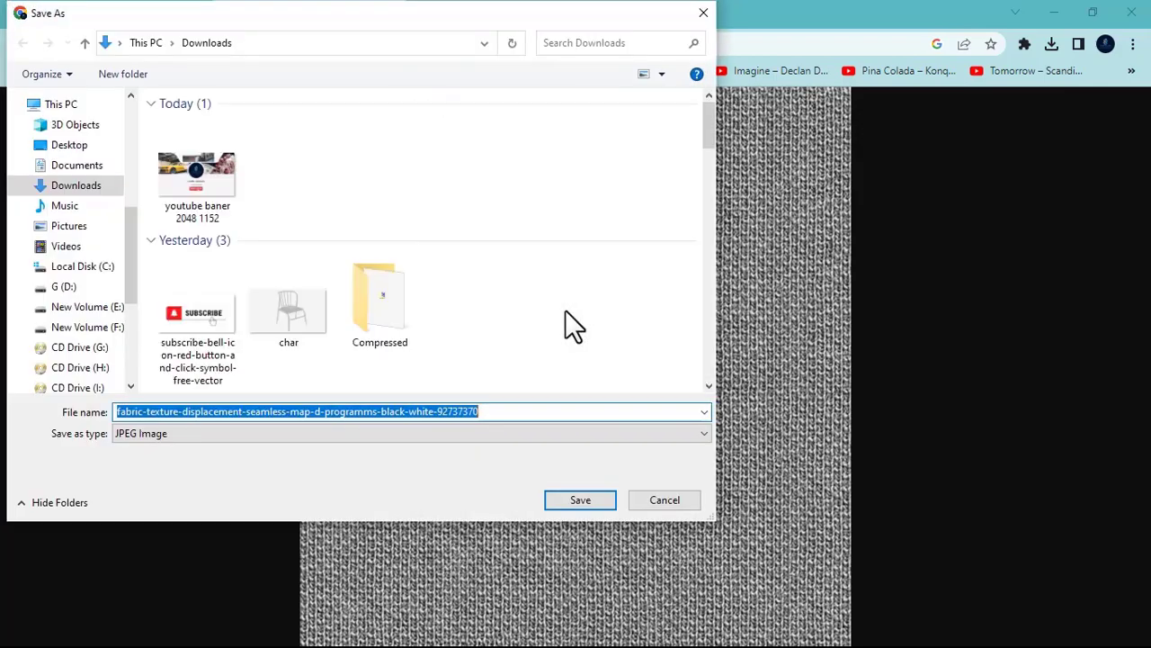
left_click(590, 499)
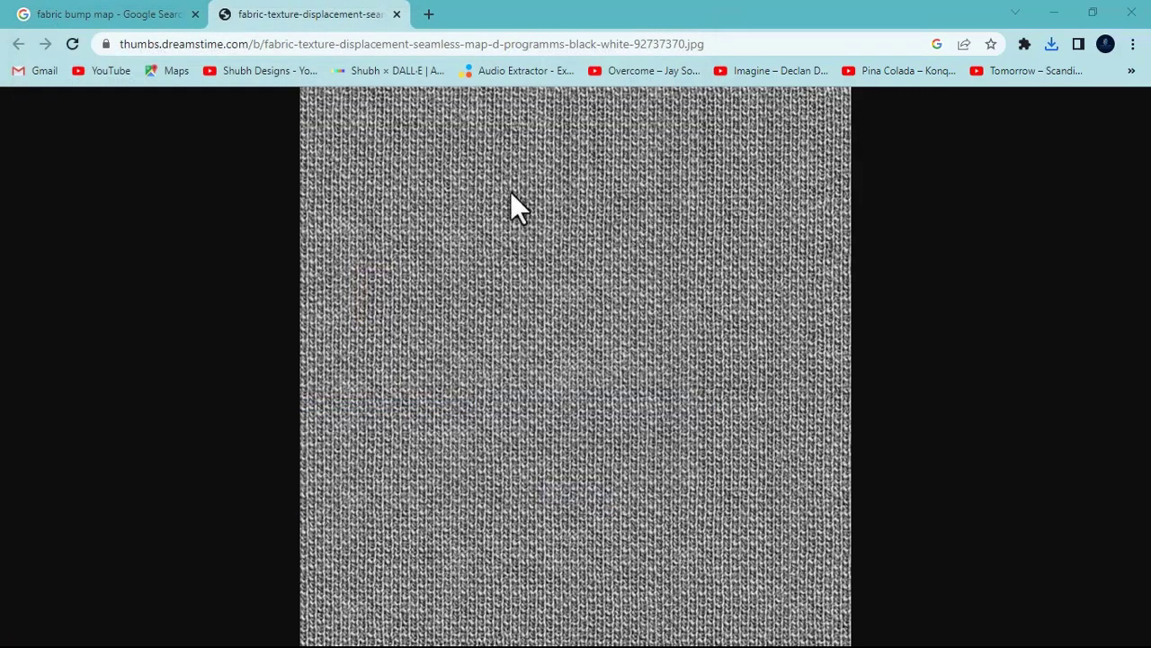
key("ctrl+s")
left_click(698, 12)
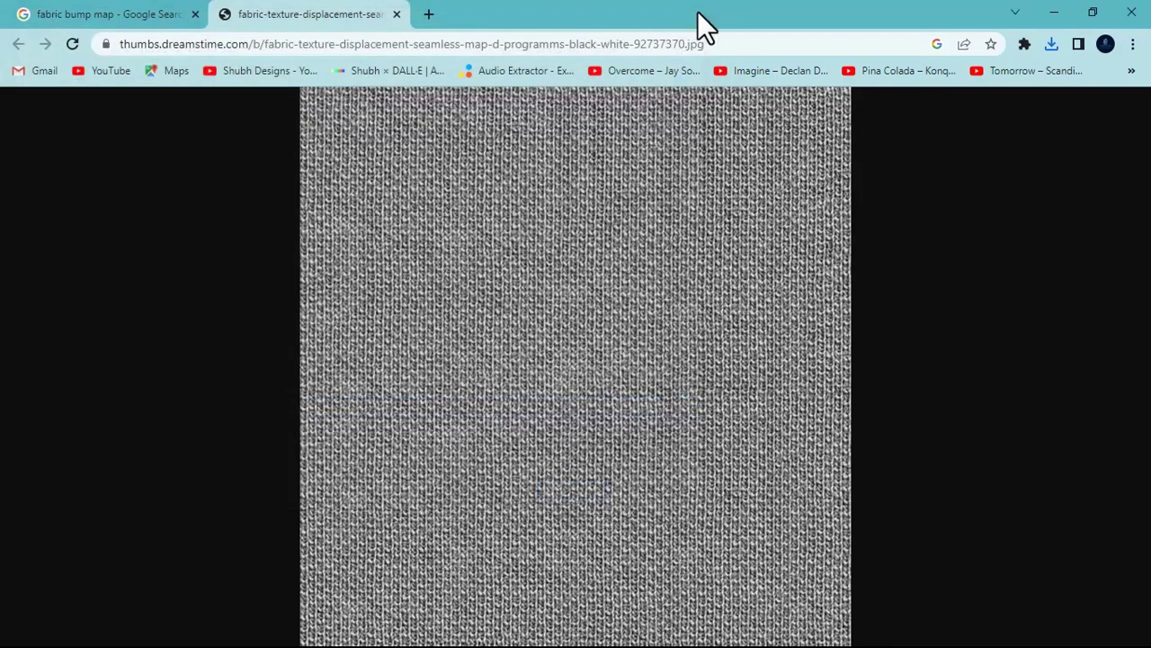
Switch to 3ds Max and sample Material #14's diffuse colour from the grey seat in the reference image, then adjust it to a neutral grey.
left_click(1056, 12)
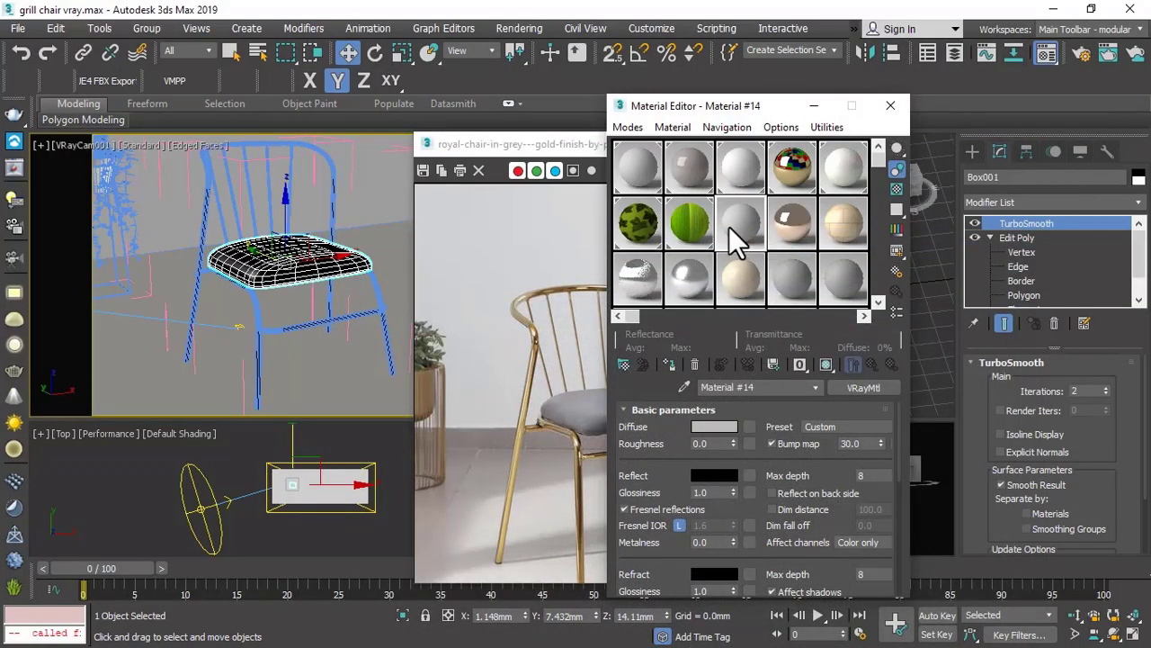
left_click(708, 424)
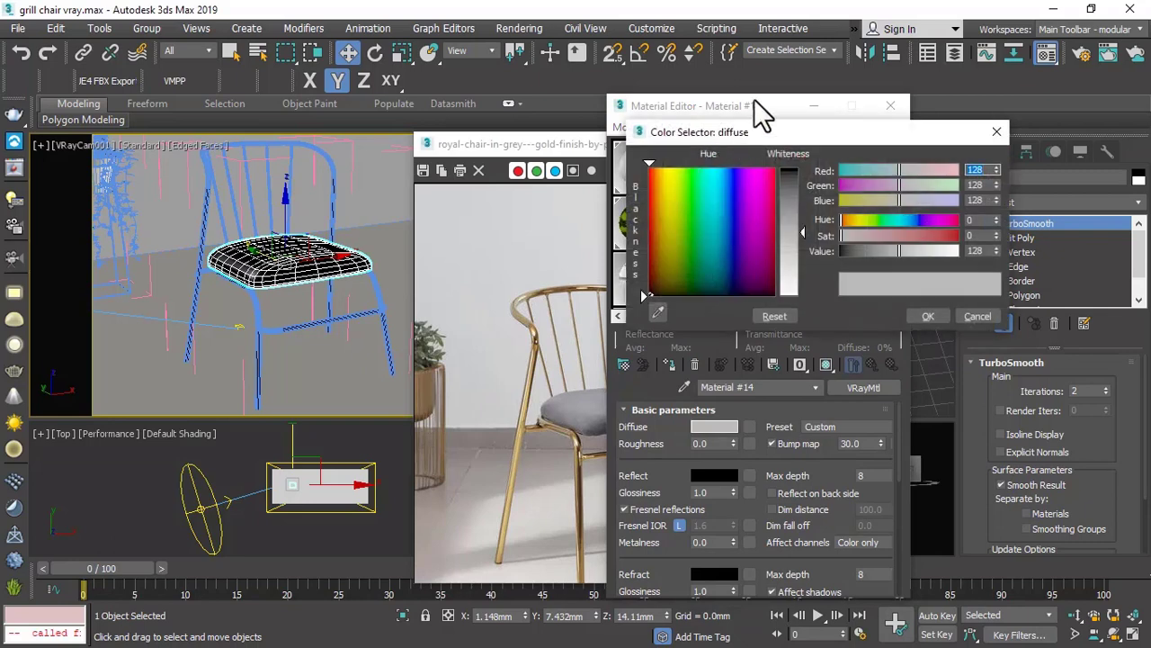
left_click(657, 312)
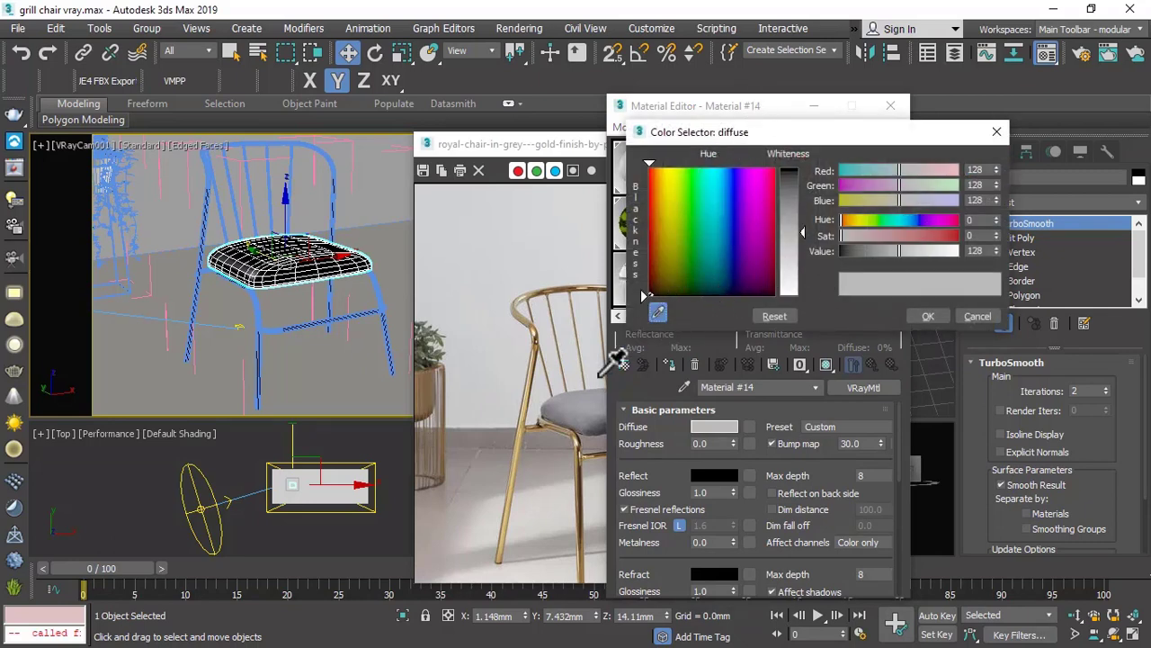
left_click(571, 387)
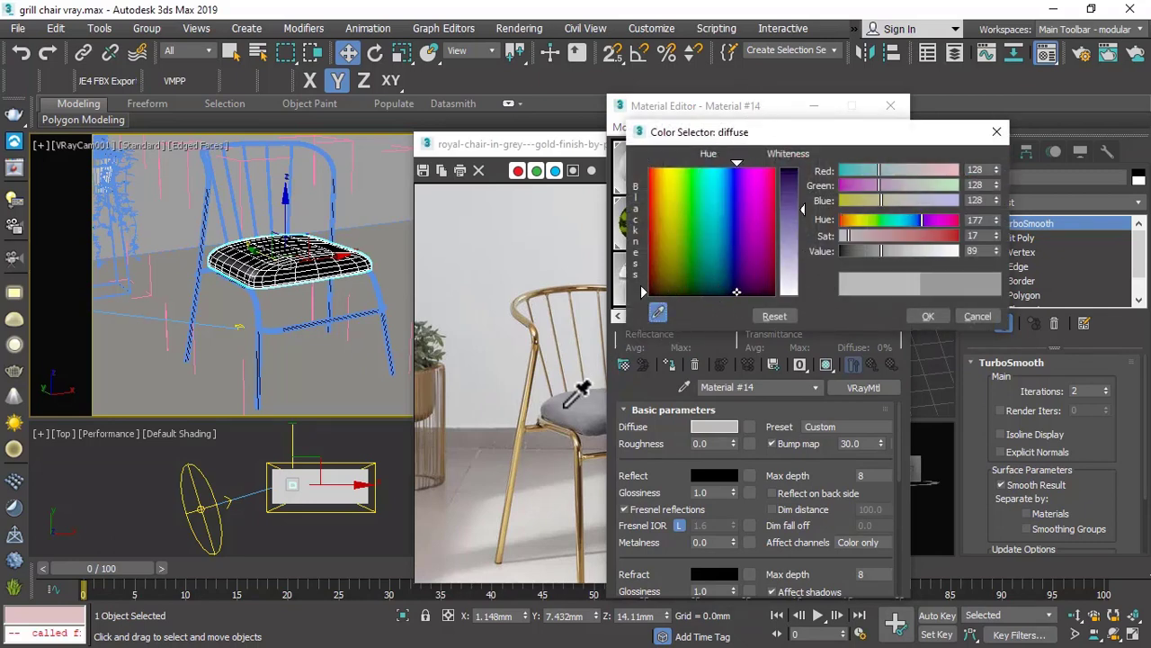
left_click(927, 315)
left_click_drag(776, 111, 955, 112)
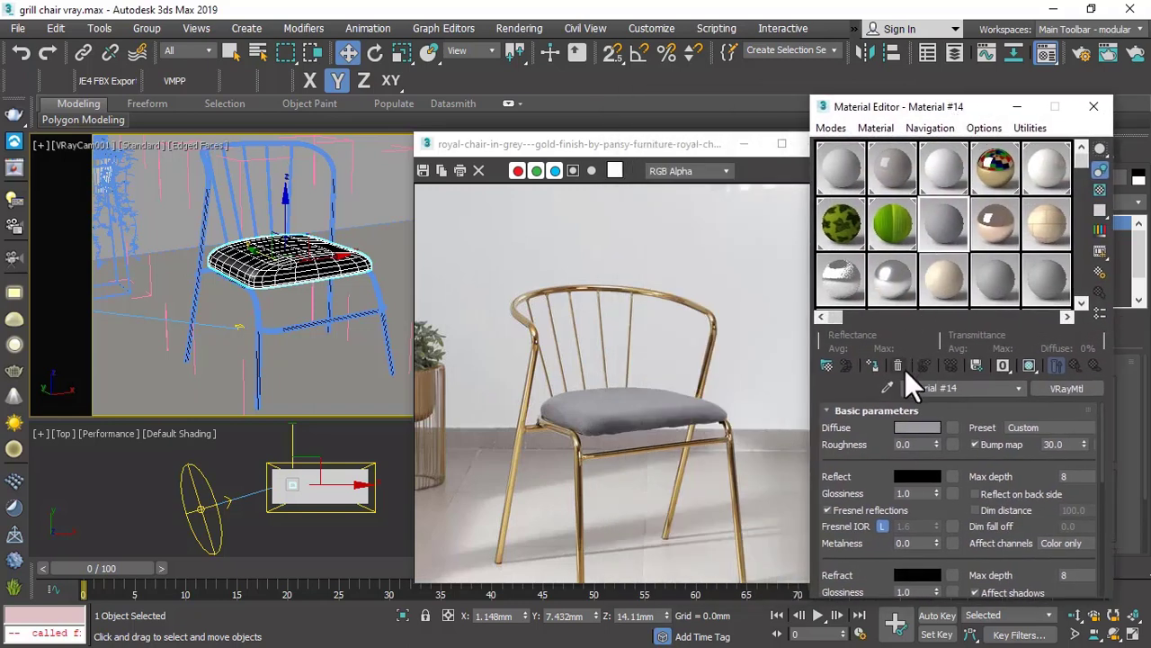
left_click(934, 426)
left_click(928, 315)
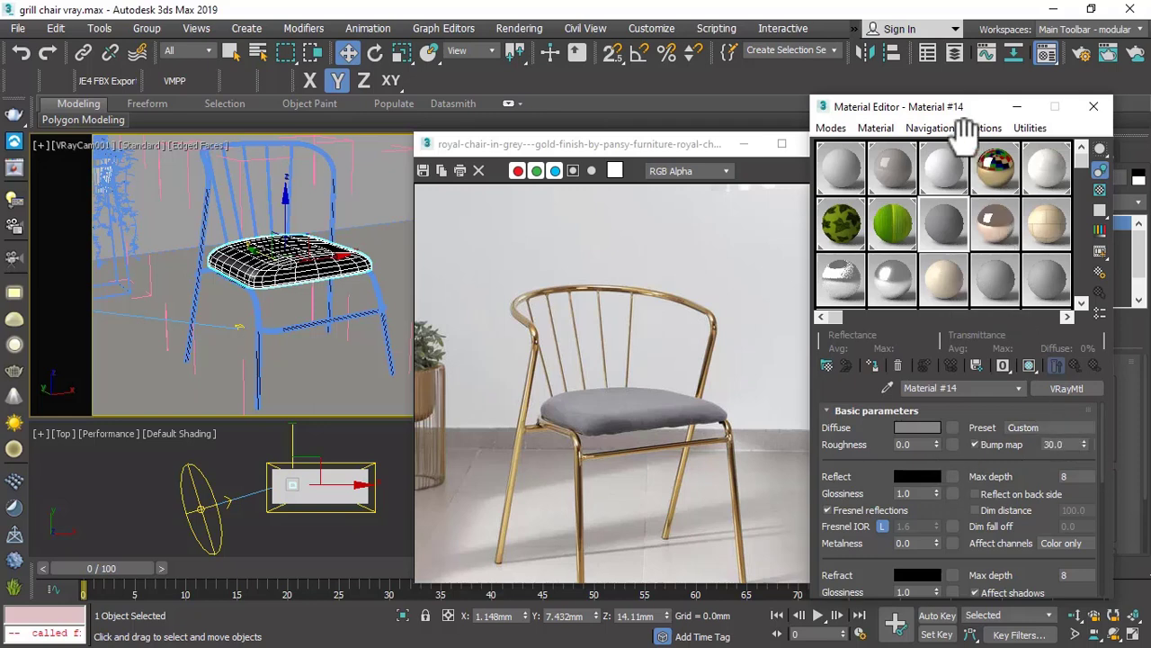
Load the fabric-texture-displacement-seamless image from the Downloads folder as a Bitmap in Material #14's bump map.
left_click_drag(940, 113, 706, 108)
left_click_drag(563, 444, 578, 445)
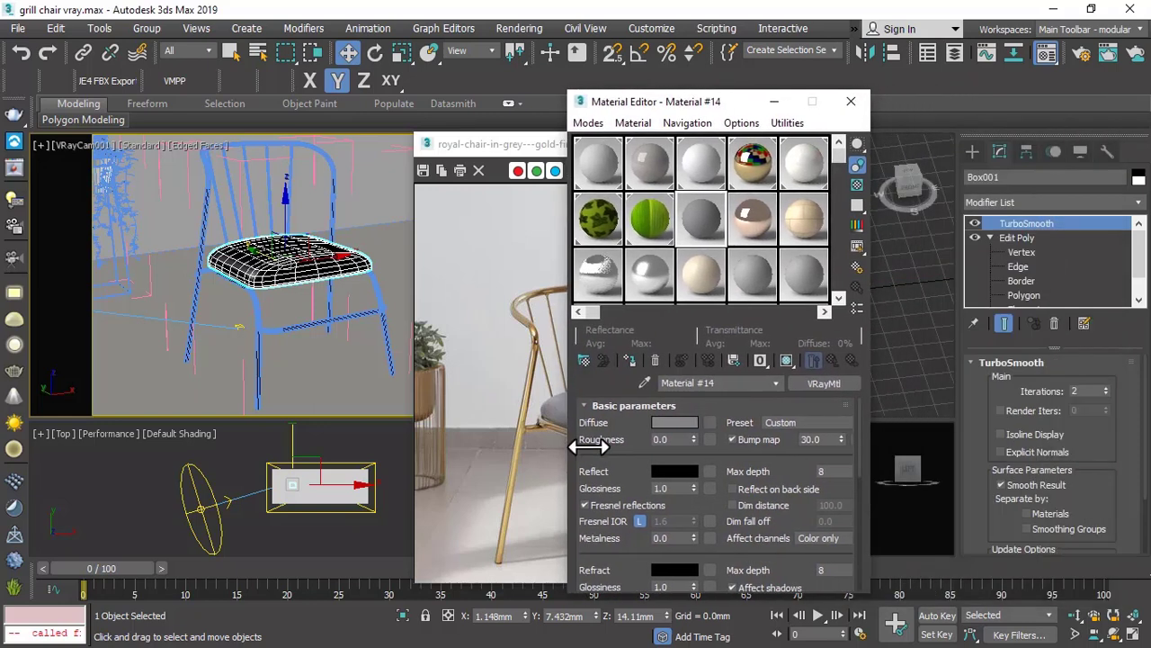
left_click(873, 441)
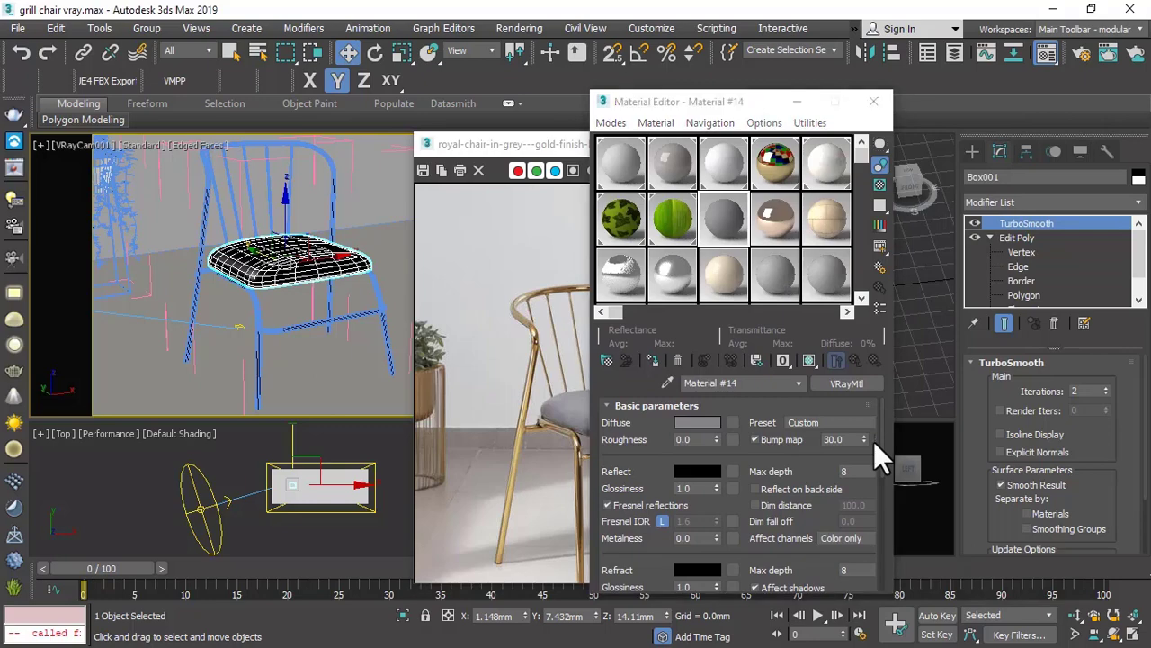
double_click(168, 180)
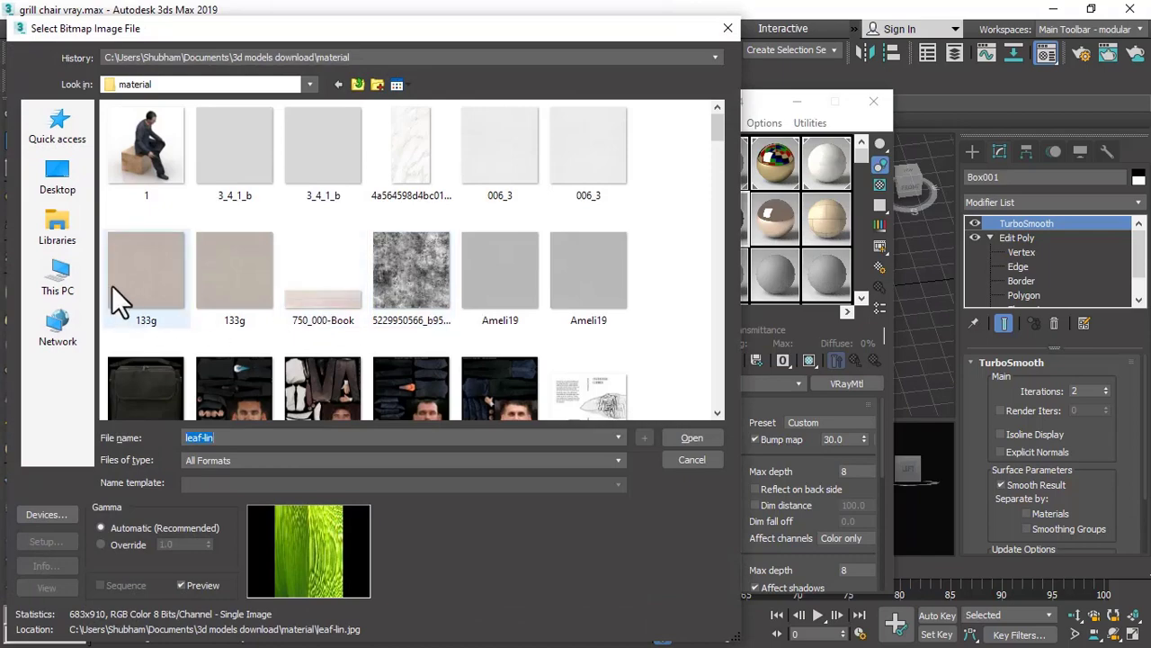
left_click(69, 263)
double_click(168, 185)
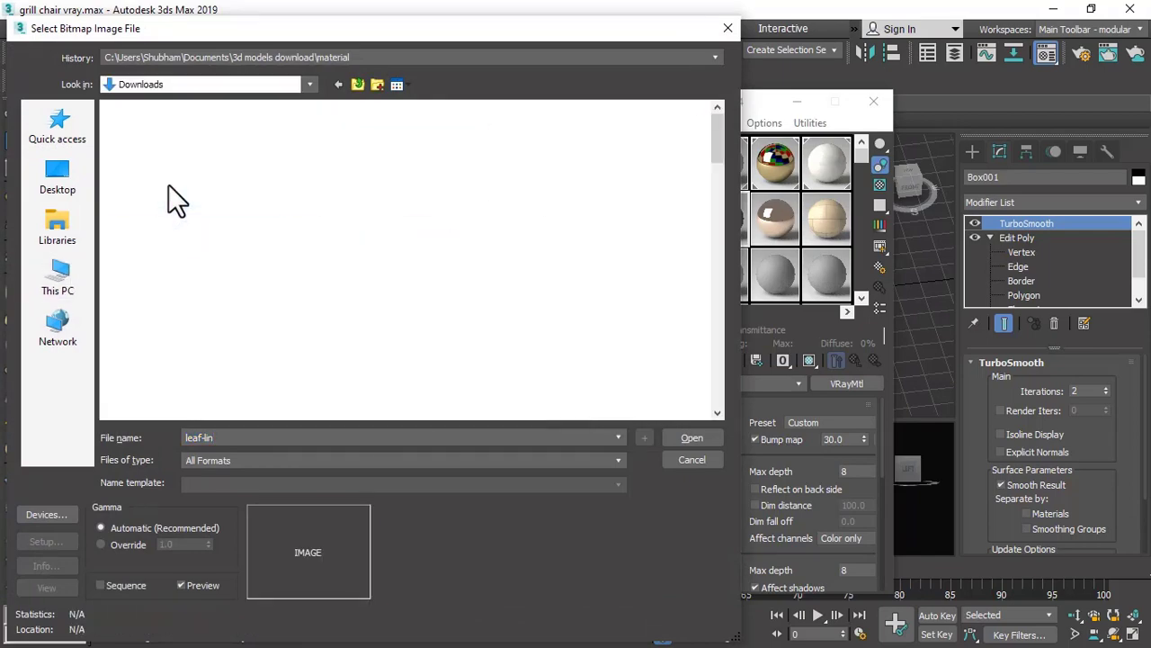
double_click(226, 241)
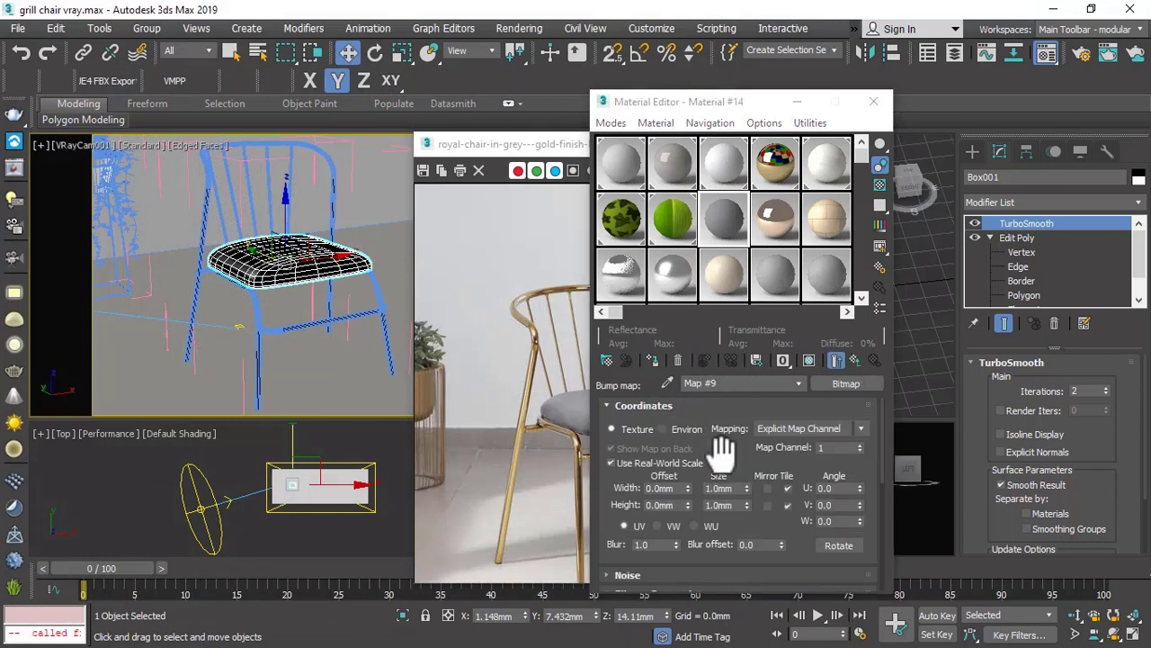
Turn off real-world scale for the fabric bitmap, preview the material enlarged, and set Material #14's bump amount to 10.
left_click(636, 462)
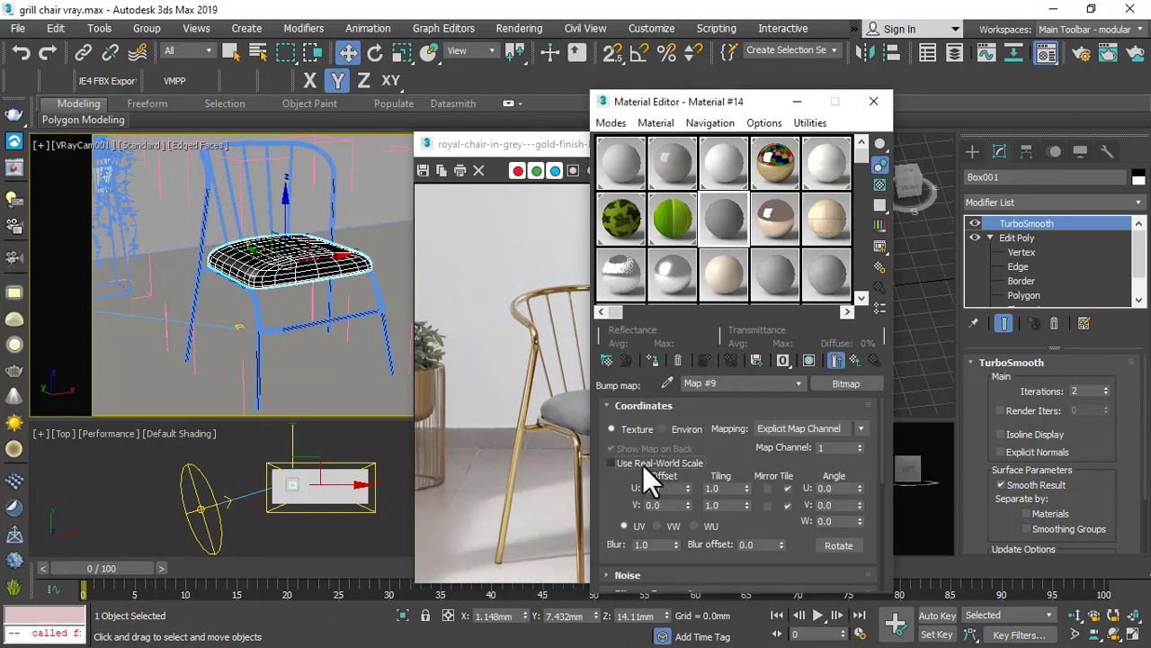
double_click(729, 216)
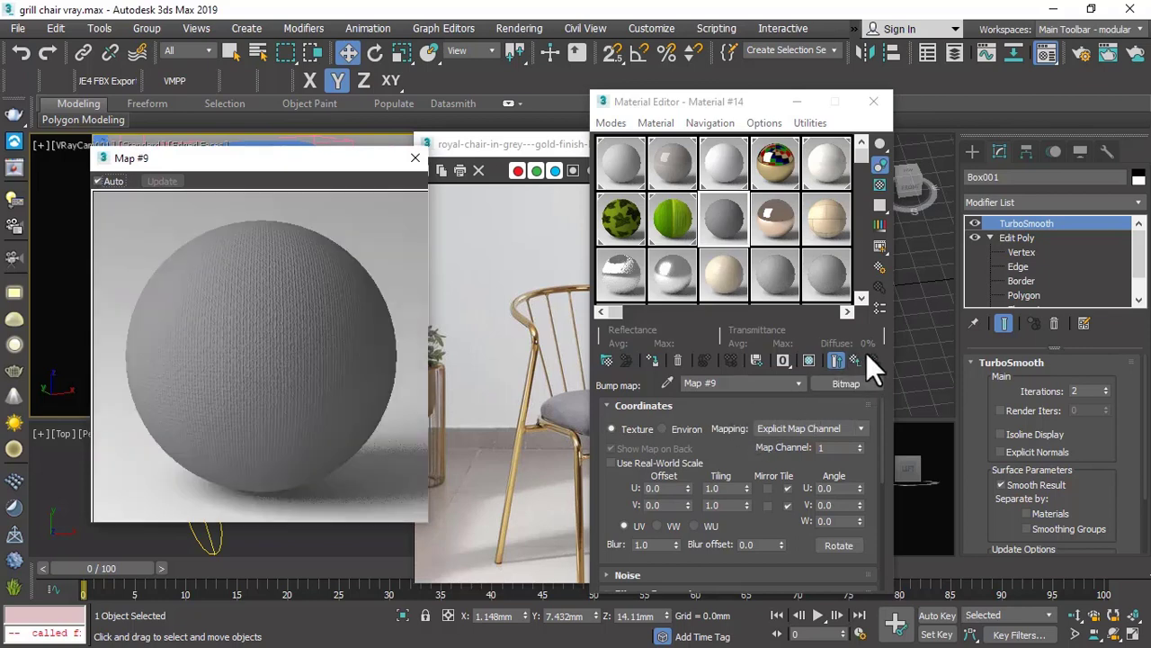
left_click(853, 361)
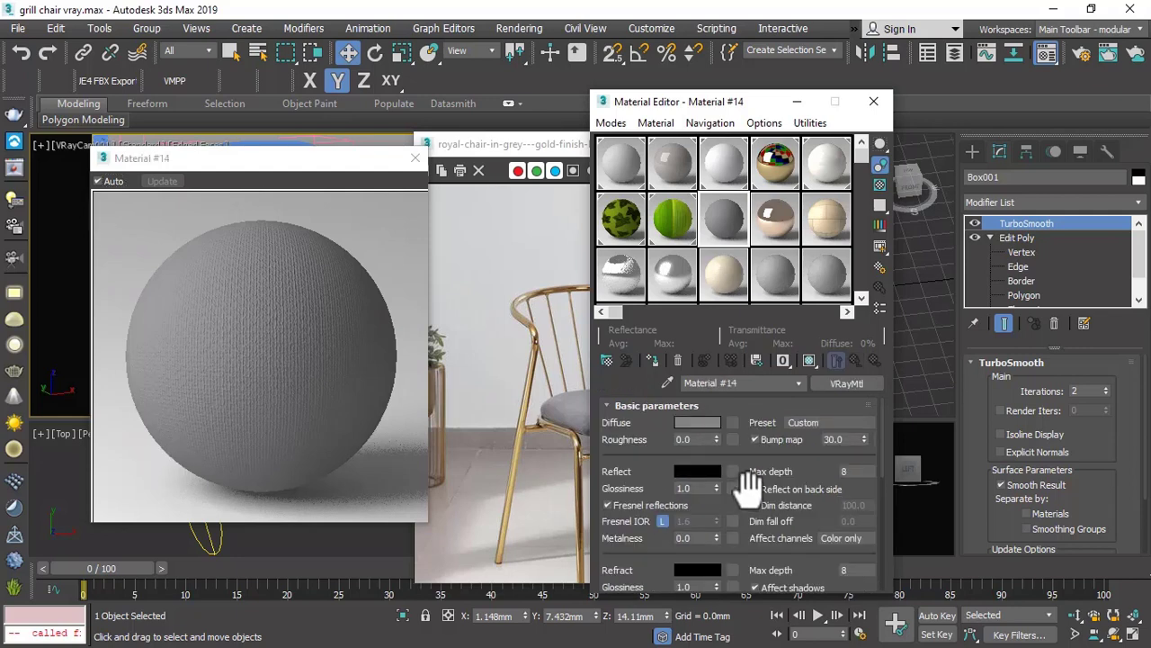
left_click_drag(851, 440, 801, 446)
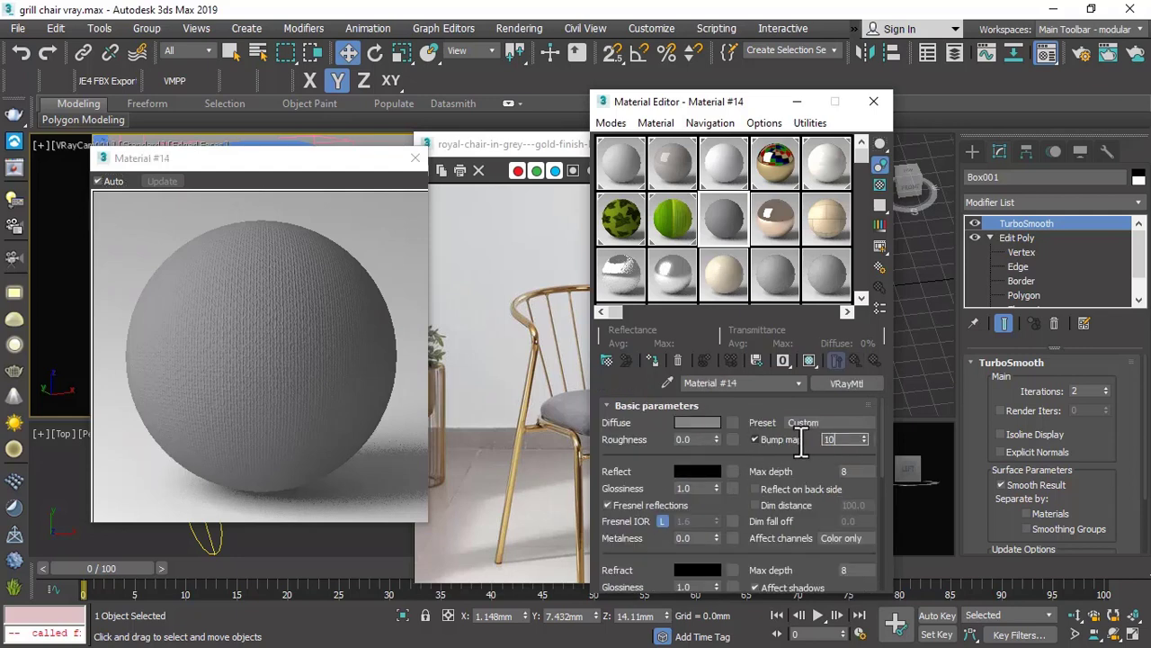
key("Return")
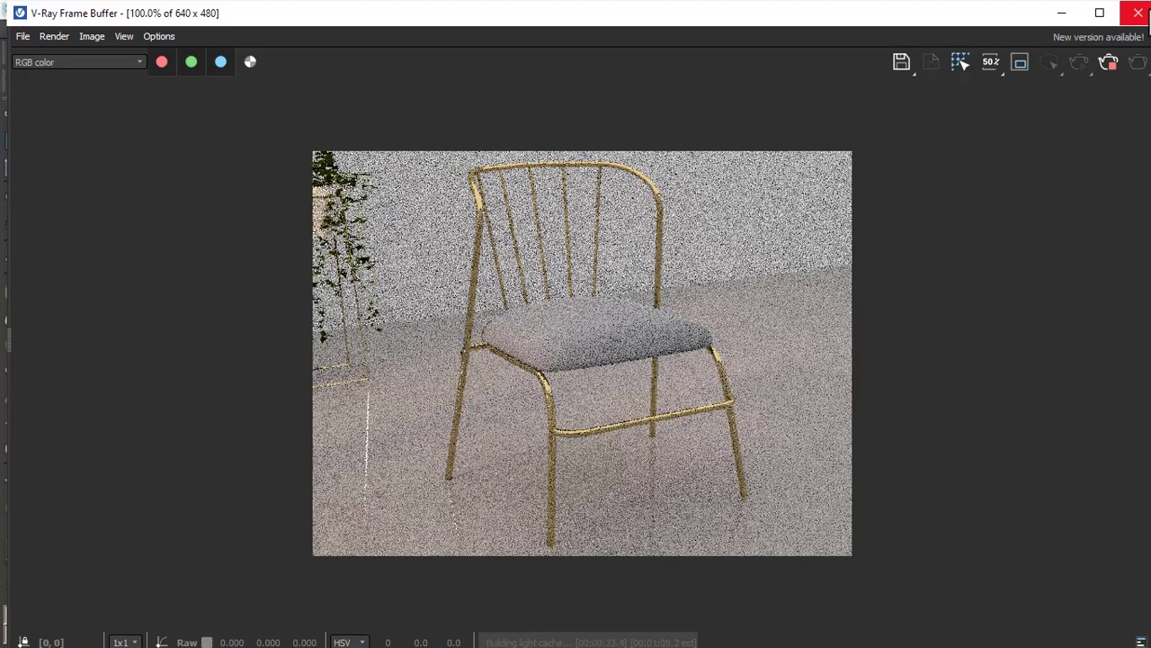
Close the V-Ray render, switch to Chrome and open Poly Haven's floor textures from the Google results for "texture haven".
left_click(1139, 12)
left_click(983, 126)
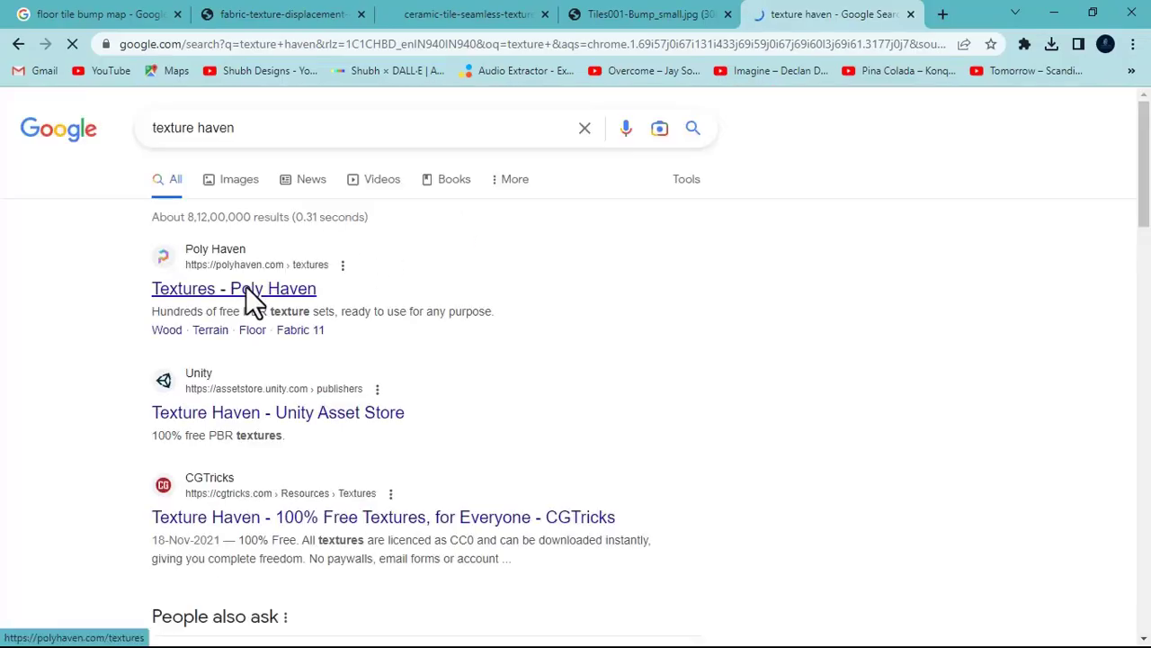
left_click(248, 288)
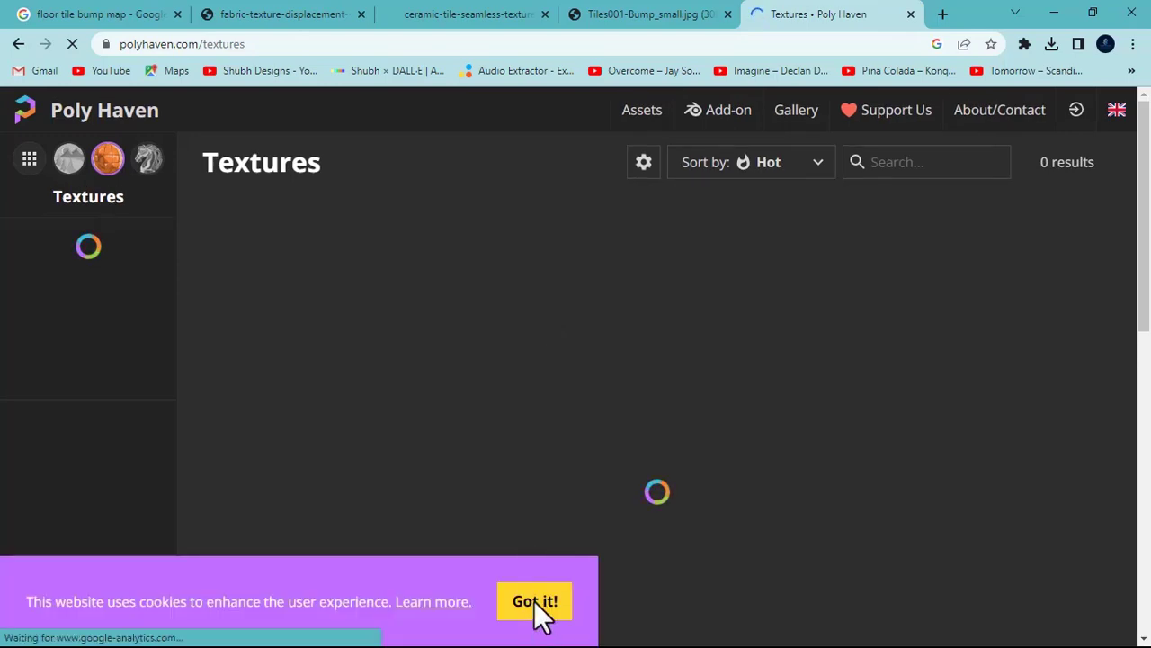
left_click(535, 601)
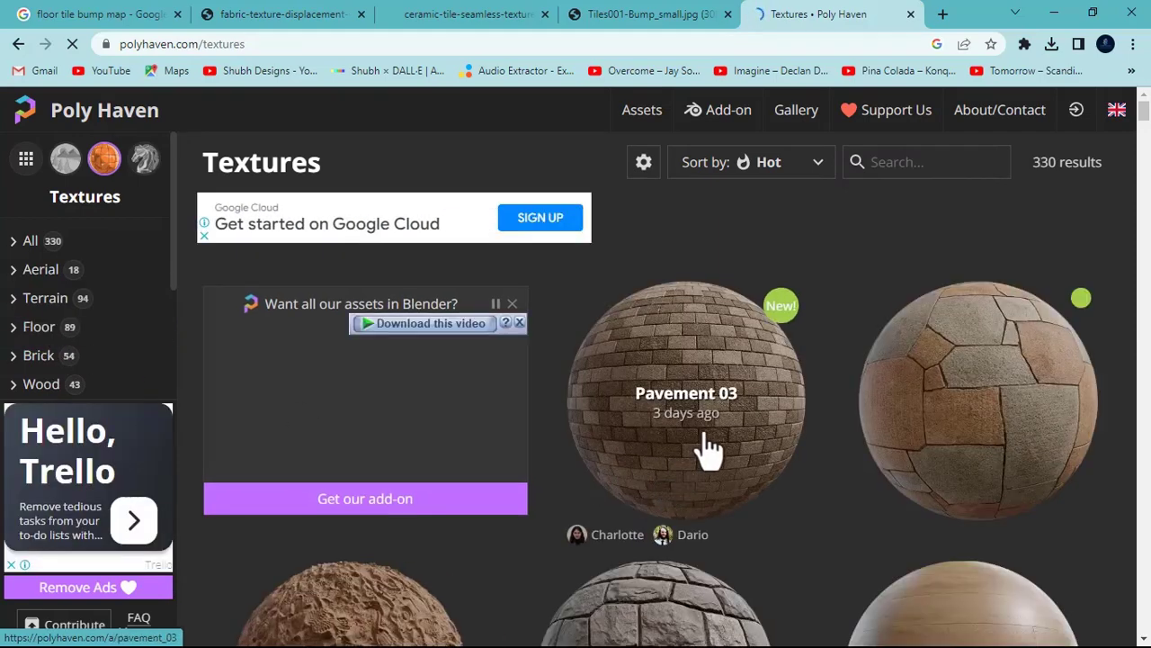
scroll(715, 445, "down", 3)
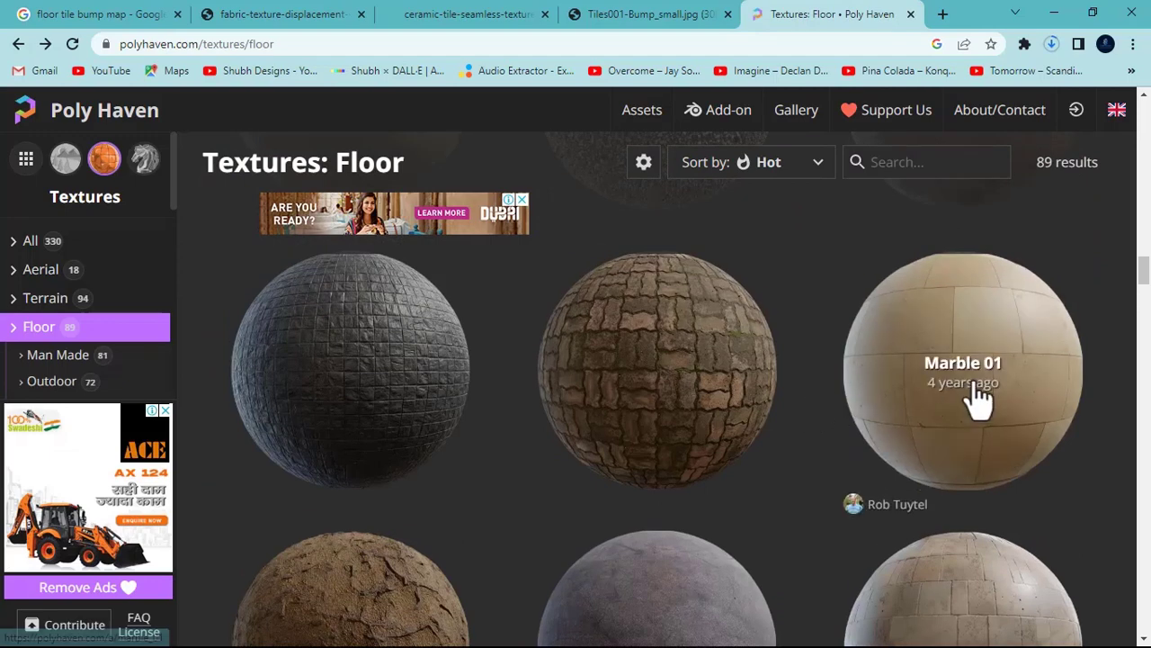
Open the Marble 01 floor texture and download it at 8K resolution.
left_click(974, 388)
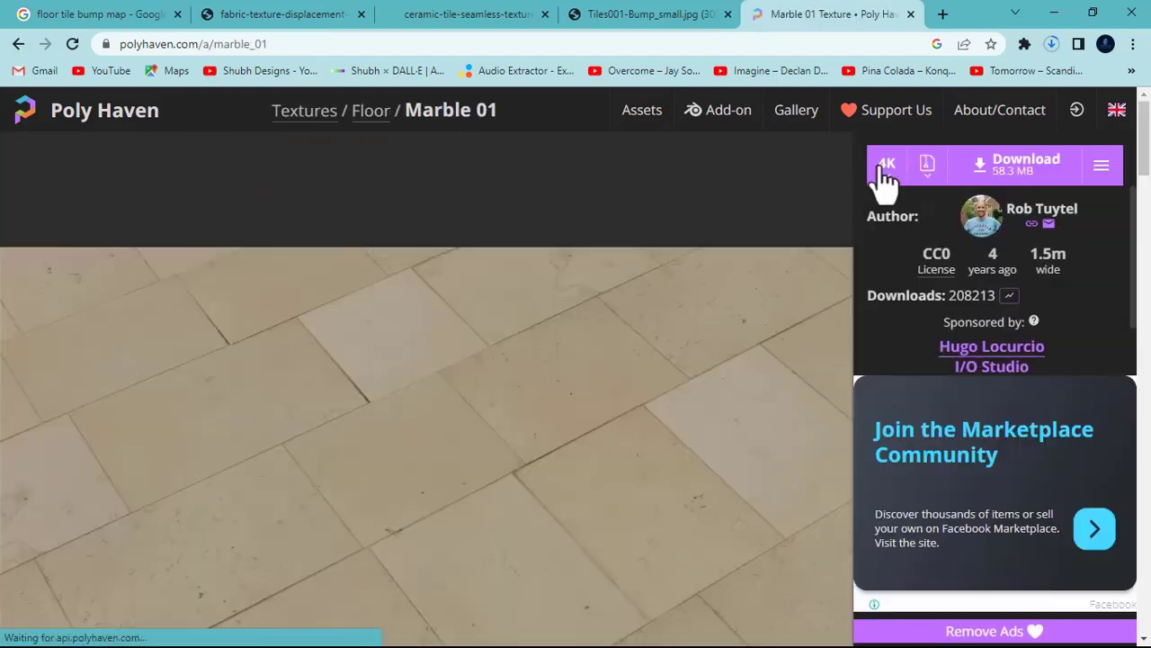
left_click(884, 172)
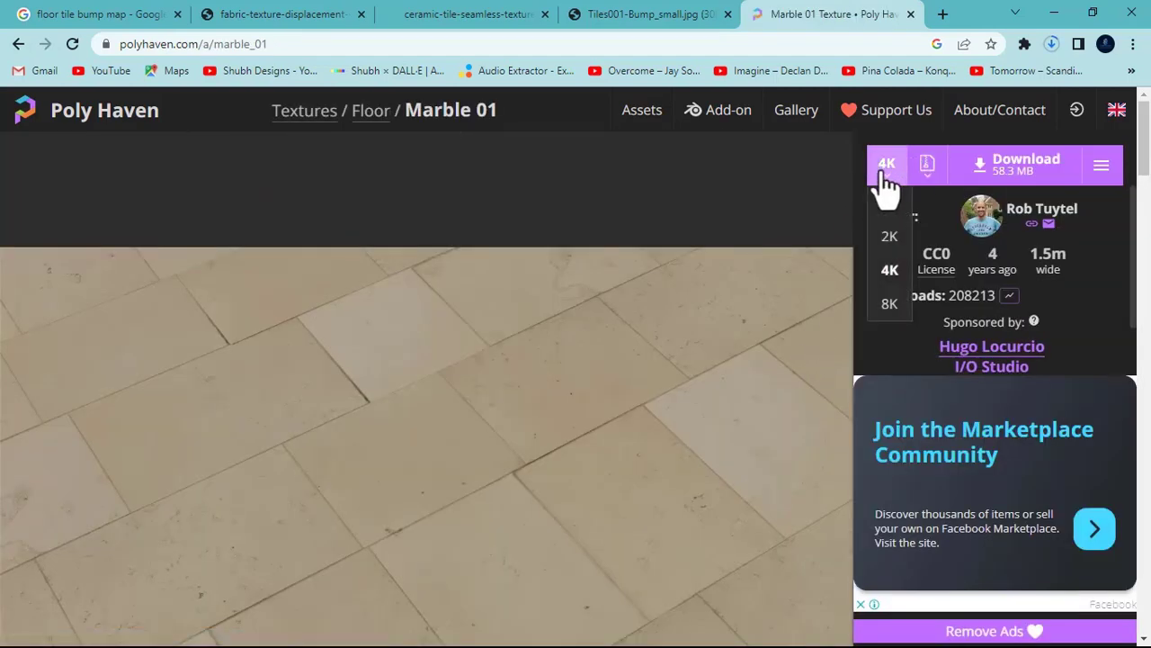
left_click(889, 304)
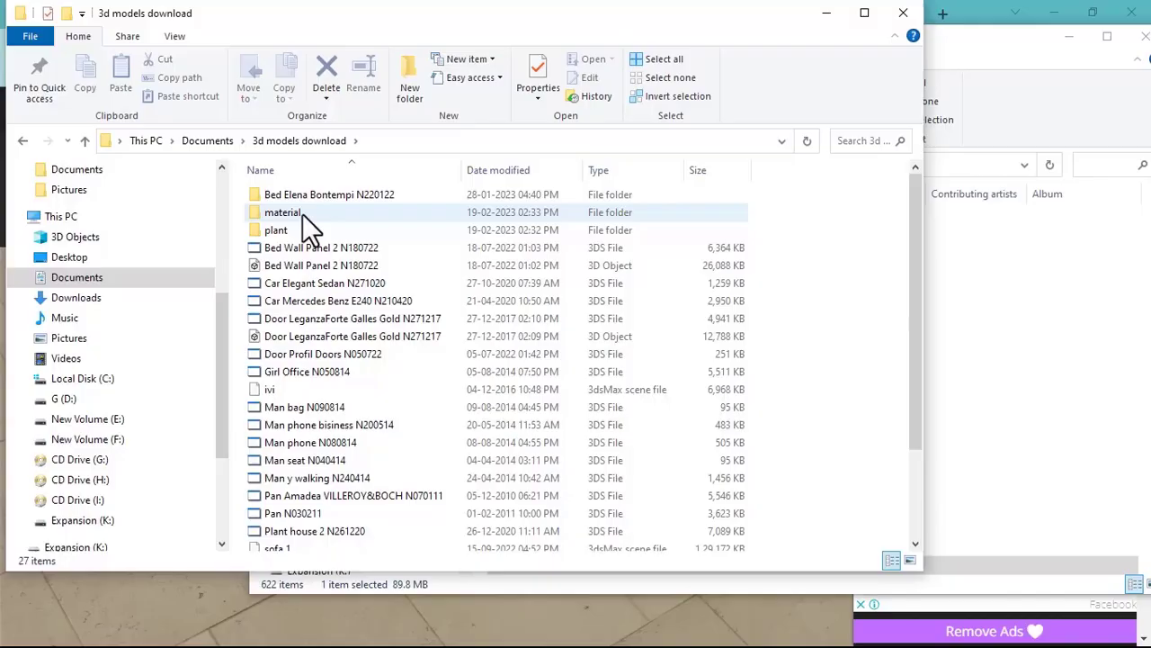
In File Explorer, extract the marble_01_8k textures into the material\Floor material\textures folder and return to 3ds Max.
left_click(302, 214)
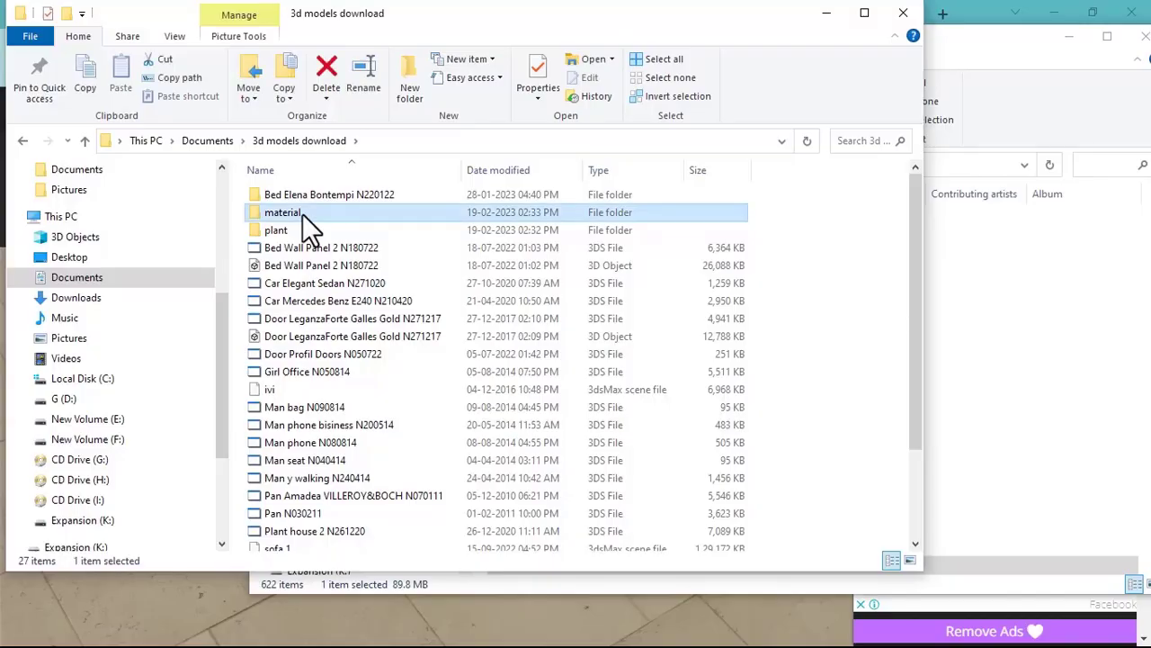
double_click(303, 214)
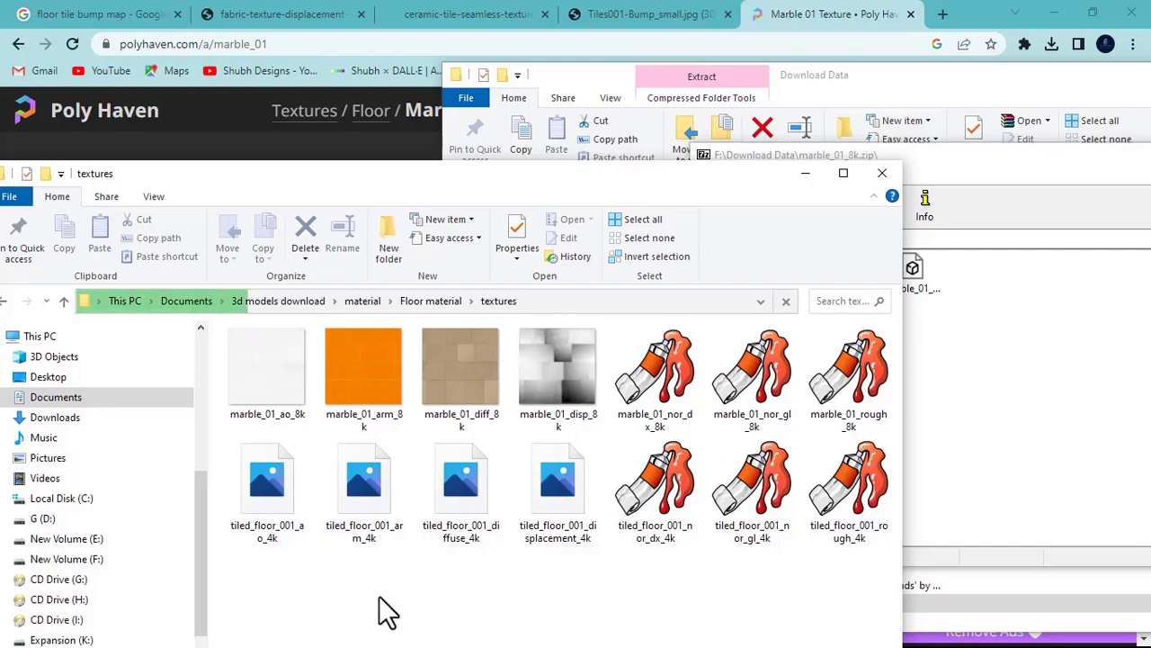
key("alt+Tab")
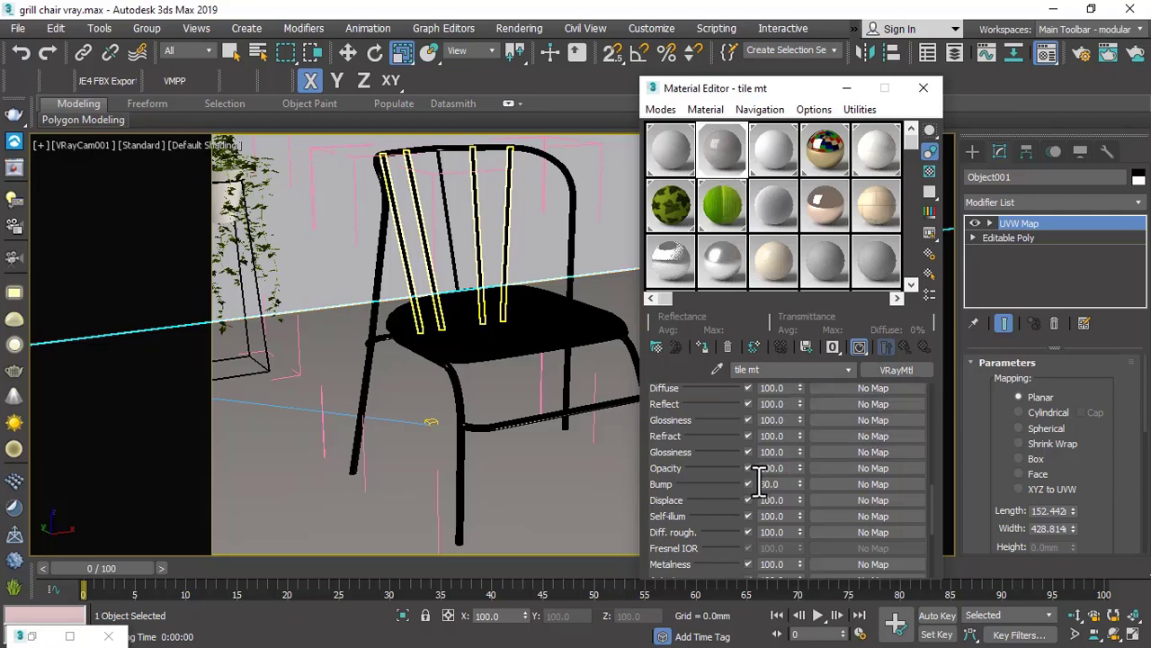
Add a Bitmap to the tile mt material's bump slot and browse to Documents\3d models download\material\Floor material\textures.
left_click(836, 483)
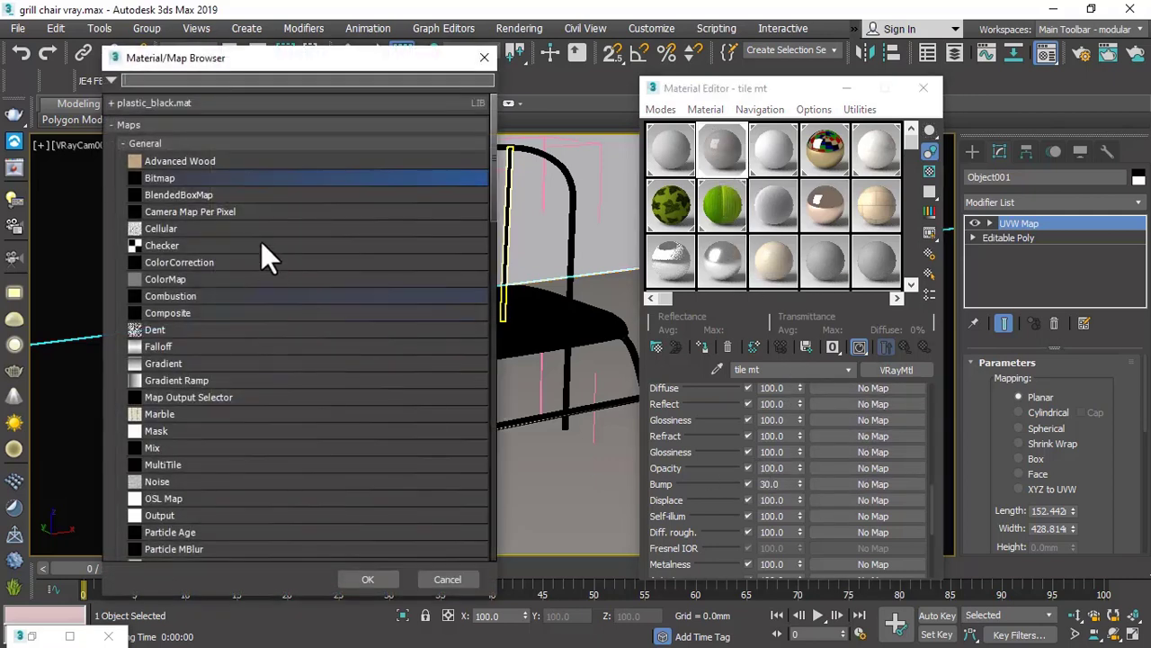
double_click(209, 177)
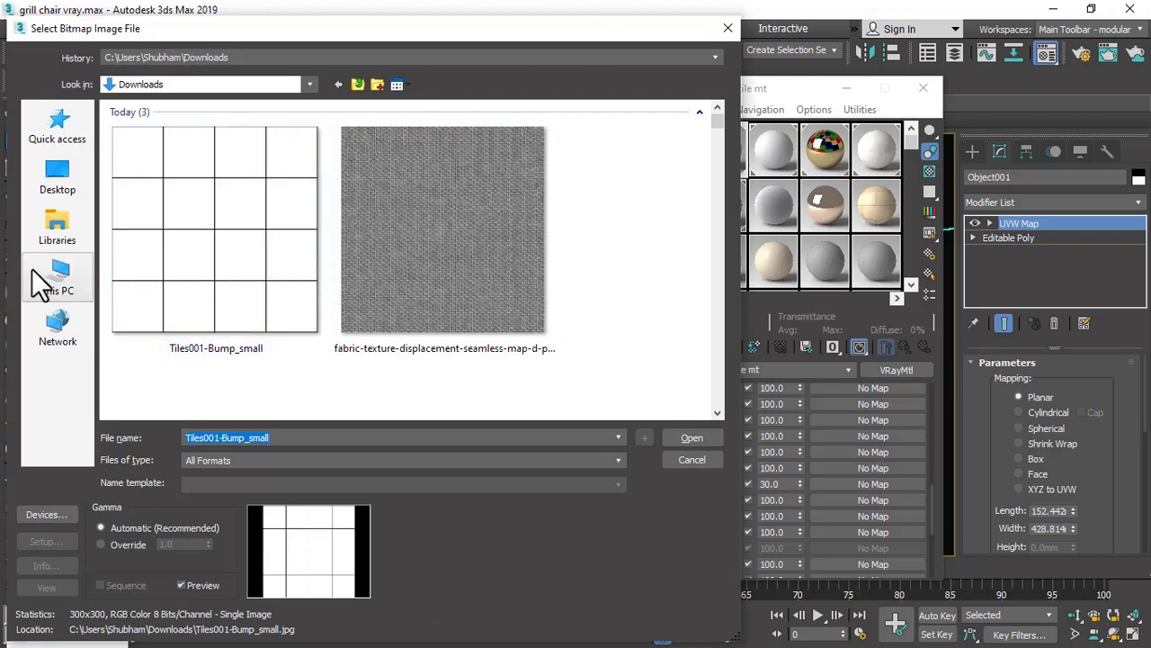
left_click(33, 272)
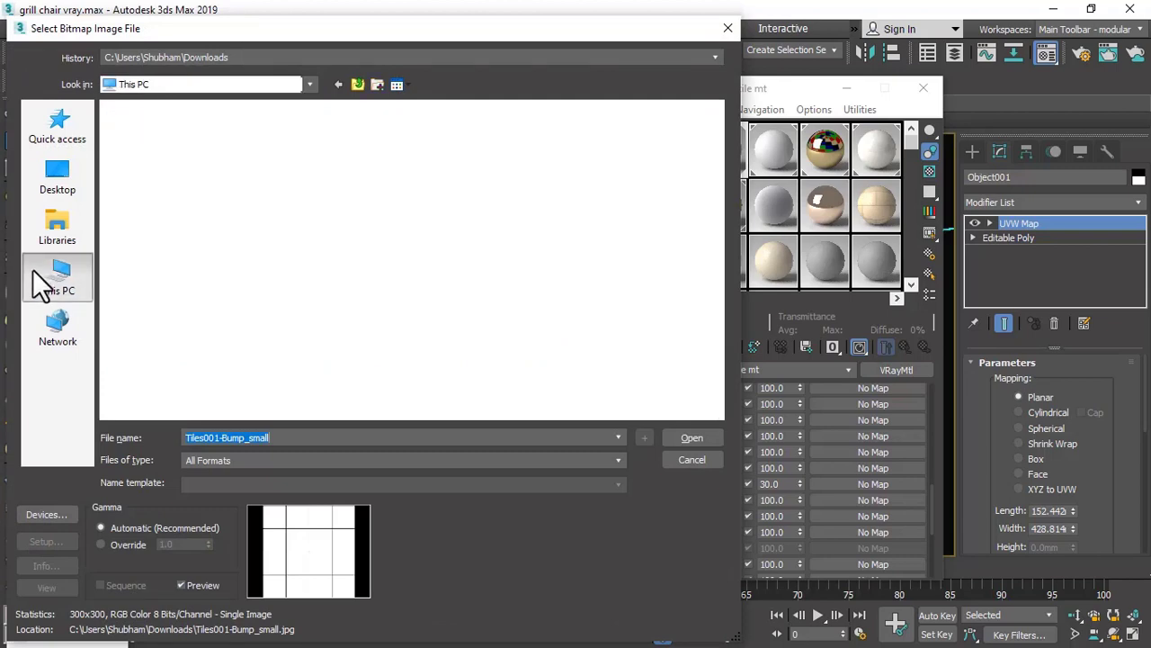
double_click(535, 148)
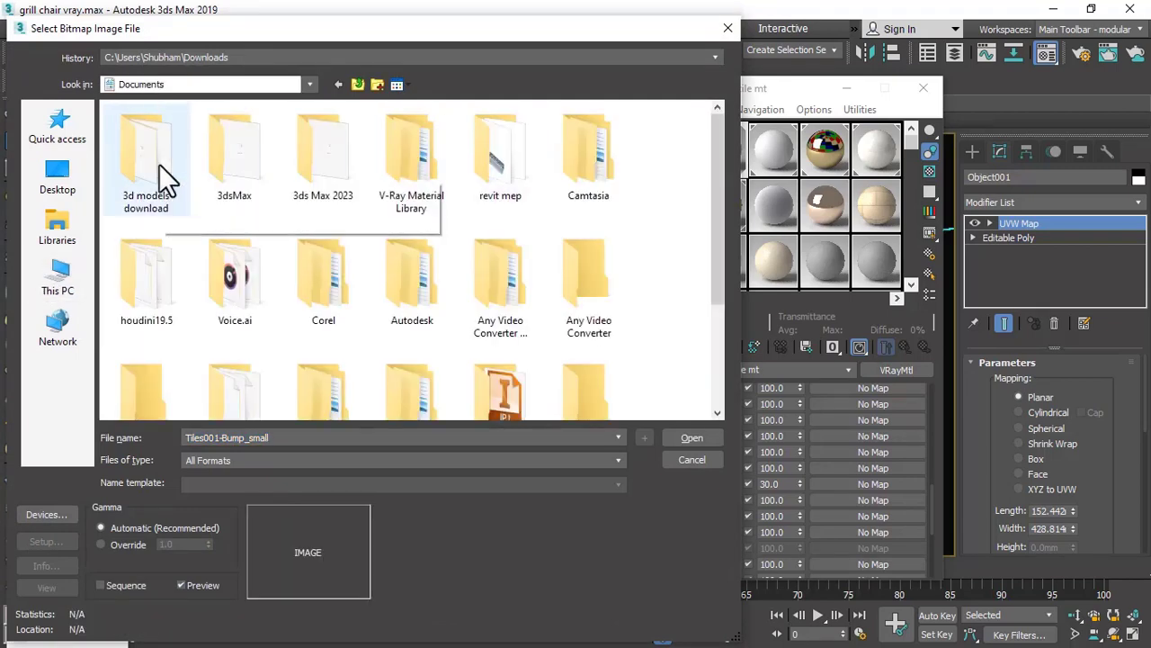
double_click(159, 164)
left_click(155, 146)
double_click(155, 145)
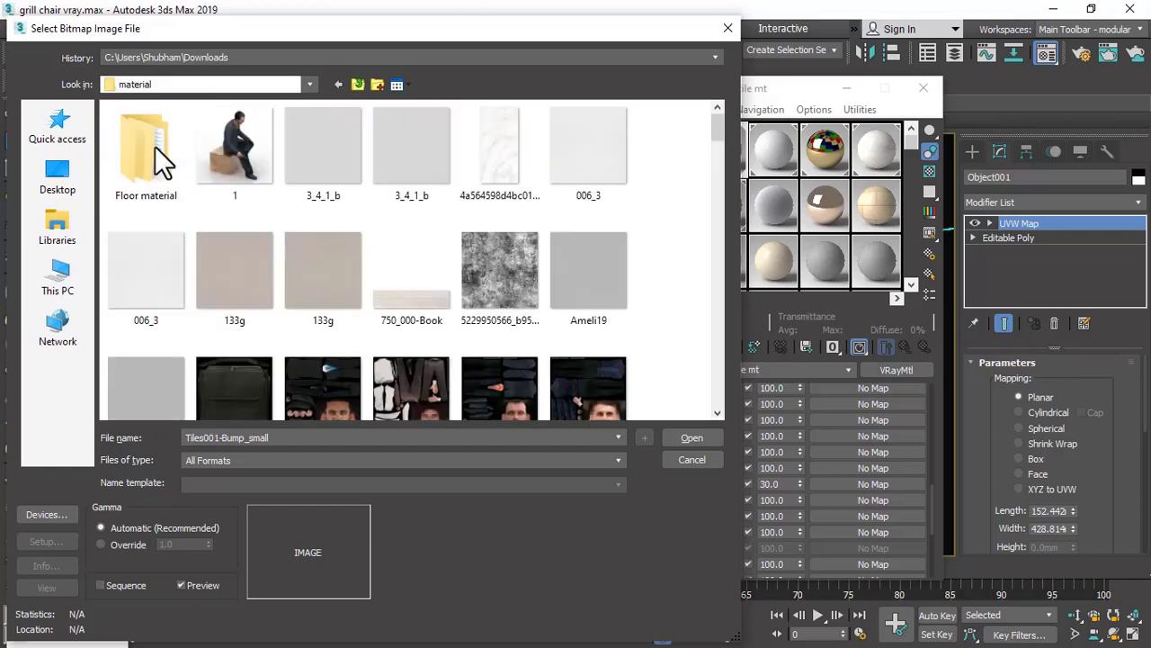
double_click(155, 146)
double_click(148, 133)
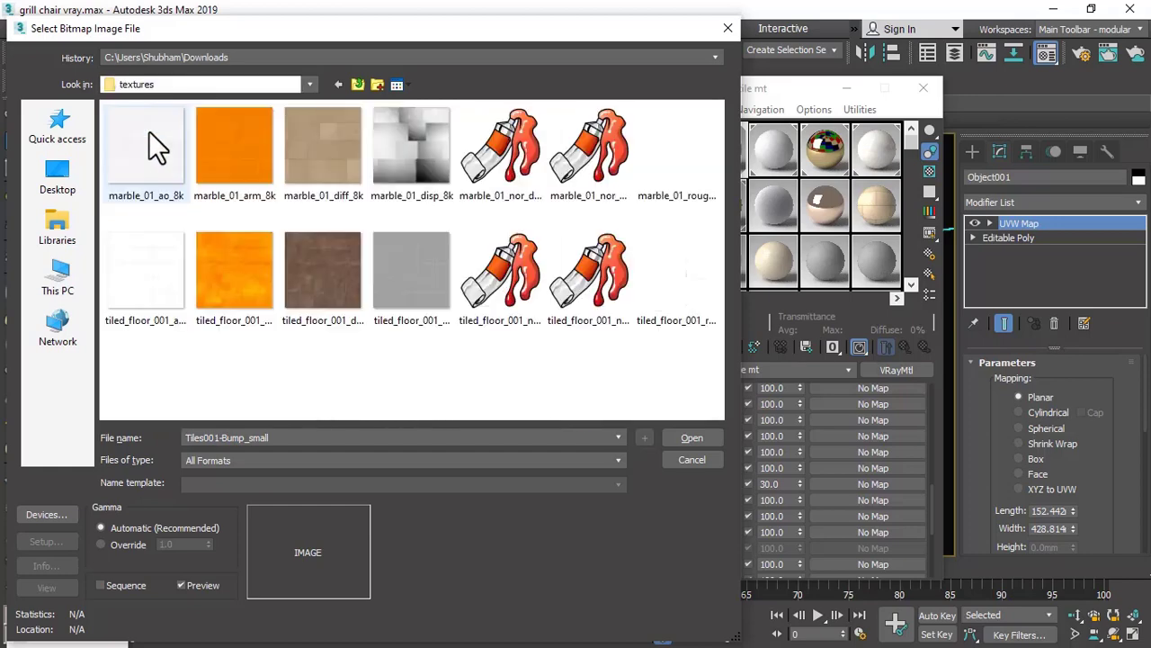
Load marble_01_disp_8k as the tile mt bump bitmap and turn off its real-world scale.
left_click(396, 270)
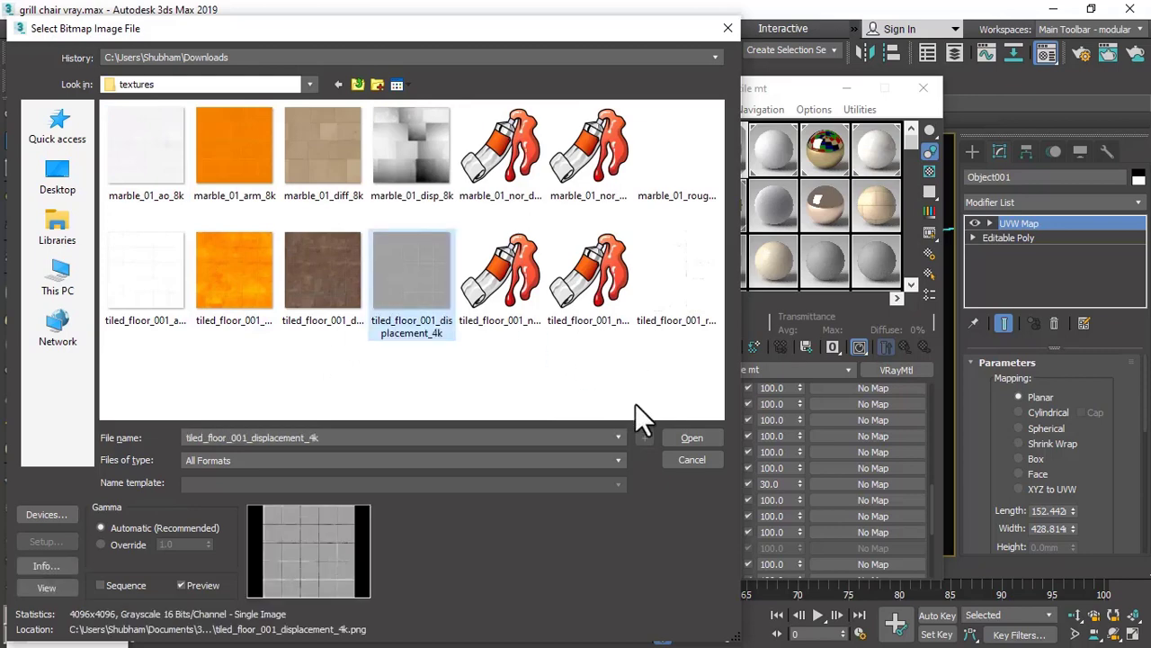
left_click(419, 192)
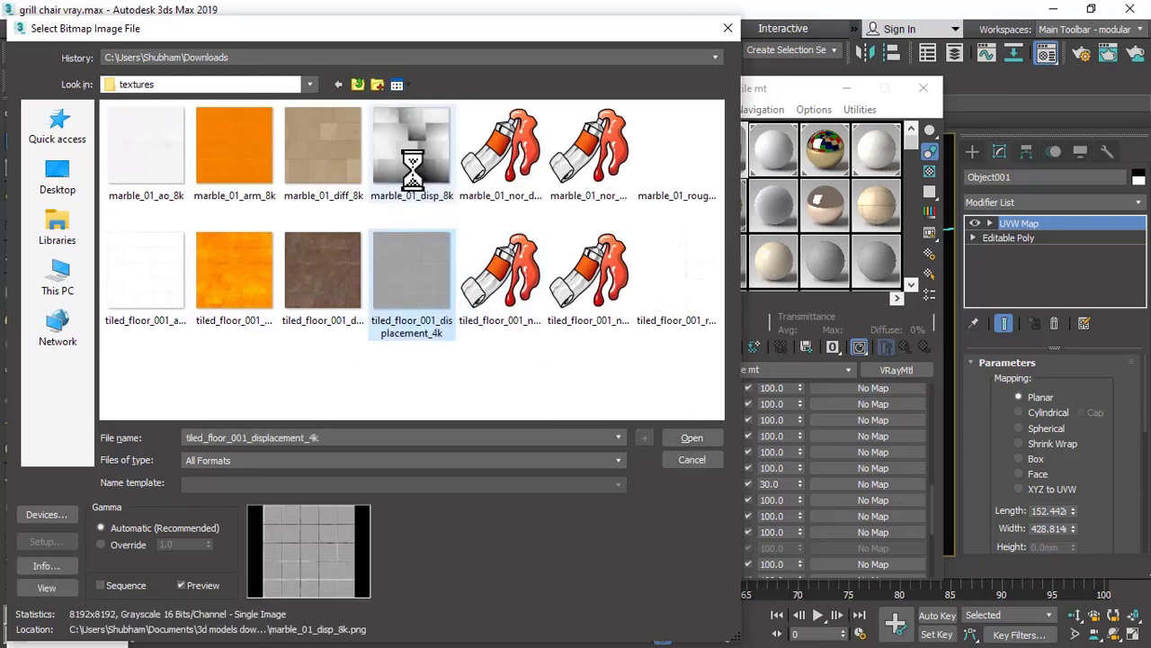
left_click(692, 437)
left_click_drag(931, 502, 919, 373)
left_click(734, 451)
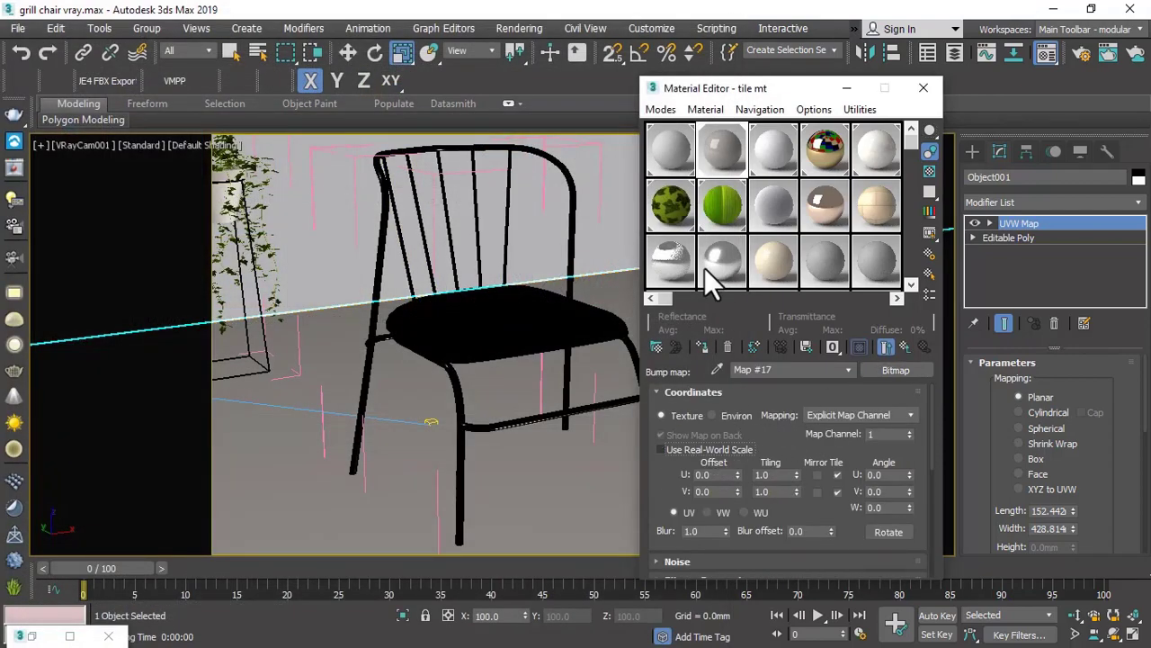
Set the tile mt material's bump amount to 50, checking it in an enlarged sample preview, and render the camera view.
double_click(727, 162)
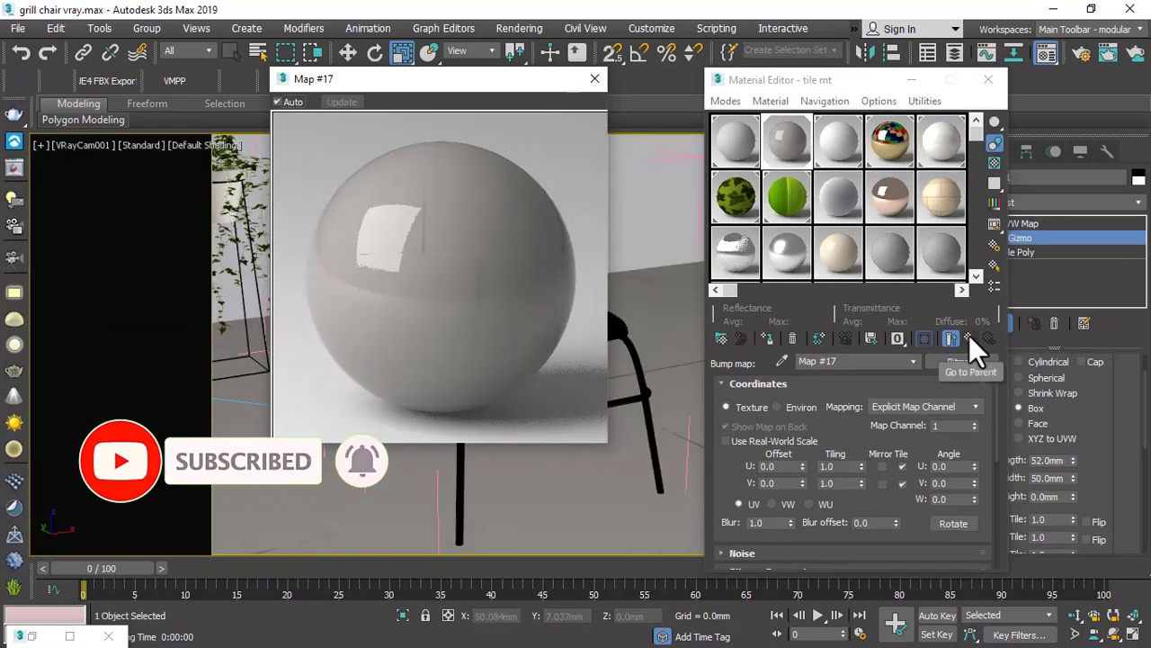
left_click(969, 336)
left_click_drag(841, 399, 805, 405)
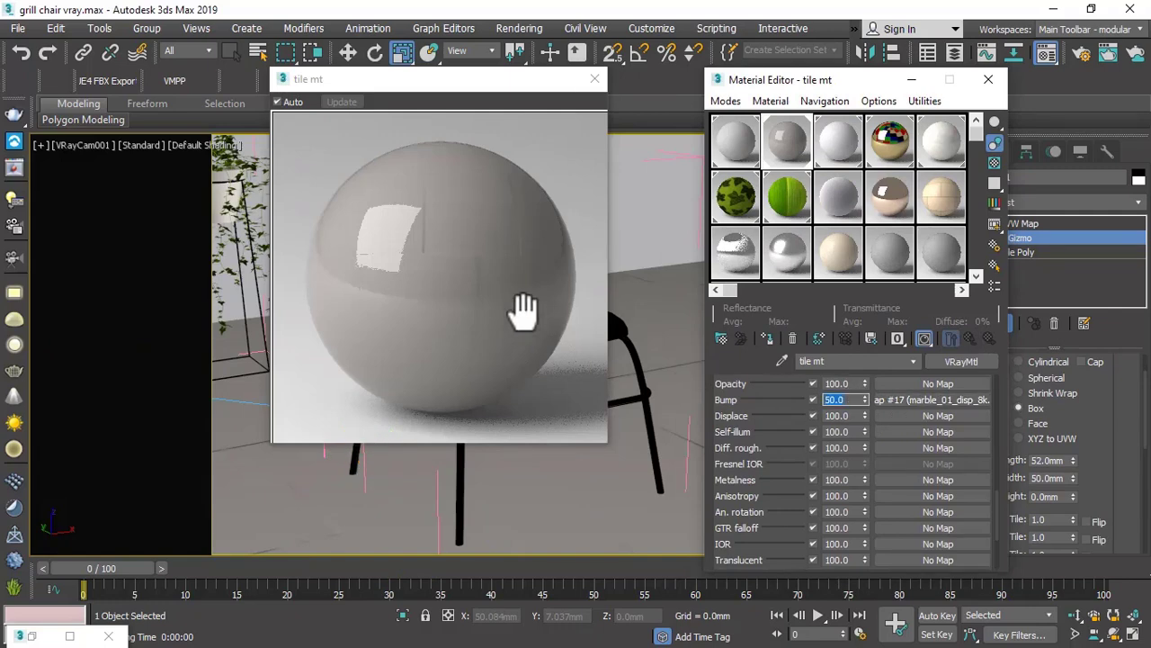
left_click(594, 79)
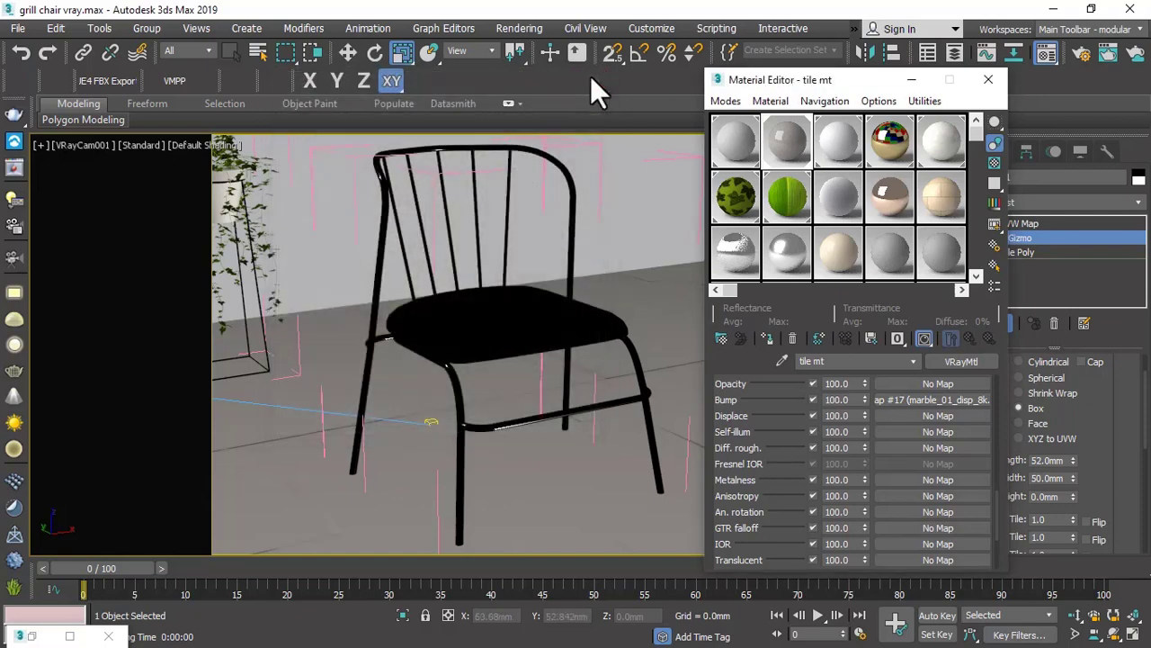
left_click(989, 80)
left_click(521, 28)
left_click(536, 56)
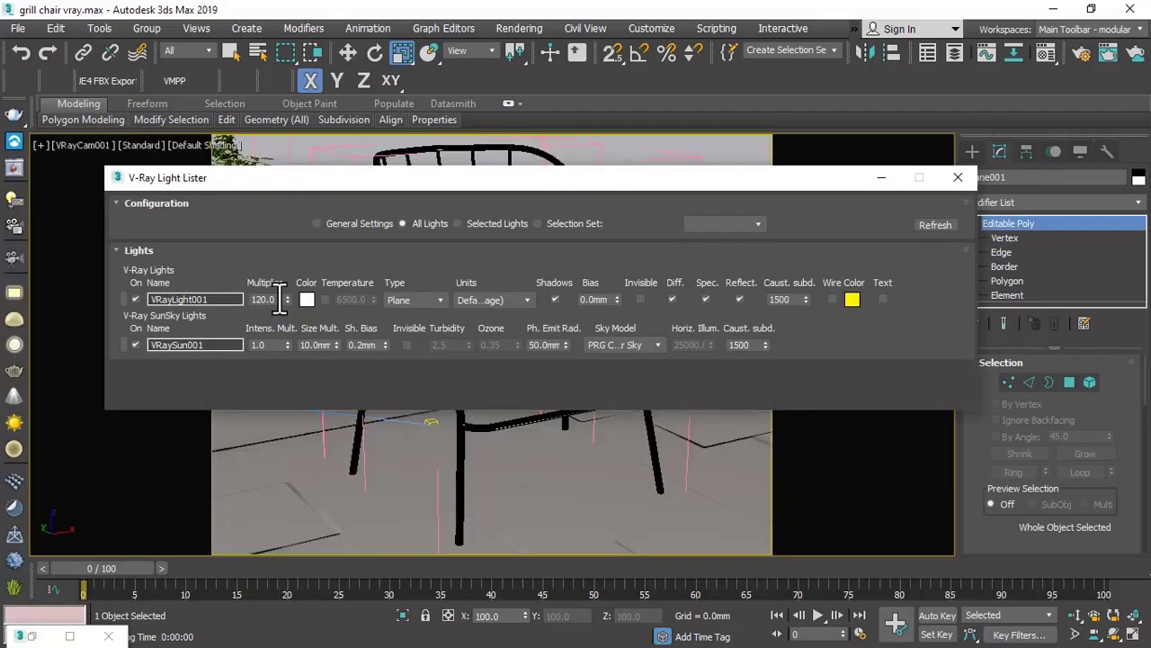
Set VRaySun001's intensity multiplier to 3 and run a test render of the camera view.
left_click_drag(267, 346, 244, 346)
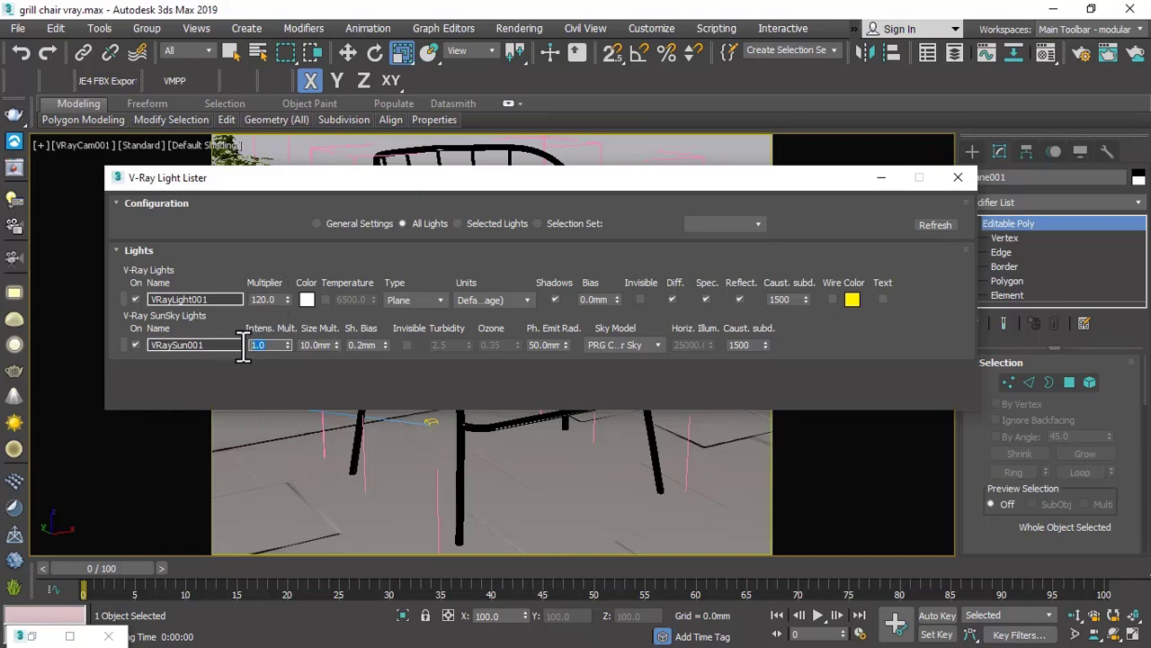
type("3")
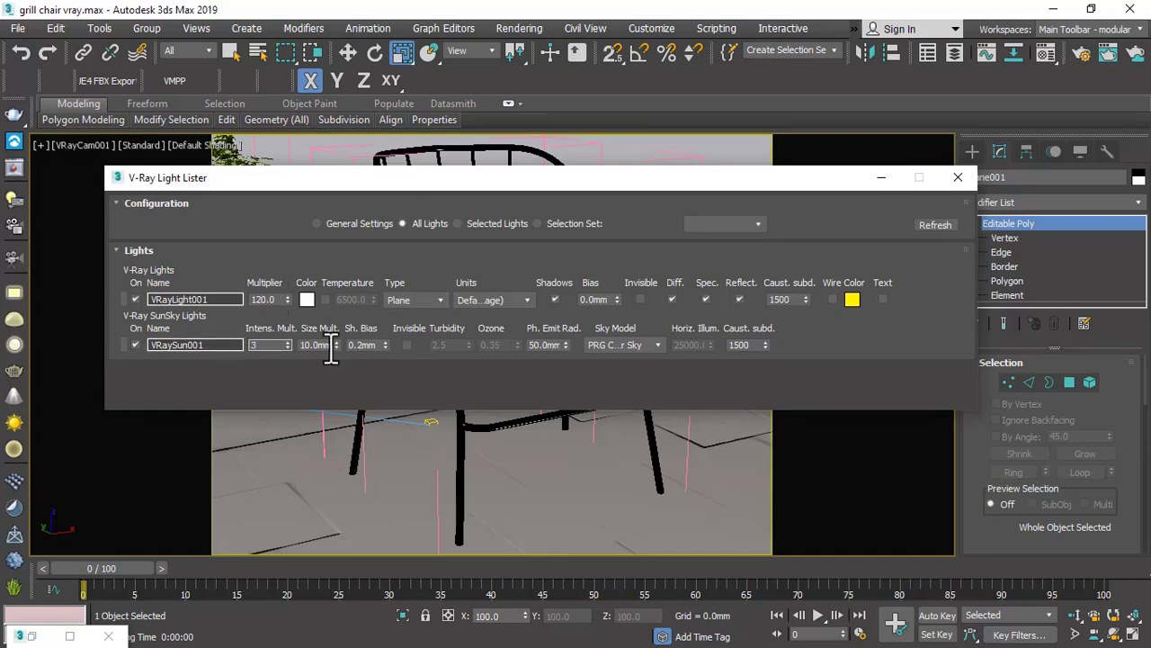
key("Tab")
left_click(958, 177)
left_click(504, 30)
left_click(521, 50)
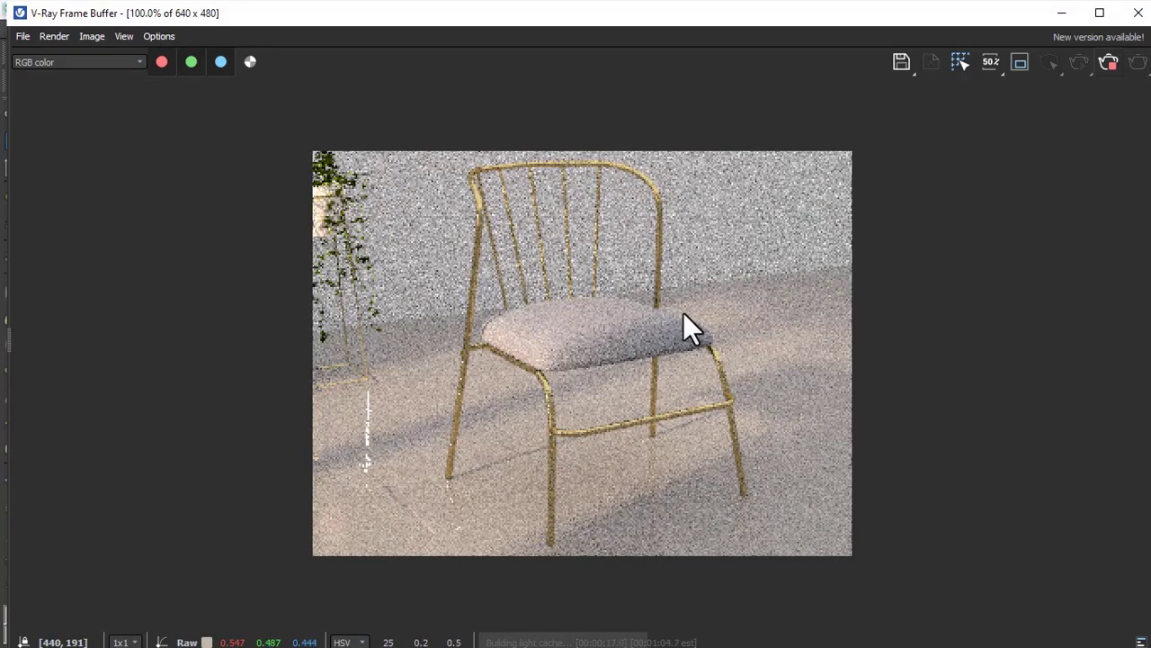
left_click(1137, 13)
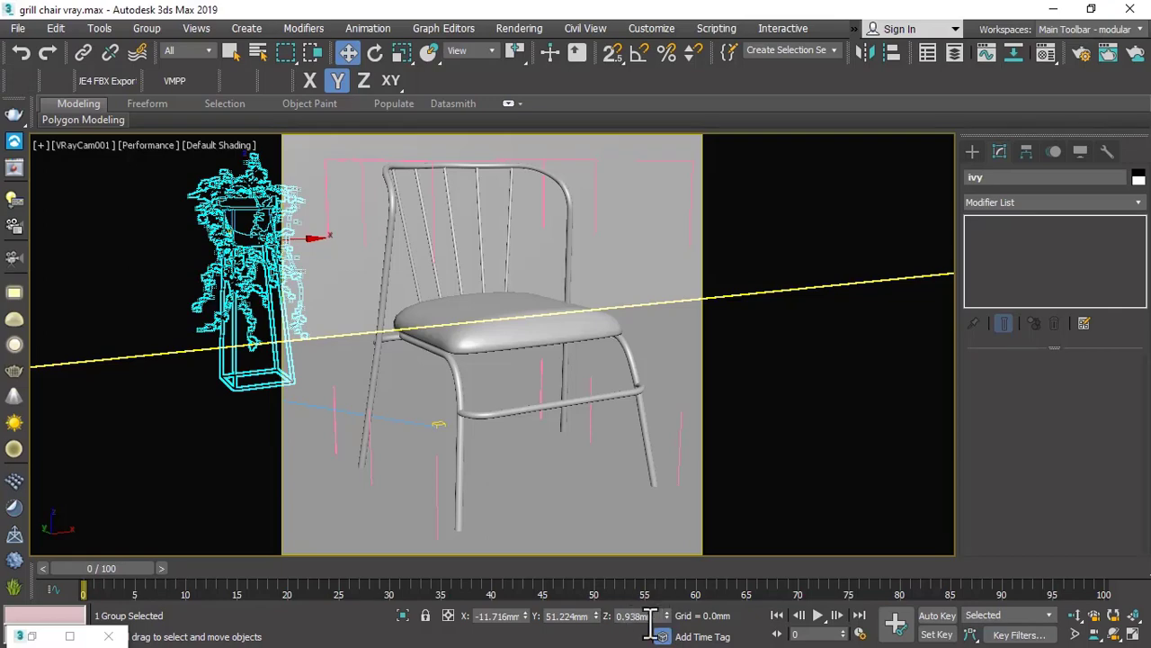
Move the ivy plant along X to about -7.8 mm and clone it to the chair's opposite side at about X 64.1 mm.
left_click_drag(526, 615, 516, 583)
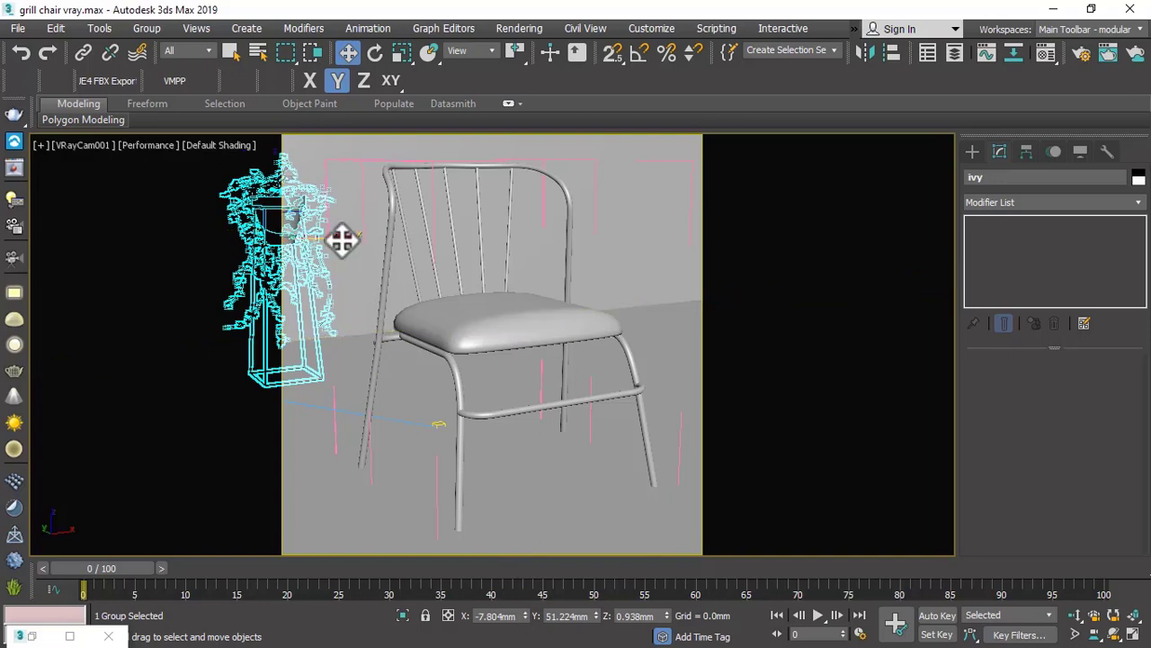
left_click_drag(341, 239, 764, 216, "shift")
left_click(567, 405)
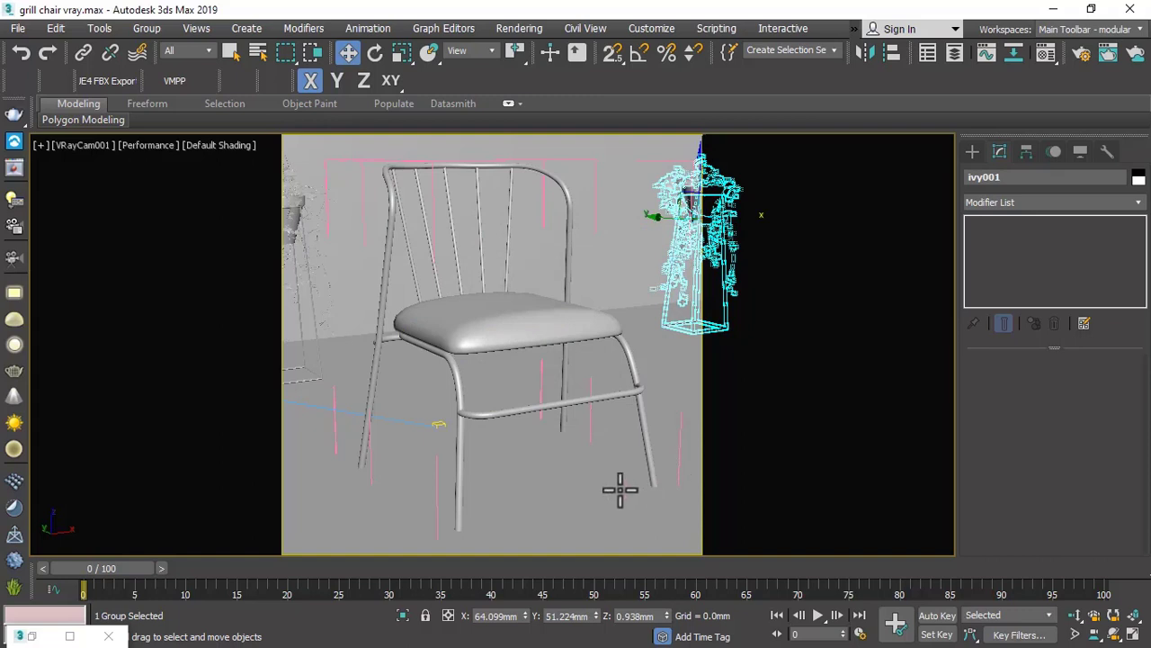
Select the VRayCam001 camera of the current view and go through its parameters to Clipping & Environment.
left_click(76, 144)
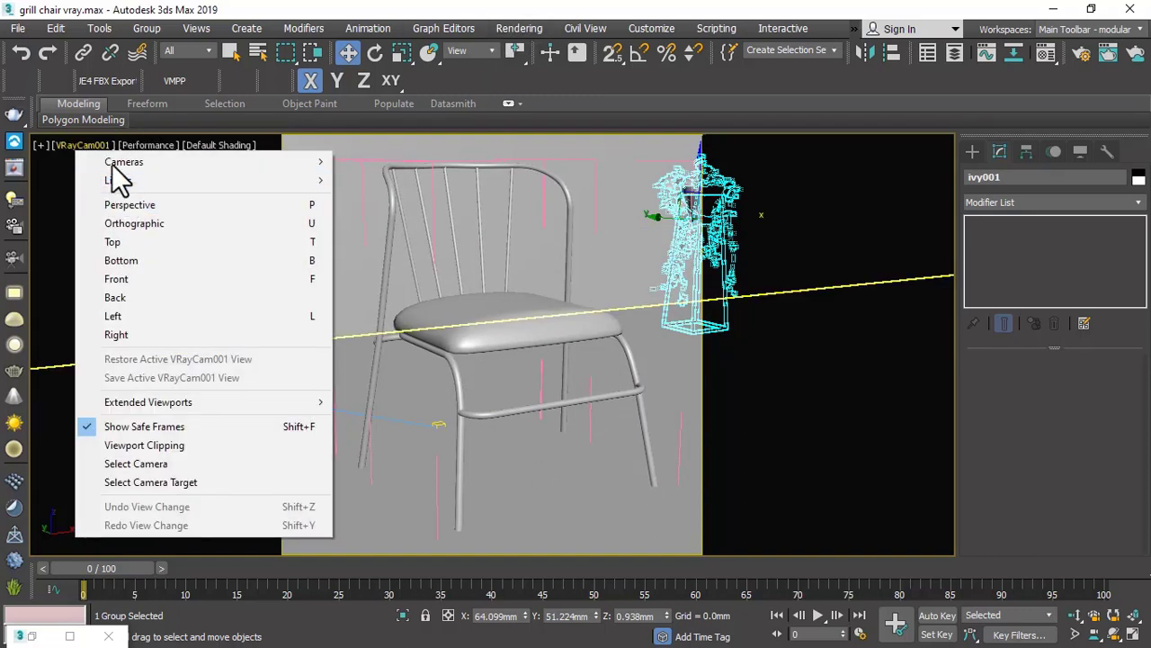
left_click(144, 465)
scroll(998, 393, "down", 10)
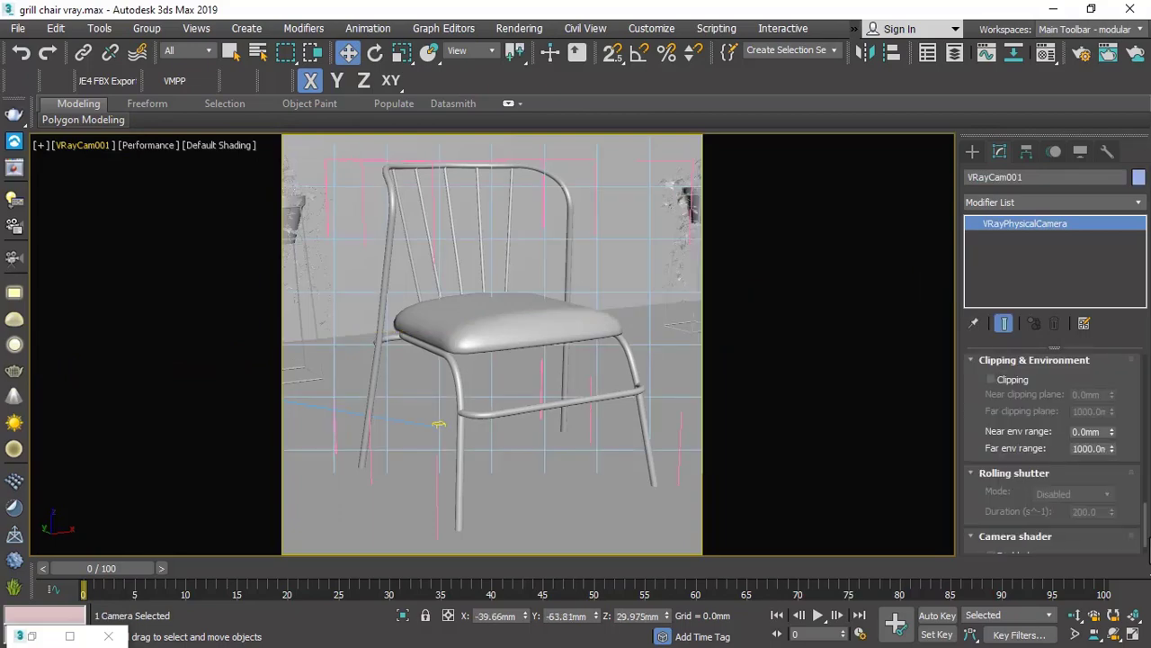